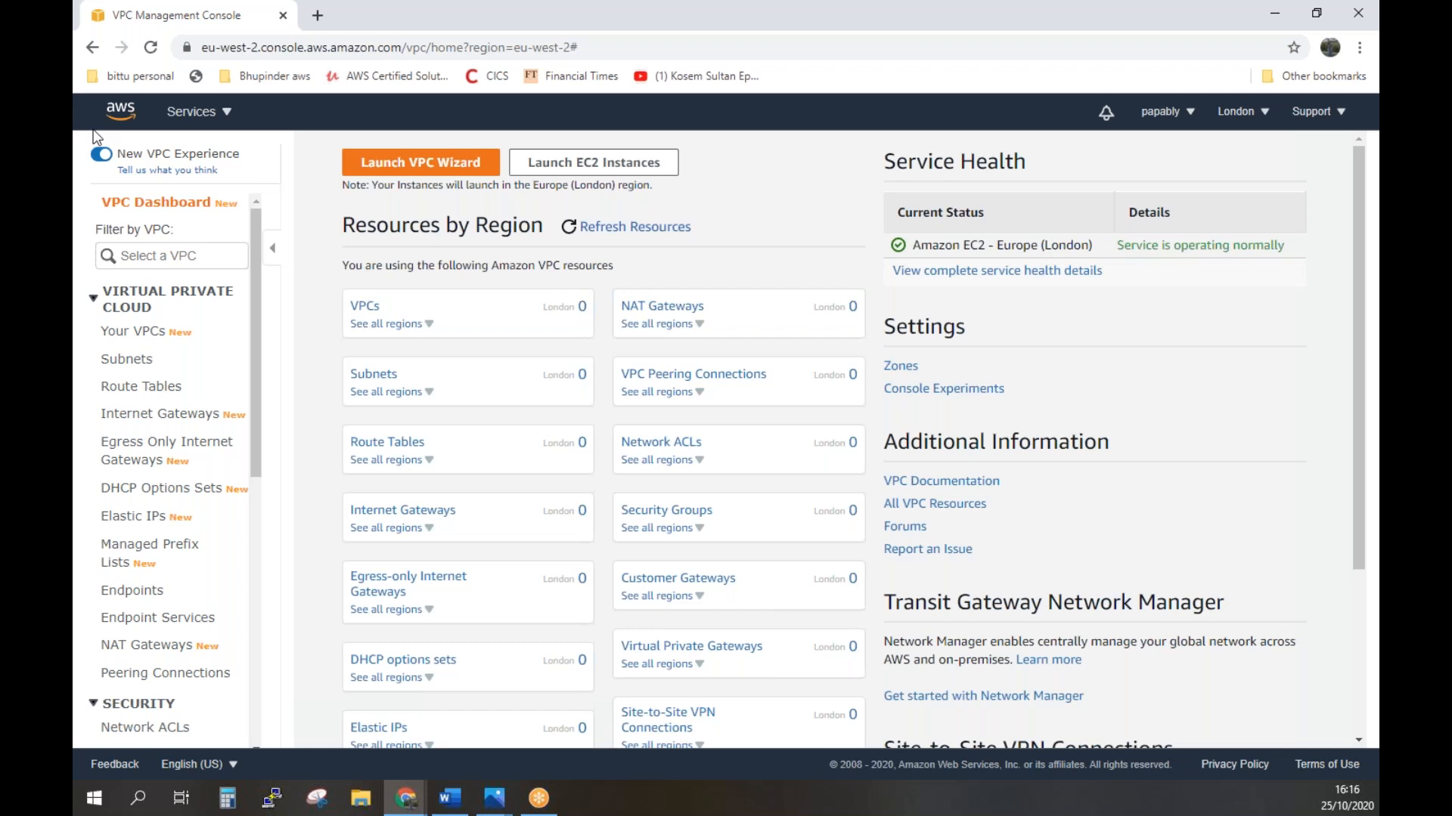
Create a VPC named My-VPC with the IPv4 CIDR block 10.0.0.0/16.
left_click(199, 118)
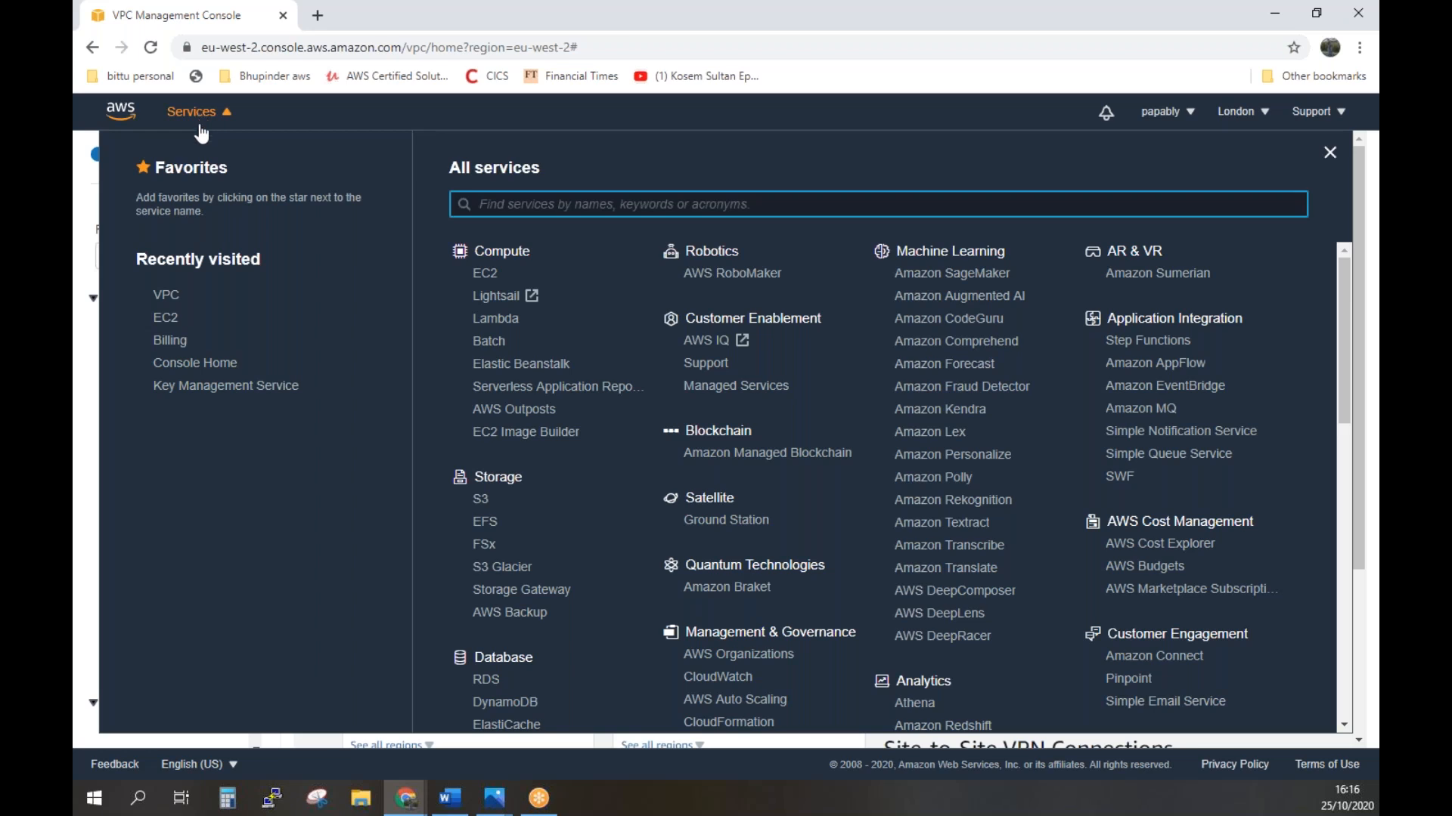
left_click(168, 295)
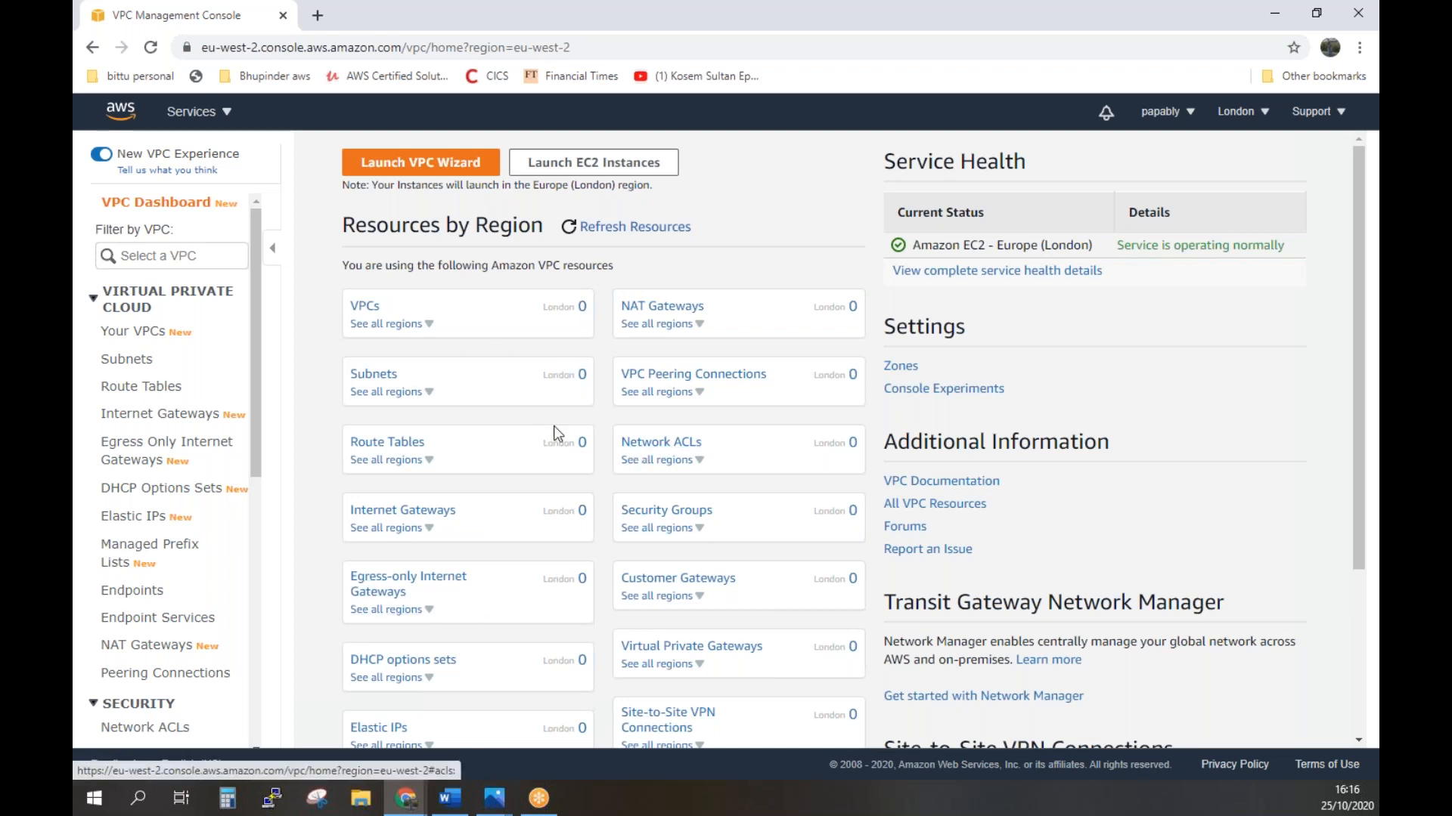
left_click(366, 308)
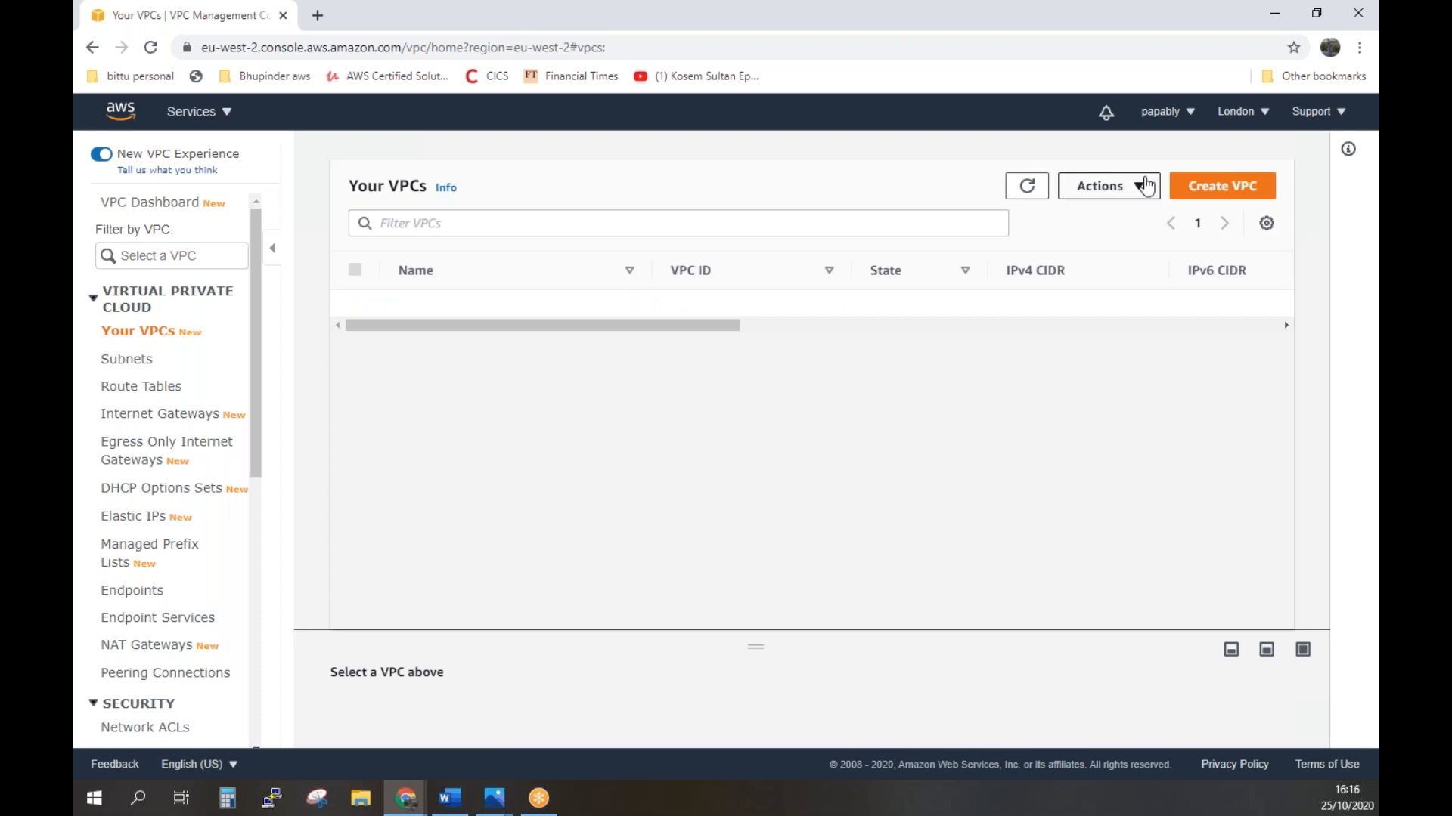
left_click(1222, 189)
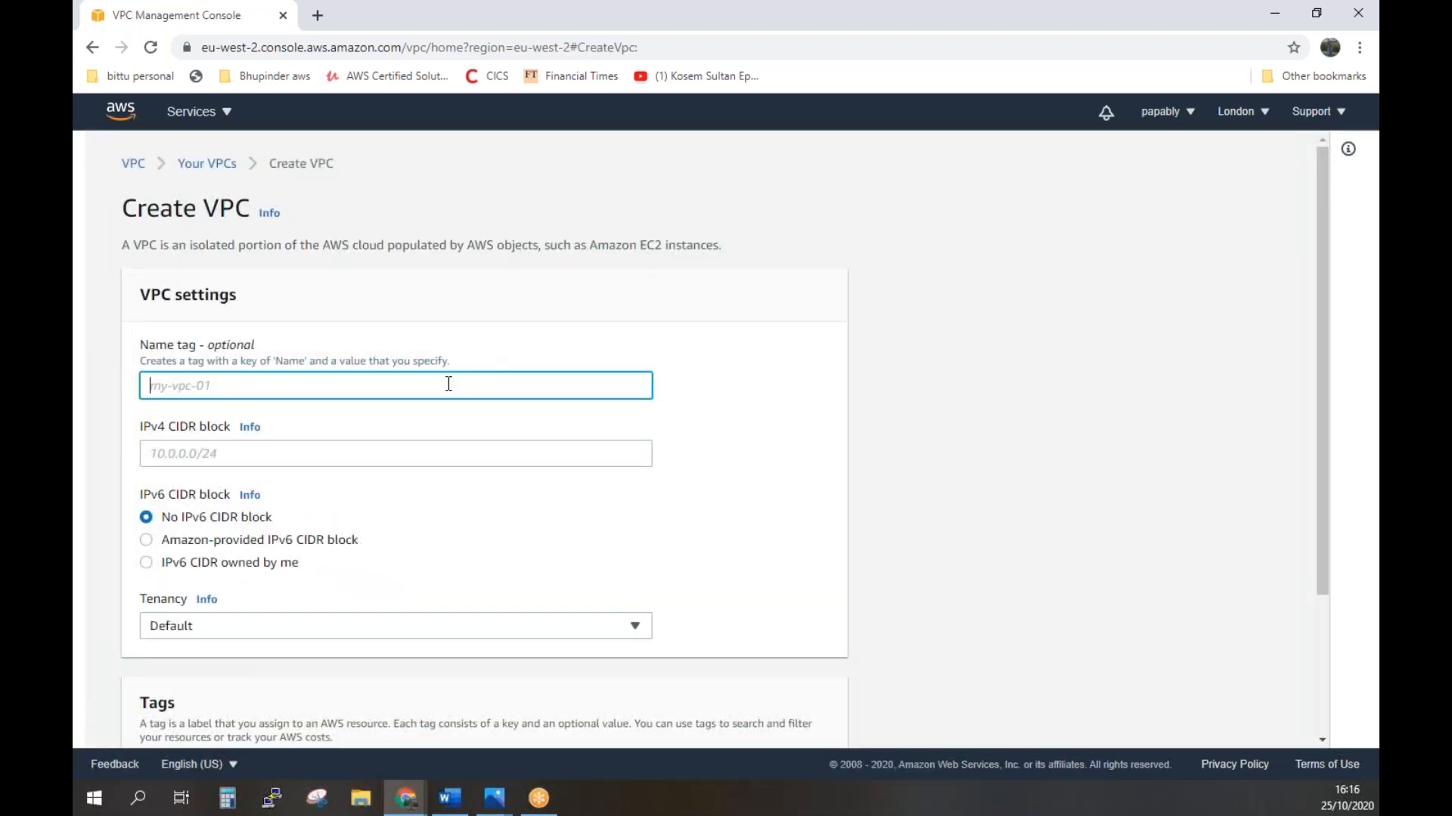
type("My")
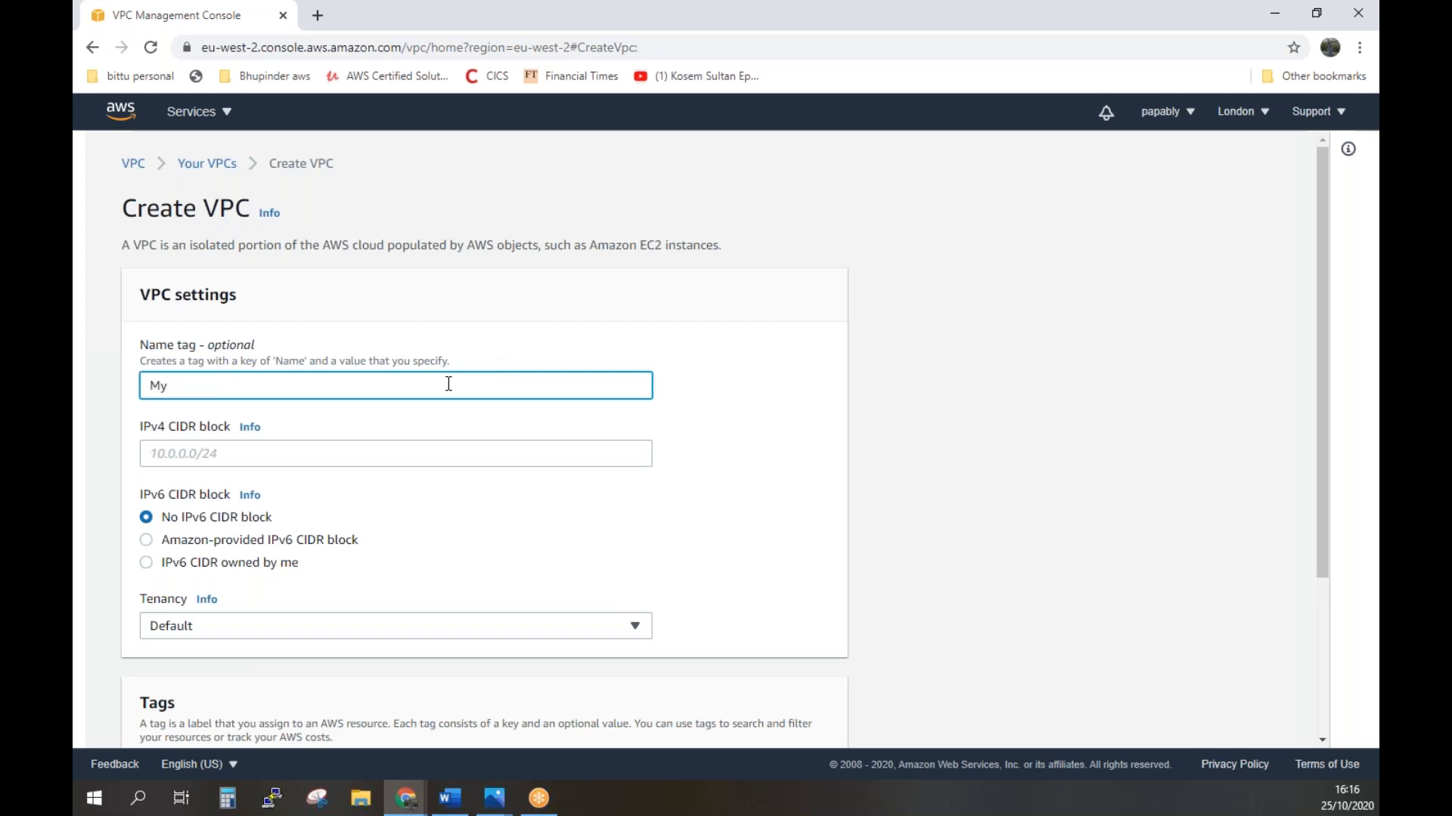
type("-VPC")
left_click(395, 454)
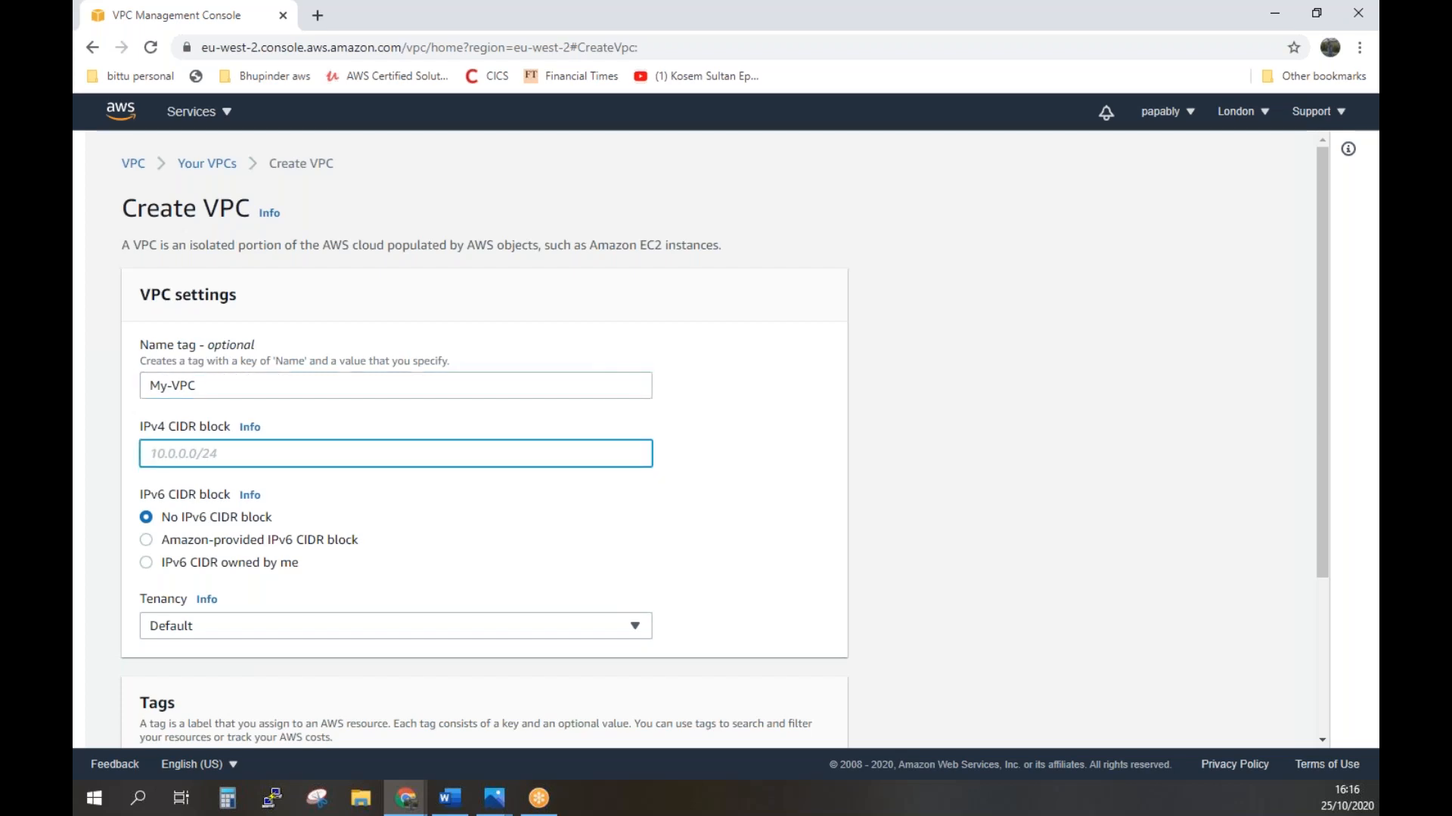
type("10.0.0.0/16")
scroll(859, 512, "down", 3)
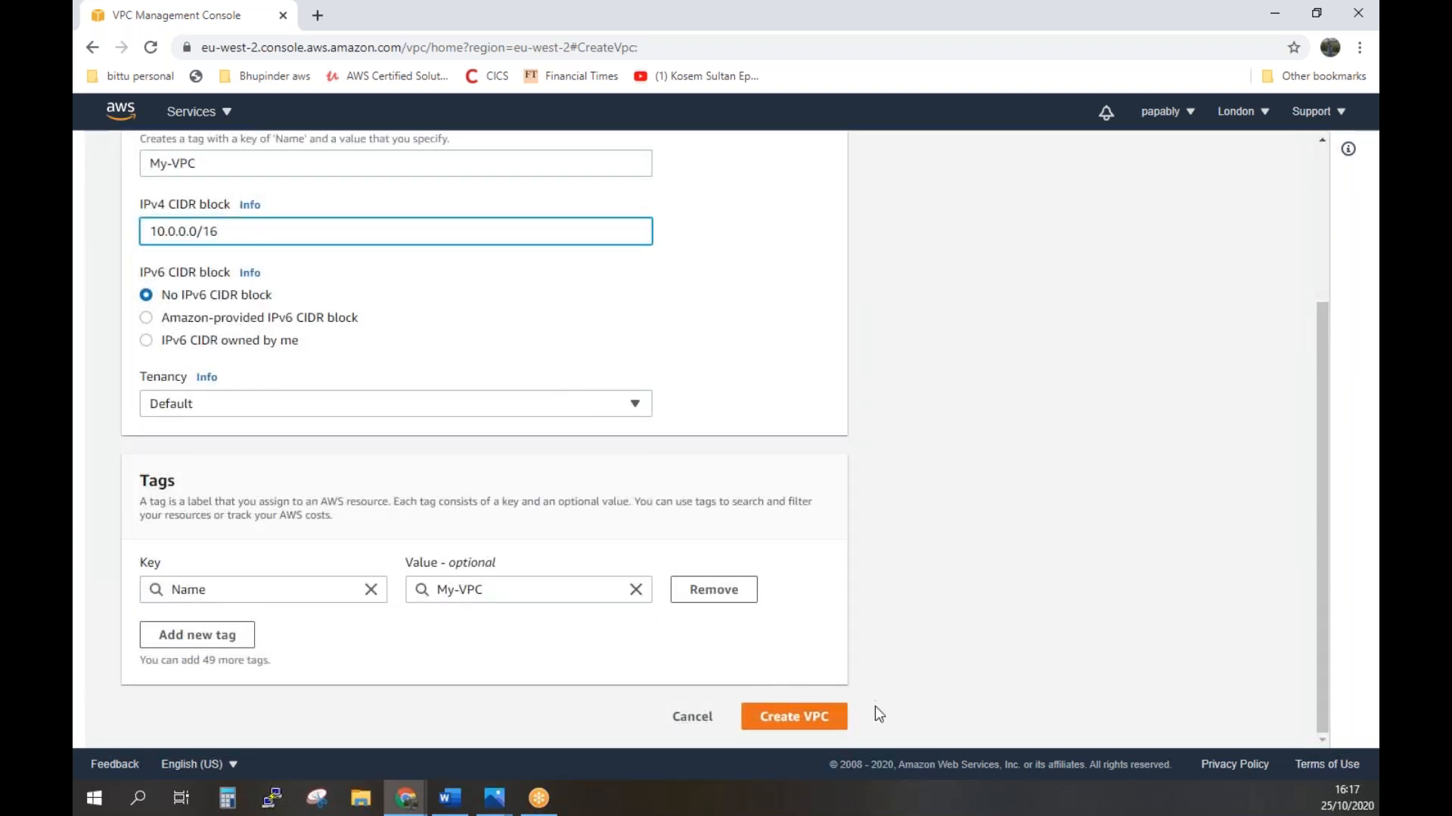
left_click(792, 717)
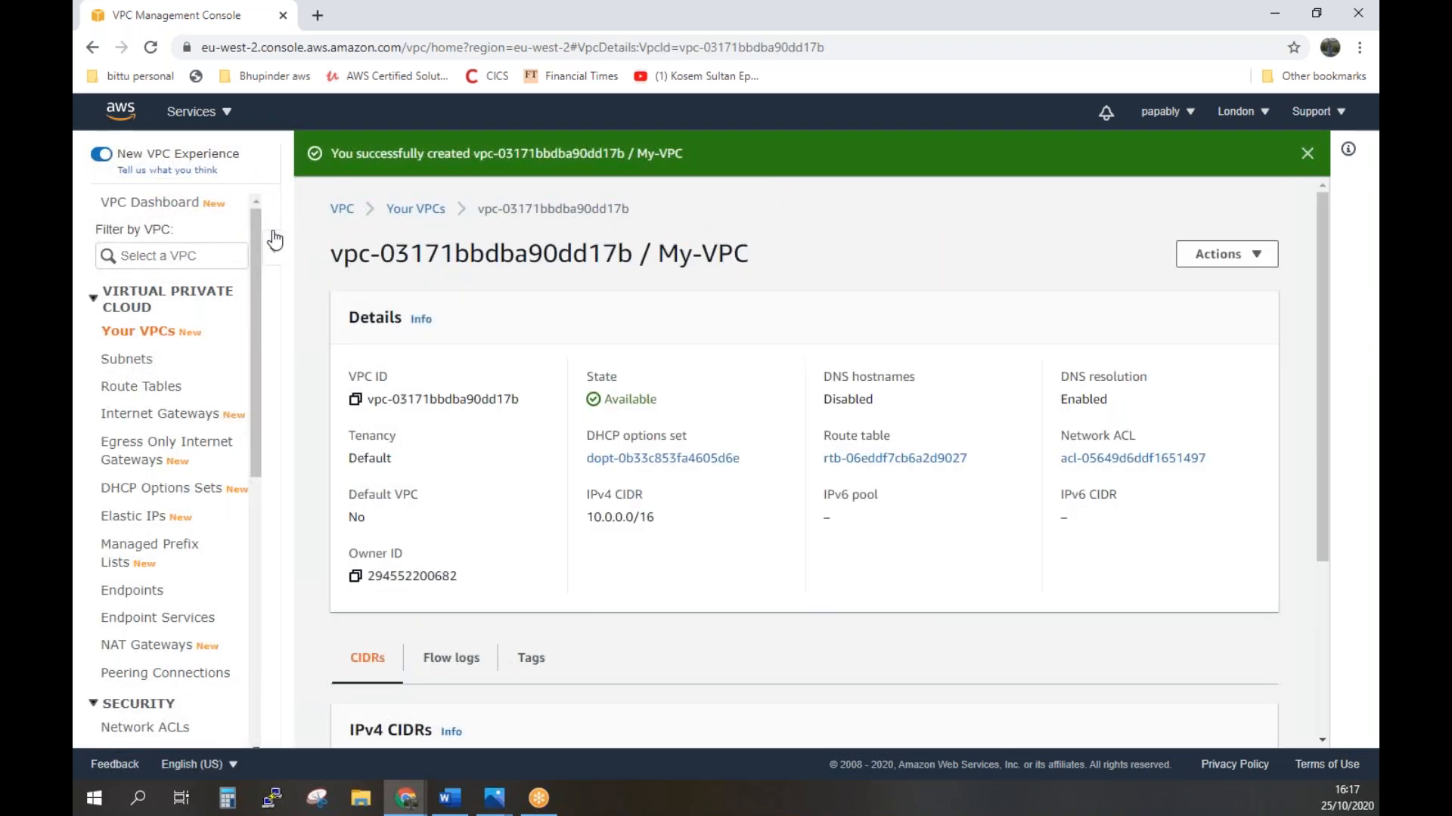
Create an internet gateway with the name tag My-InternetGateway.
left_click(171, 423)
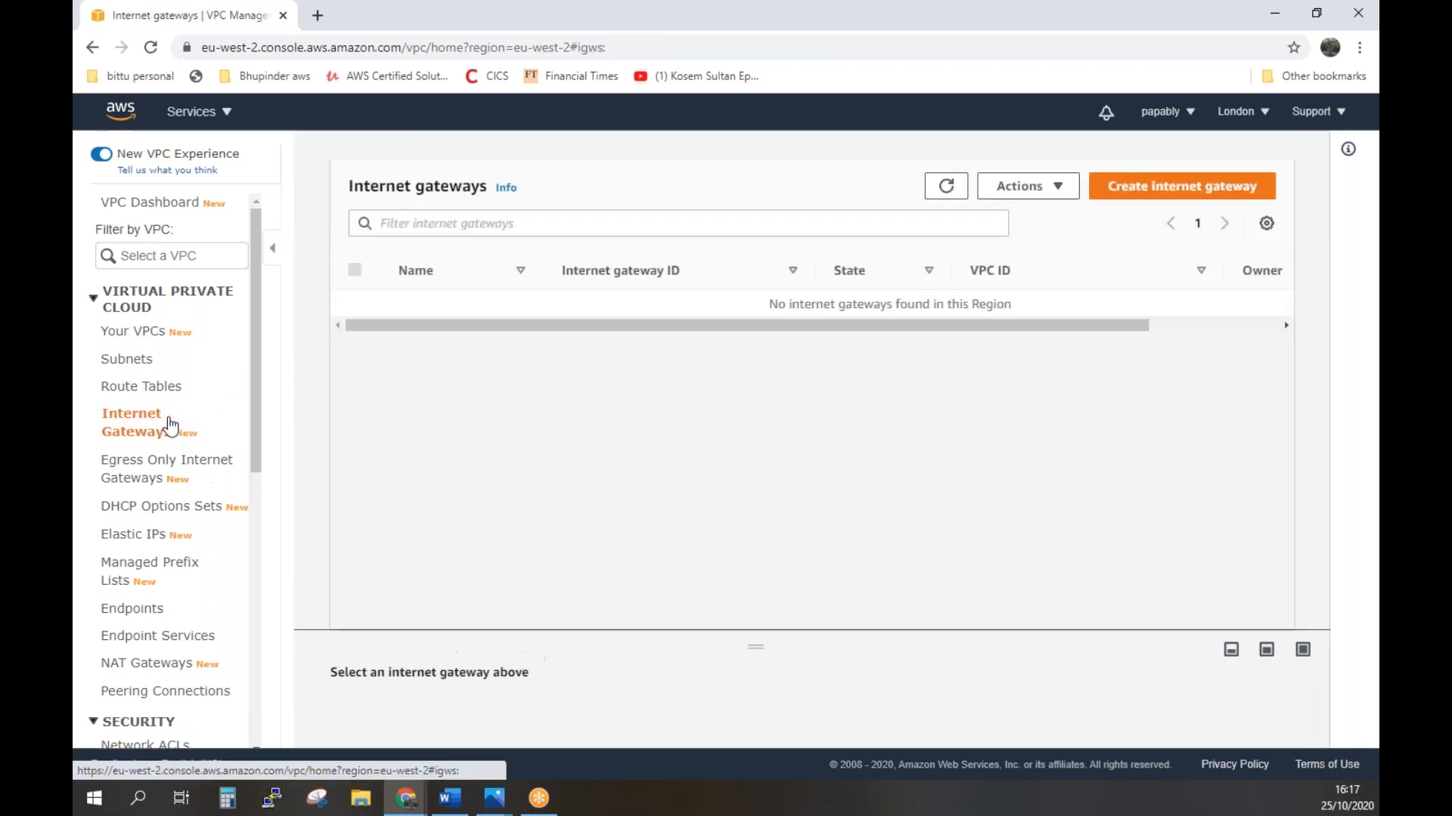
left_click(1165, 195)
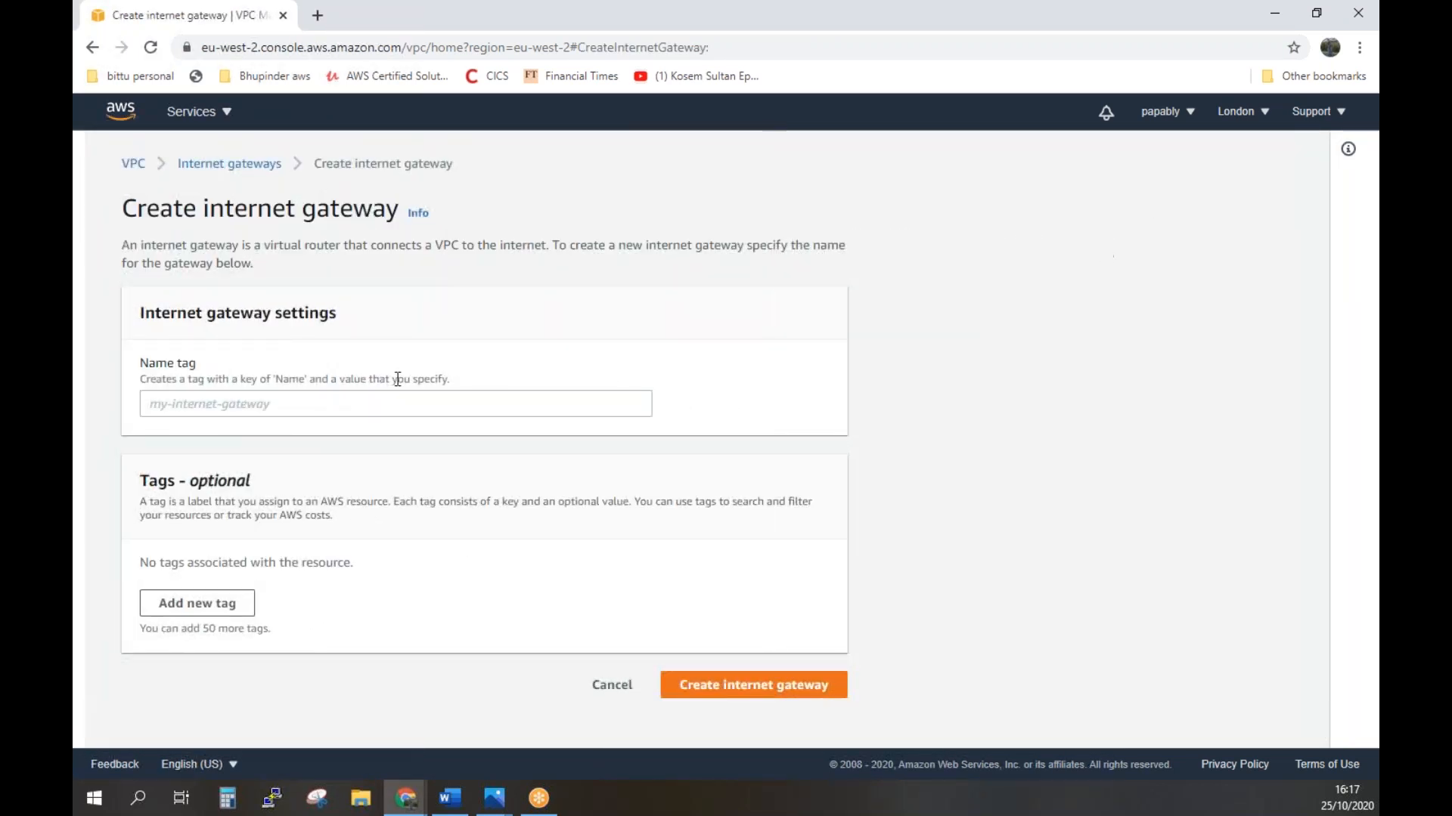
left_click(402, 404)
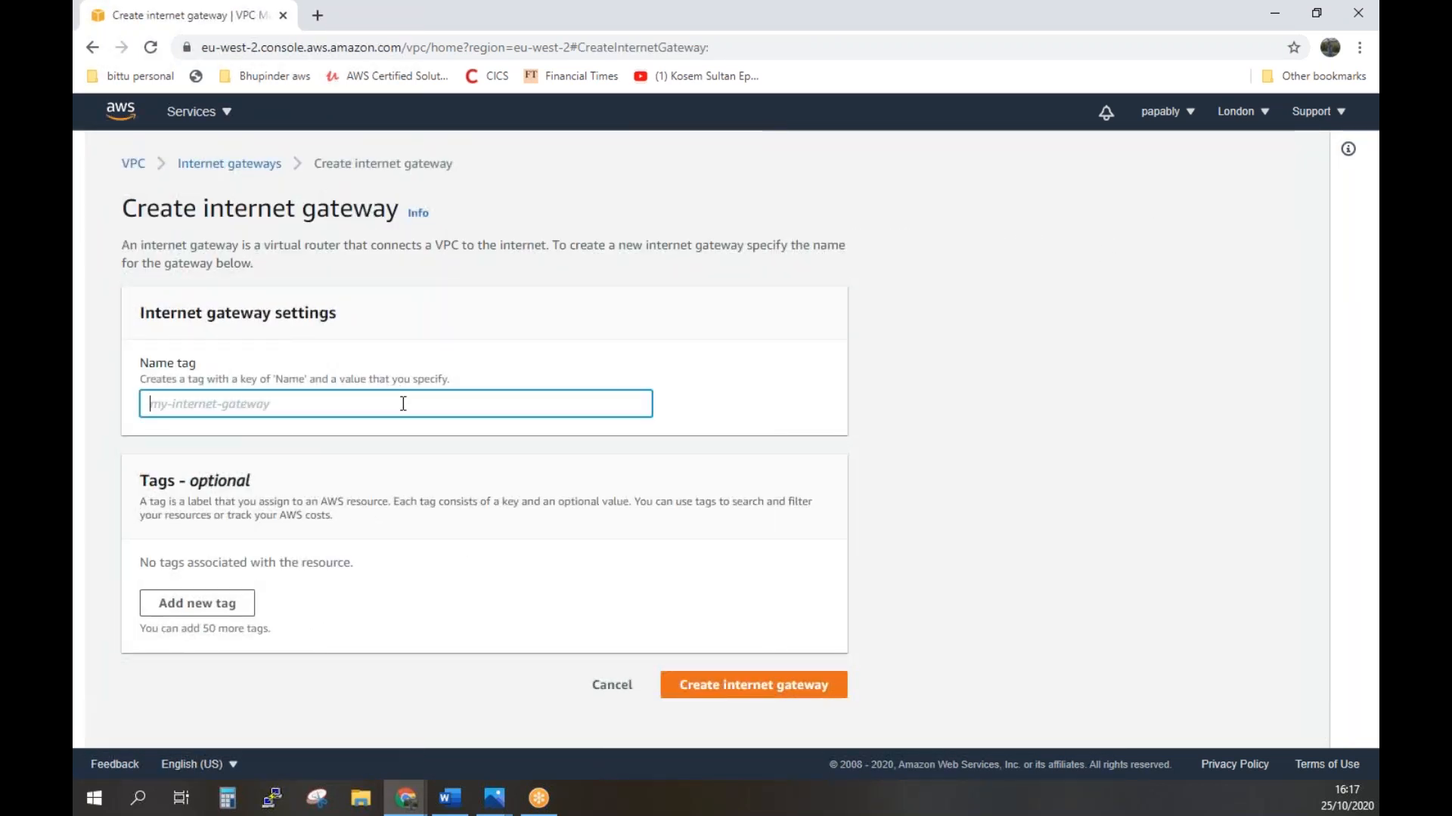
type("My-")
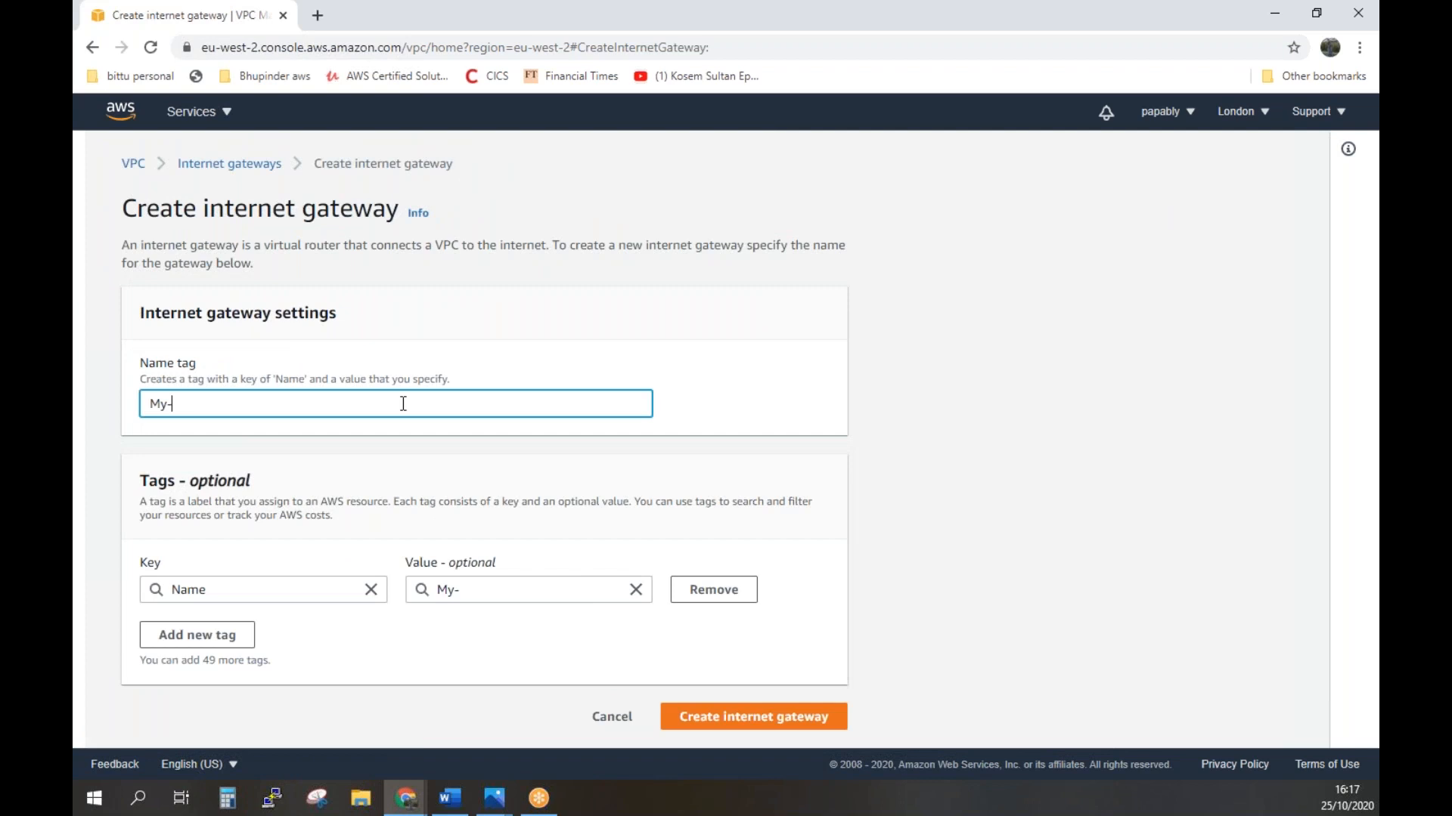
type("InternetGateway")
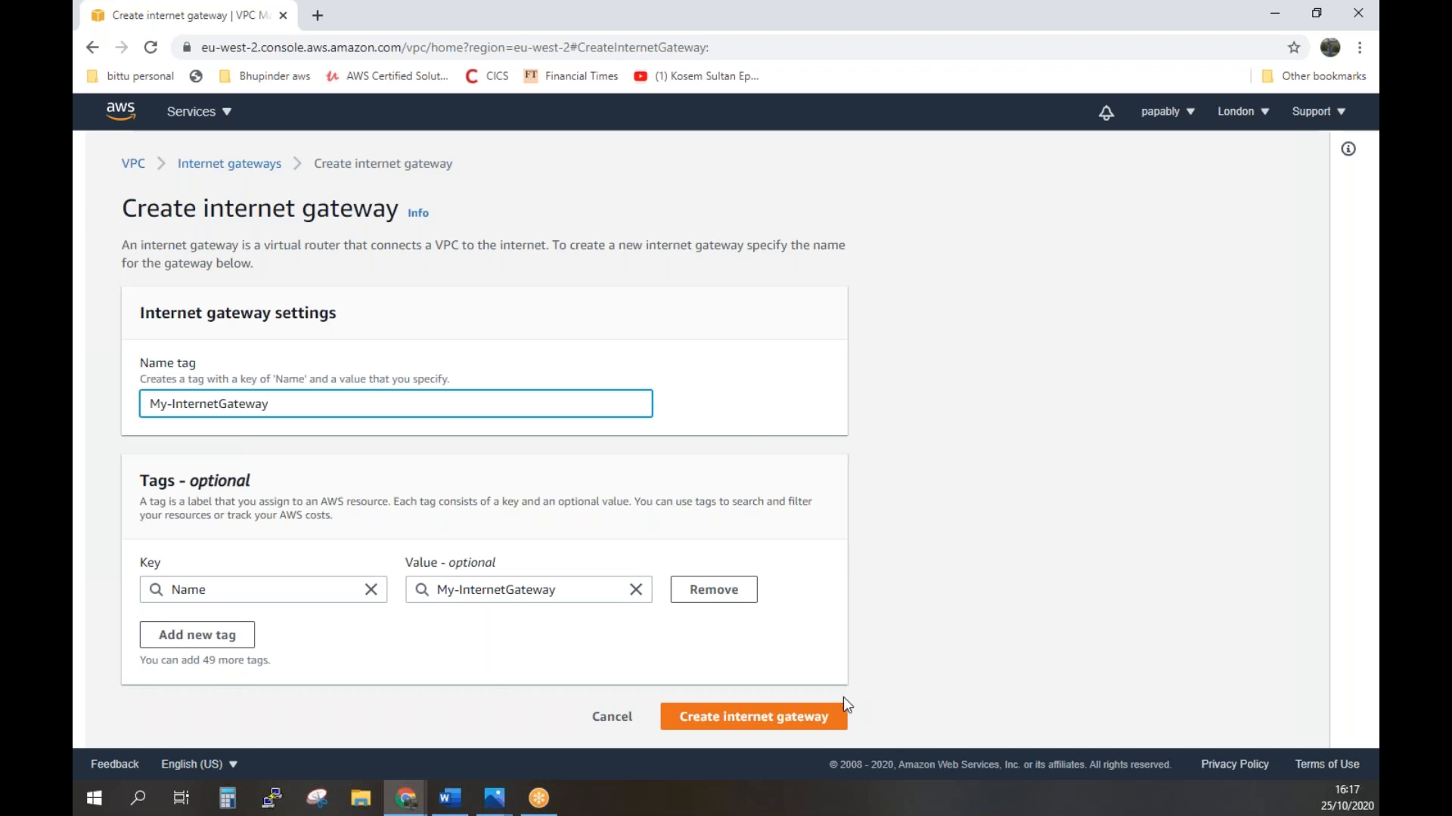
left_click(812, 718)
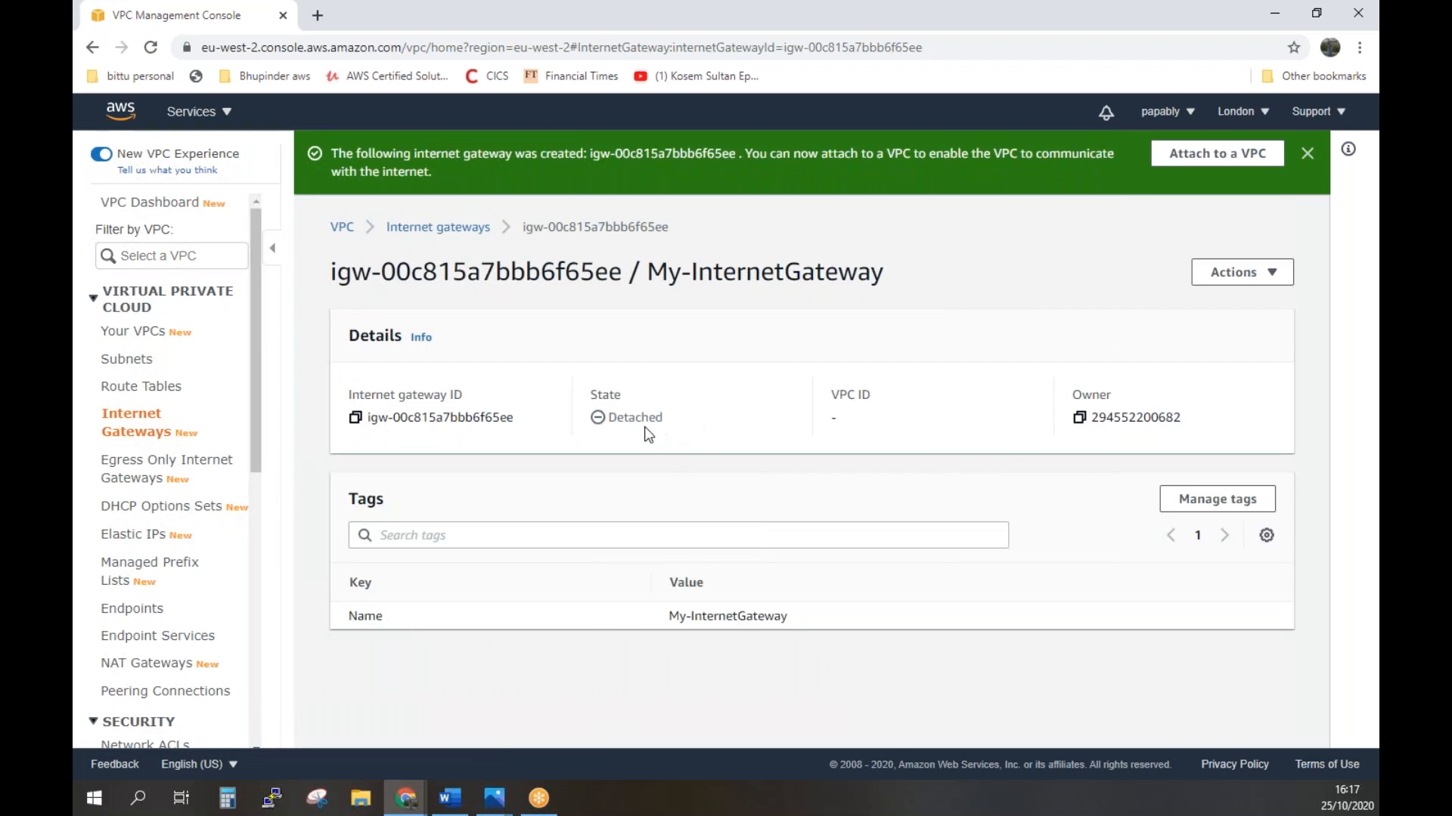
Attach the My-InternetGateway internet gateway to My-VPC.
left_click(130, 429)
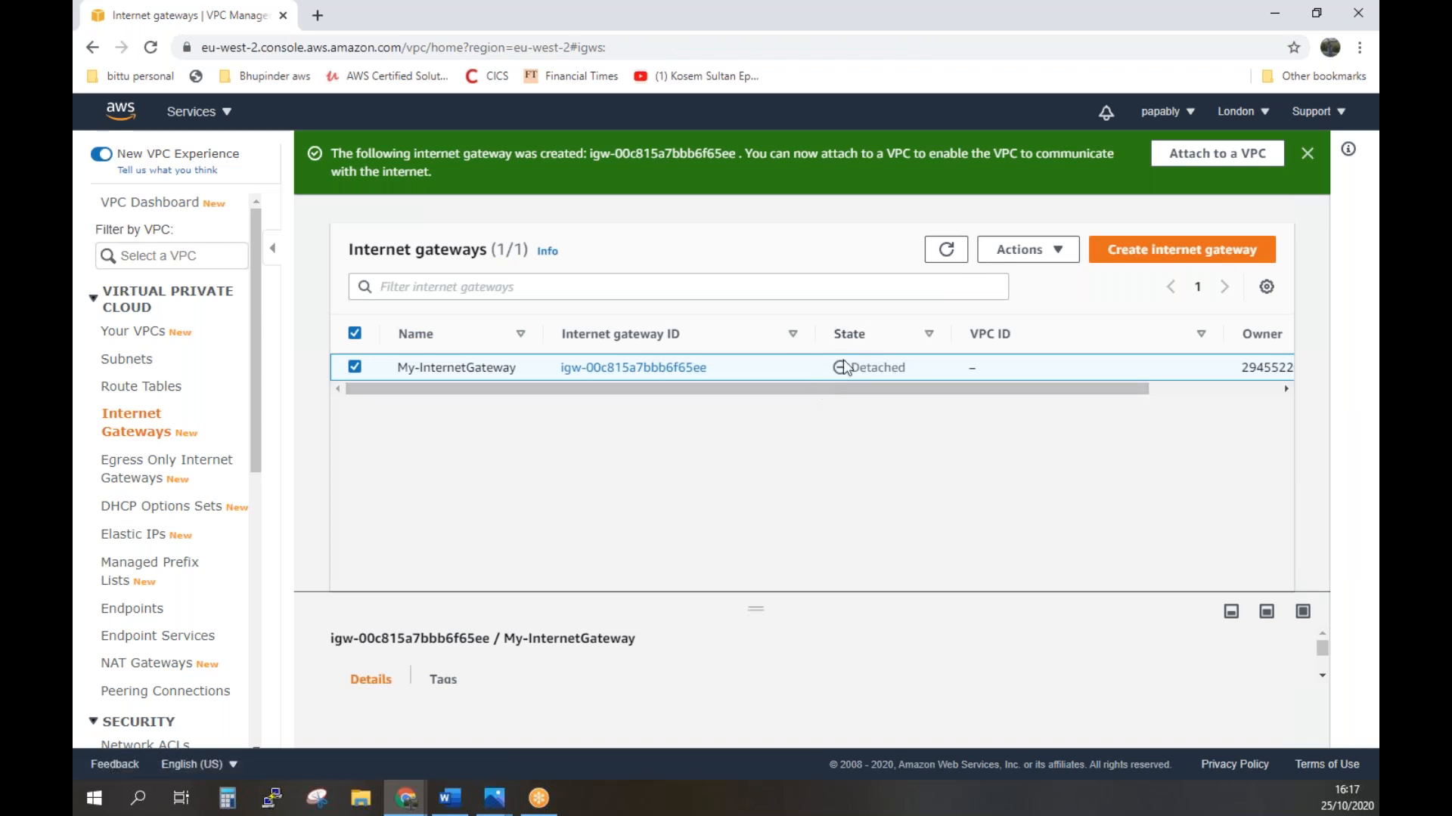
left_click(1058, 257)
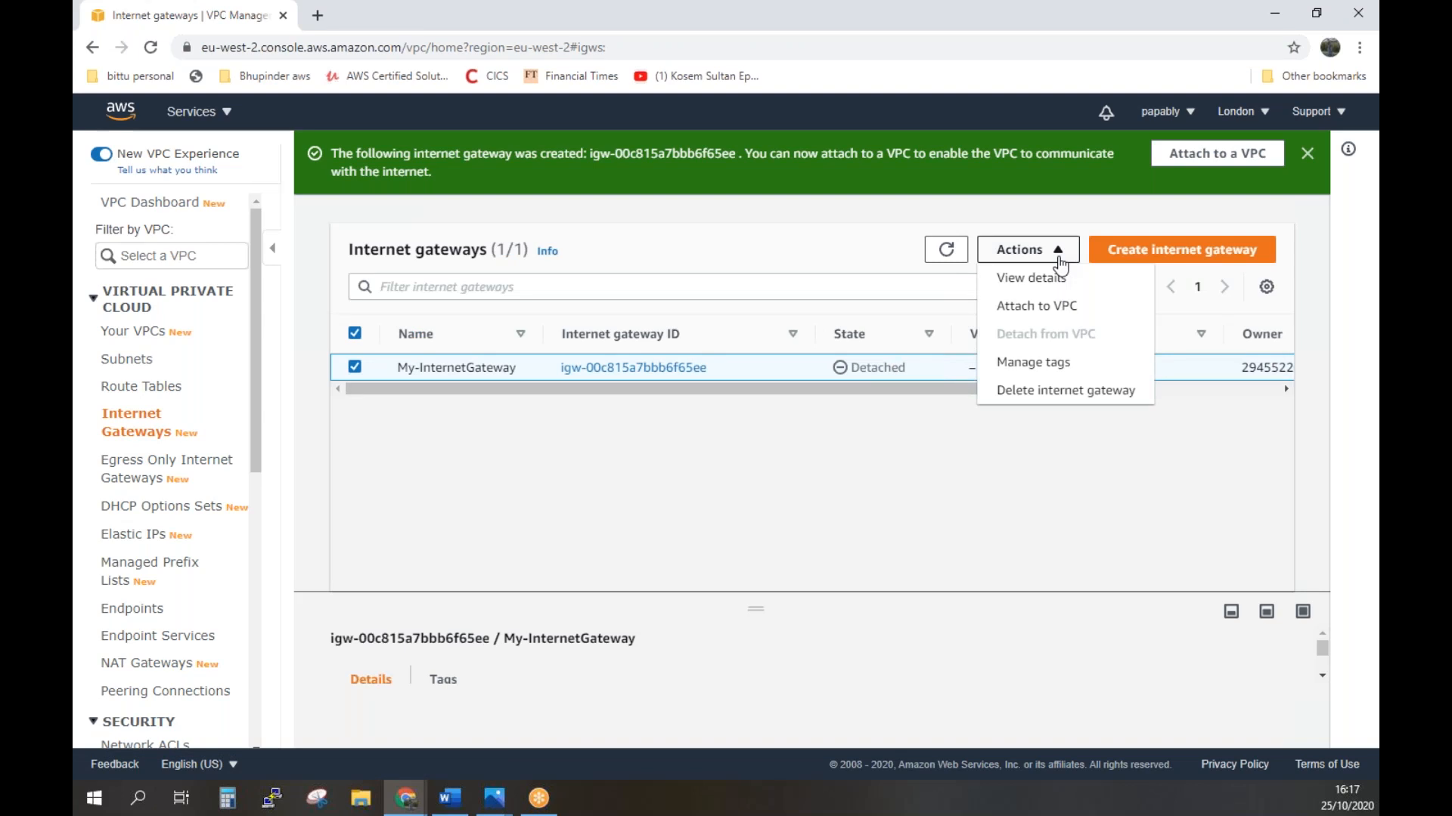
left_click(1016, 310)
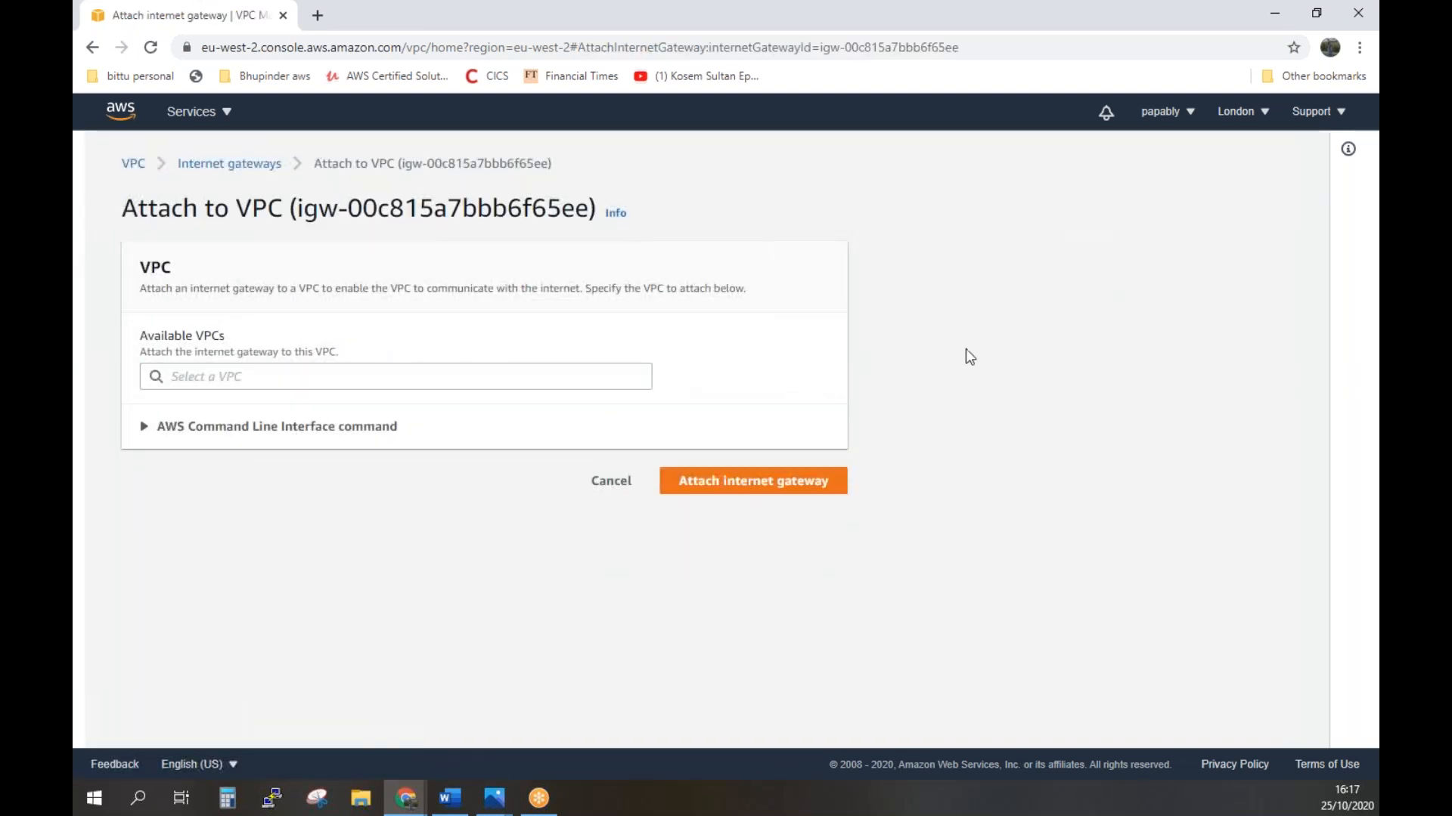
left_click(643, 380)
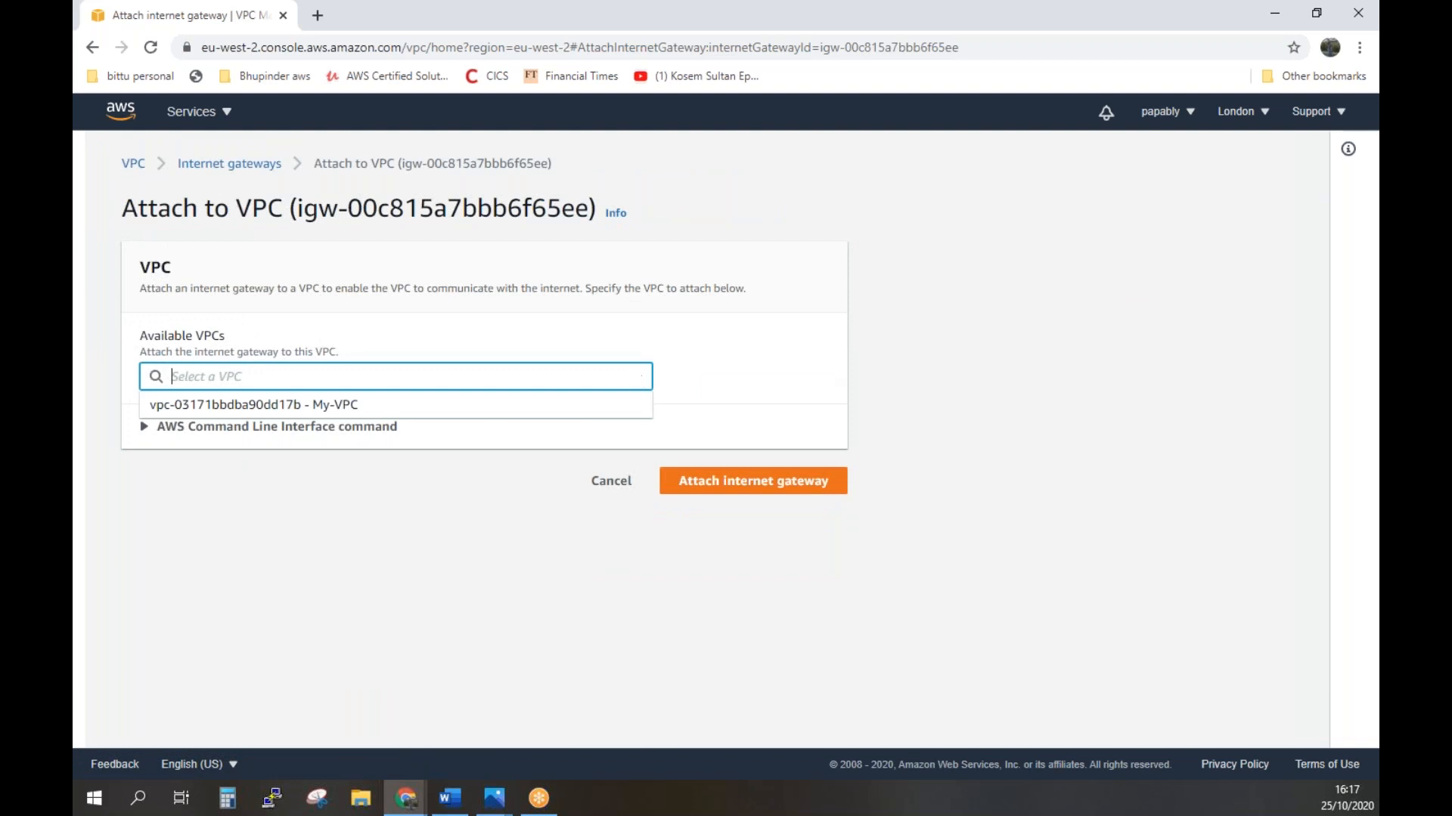
left_click(503, 412)
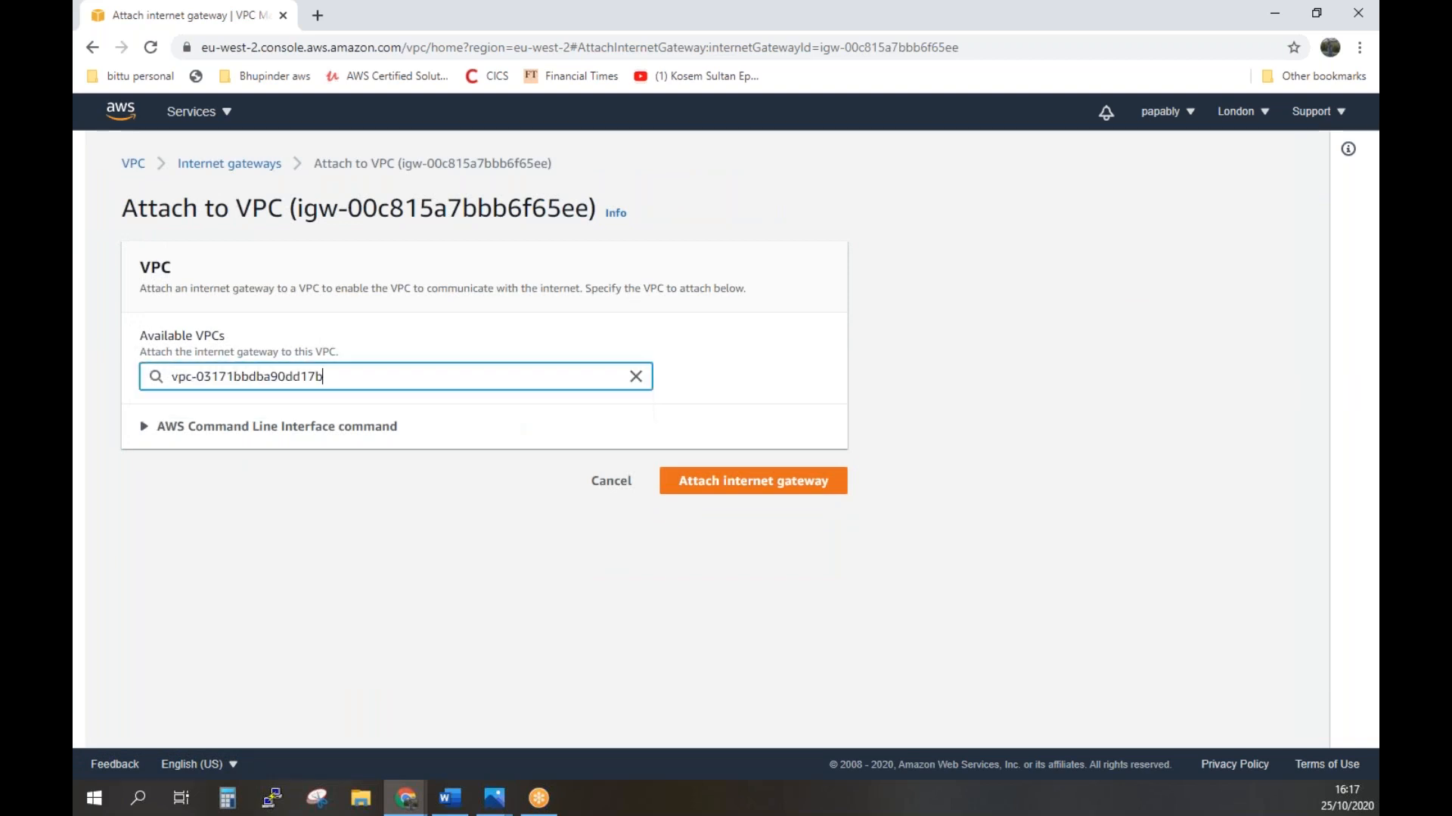
left_click(749, 488)
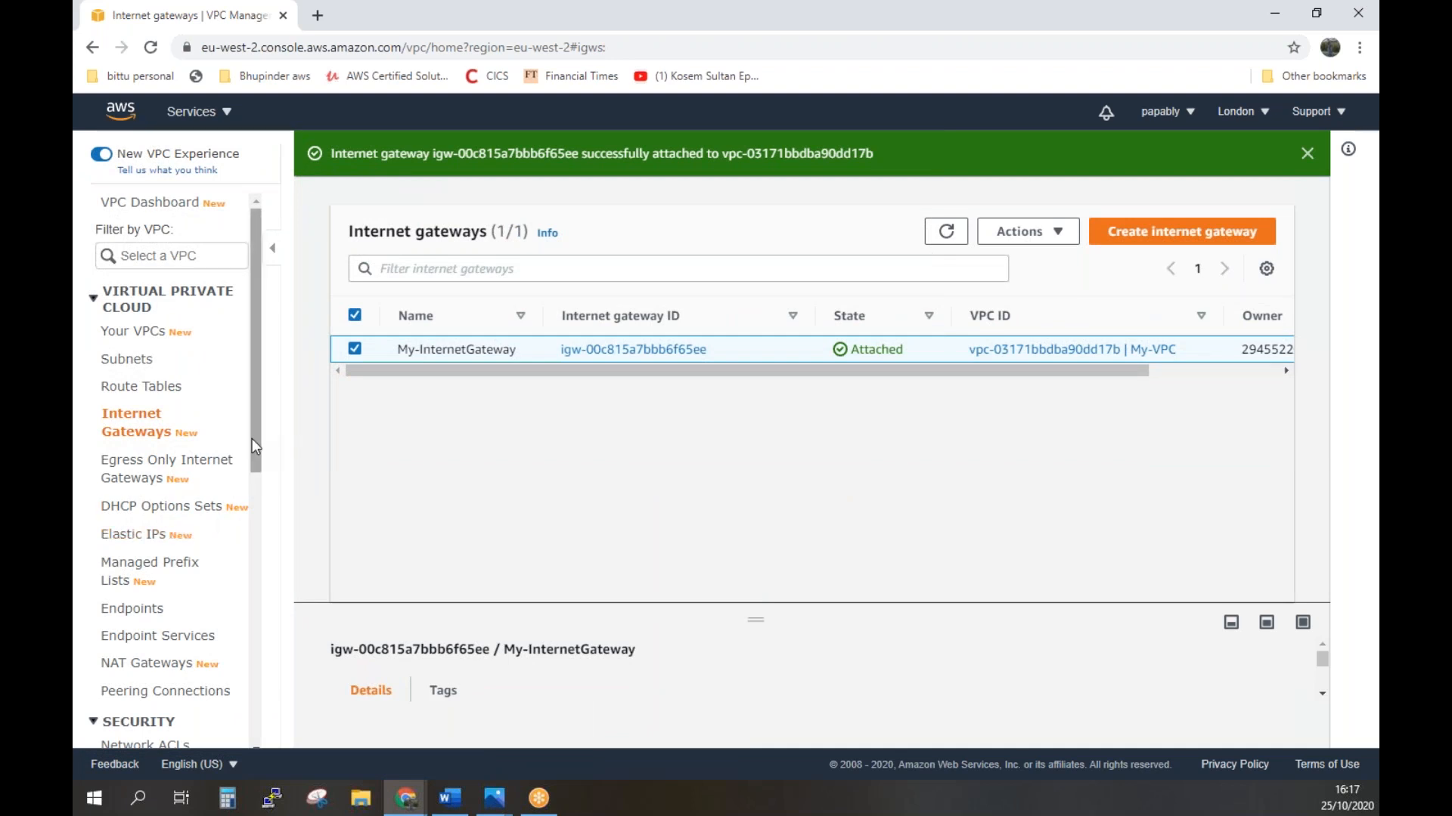
Start a new subnet with the name tag Public-Subnet and assign it to My-VPC.
left_click(119, 366)
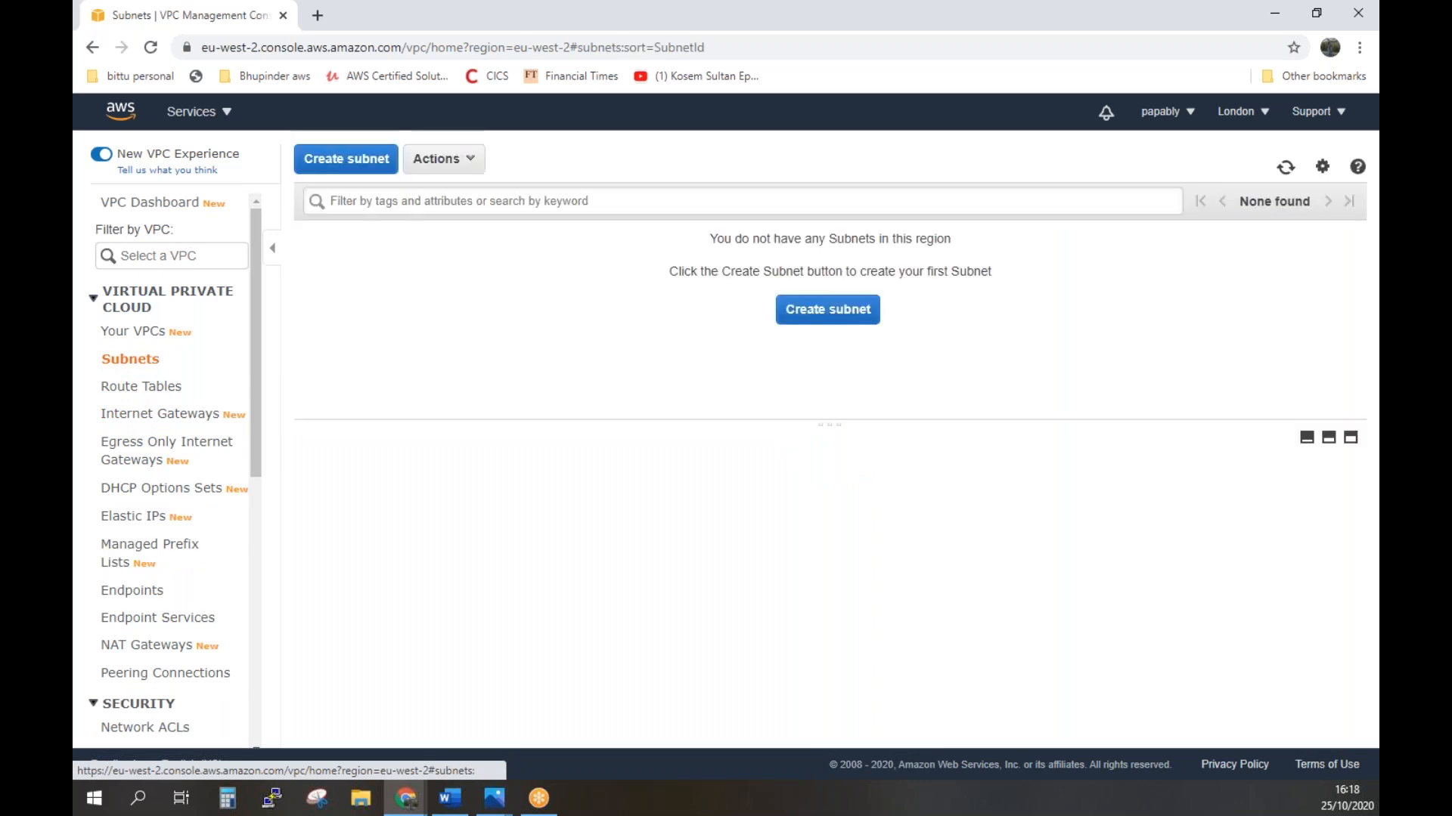
left_click(315, 174)
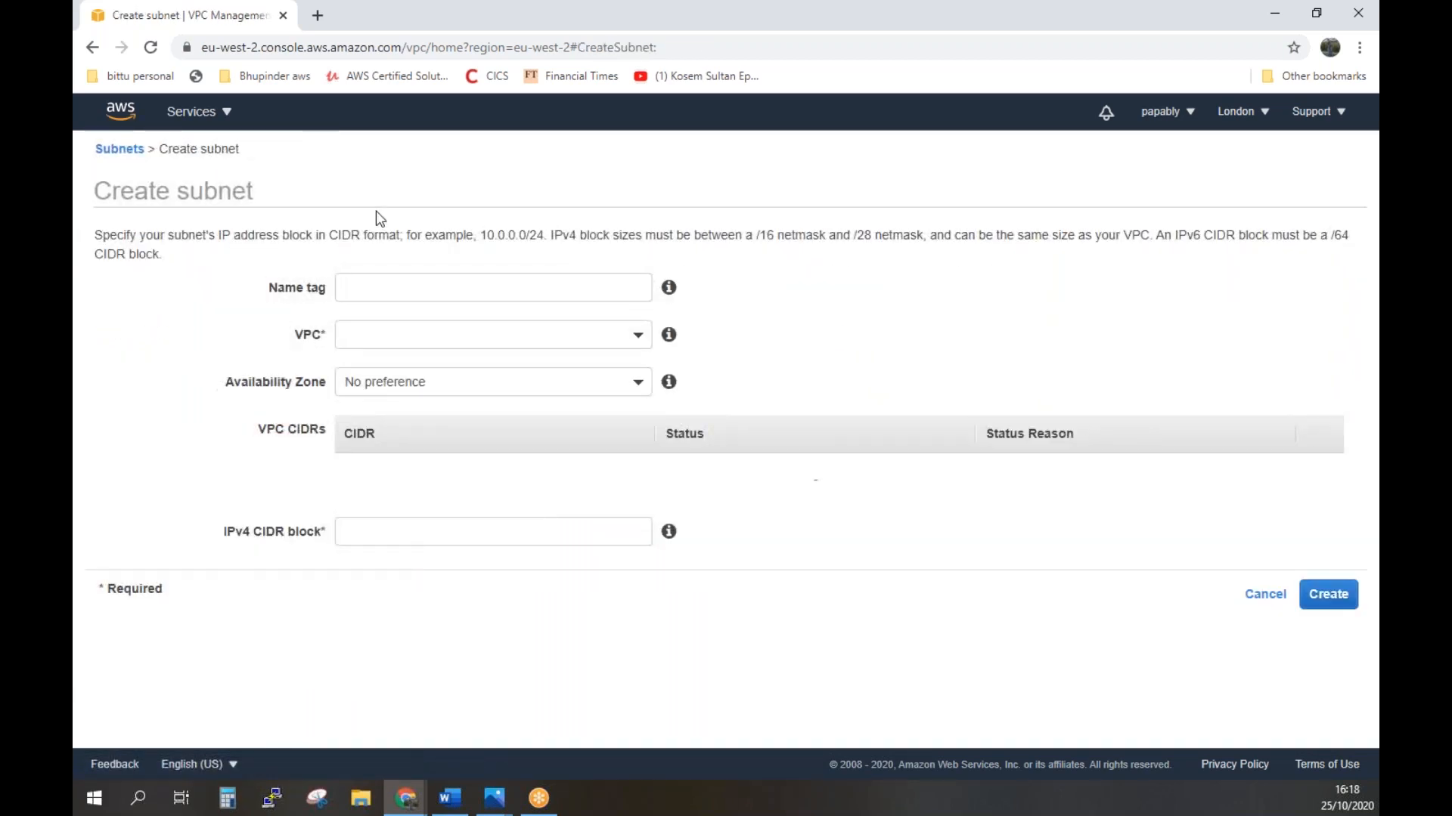
left_click(434, 297)
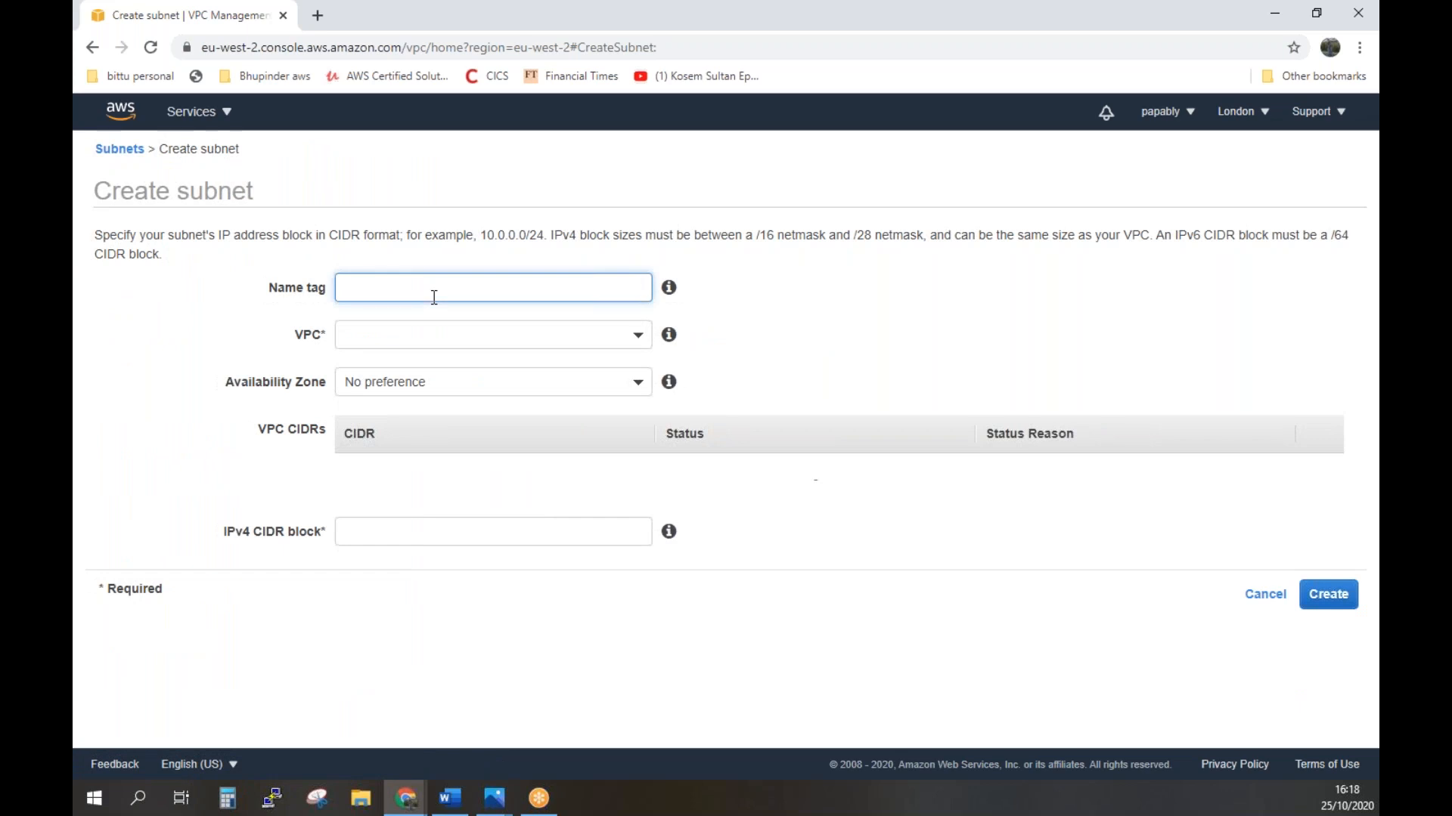
type("Public-Subnet")
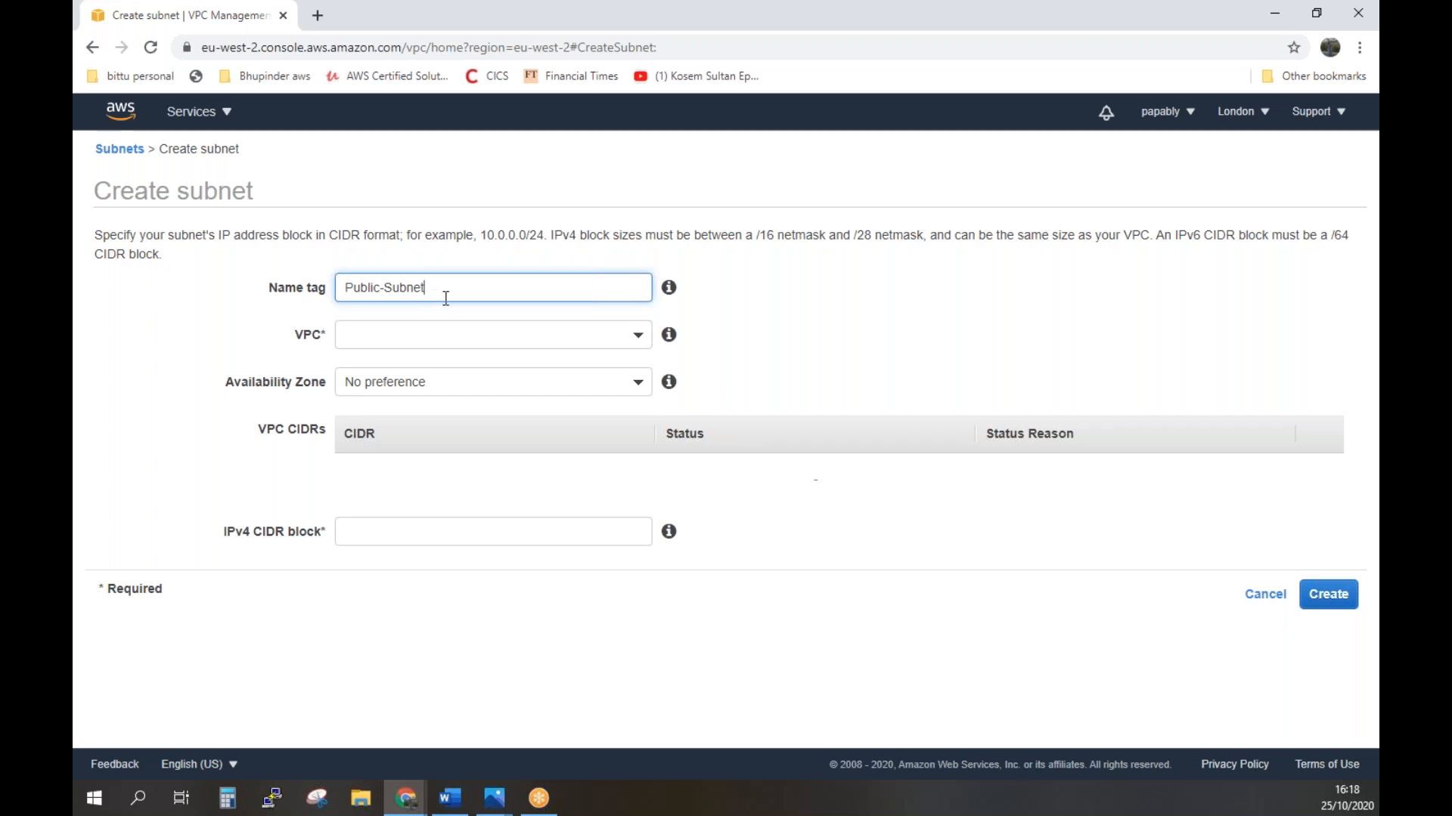
left_click(637, 339)
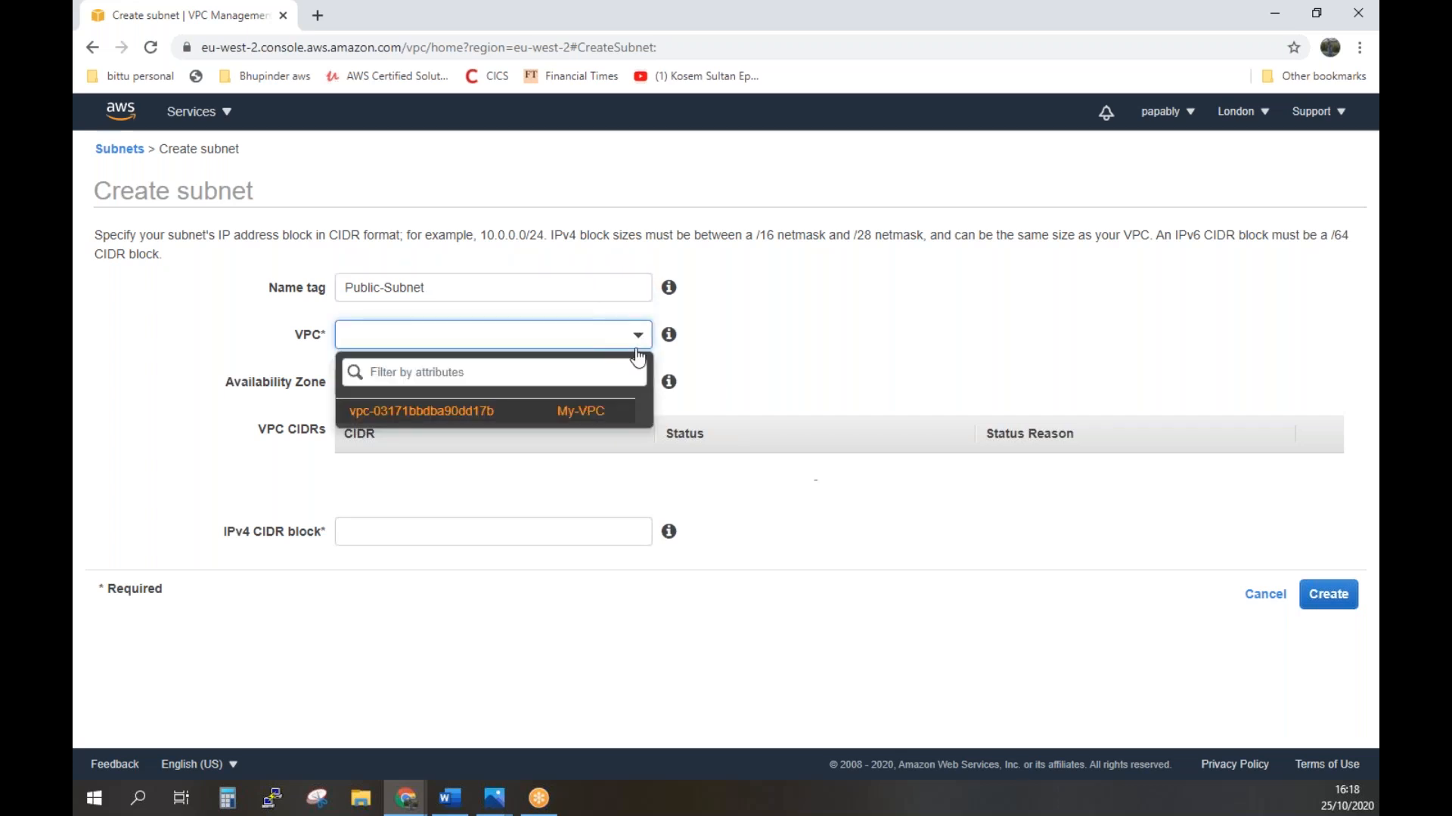
left_click(588, 413)
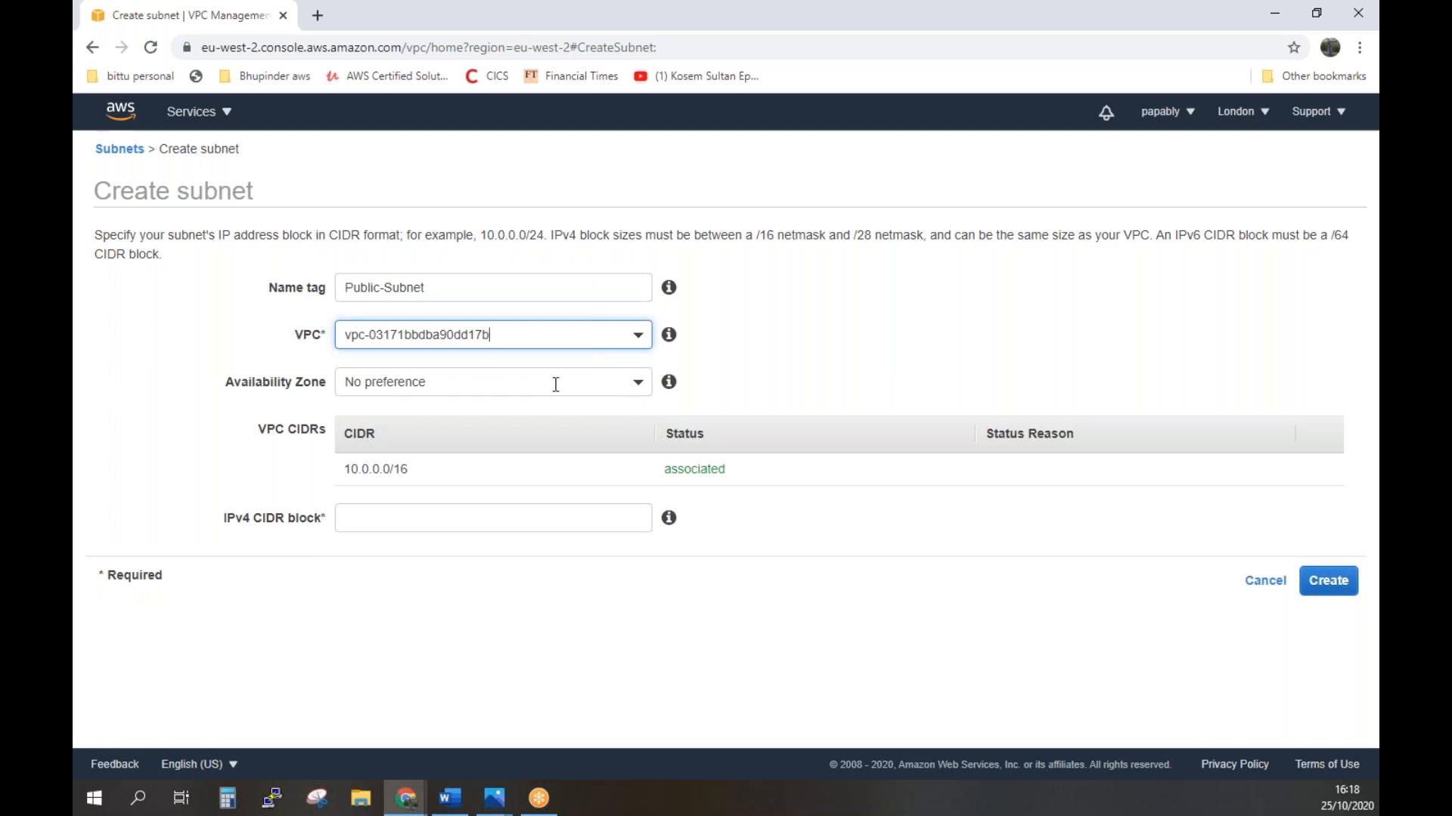
Create the public subnet in availability zone eu-west-2a with the IPv4 CIDR block 10.0.1.0/24.
left_click(635, 386)
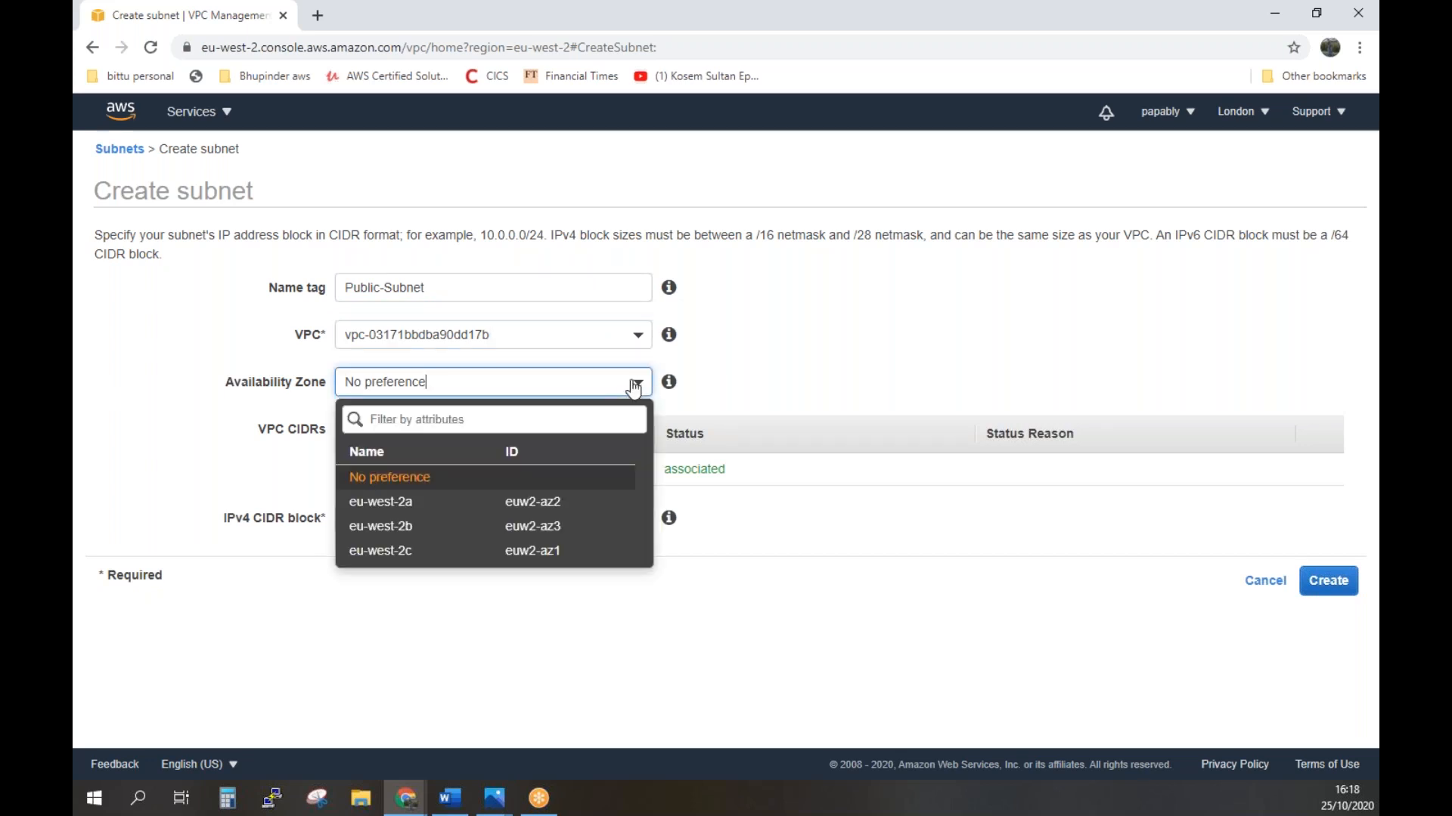
left_click(407, 508)
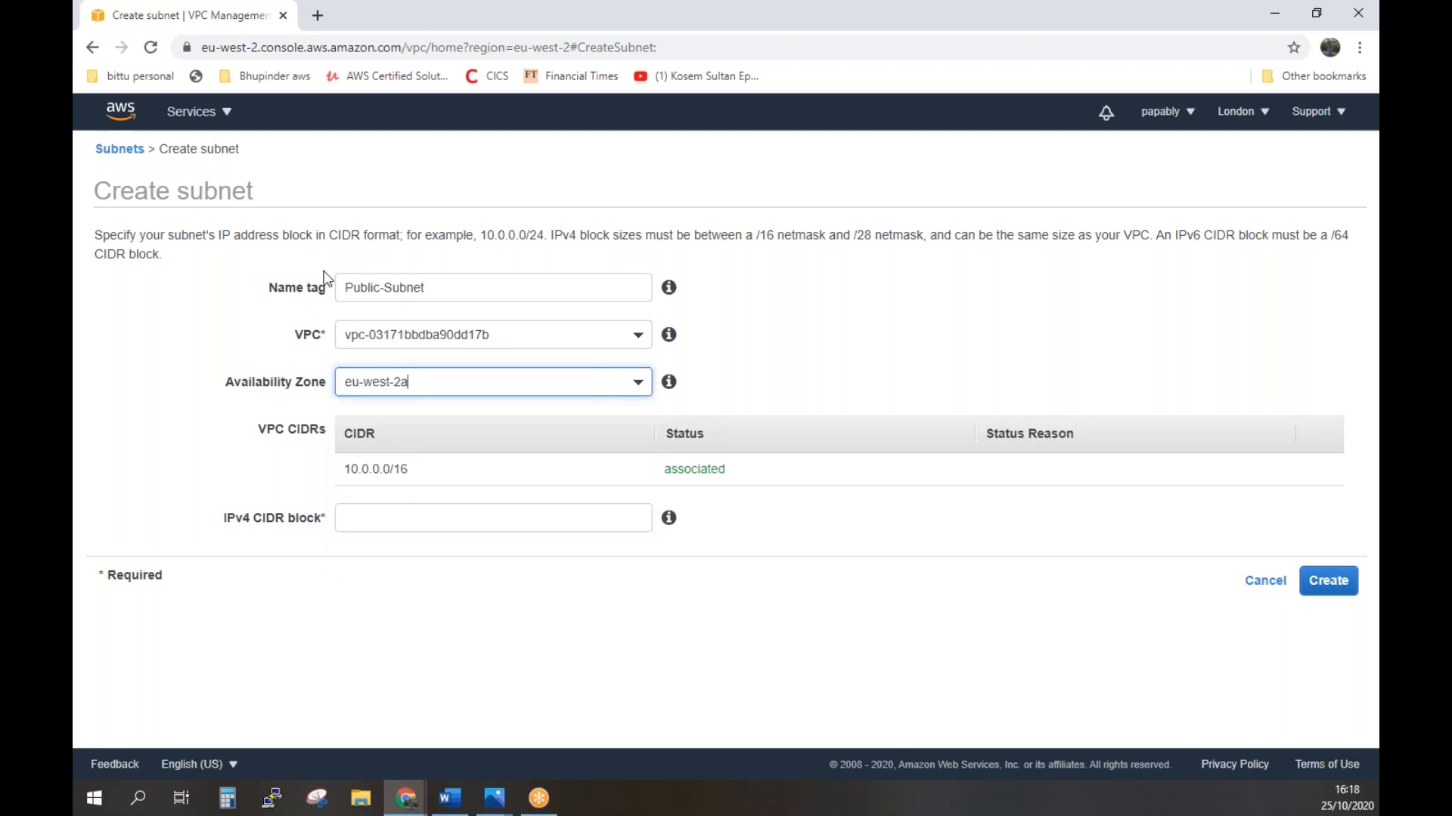
left_click(510, 521)
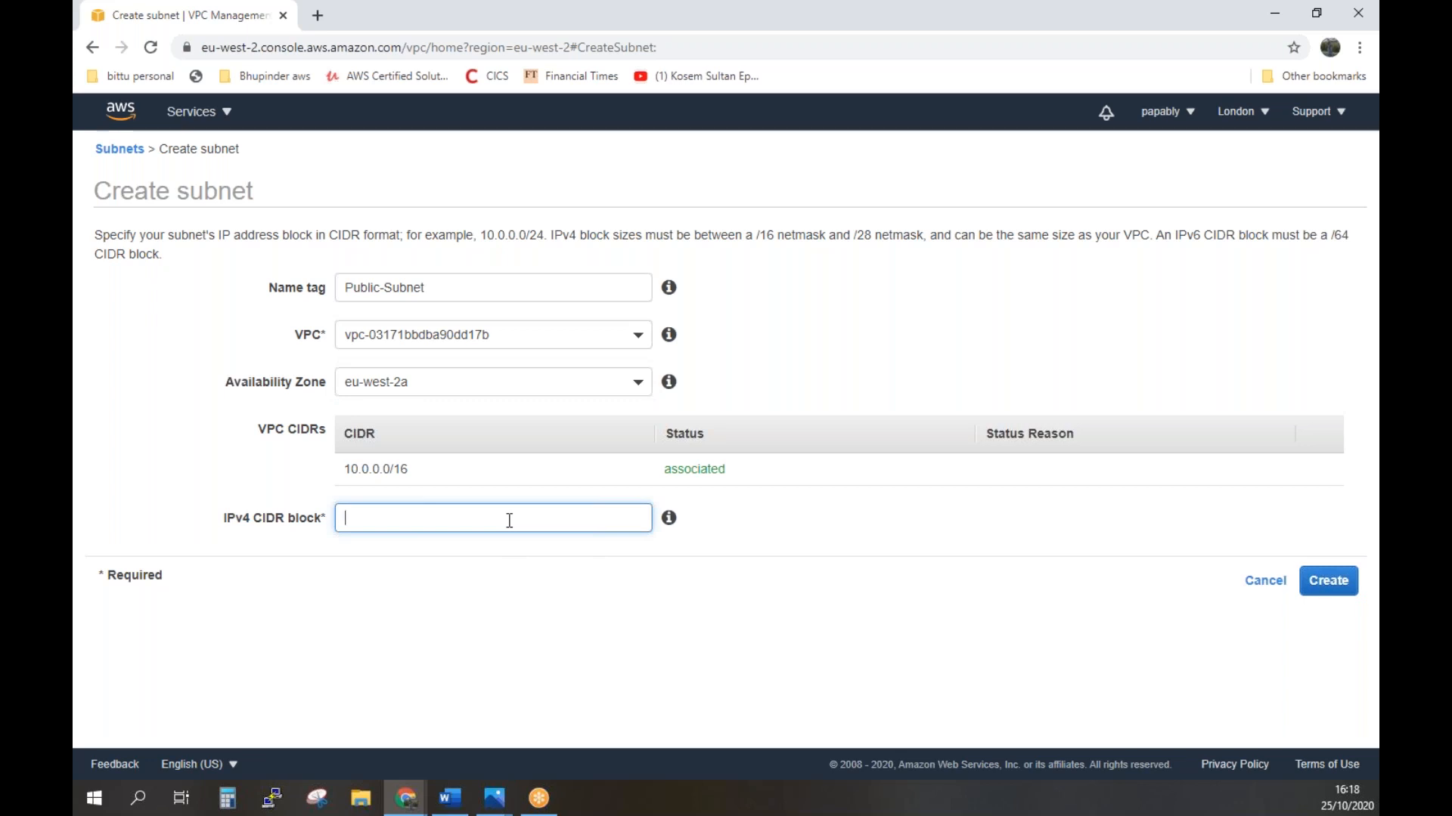
type("10.0")
type("24")
left_click(1327, 587)
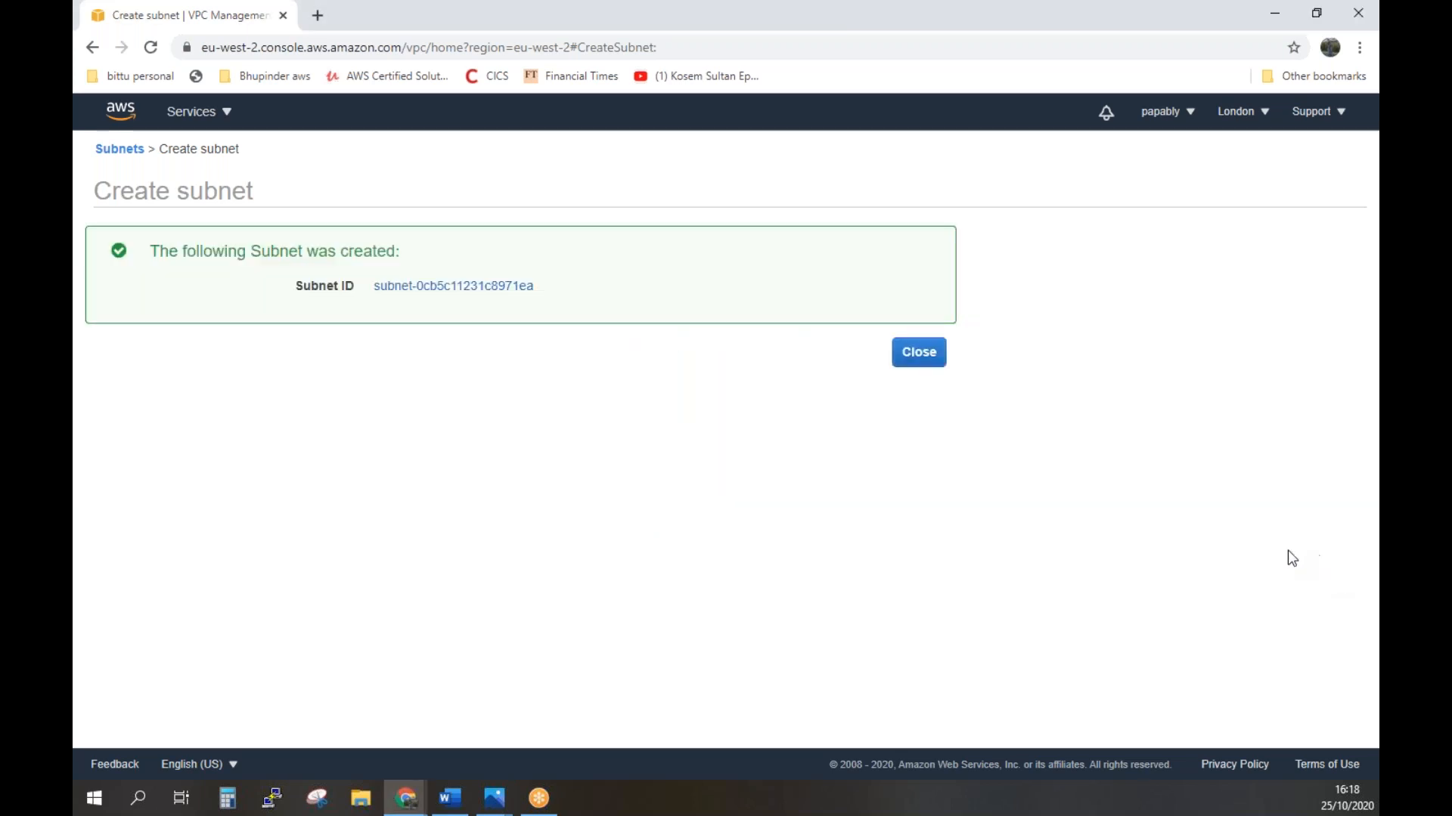
left_click(930, 361)
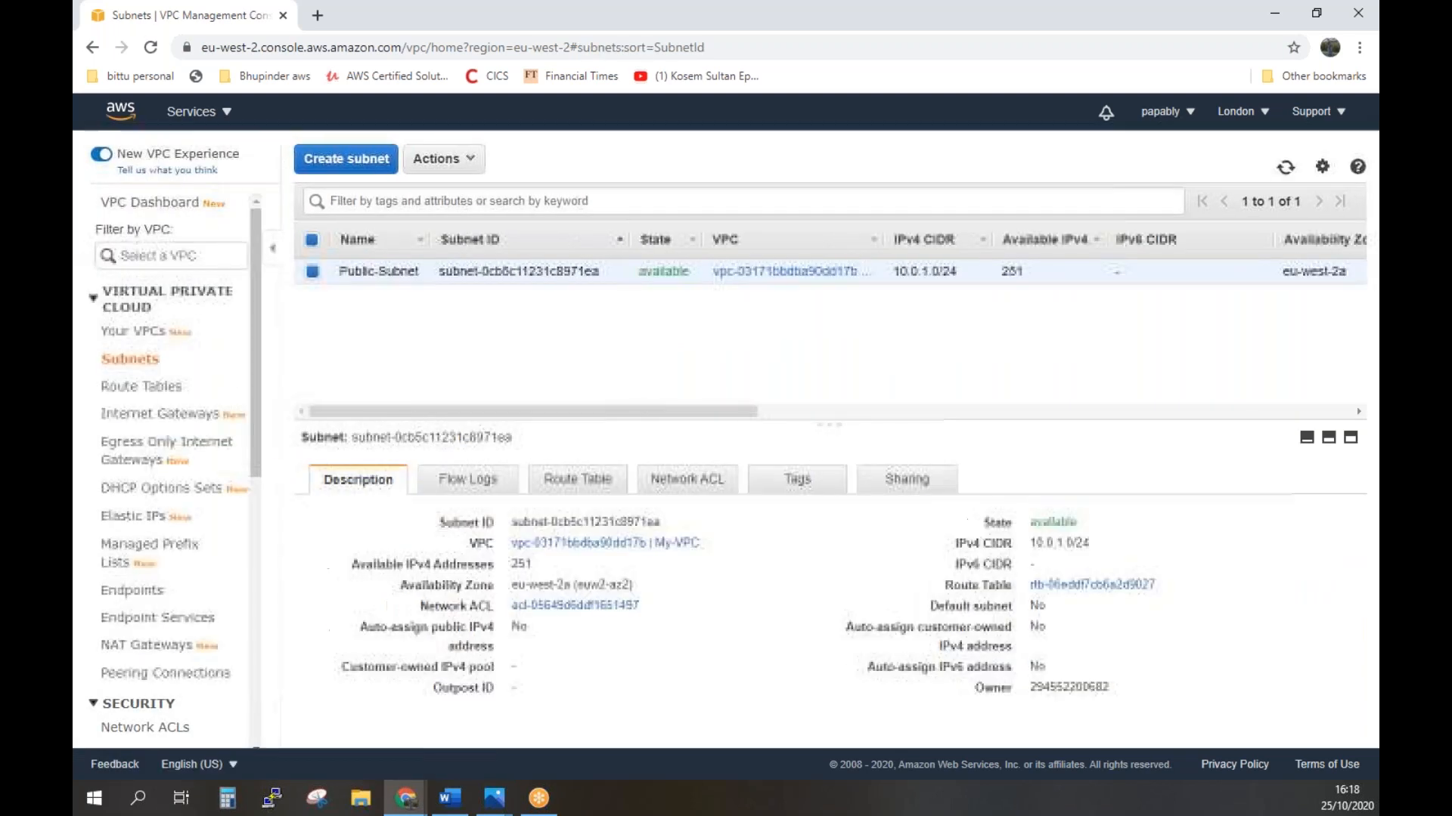
Start a new subnet with the name tag Private-Subnet and assign it to My-VPC.
left_click(352, 159)
left_click(399, 289)
type("Private-Subnet")
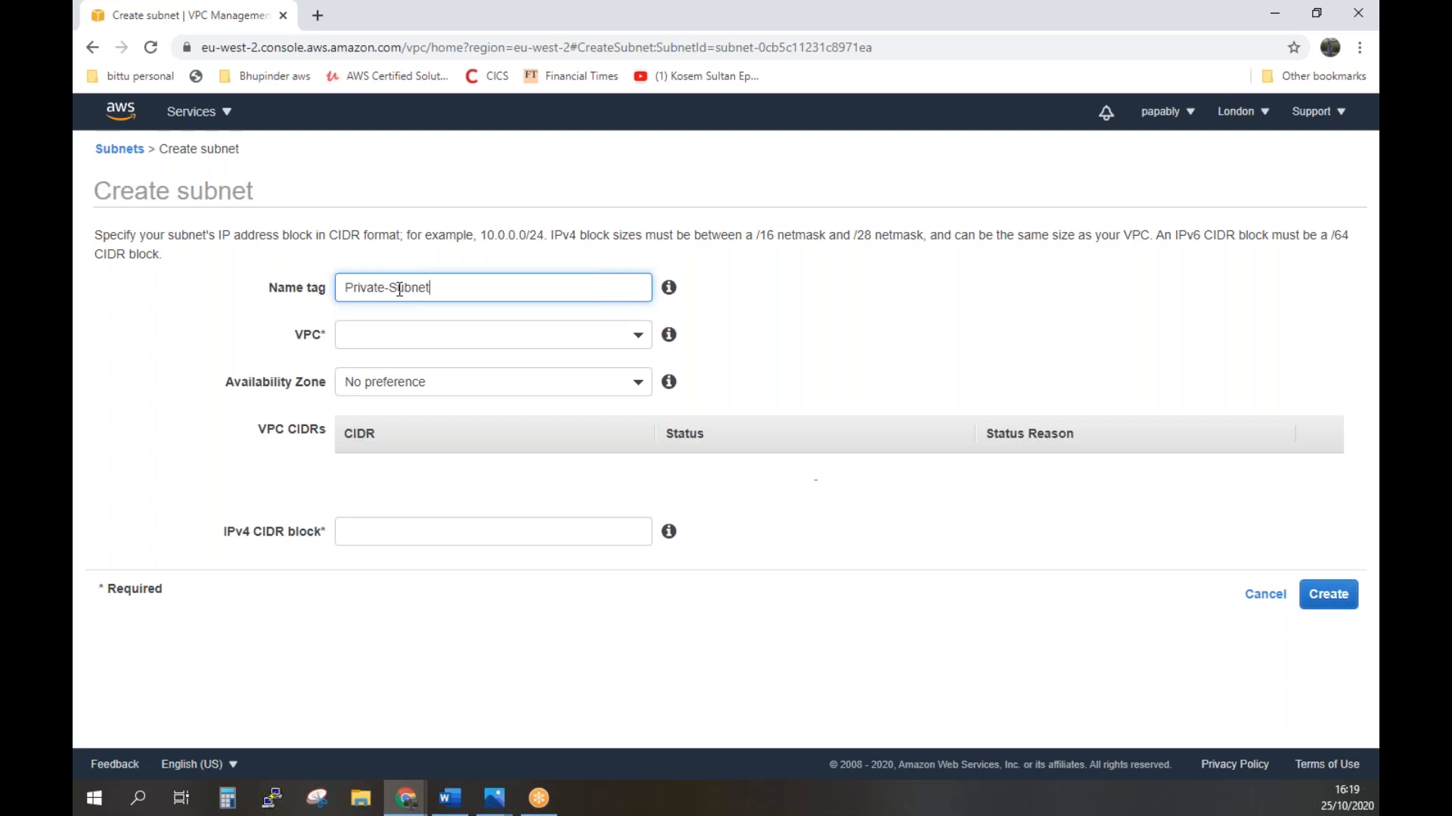
left_click(637, 346)
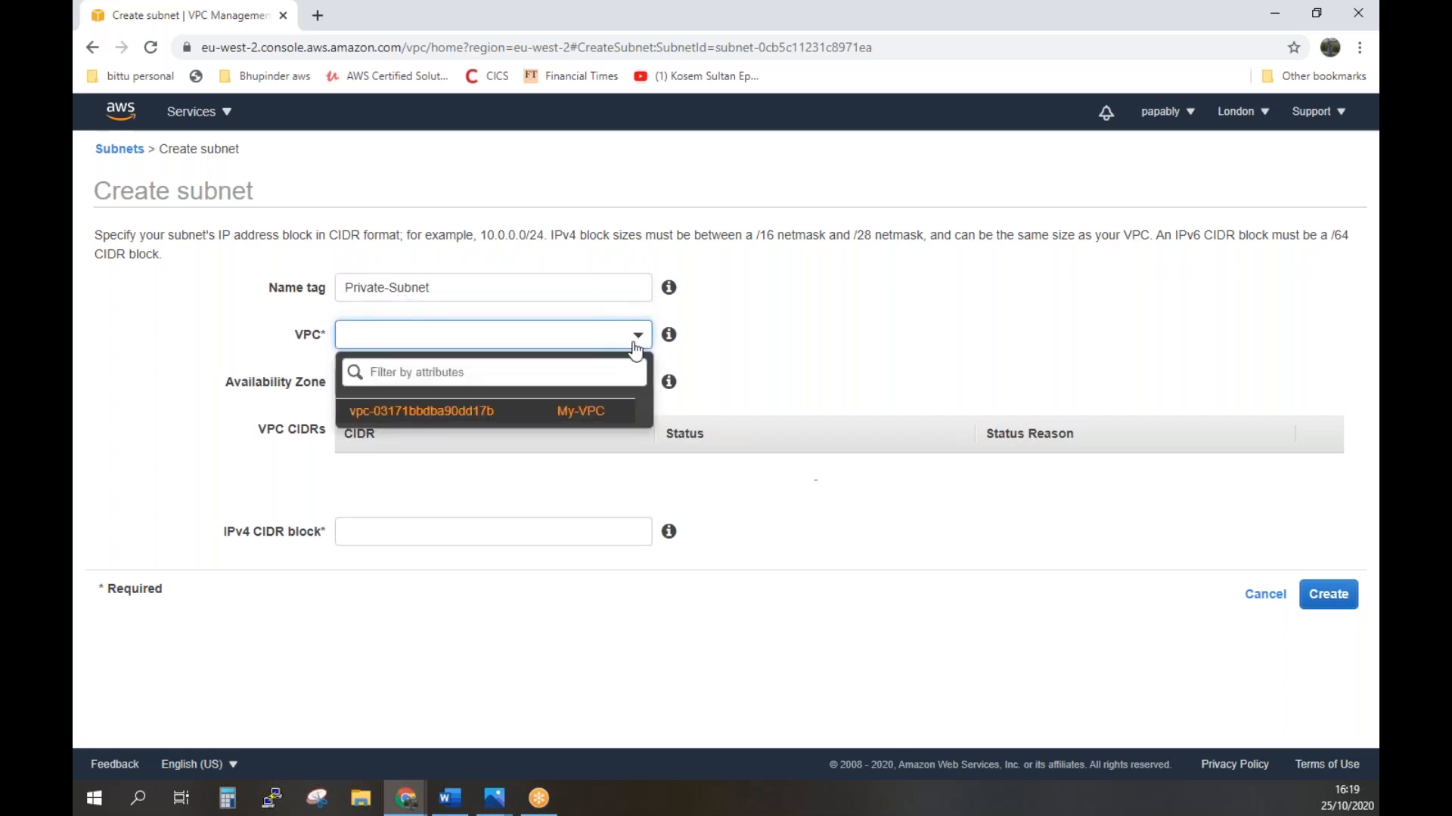
left_click(610, 415)
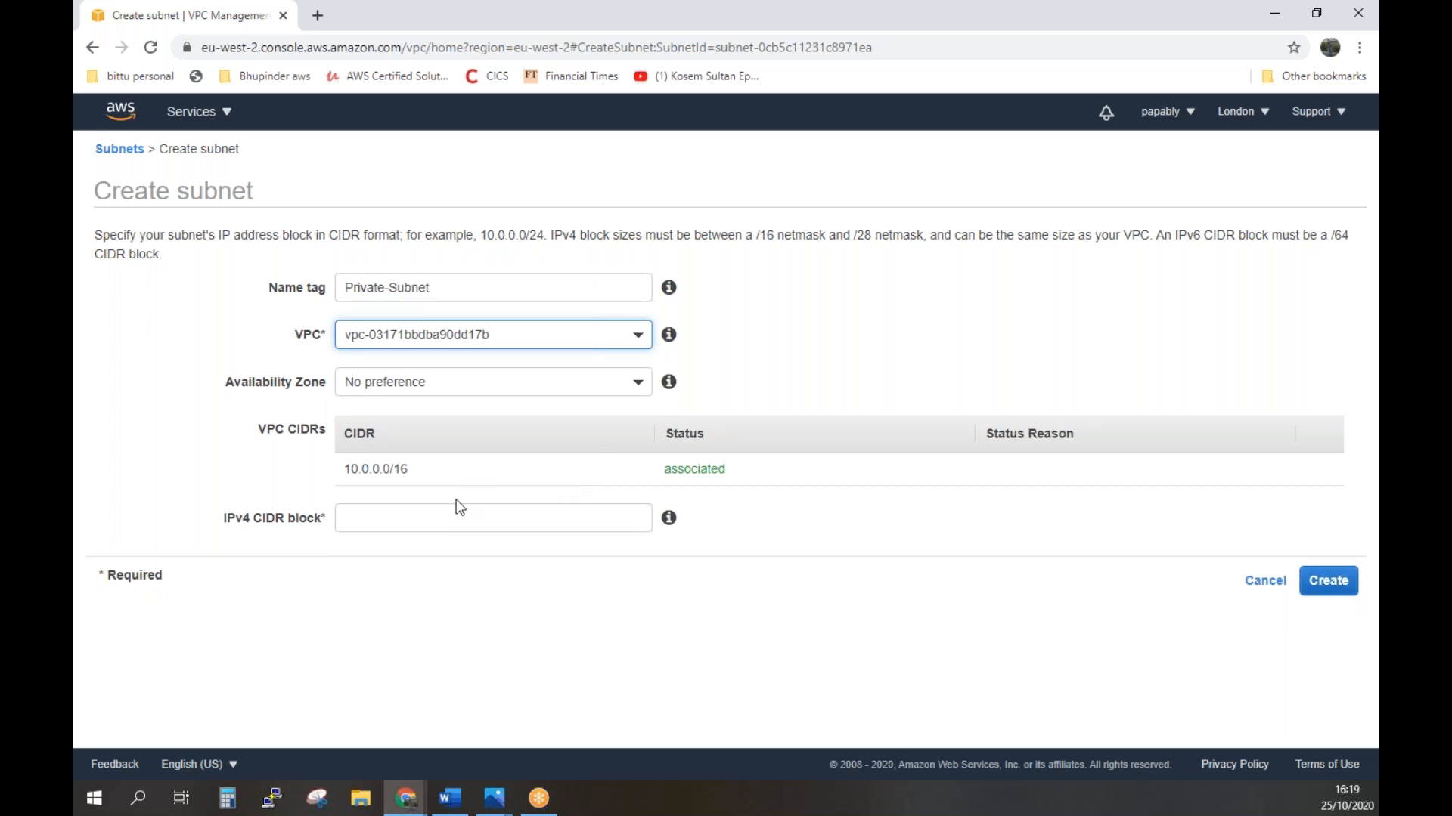
Create the private subnet in availability zone eu-west-2b with the IPv4 CIDR block 10.0.2.0/24.
left_click(611, 392)
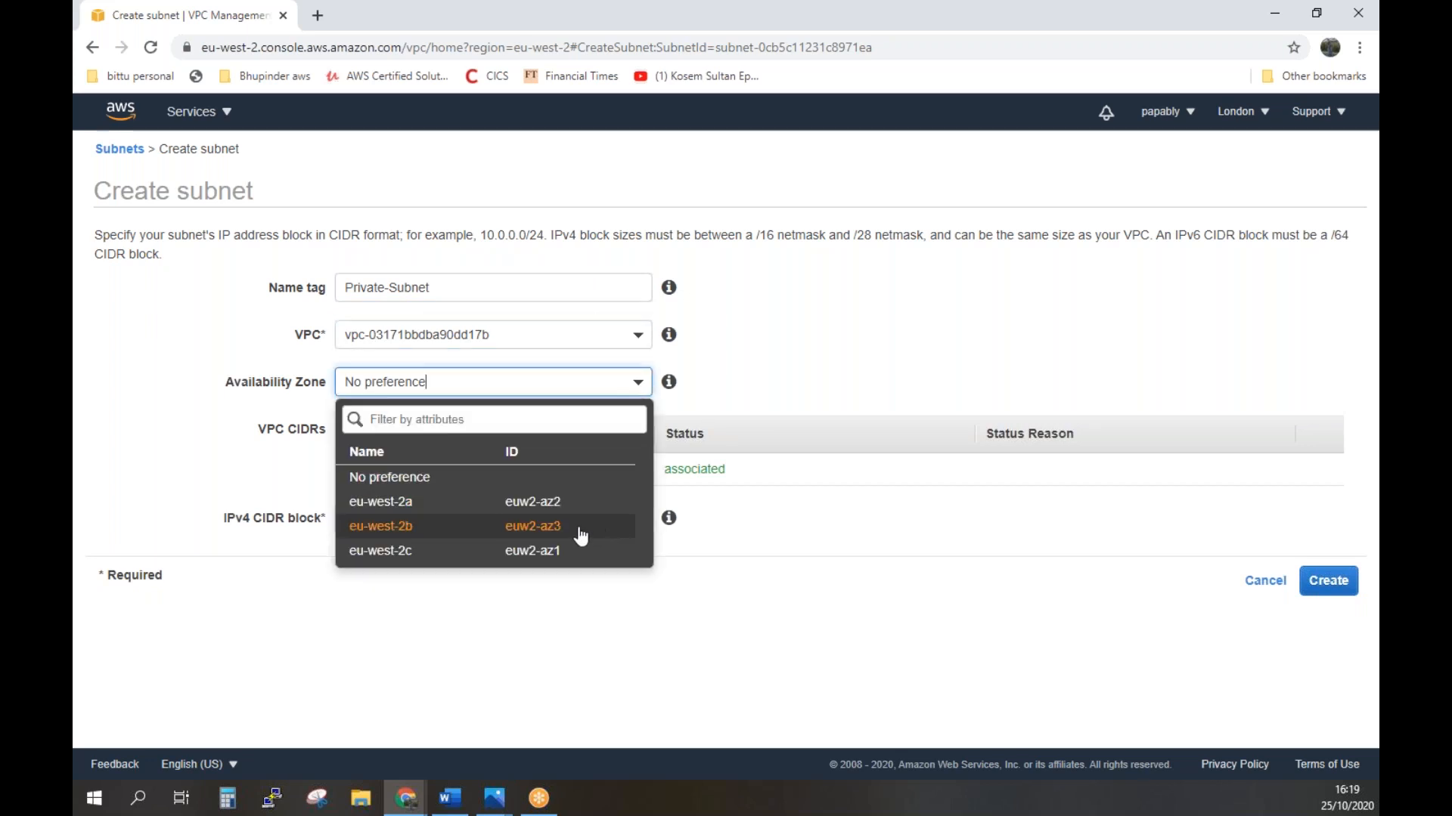
left_click(529, 530)
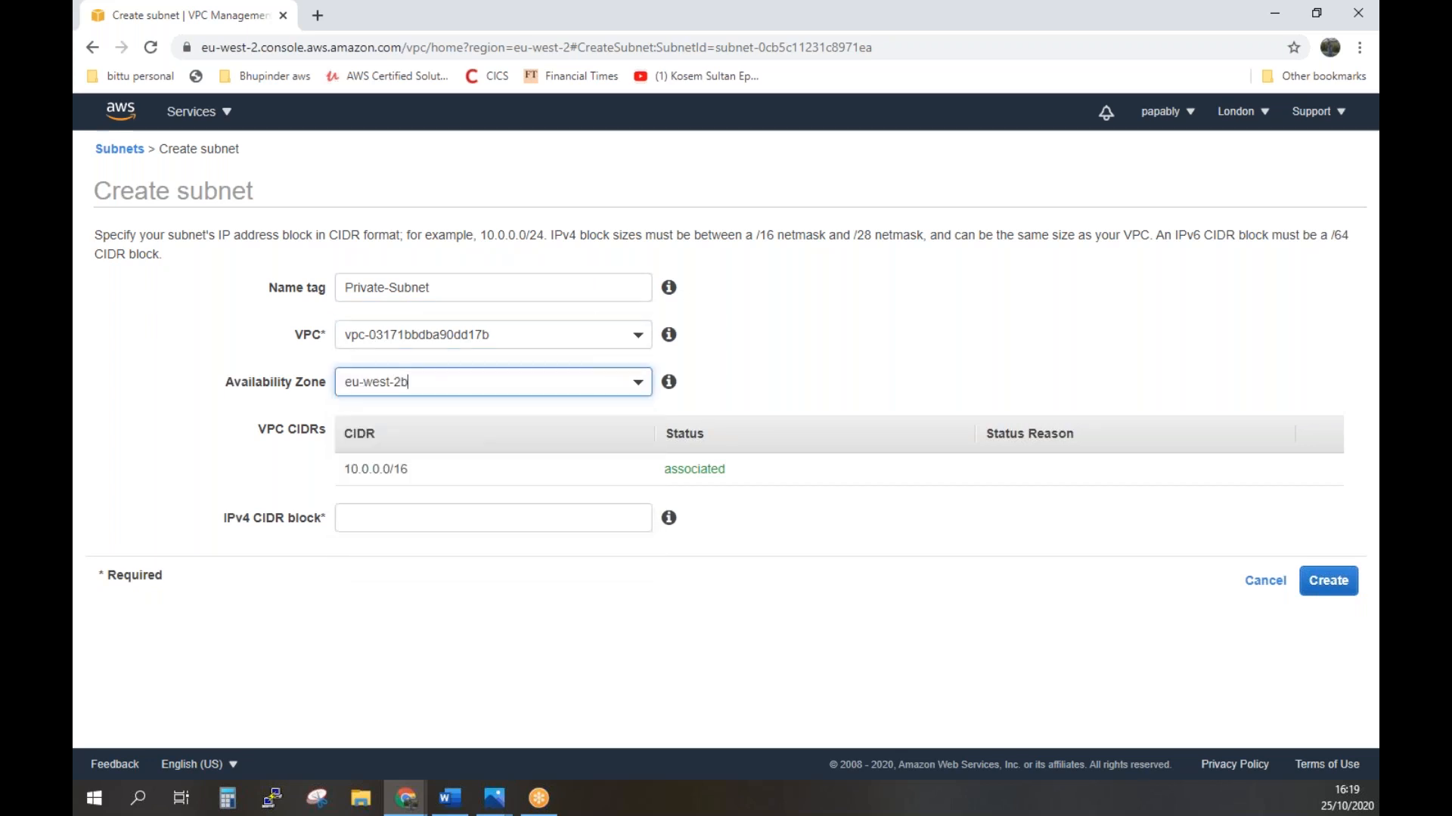
left_click(477, 523)
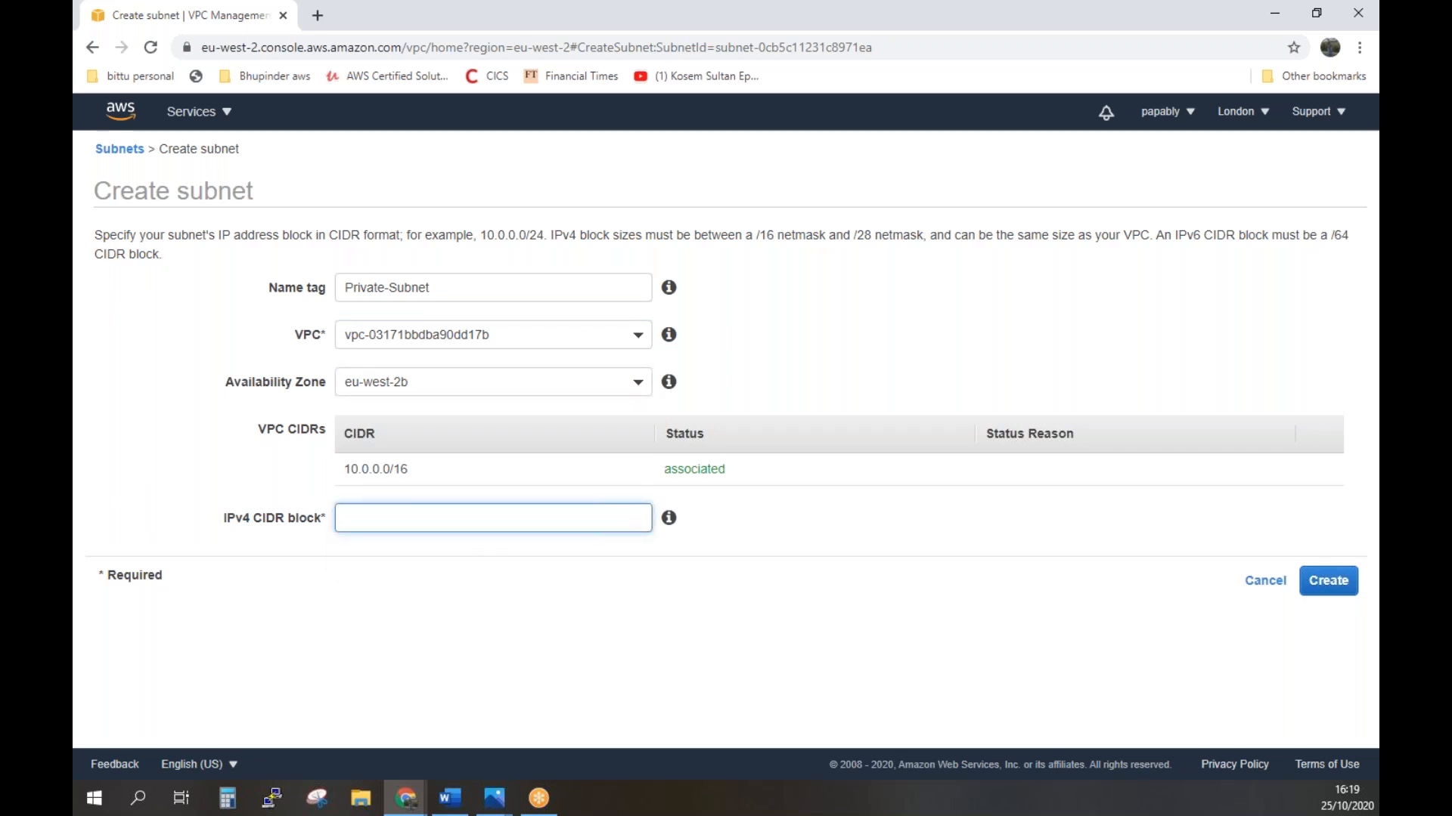
type("0.0.2.0/24")
left_click(1324, 582)
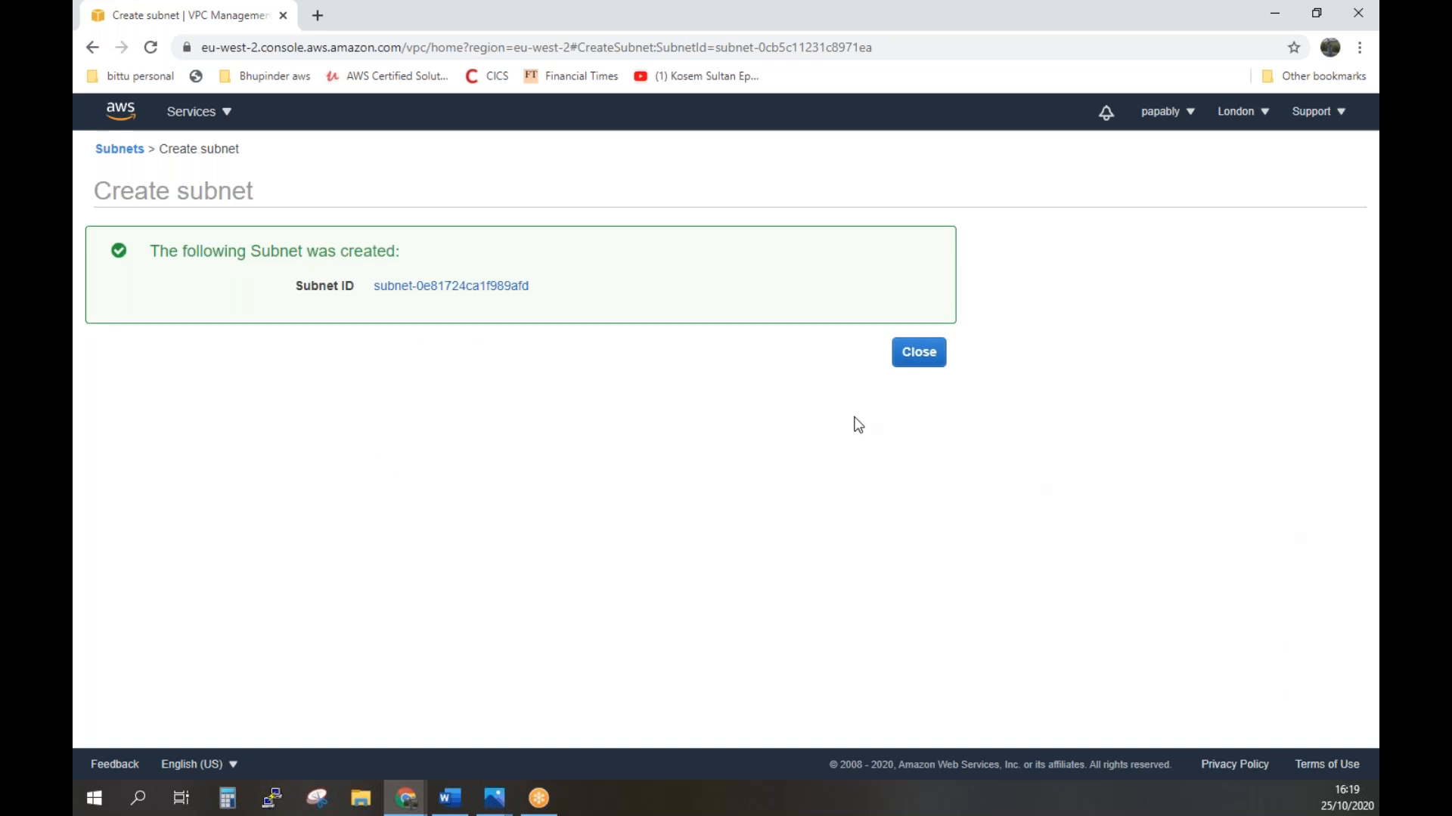
left_click(923, 364)
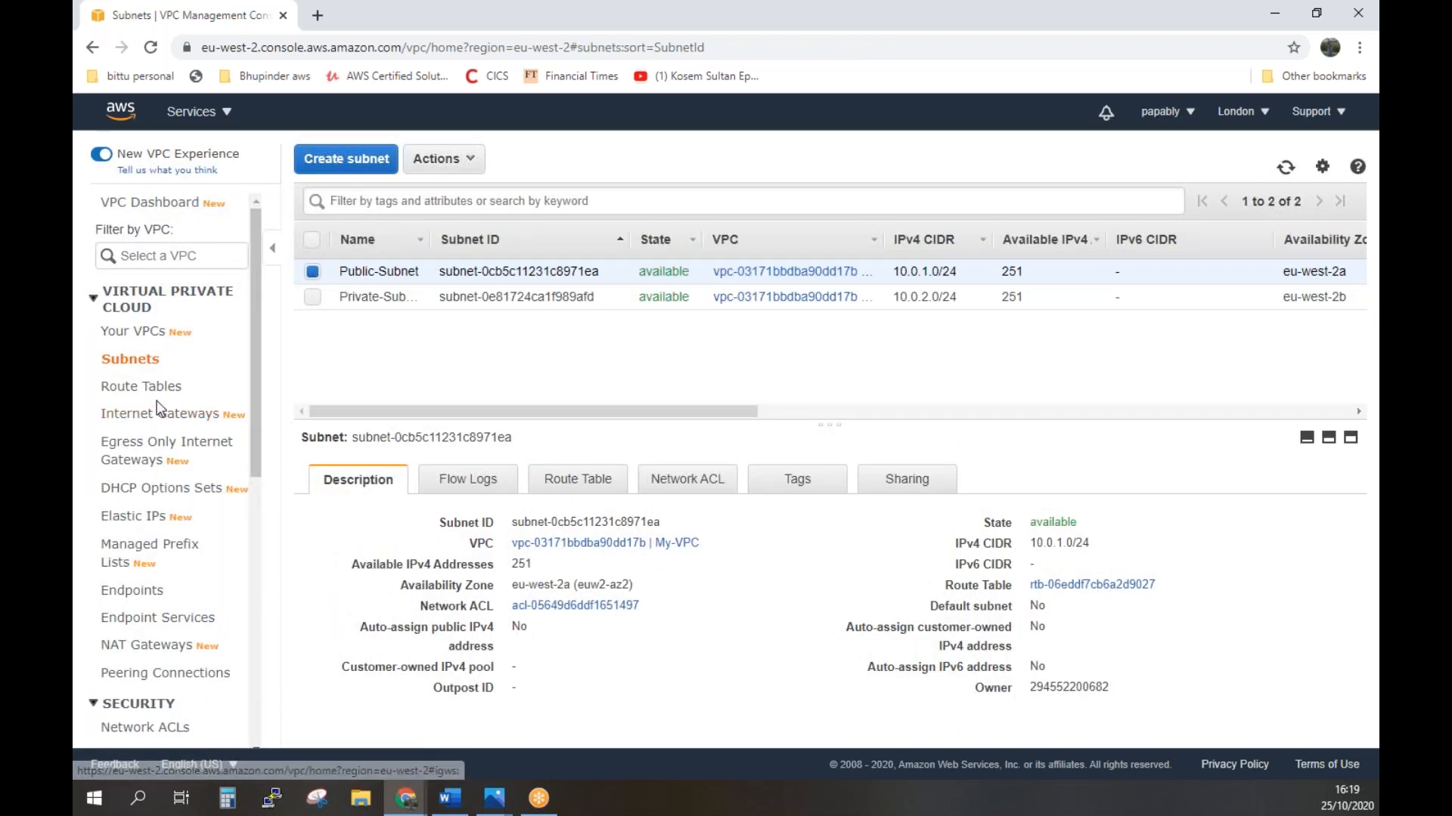
Create a route table with the name tag Public-RT in My-VPC.
left_click(180, 401)
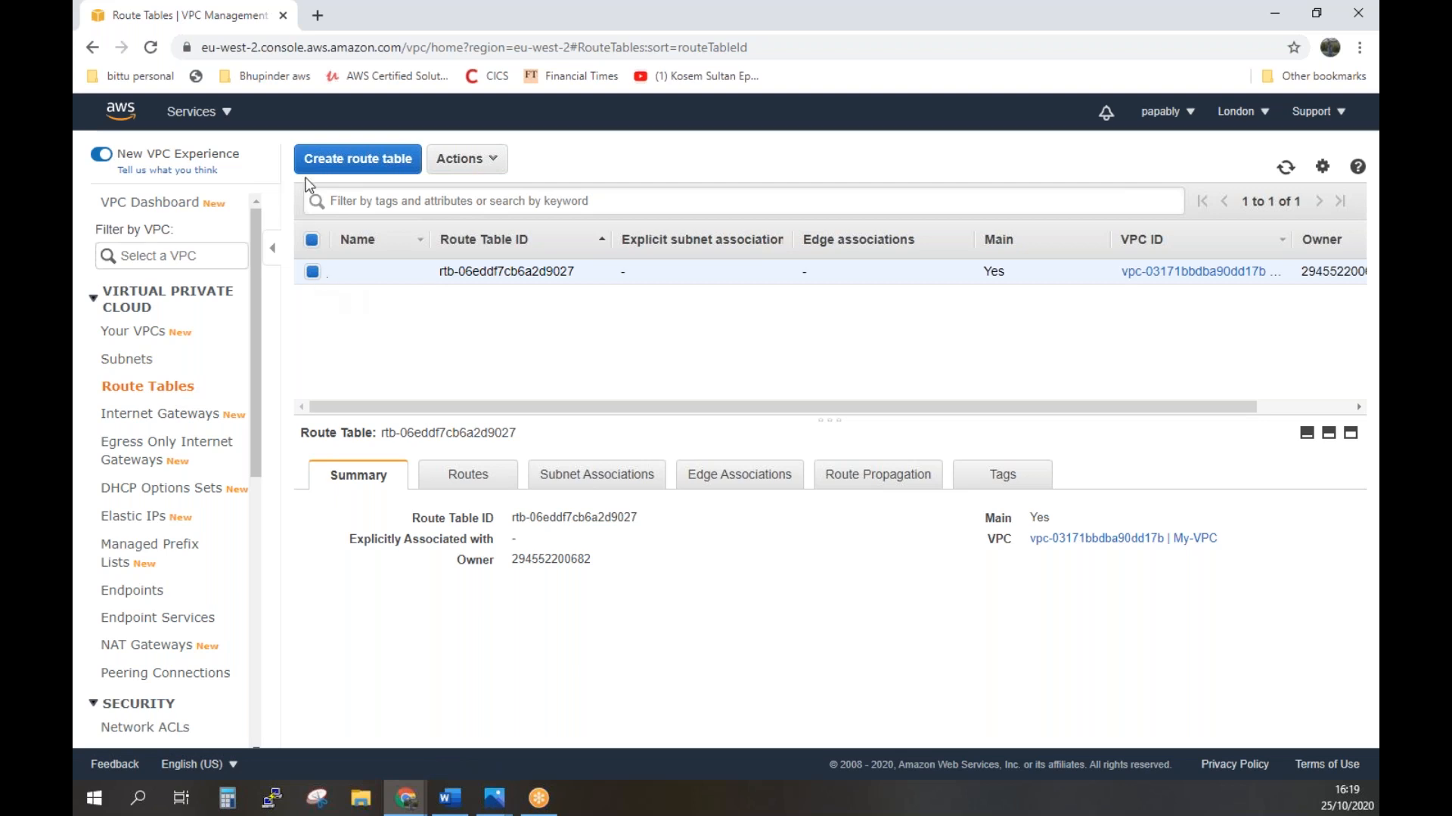
left_click(354, 162)
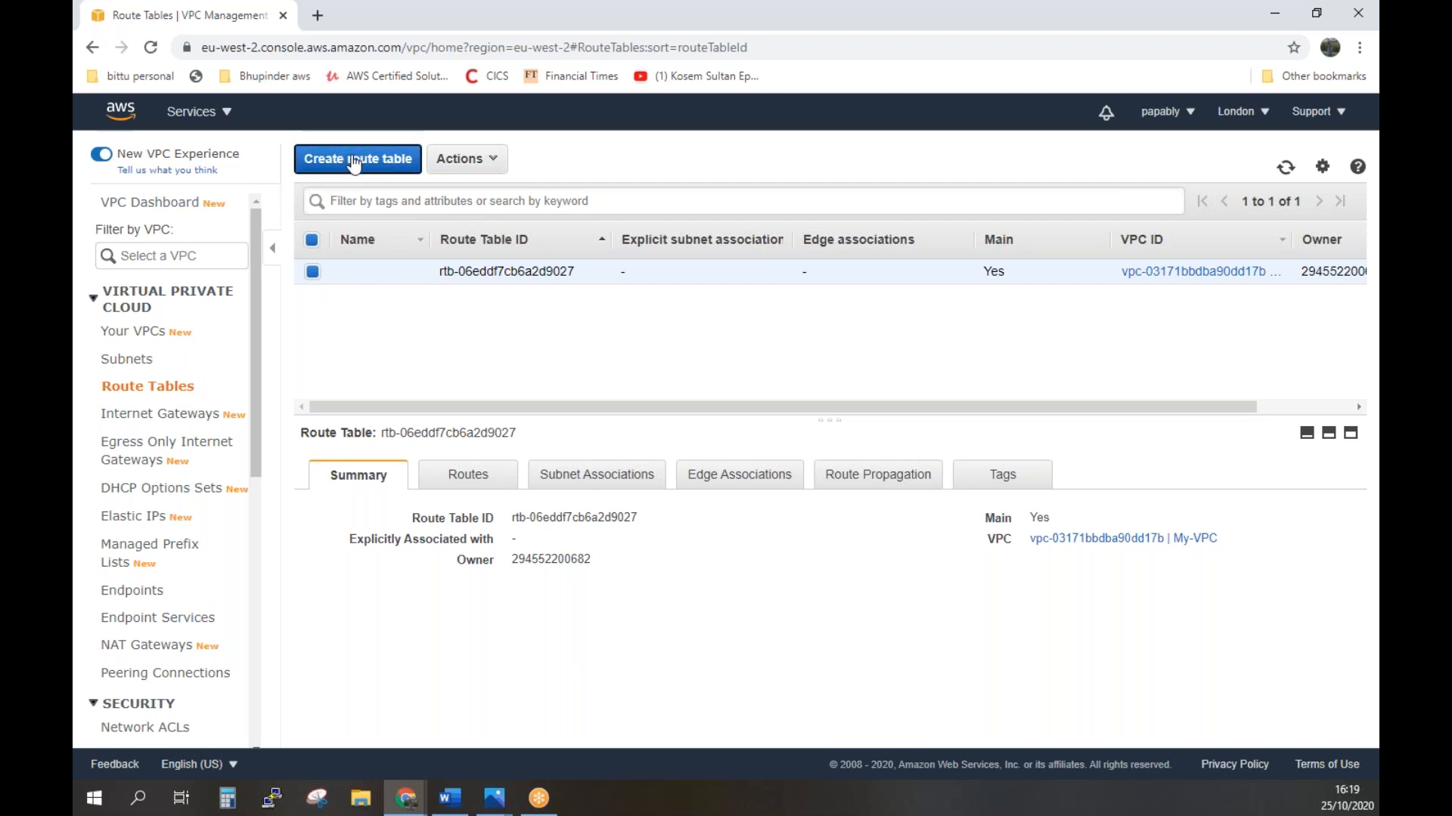
left_click(386, 262)
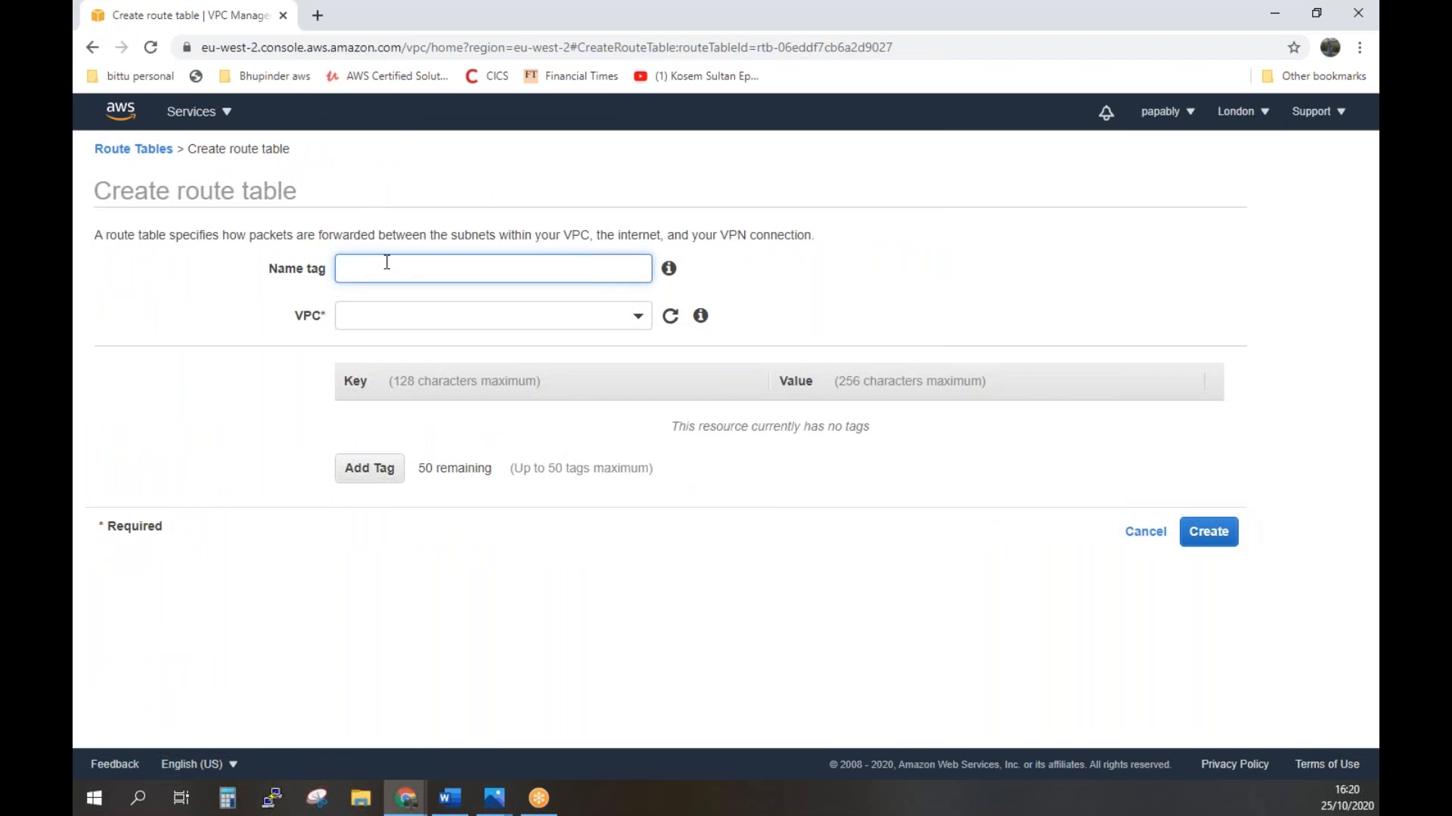
type("Public-RT")
left_click(637, 318)
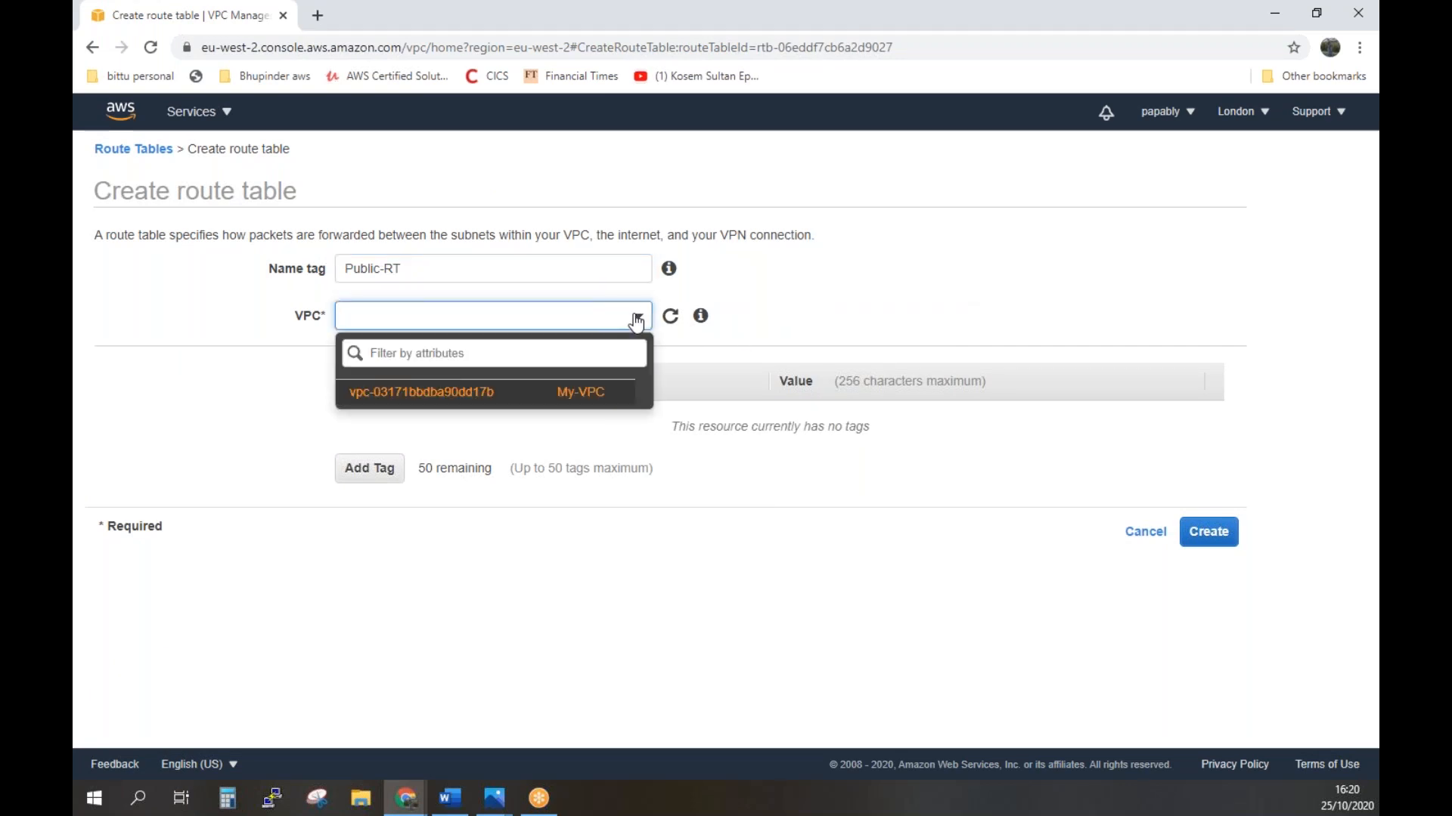
left_click(585, 402)
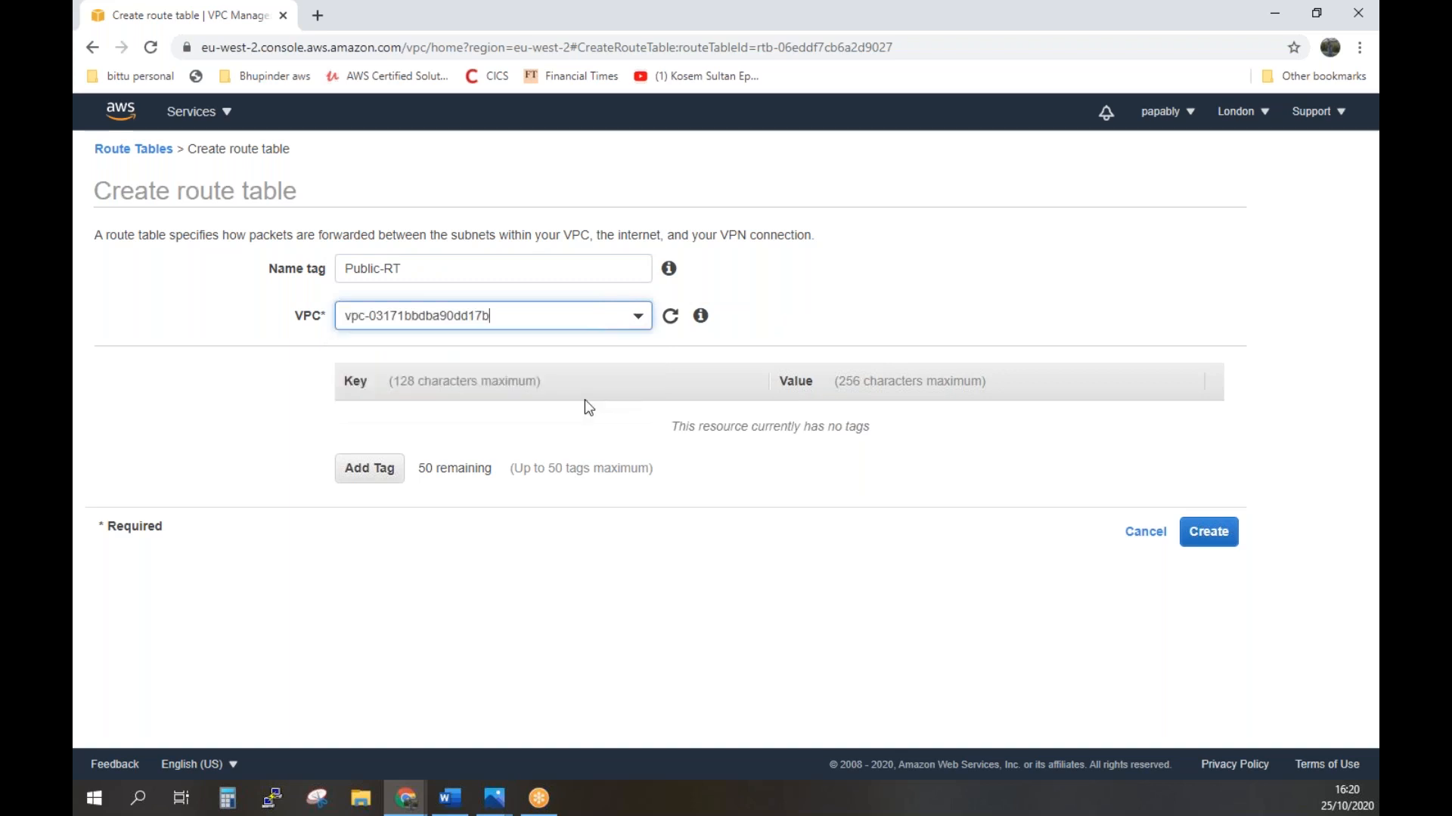
left_click(1212, 544)
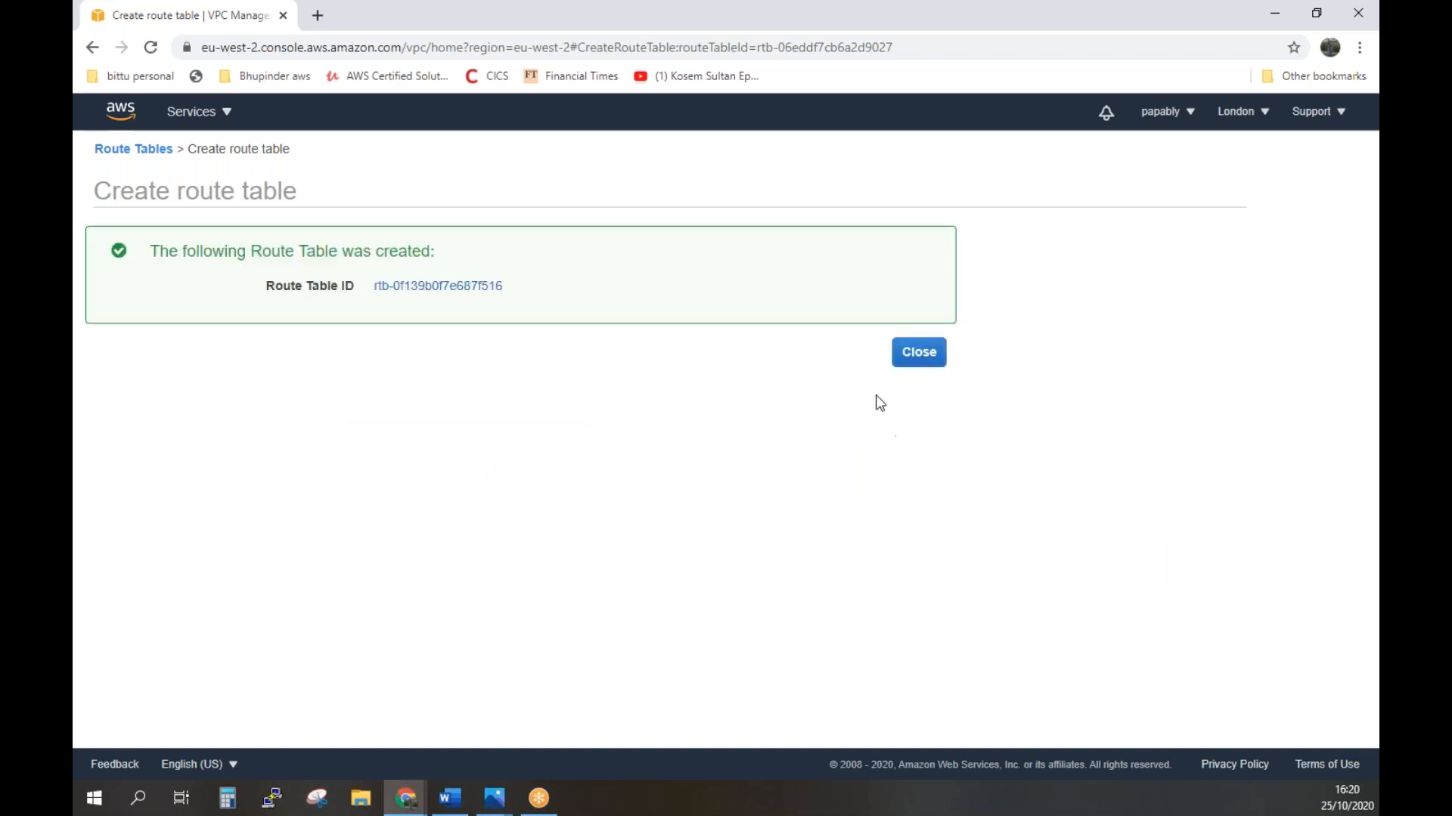
left_click(922, 357)
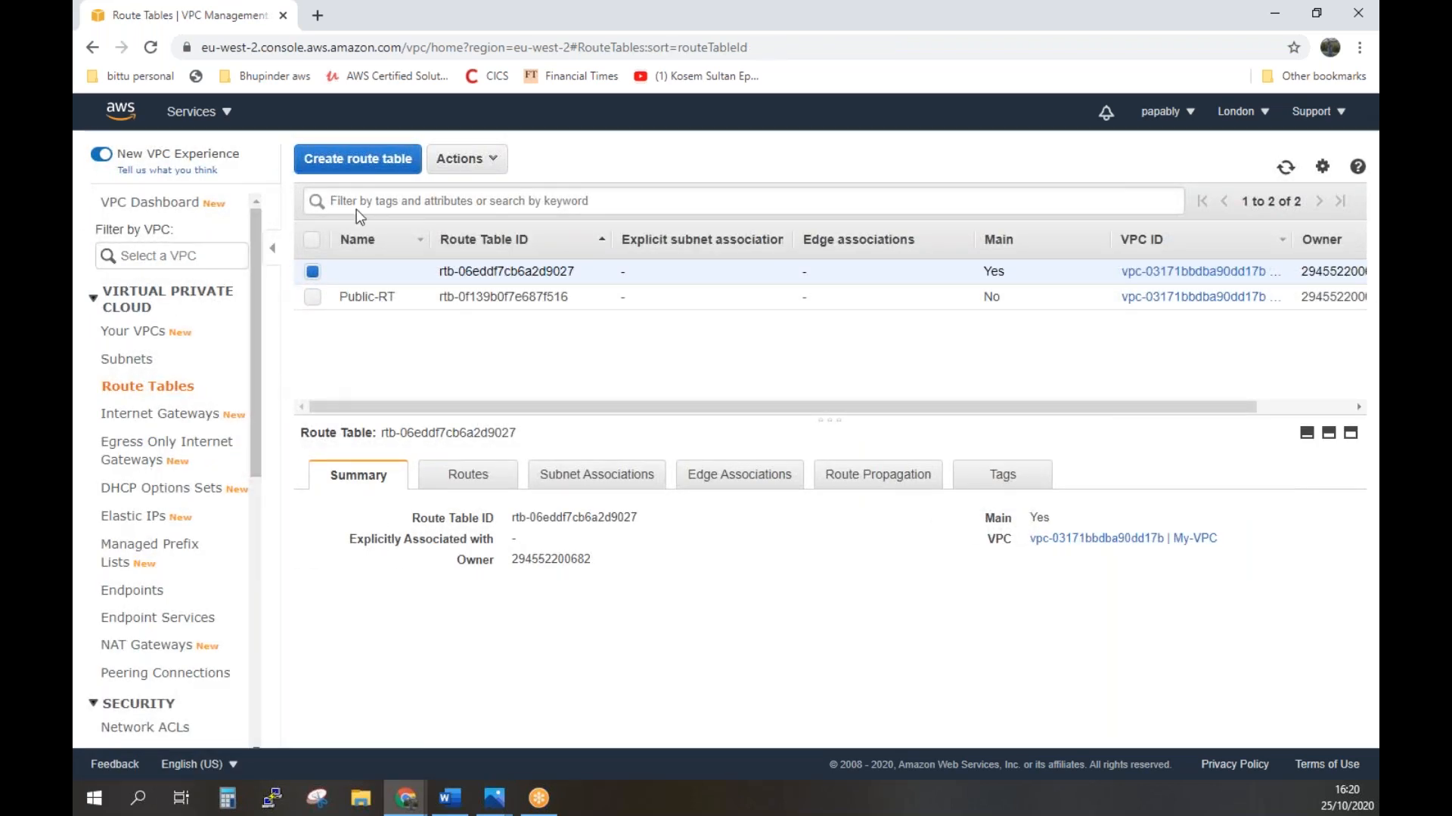
Create a second route table with the name tag Private-RT in My-VPC.
left_click(356, 158)
left_click(421, 269)
type("Private")
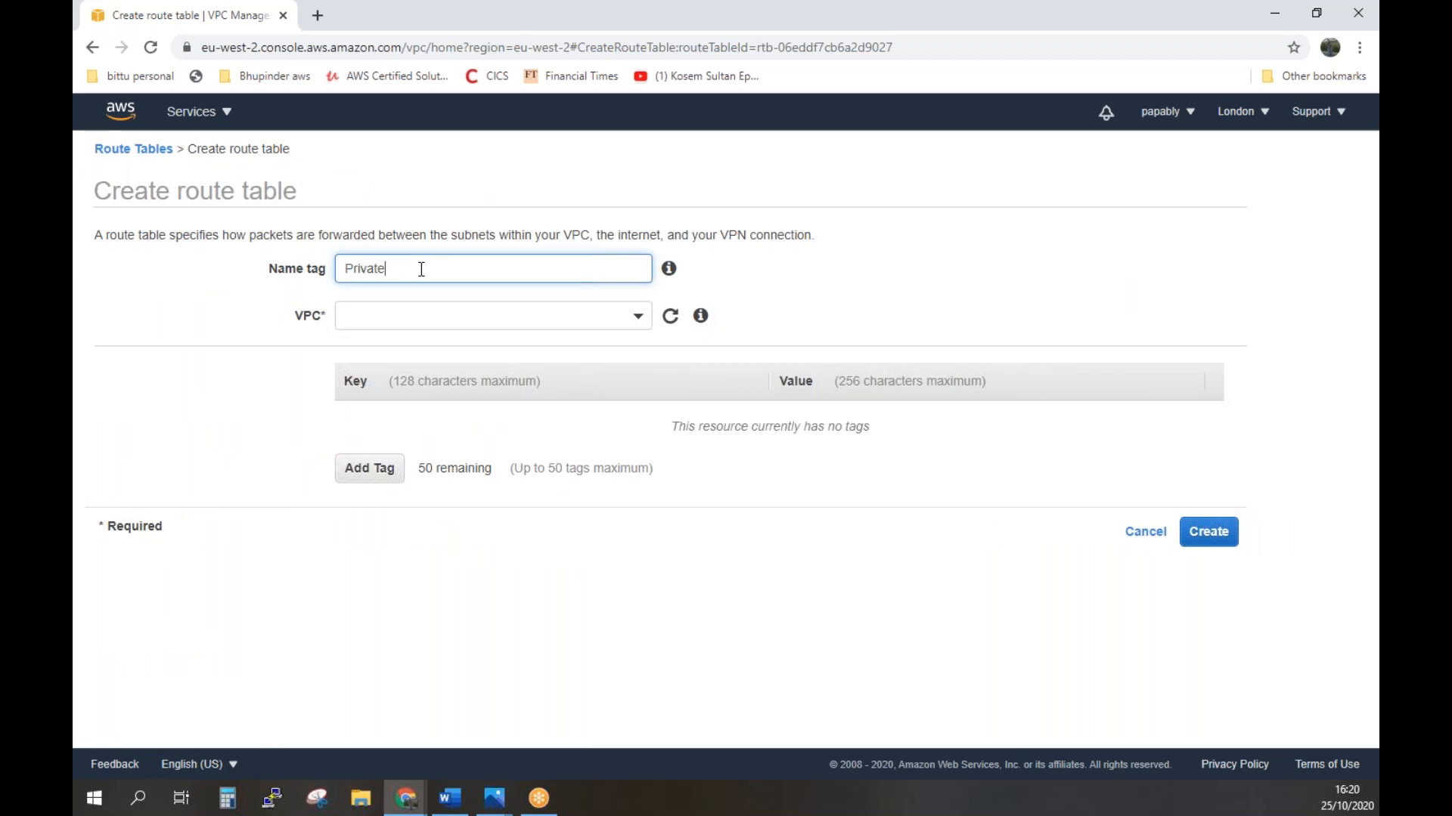
type("-RT")
left_click(597, 315)
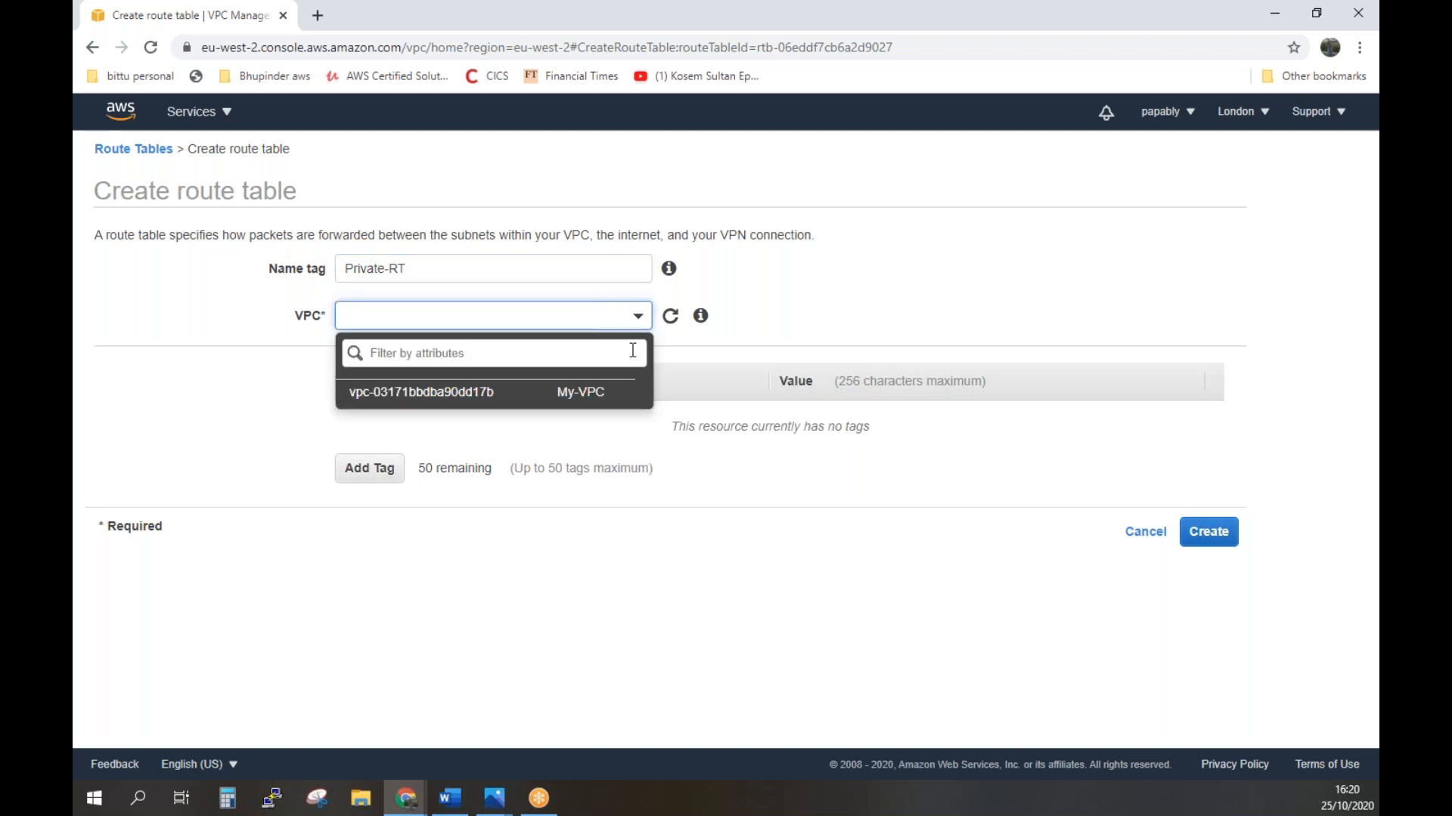
left_click(591, 395)
left_click(1213, 532)
left_click(923, 355)
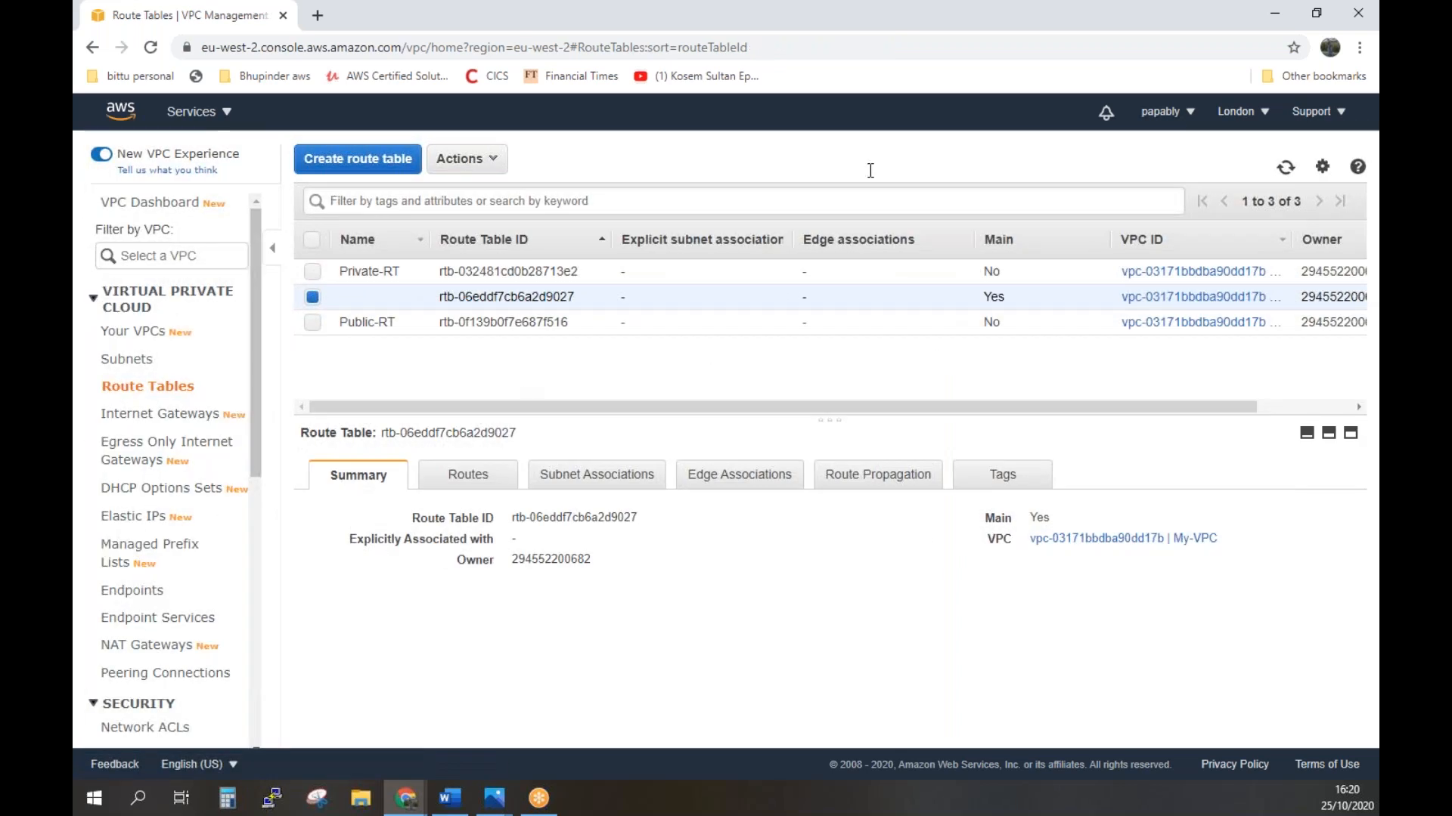
Add a route with the destination 0.0.0.0/0 to the Public-RT route table.
left_click(312, 323)
left_click(312, 297)
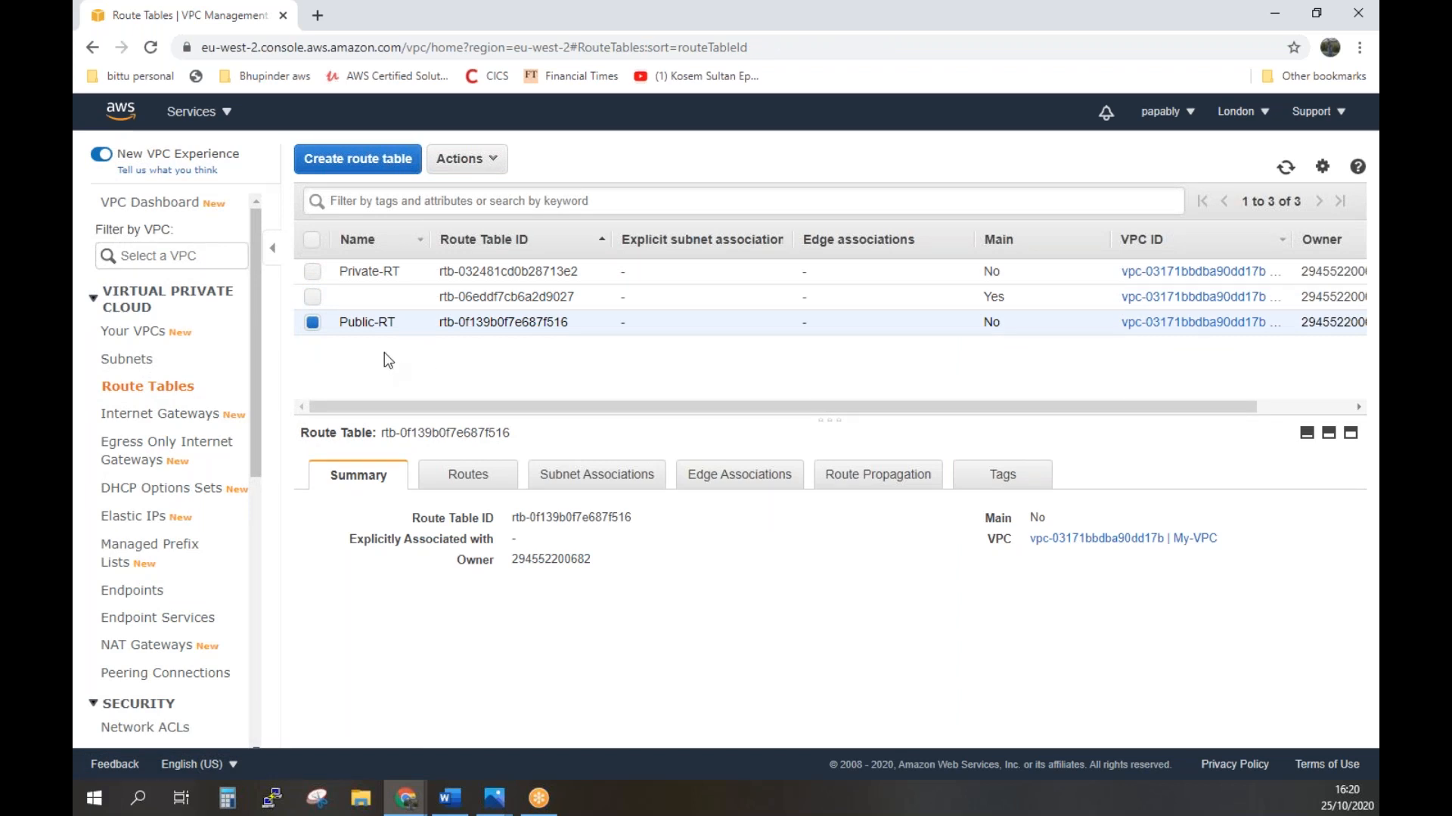
left_click(468, 481)
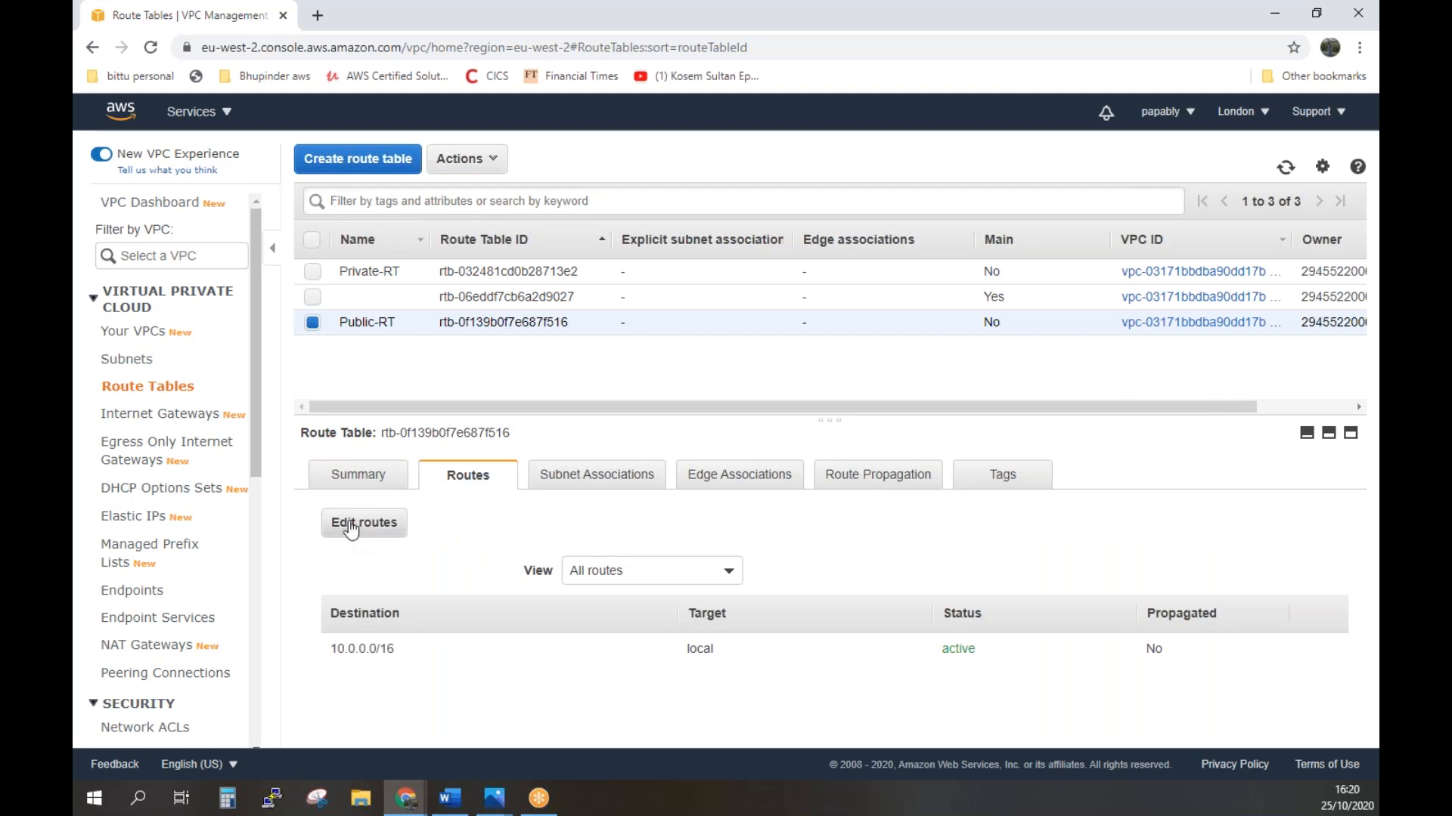
left_click(350, 525)
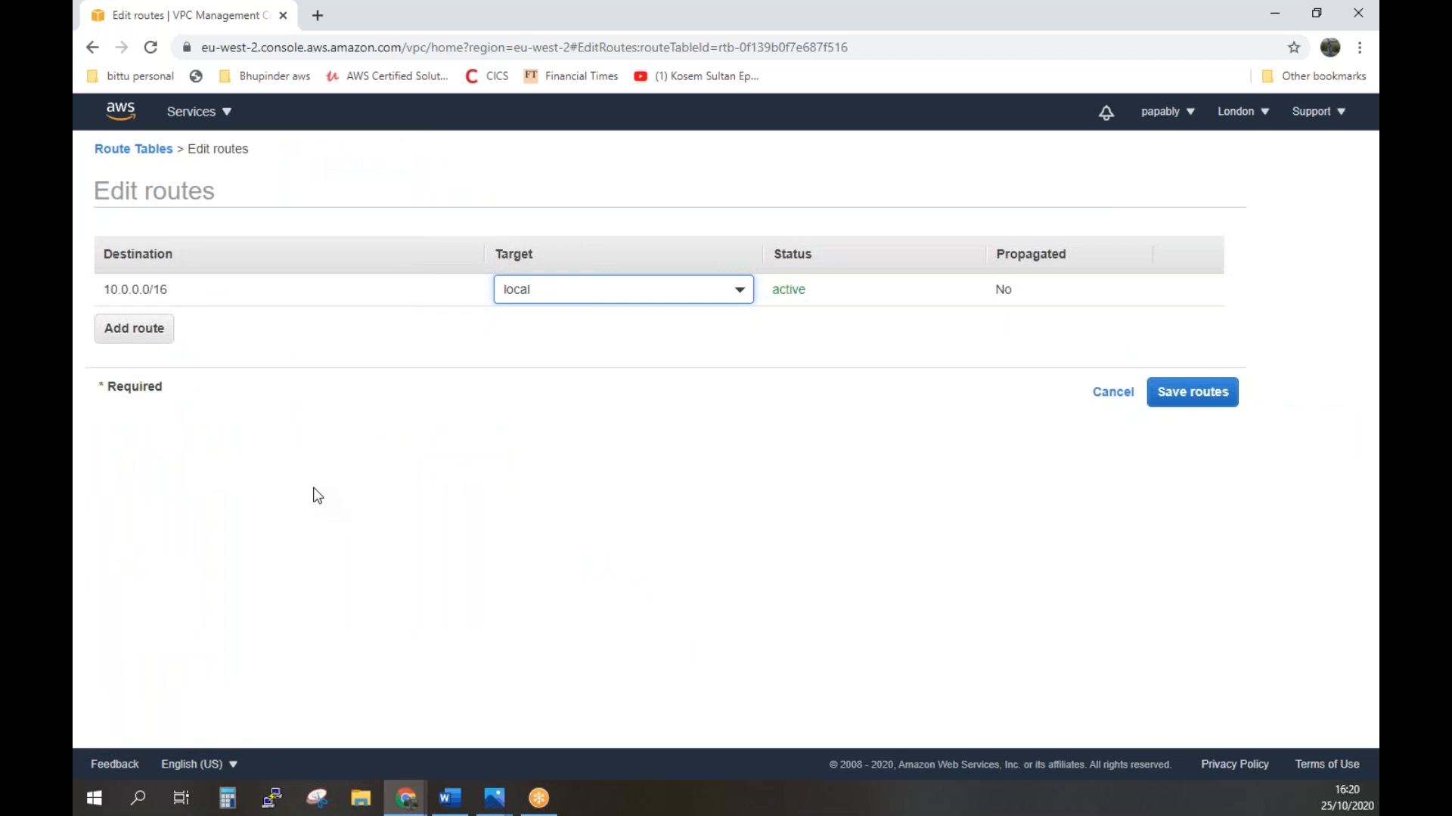
left_click(133, 335)
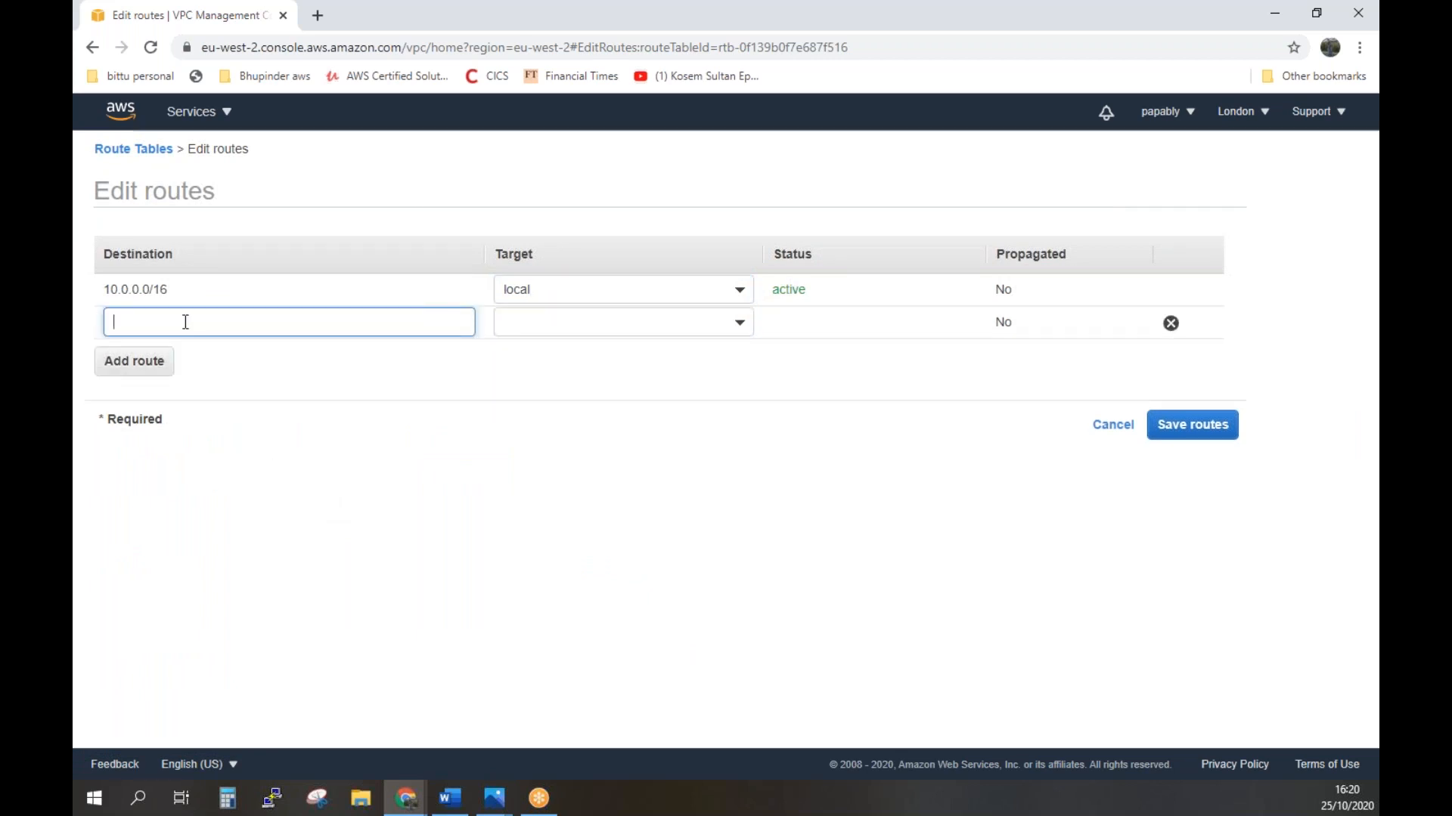
type("0")
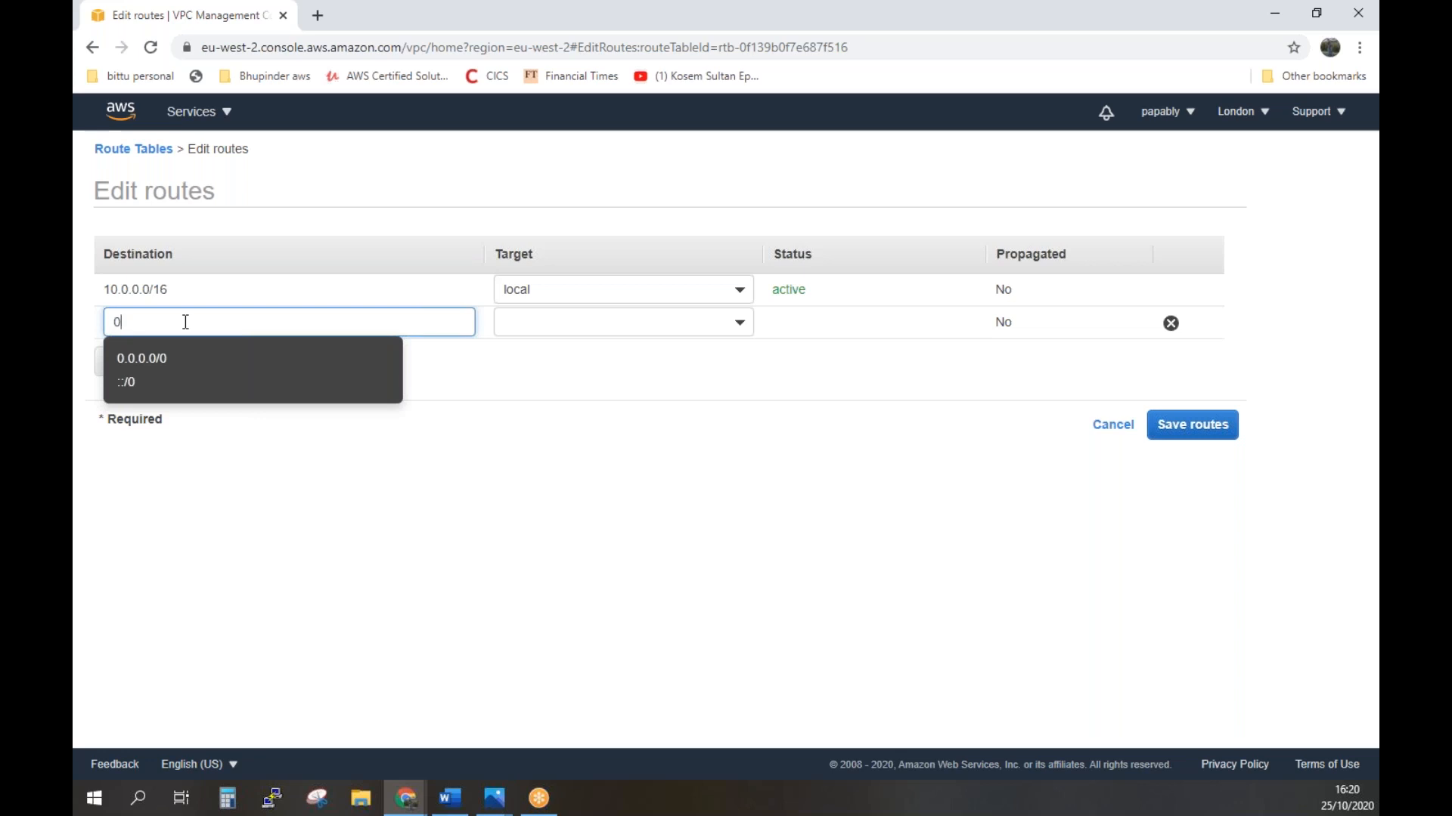
type(".0")
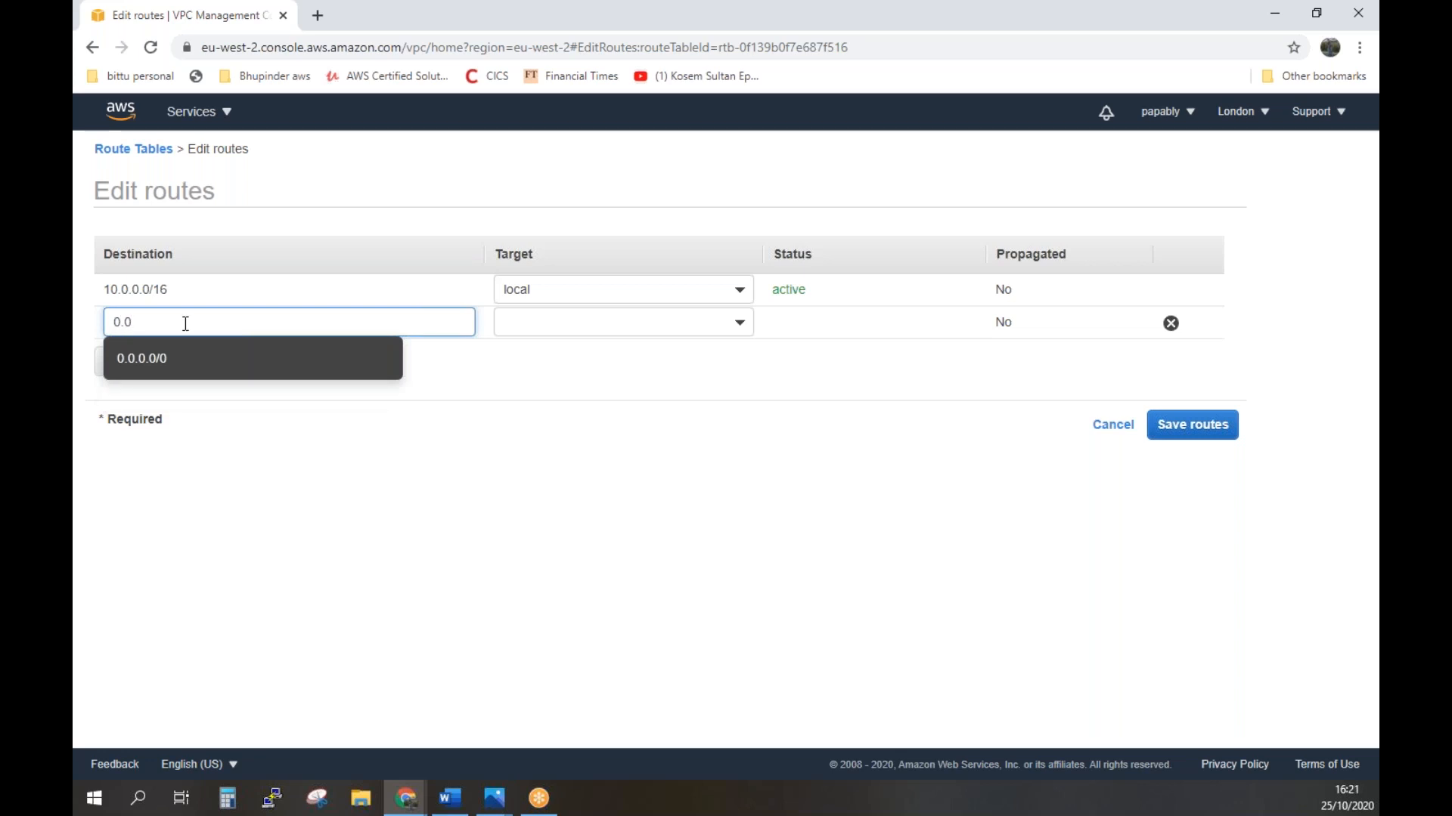
left_click(151, 358)
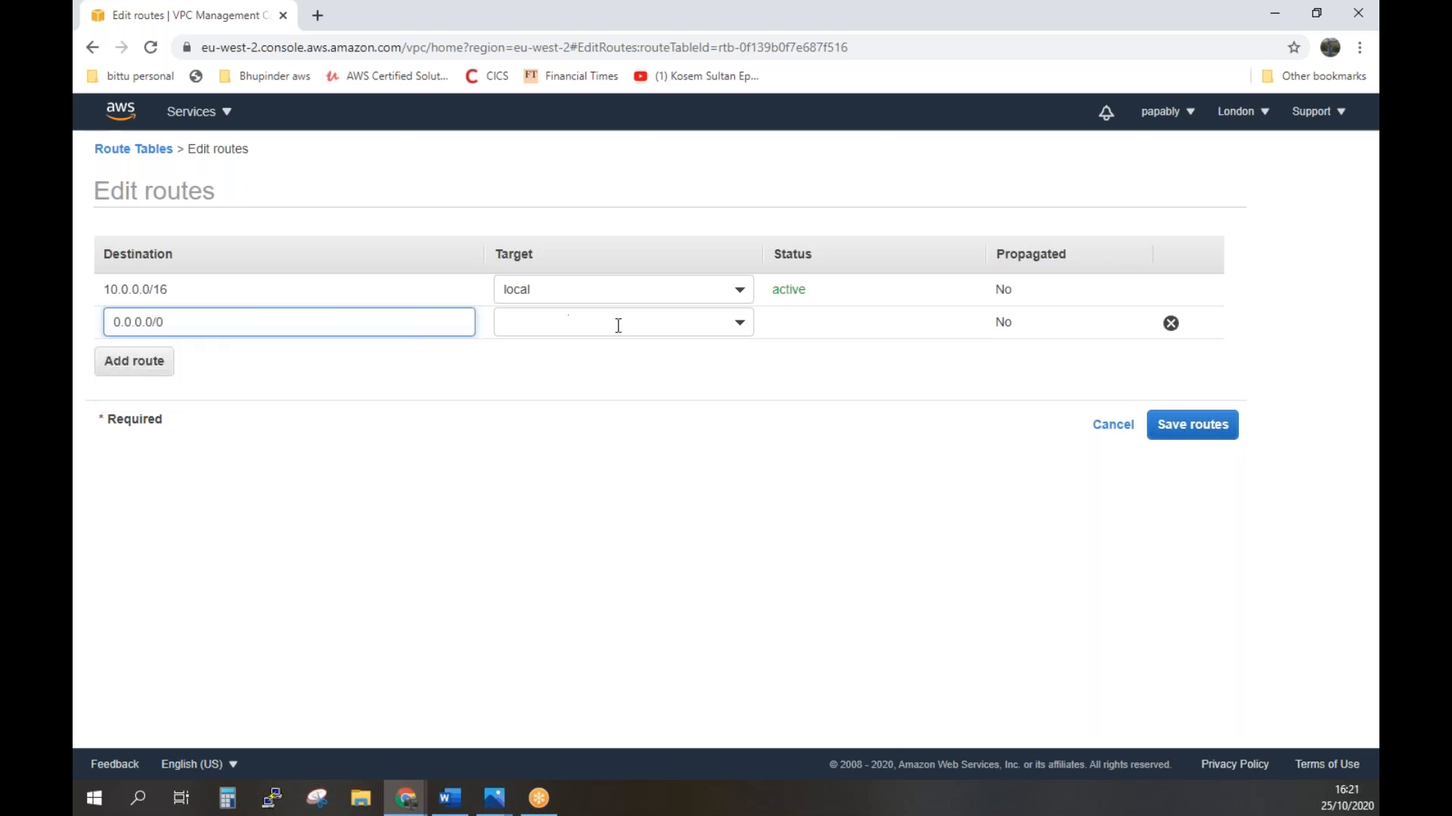
Set the new route's target to the My-InternetGateway internet gateway and save the routes.
left_click(745, 332)
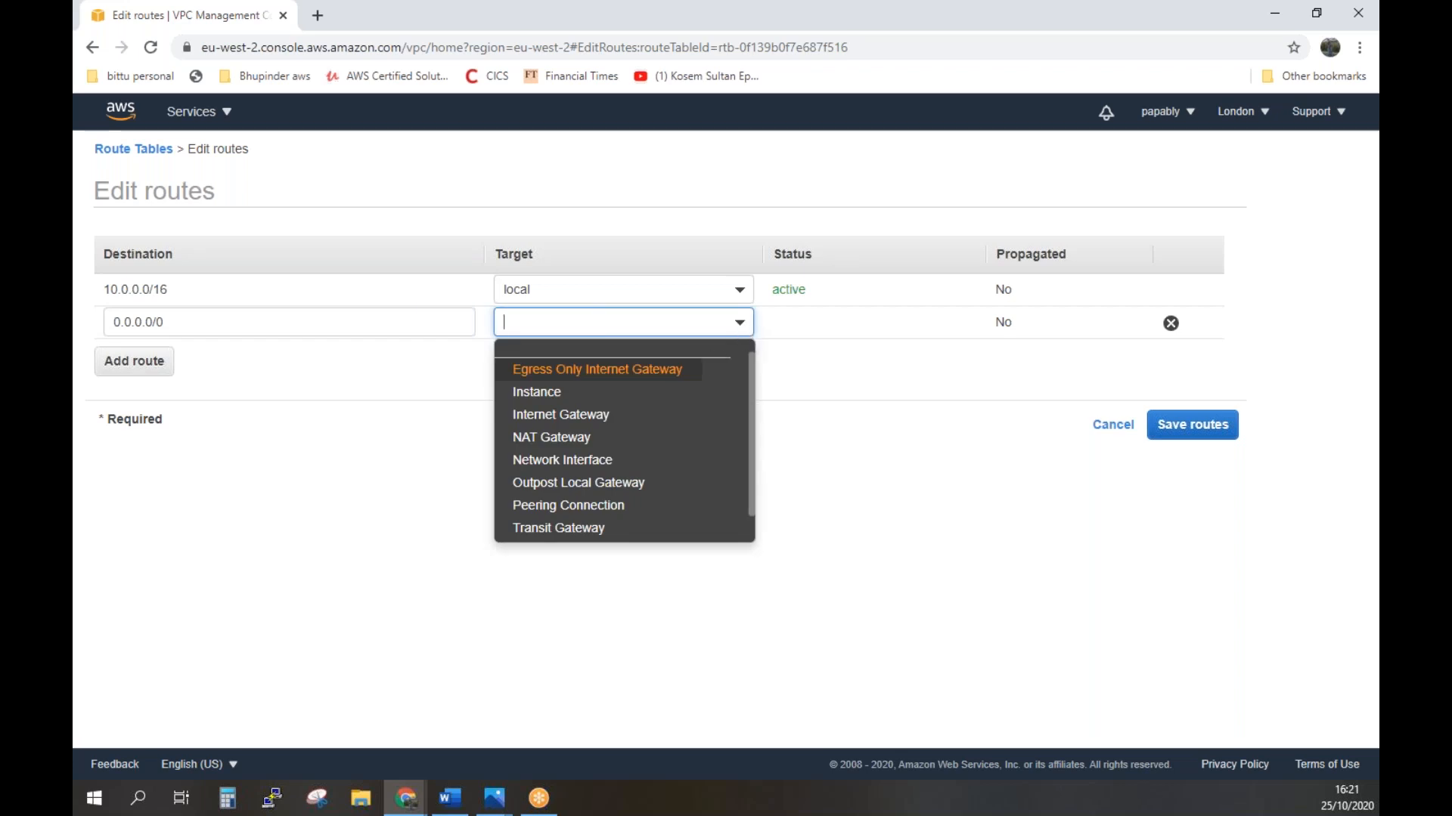
left_click(628, 416)
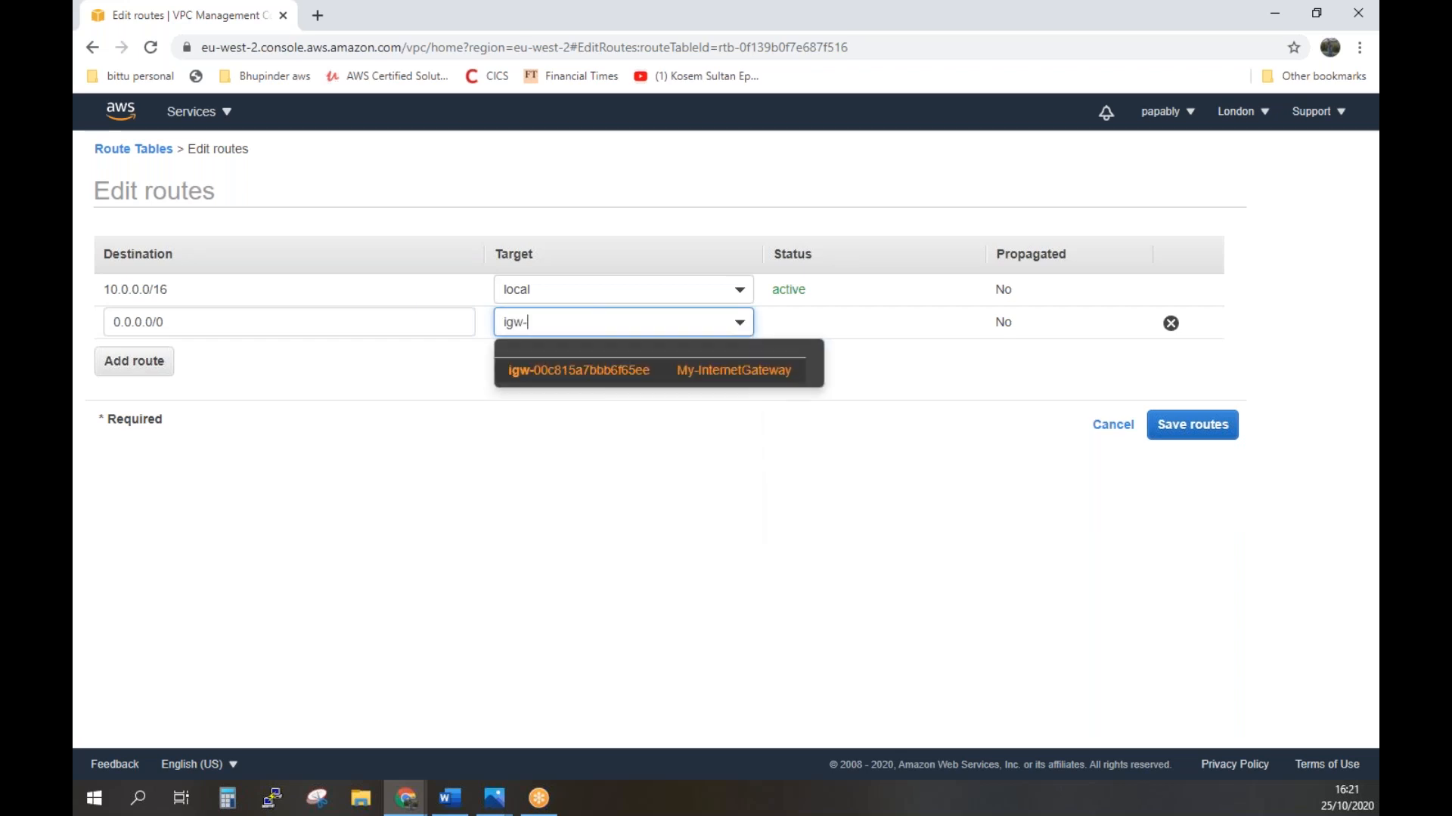
left_click(681, 378)
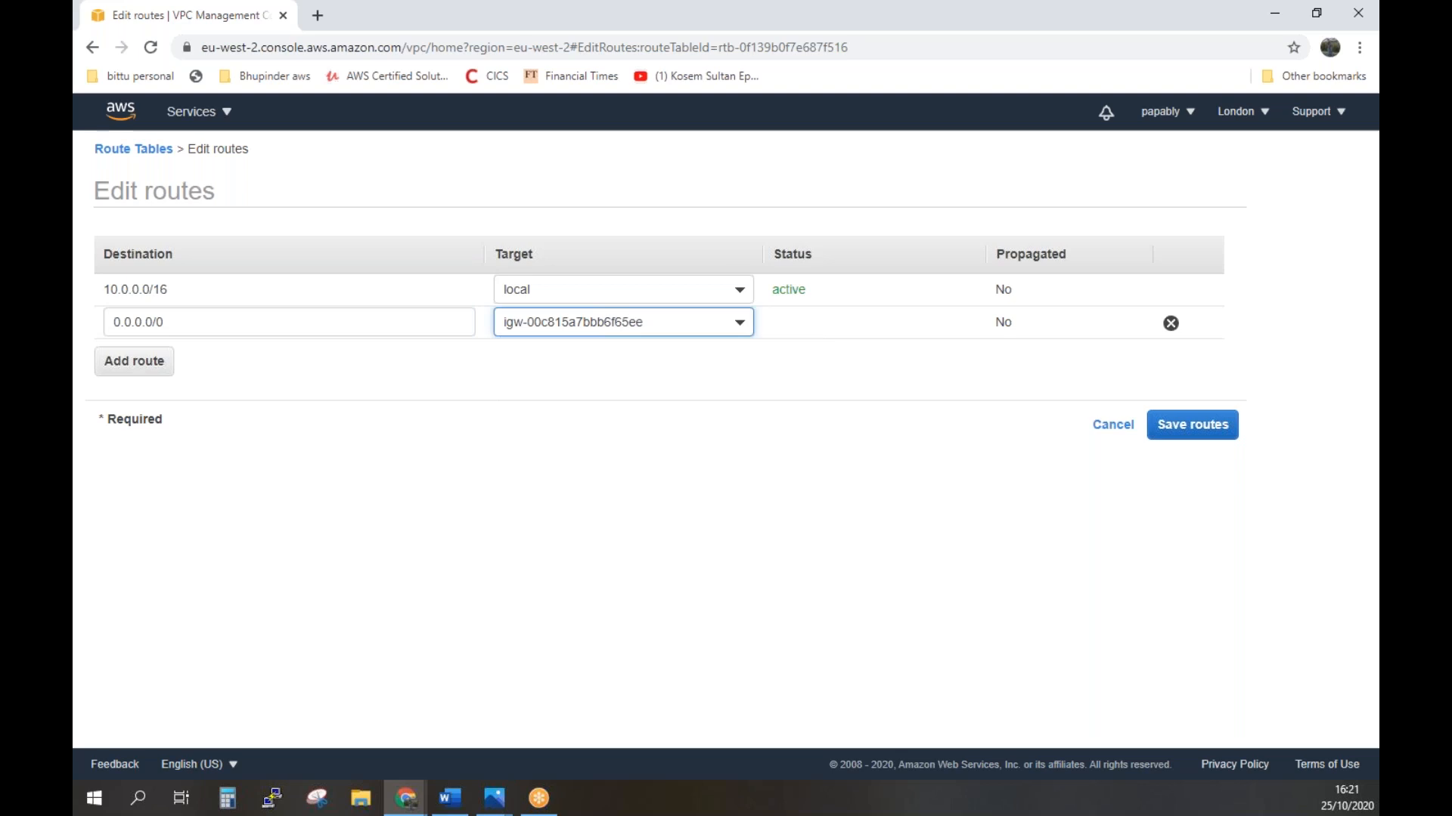
left_click(1222, 431)
left_click(922, 310)
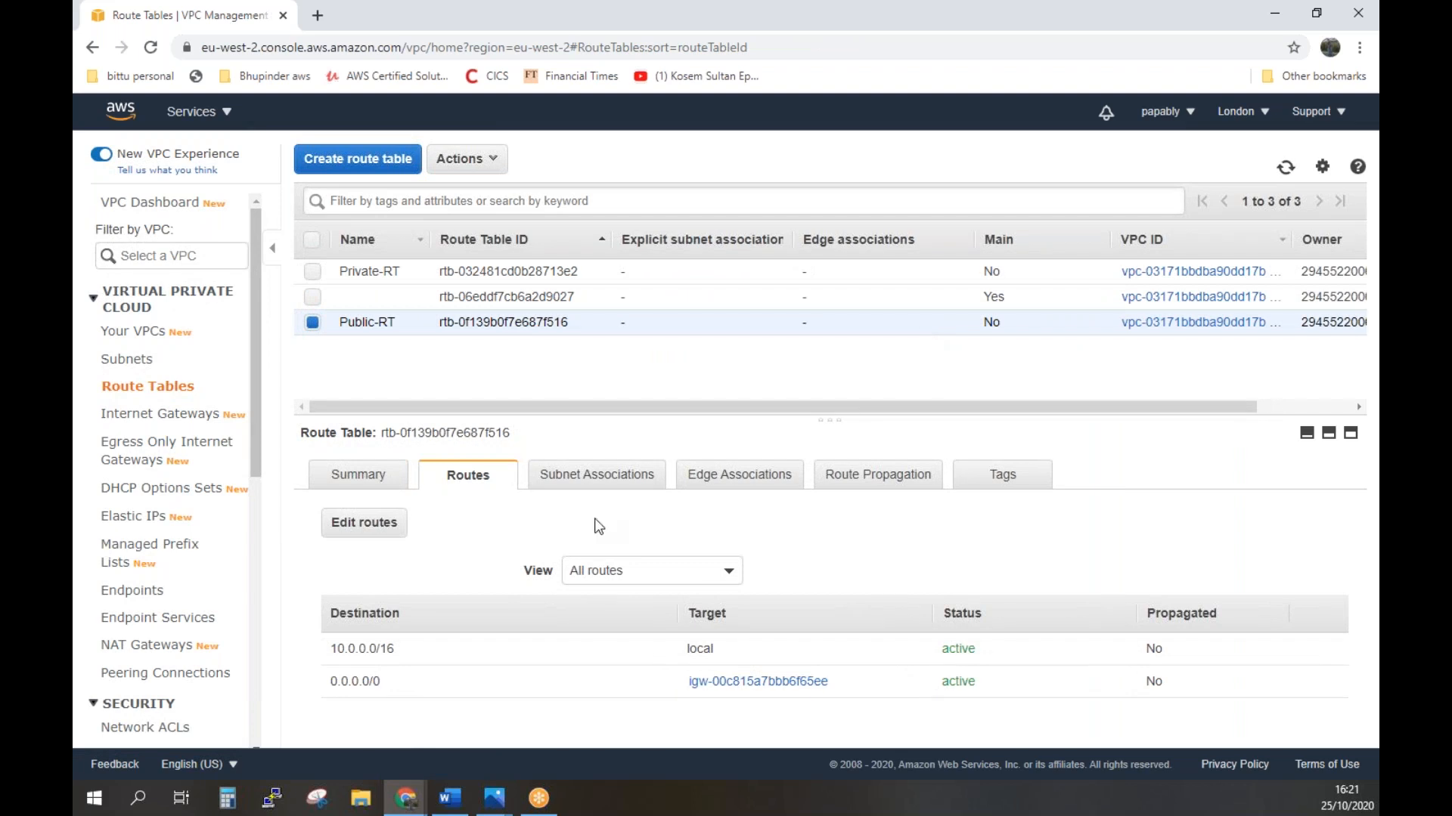
Associate Public-Subnet with the Public-RT route table and save the association.
left_click(594, 477)
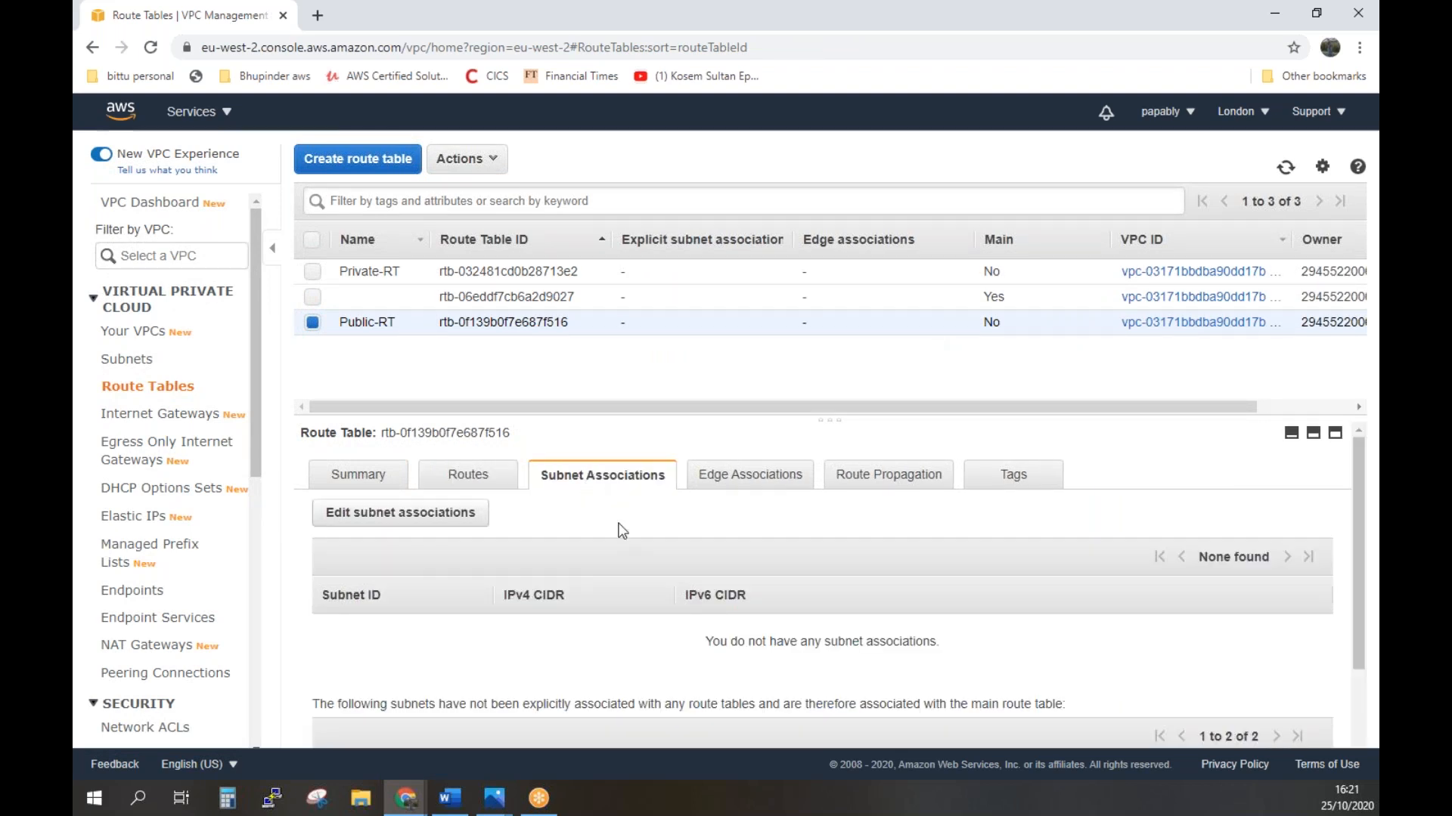
scroll(620, 529, "down", 2)
scroll(621, 531, "up", 1)
scroll(616, 527, "down", 2)
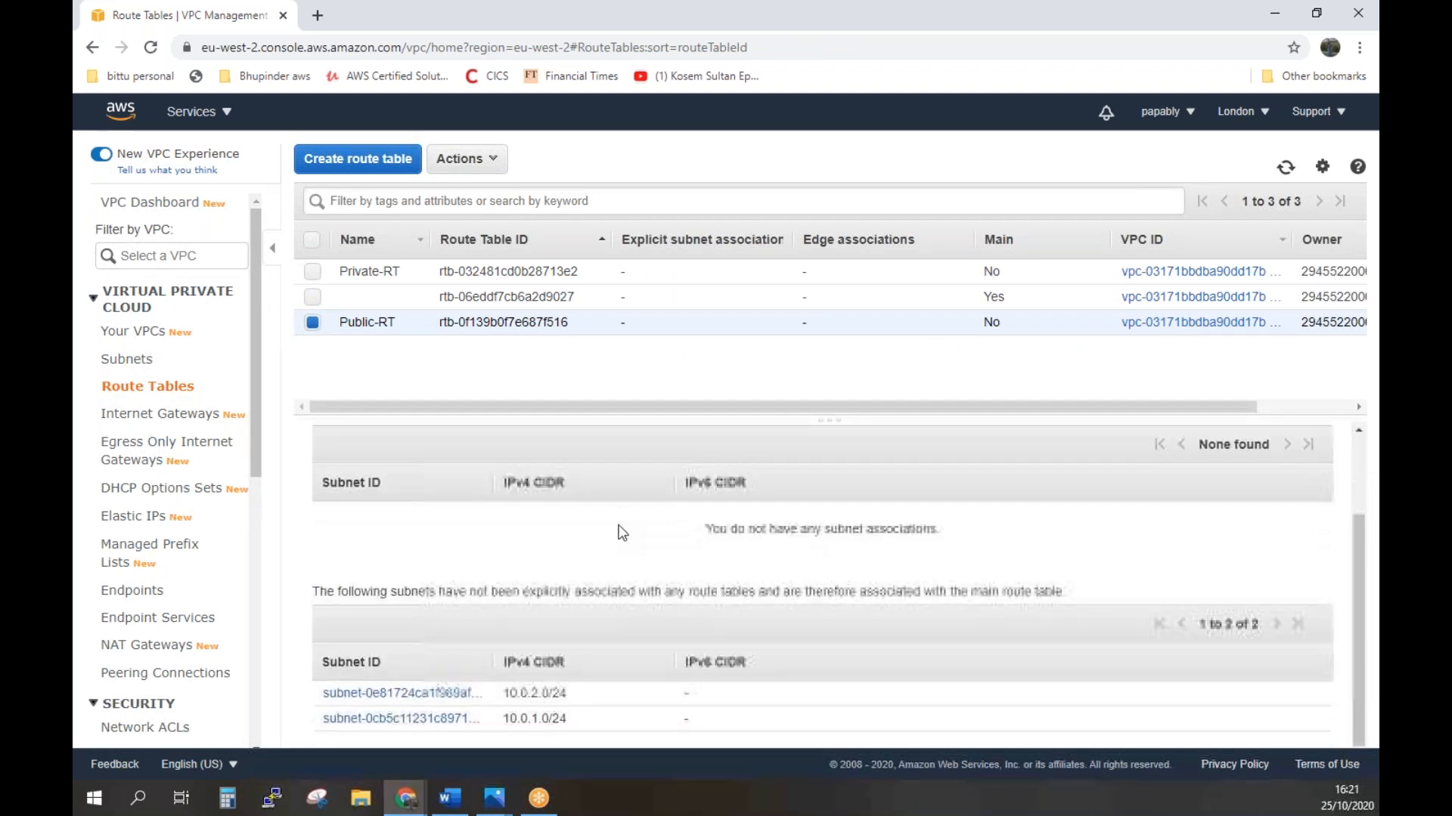
scroll(615, 528, "up", 2)
left_click(403, 520)
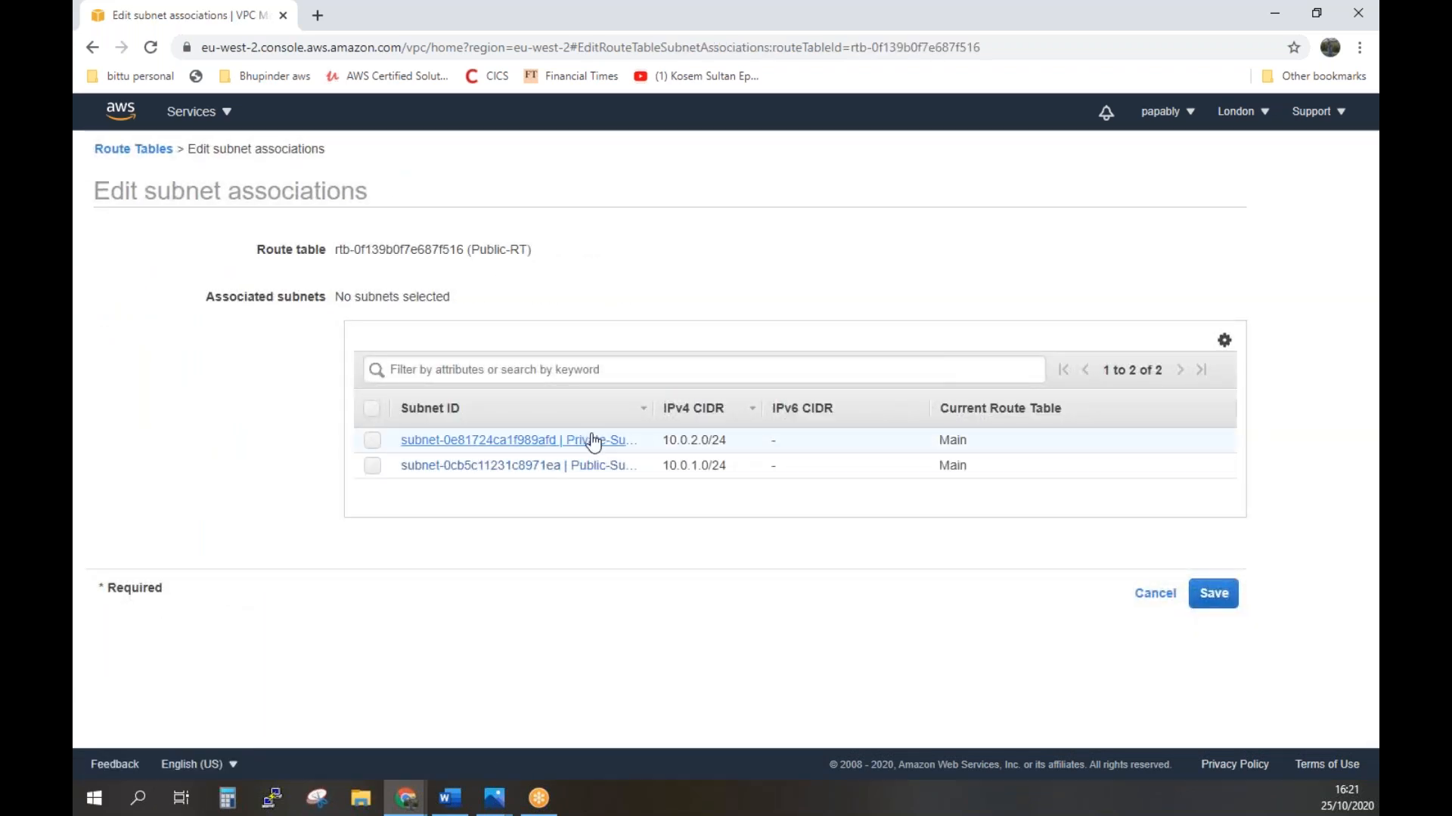
left_click_drag(656, 408, 774, 414)
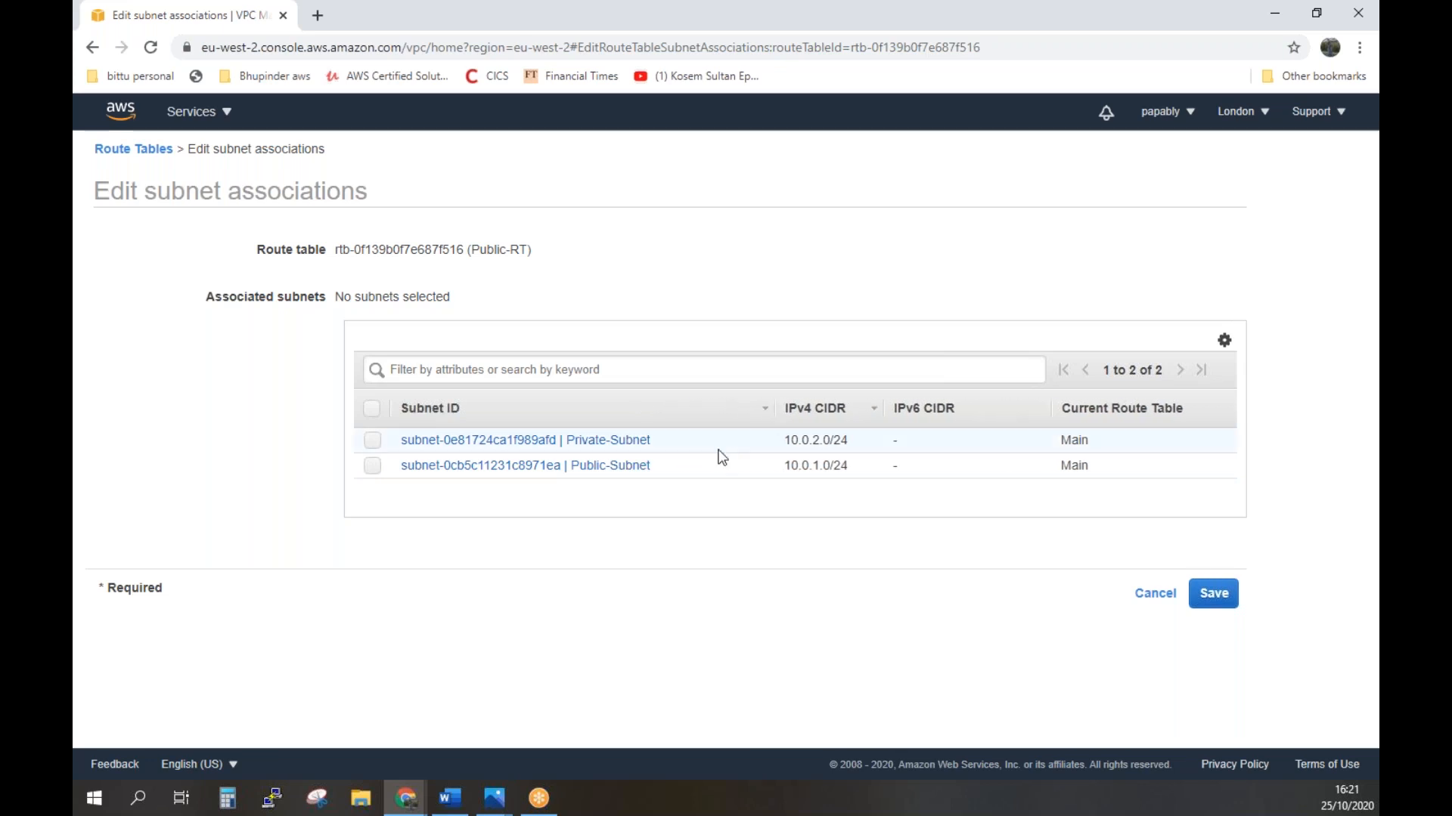
left_click(373, 466)
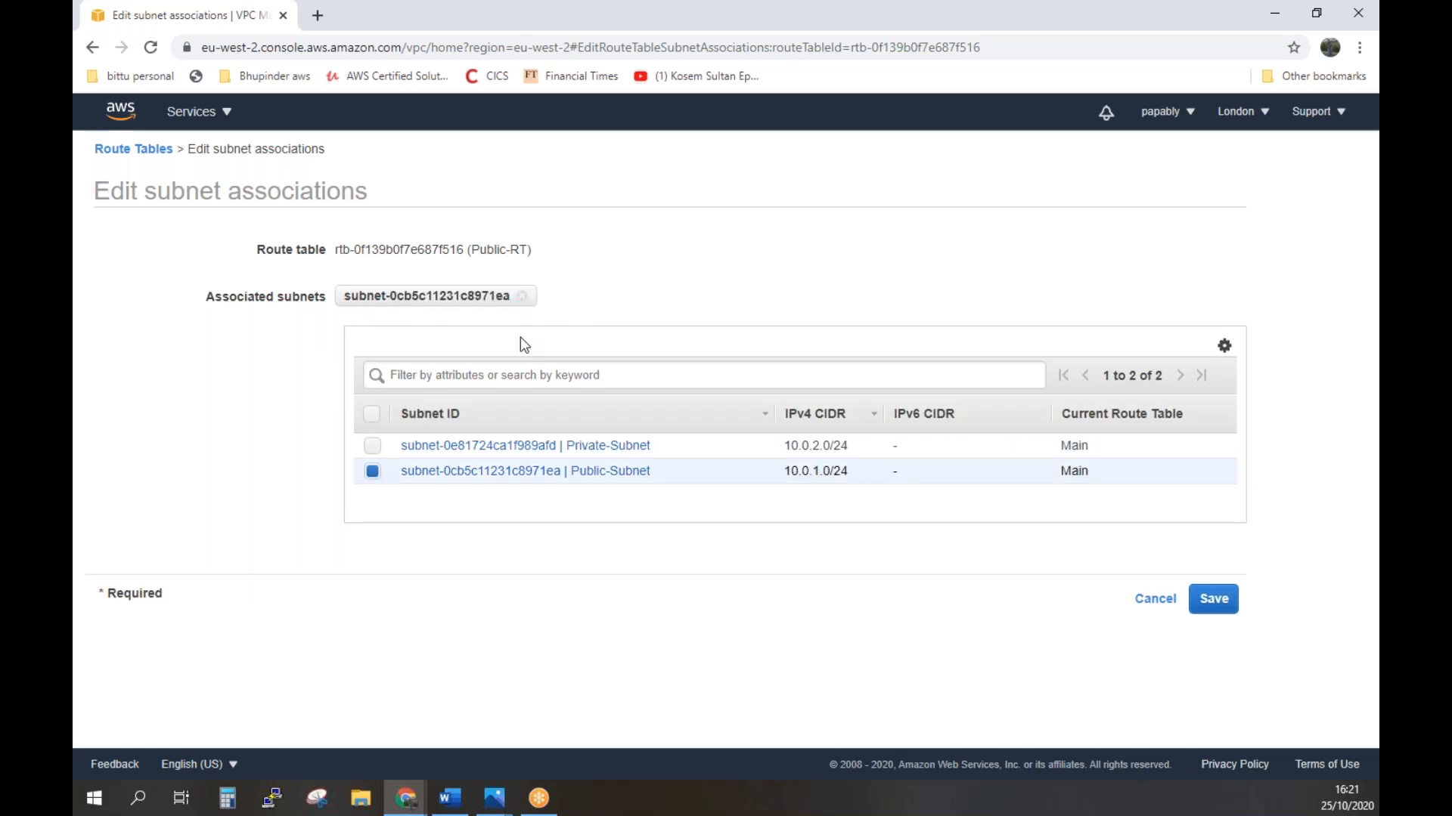
left_click(1208, 607)
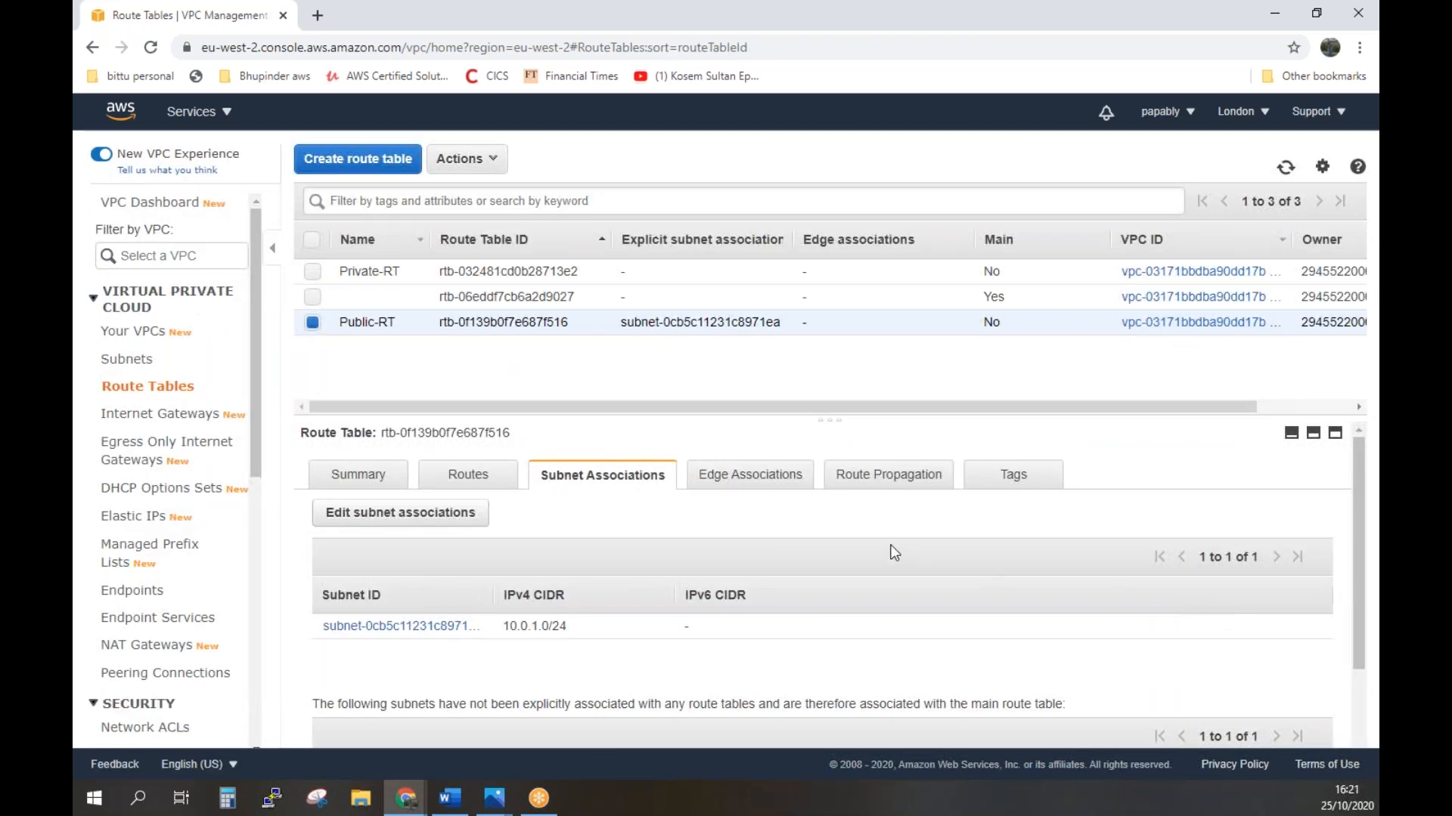
Associate the private subnet (10.0.2.0/24) with the Private-RT route table and save the association.
left_click(312, 272)
left_click(315, 327)
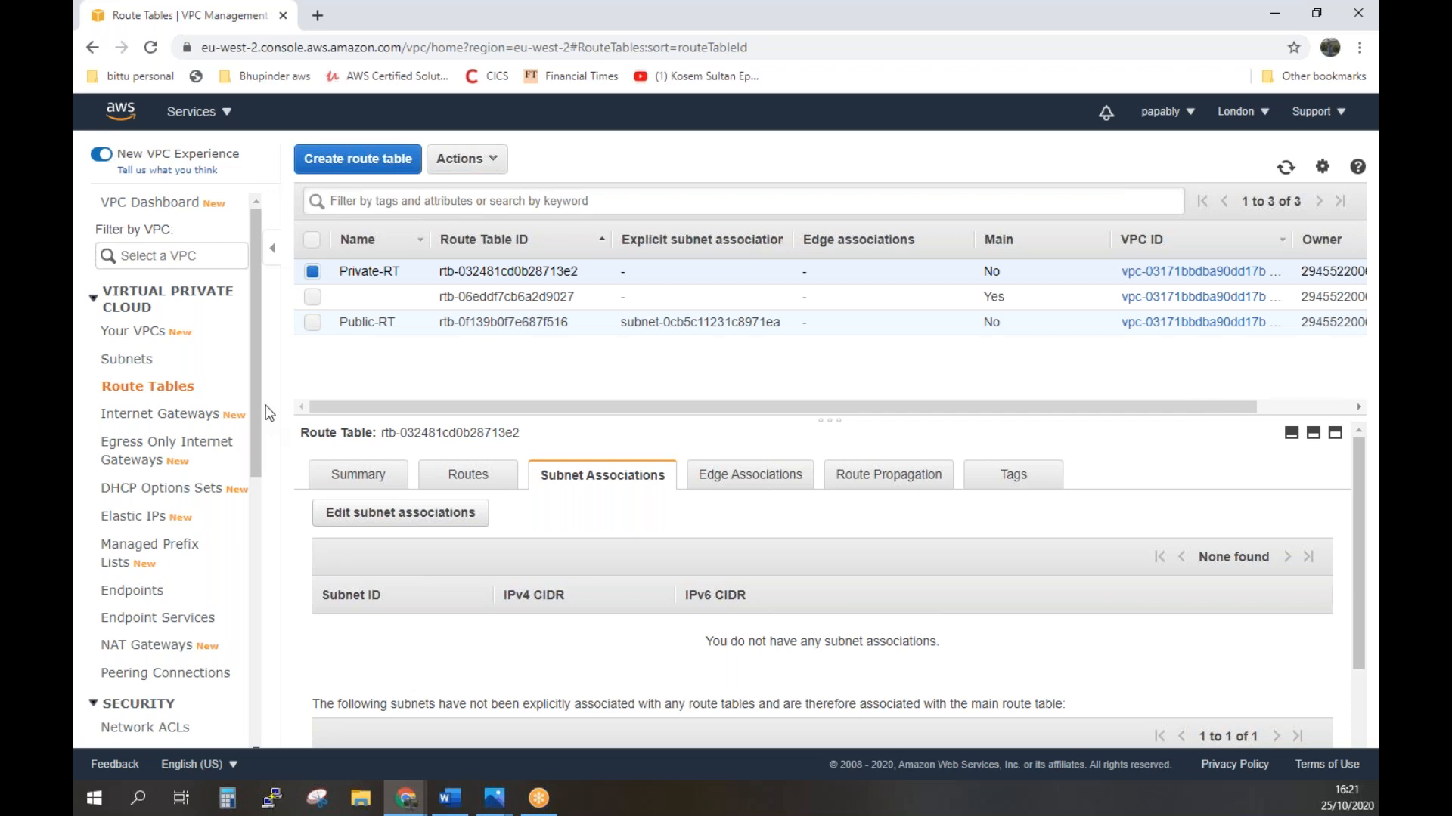
left_click(483, 482)
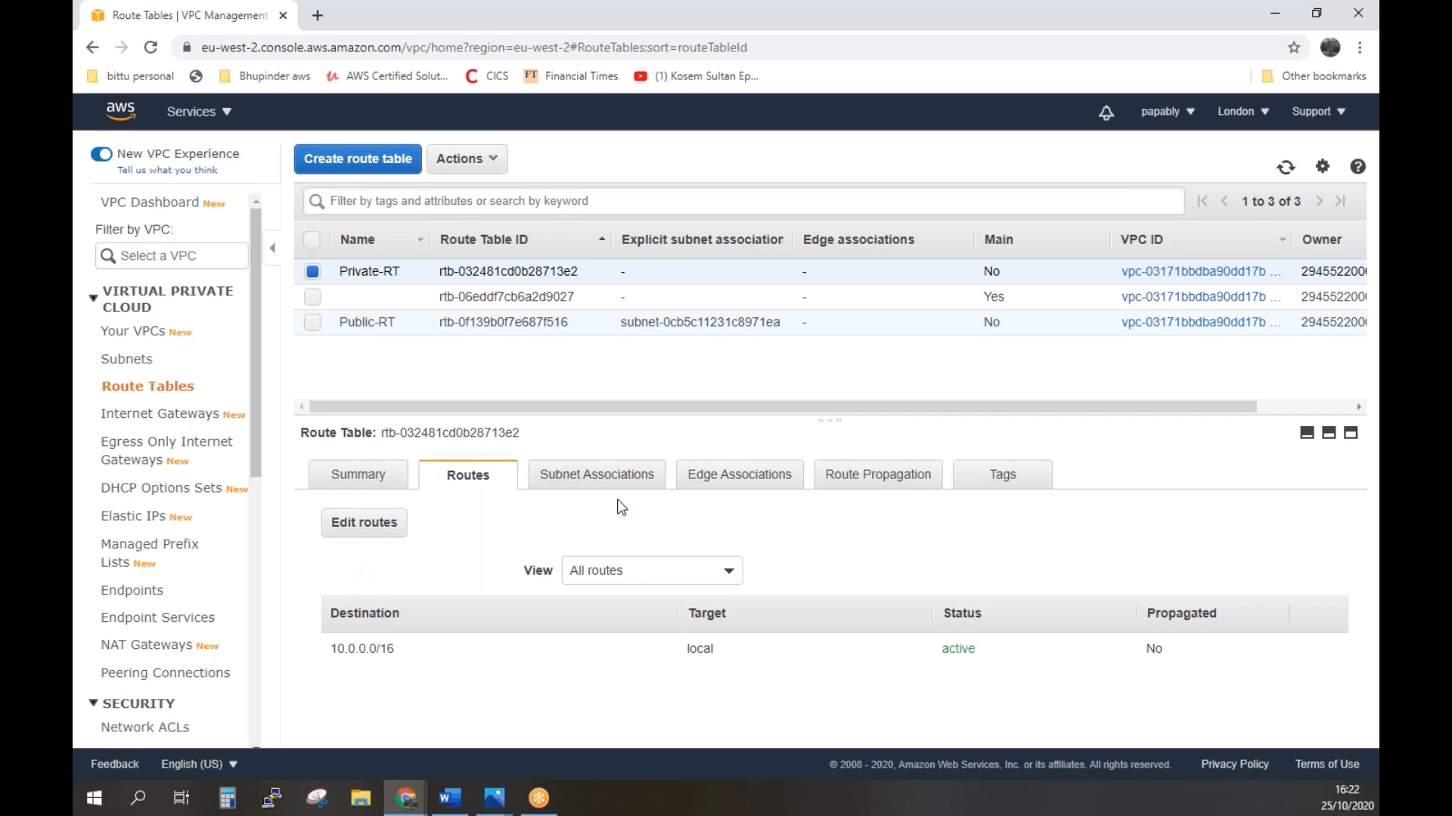
left_click(620, 478)
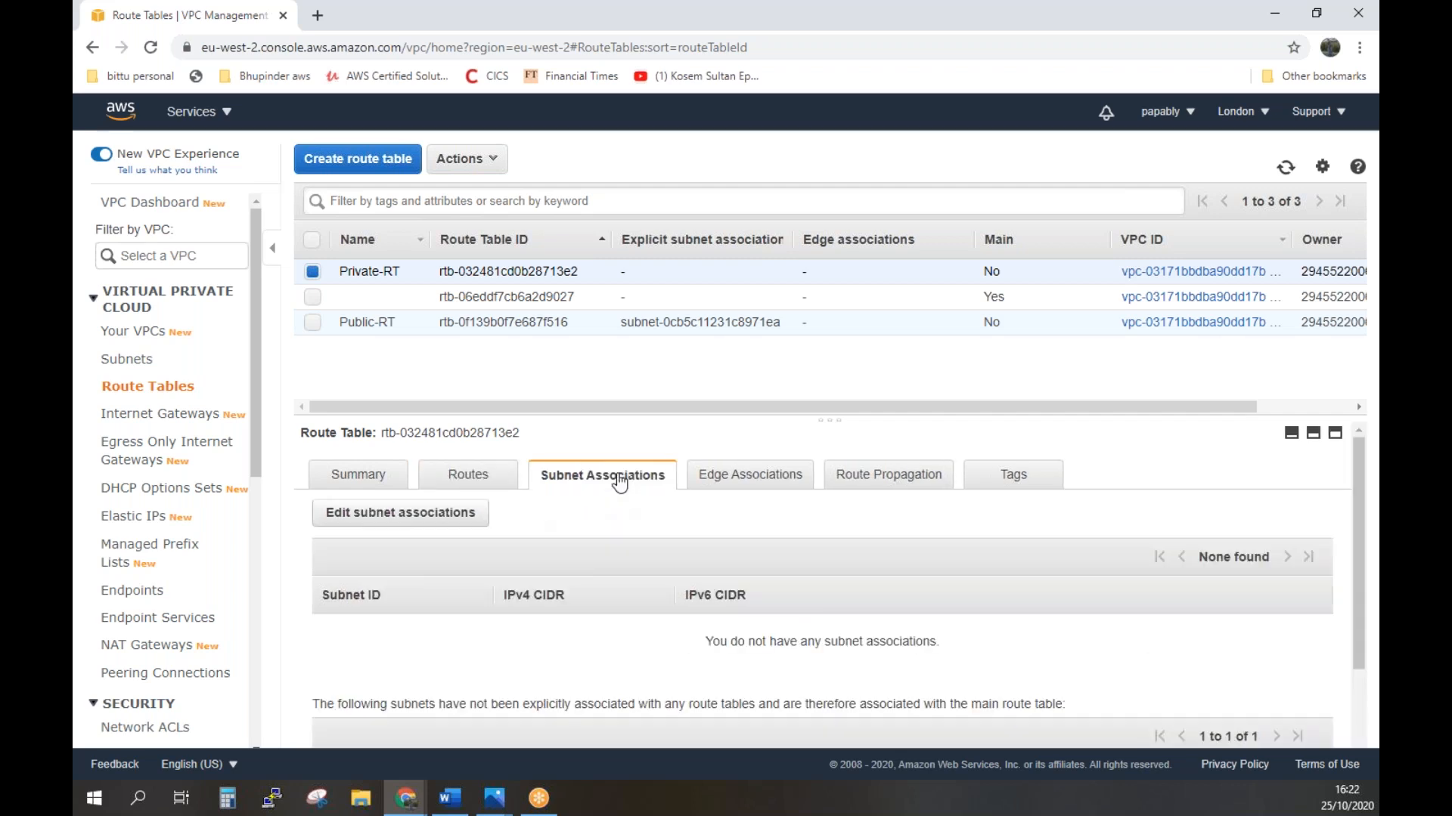
left_click(428, 529)
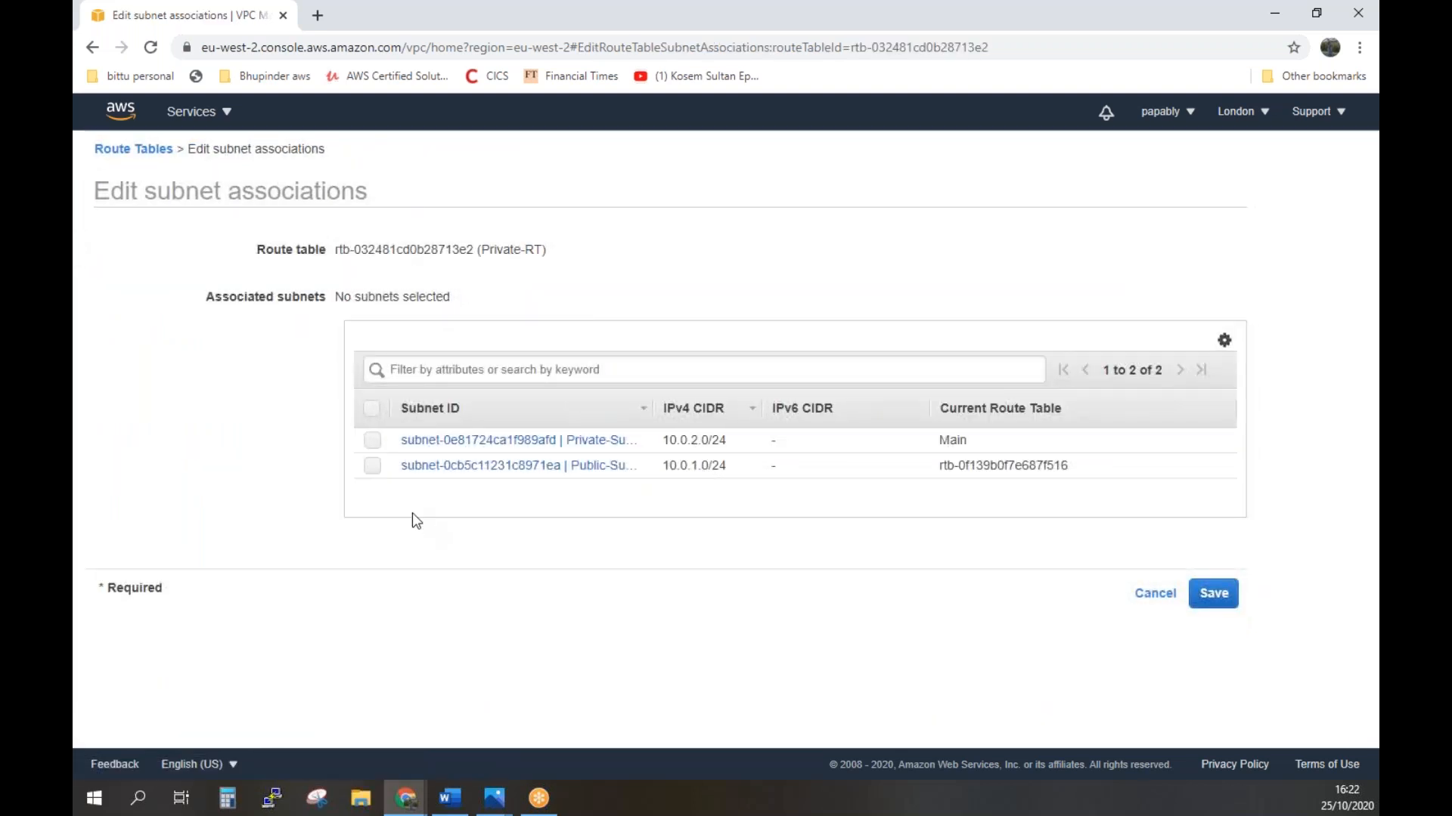
left_click(372, 441)
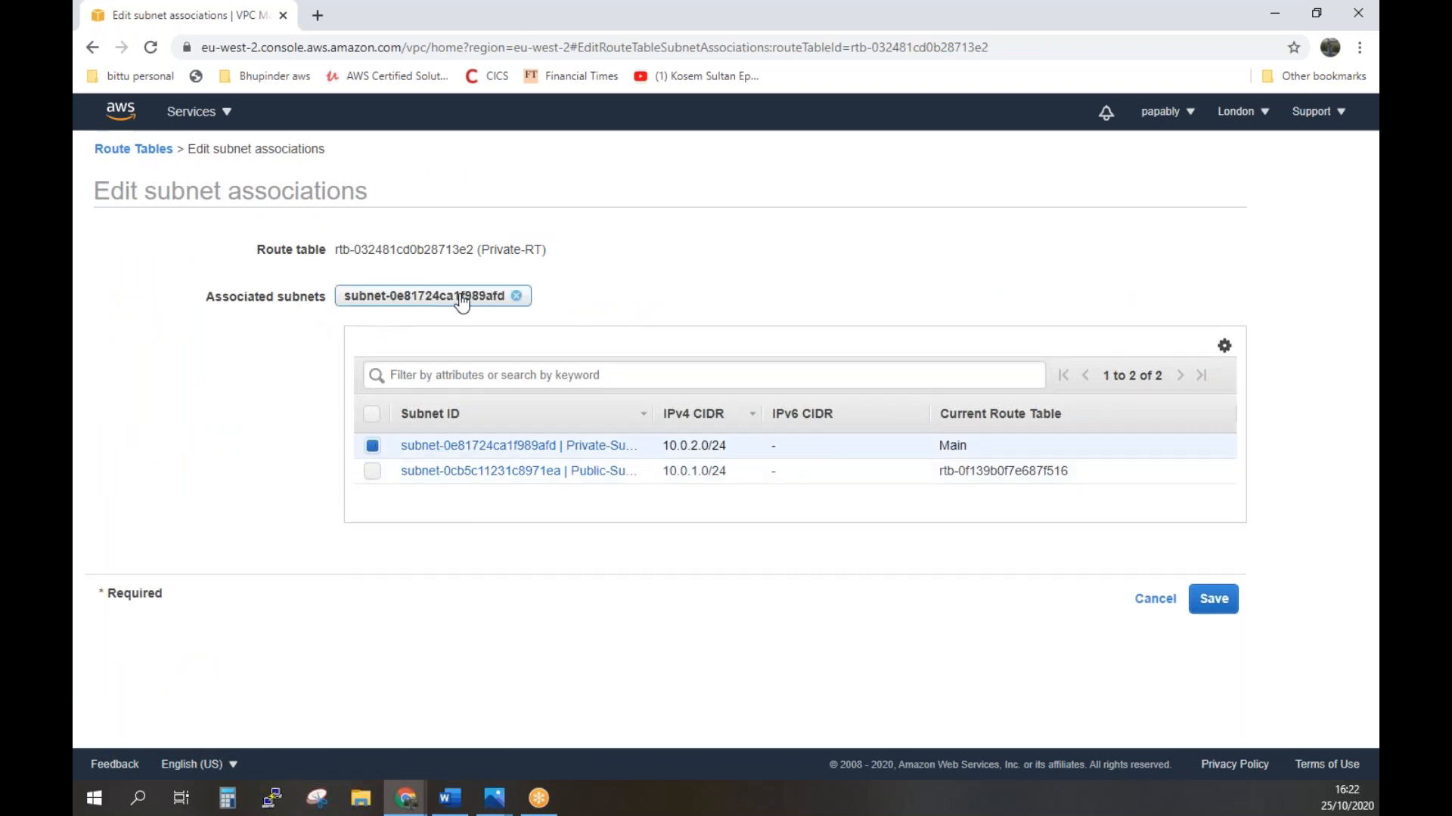
left_click(1215, 602)
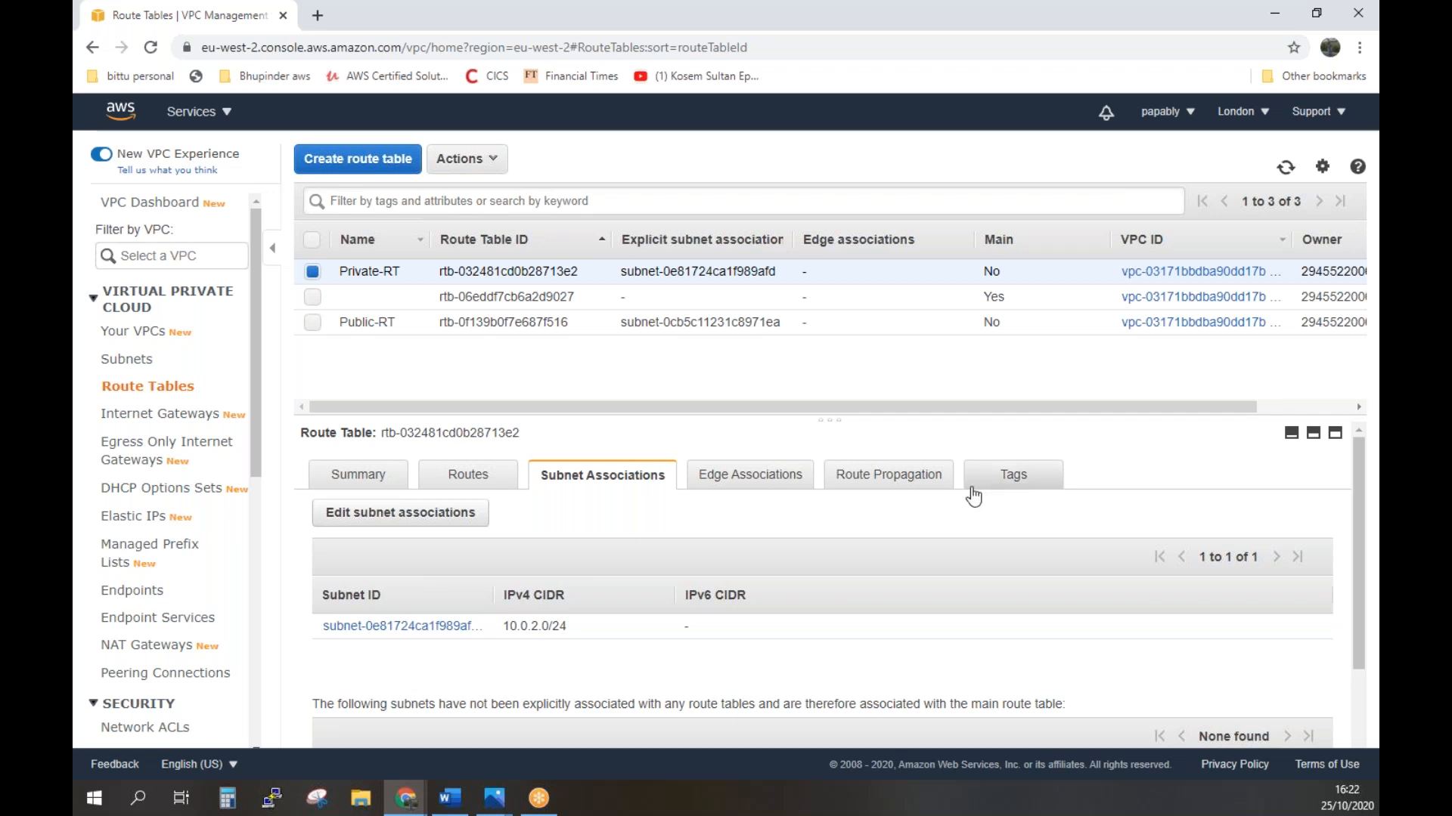
Review the VPC architecture diagram in Photos, then switch back to the VPC console in Chrome.
left_click(505, 804)
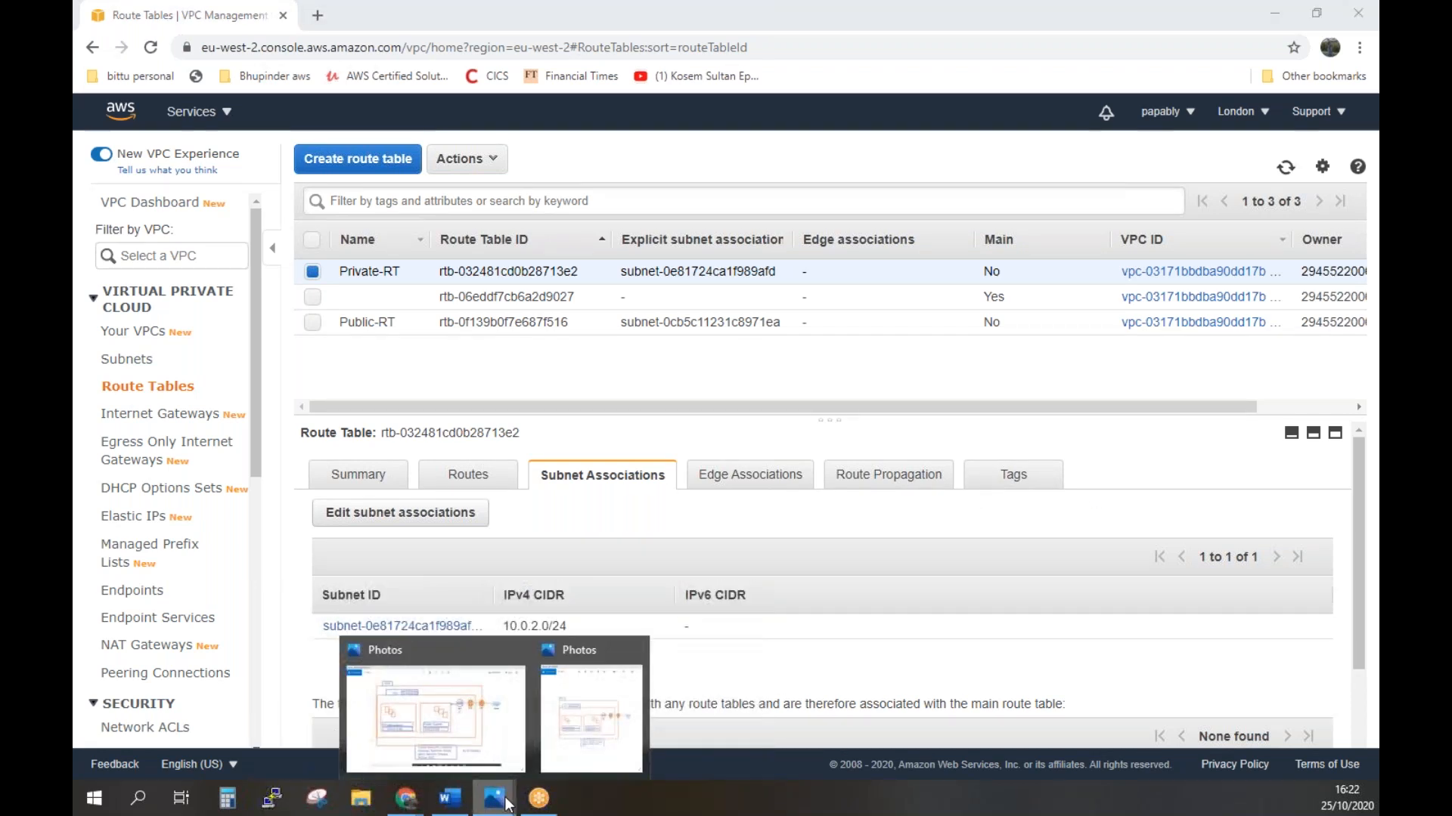
left_click(436, 718)
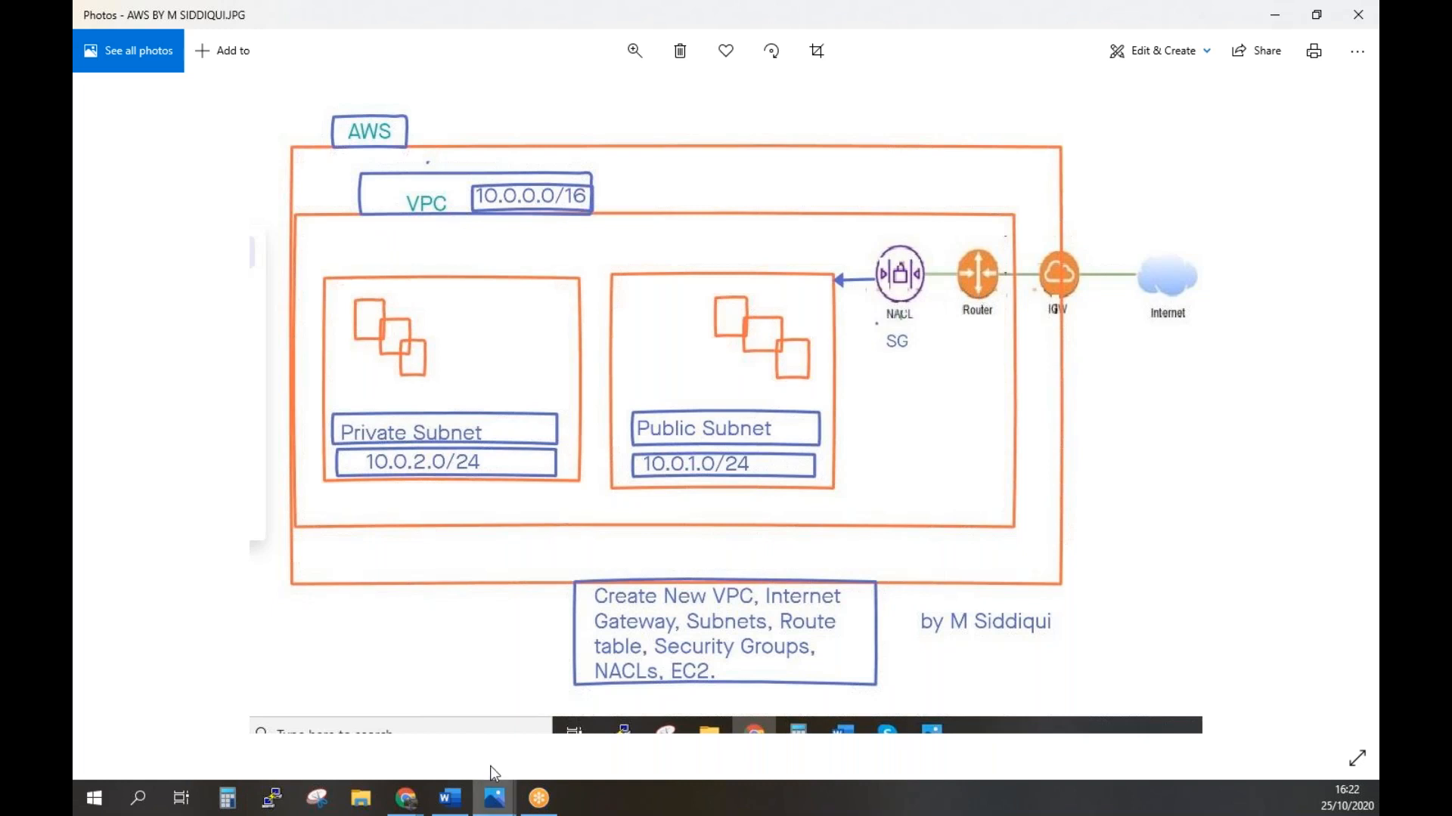
left_click(405, 800)
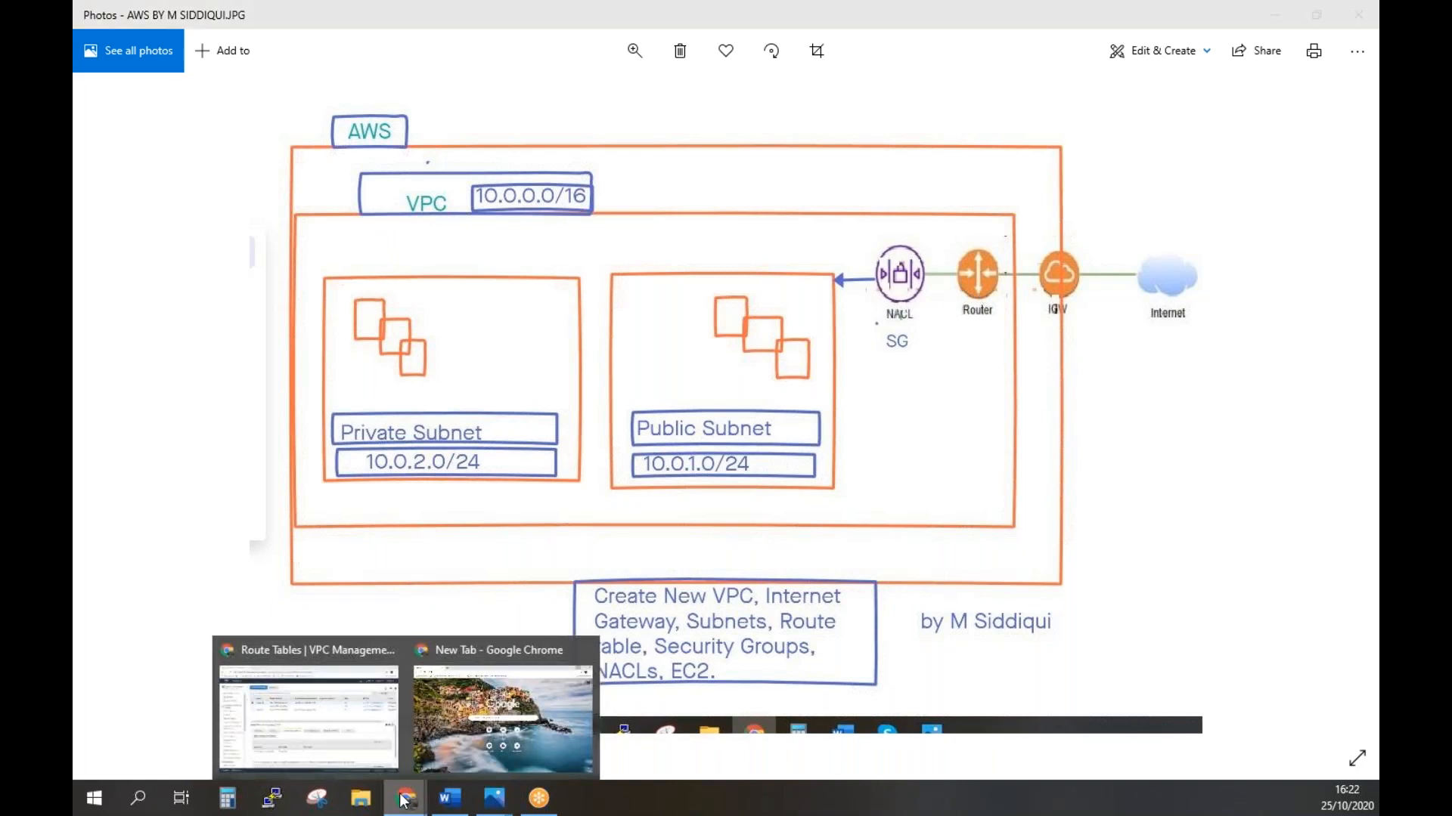
left_click(312, 714)
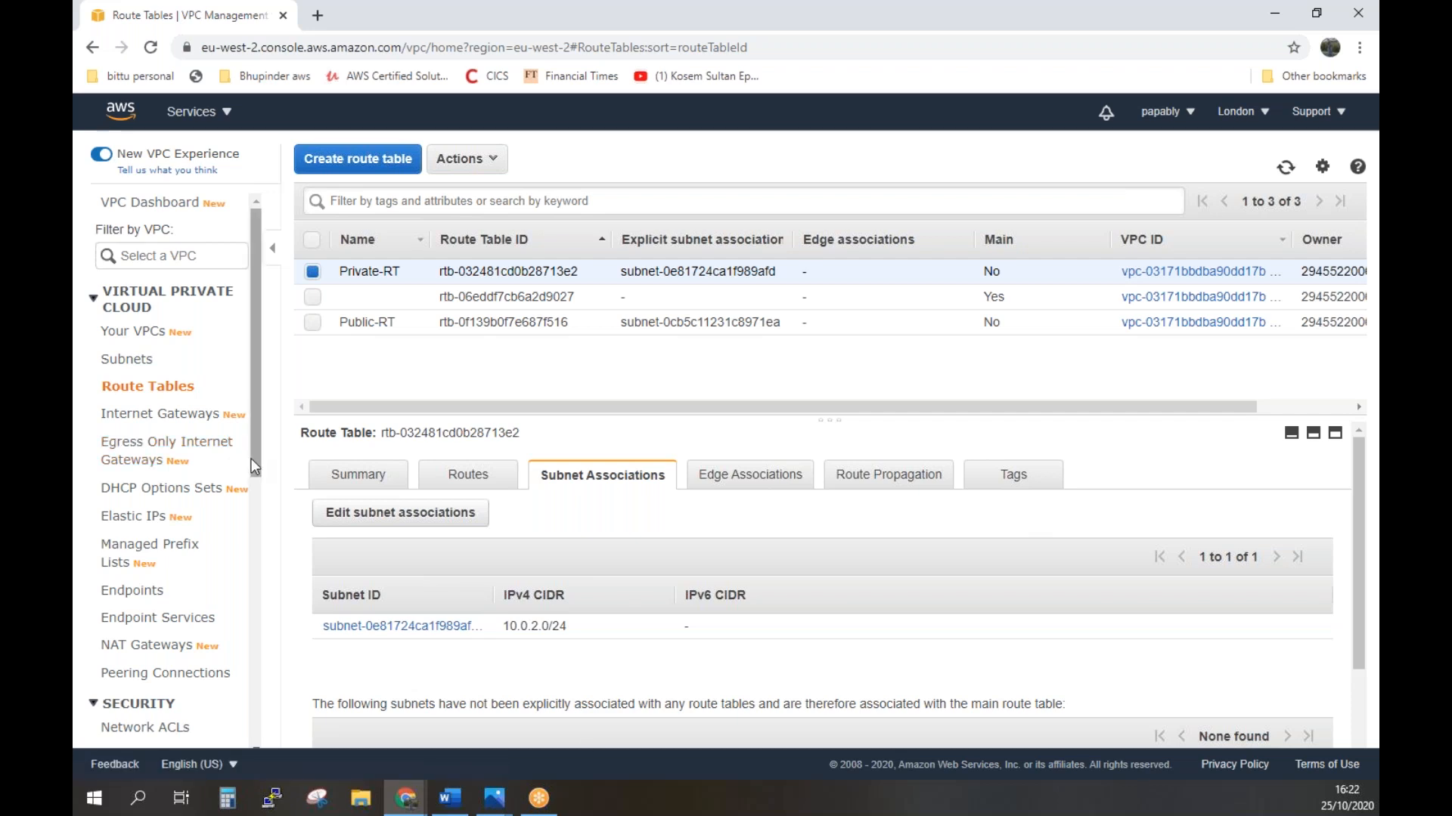
Name the VPC's default security group My-Security Group and save the name.
left_click_drag(252, 464, 253, 577)
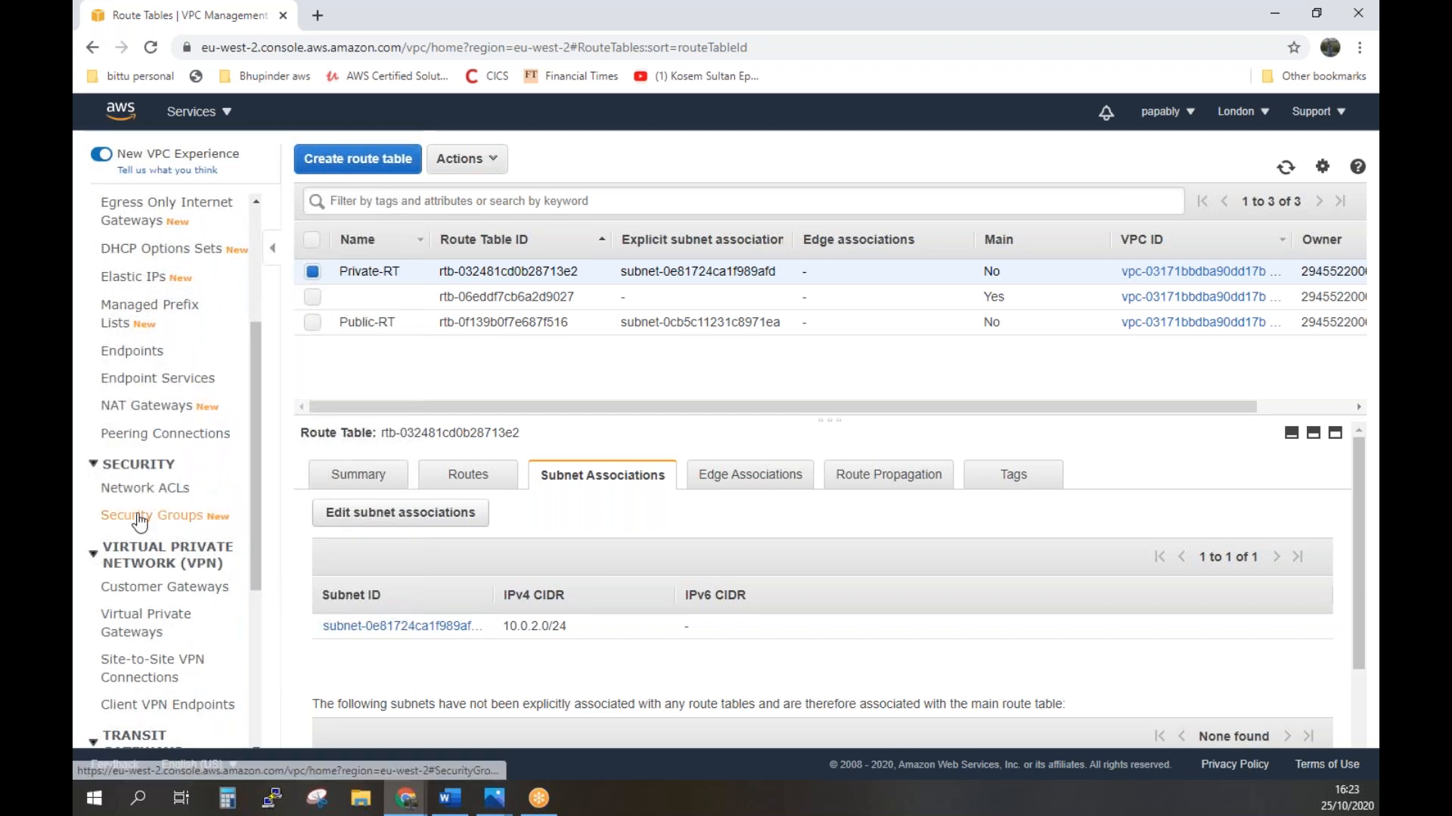
left_click(138, 520)
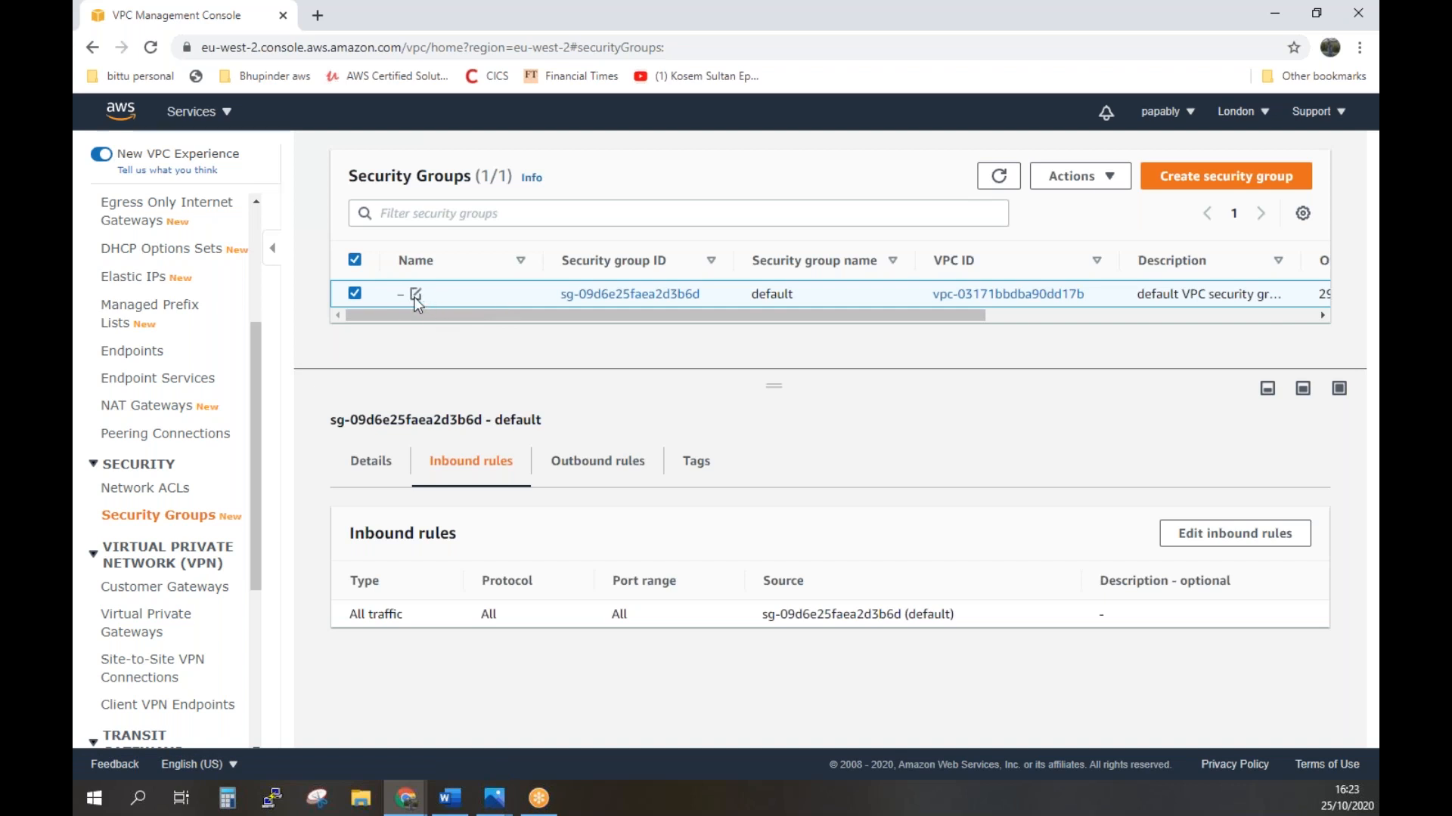
left_click(416, 295)
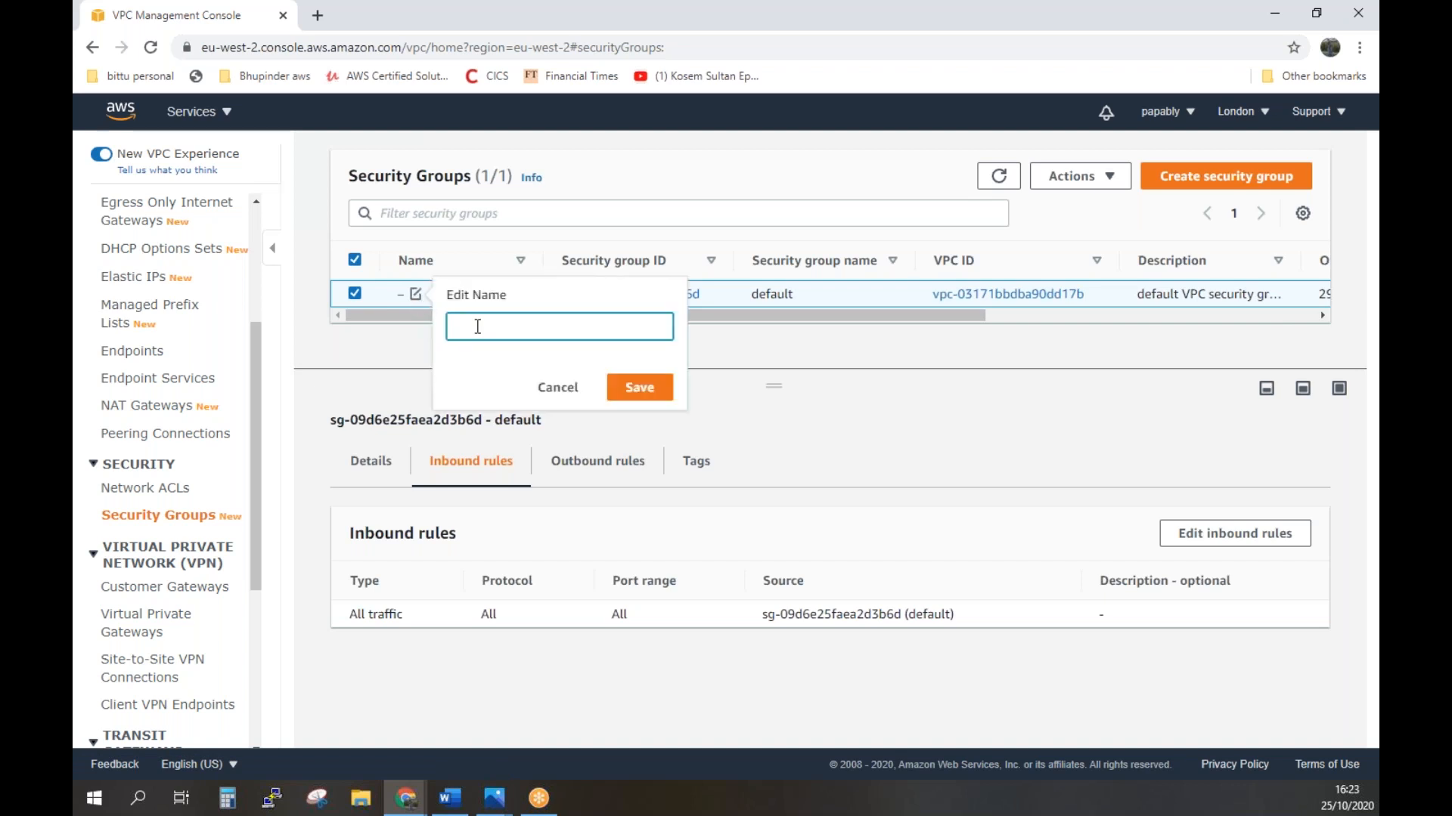
type("My-")
type(" Securi")
type("ty ")
type("Group")
left_click(478, 327)
key("BackSpace")
type("-")
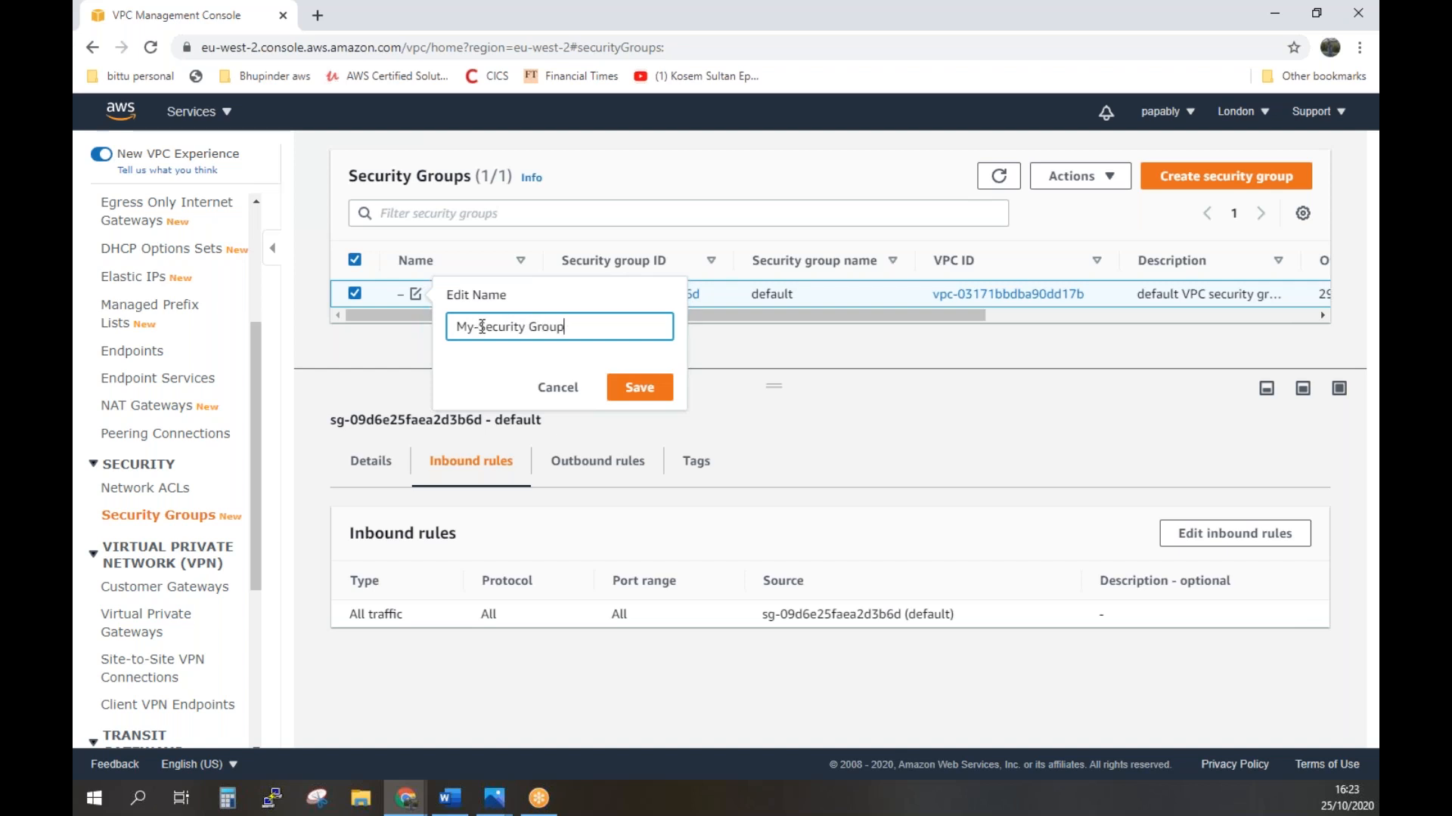
left_click(639, 399)
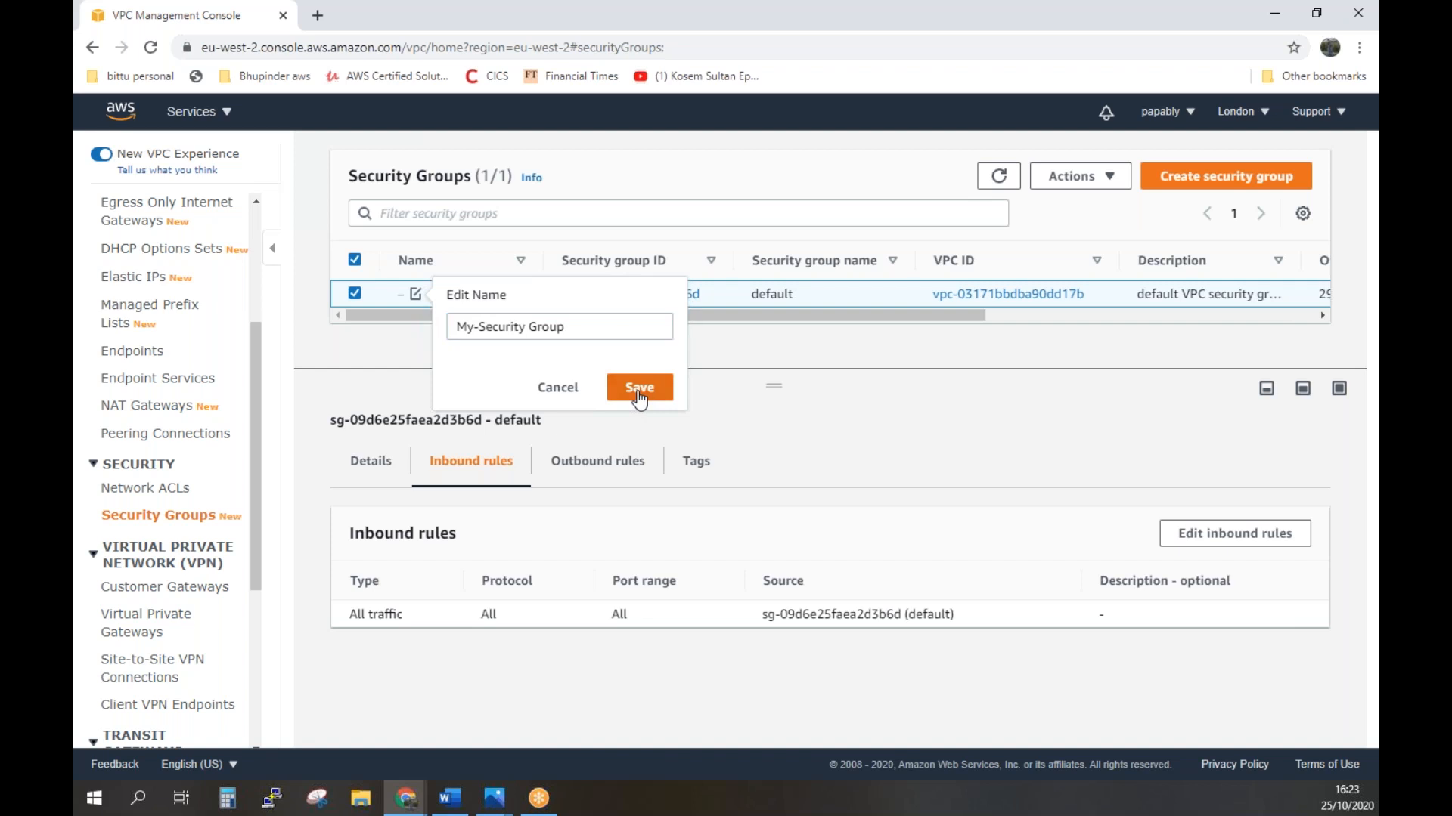
left_click(640, 399)
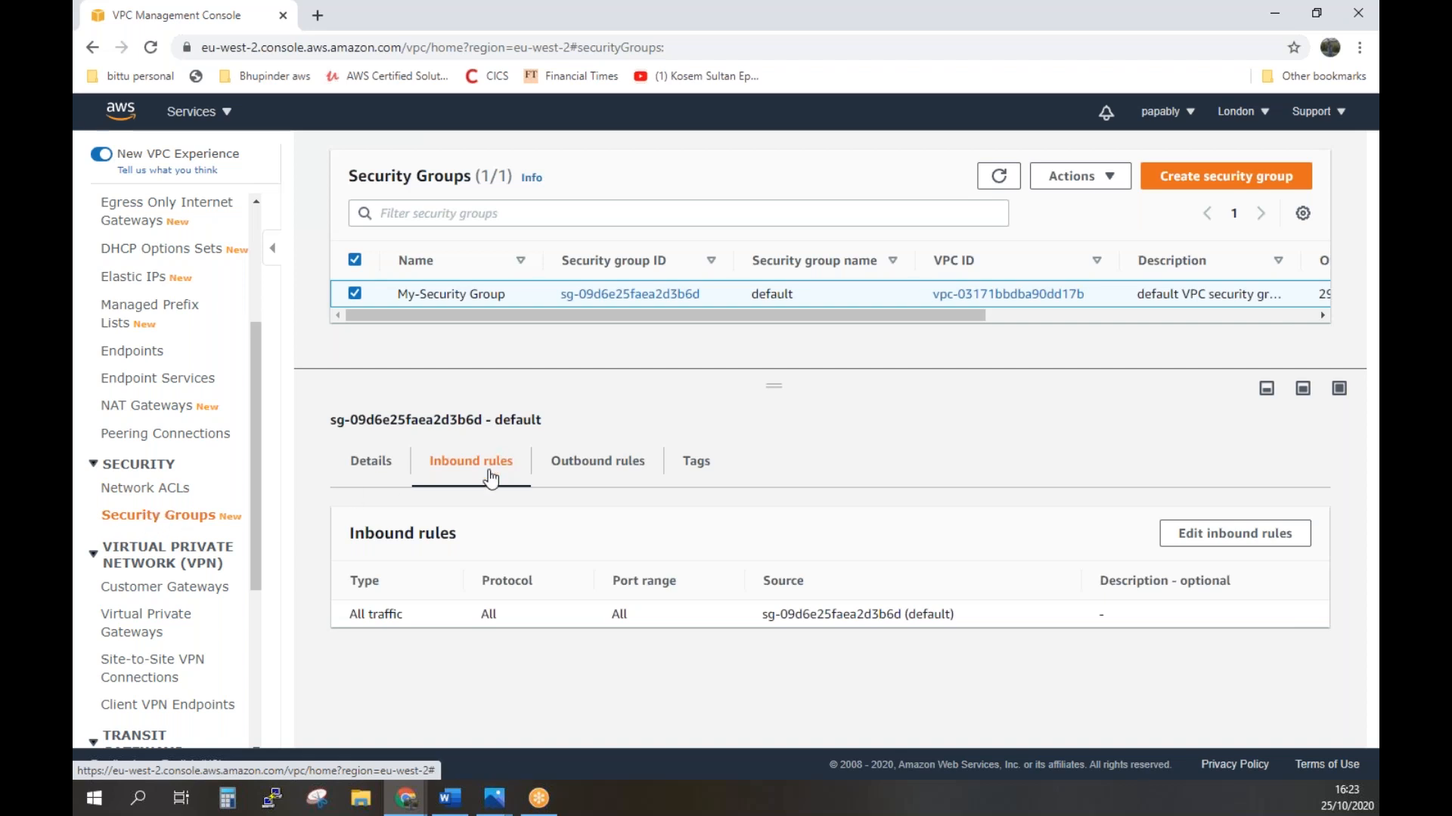
Add an inbound rule of type All traffic with the source My IP to My-Security Group.
left_click(1233, 543)
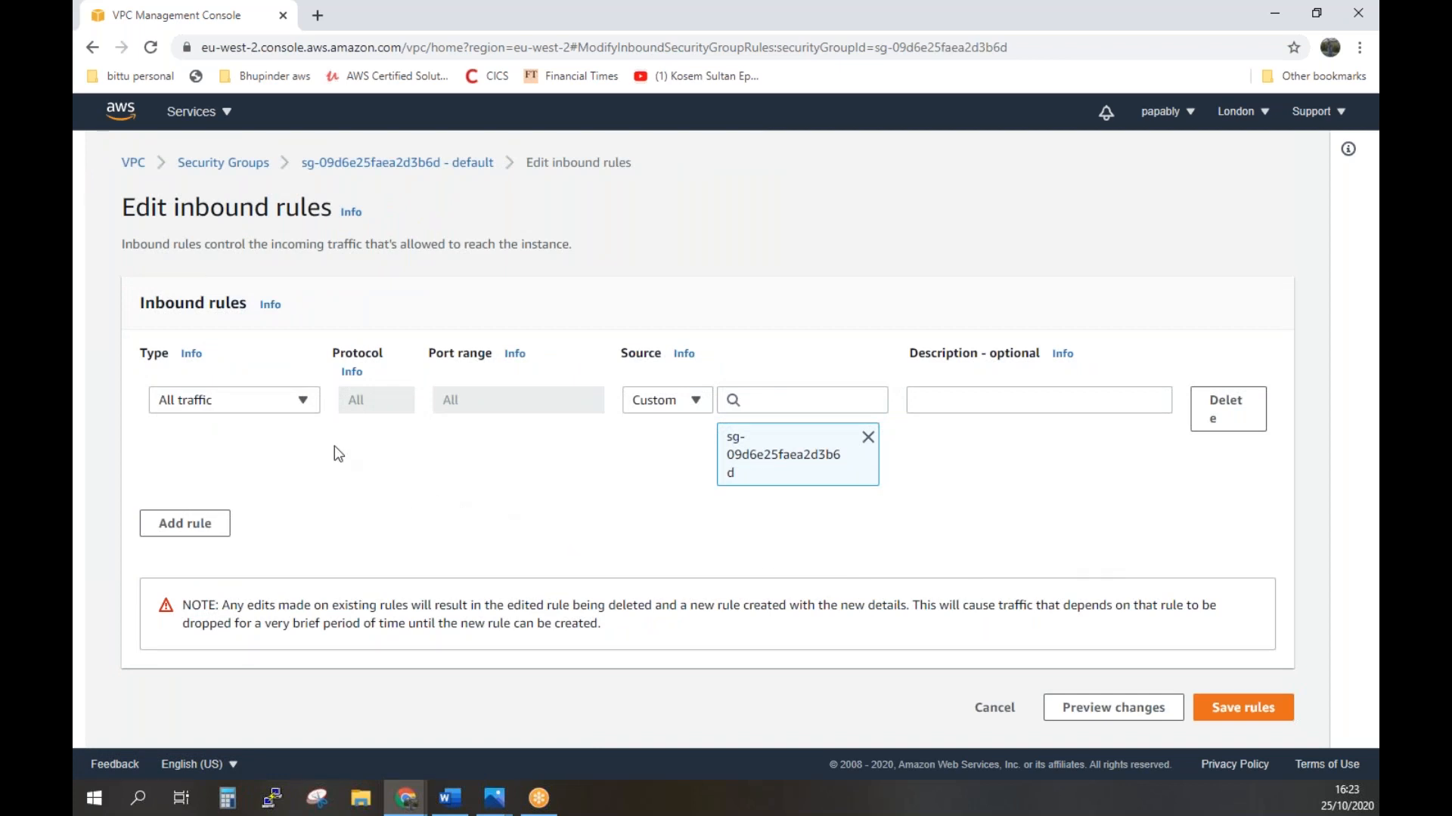
left_click(185, 528)
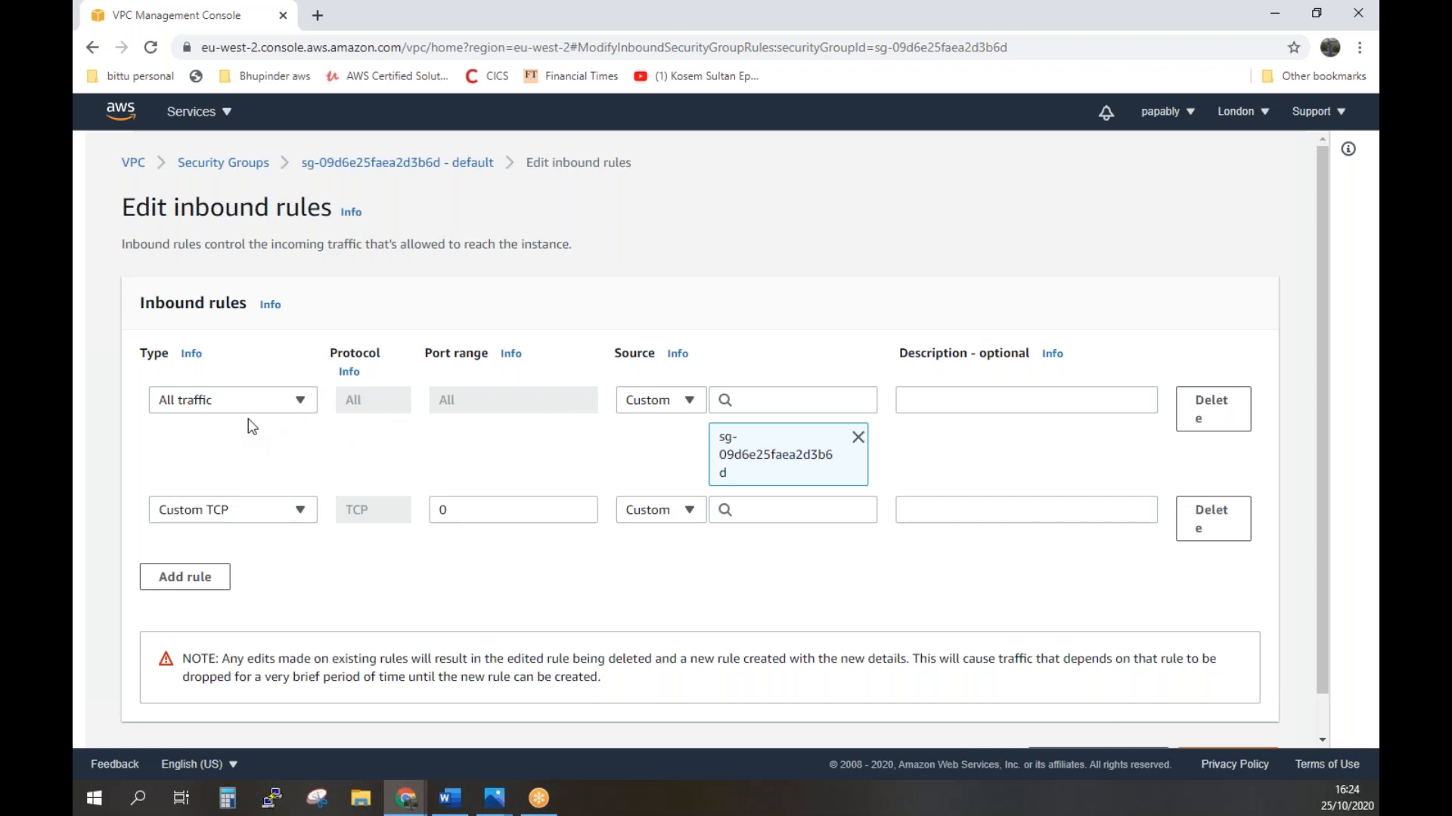
left_click(302, 512)
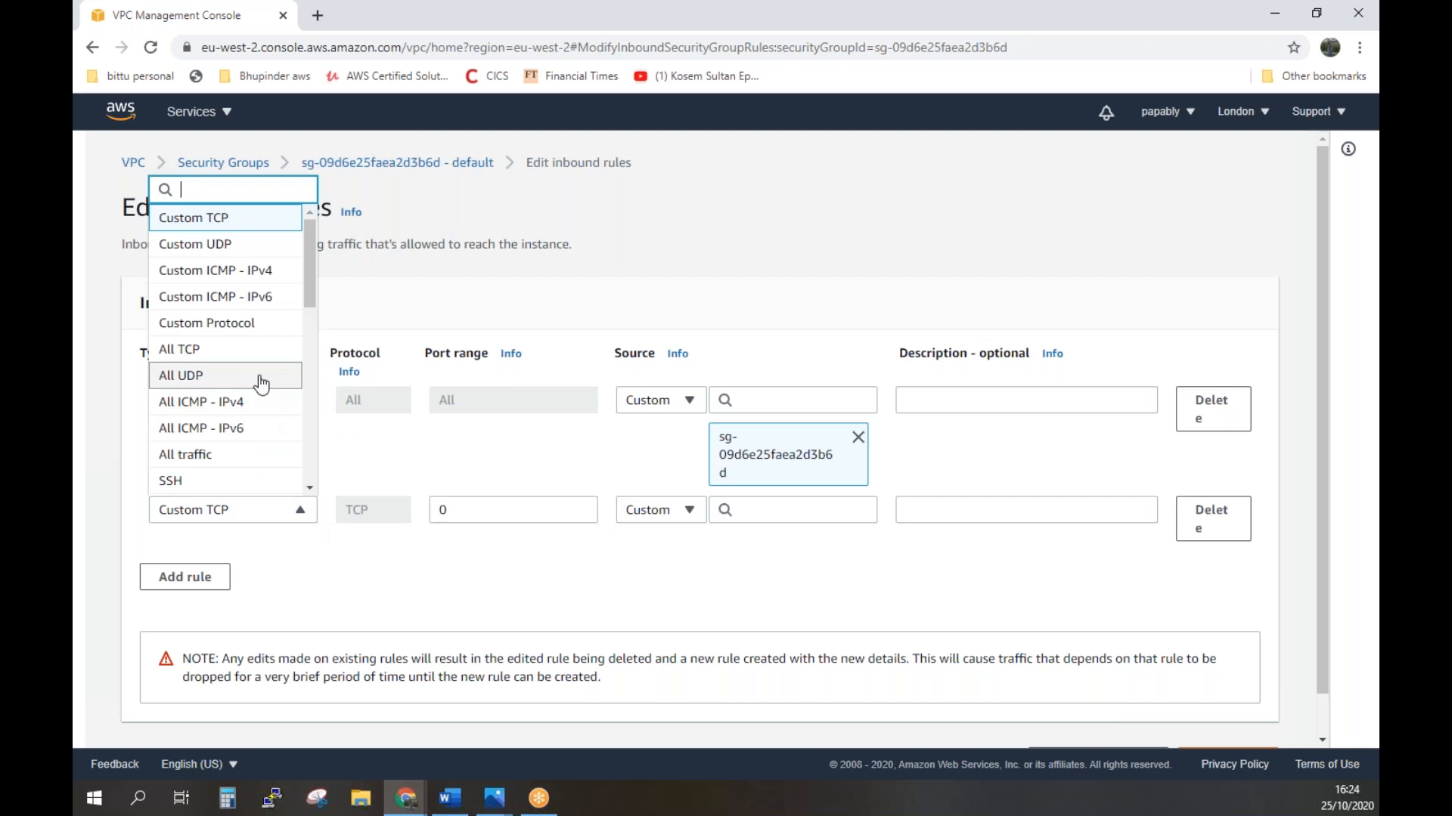
scroll(261, 384, "down", 1)
scroll(261, 385, "down", 5)
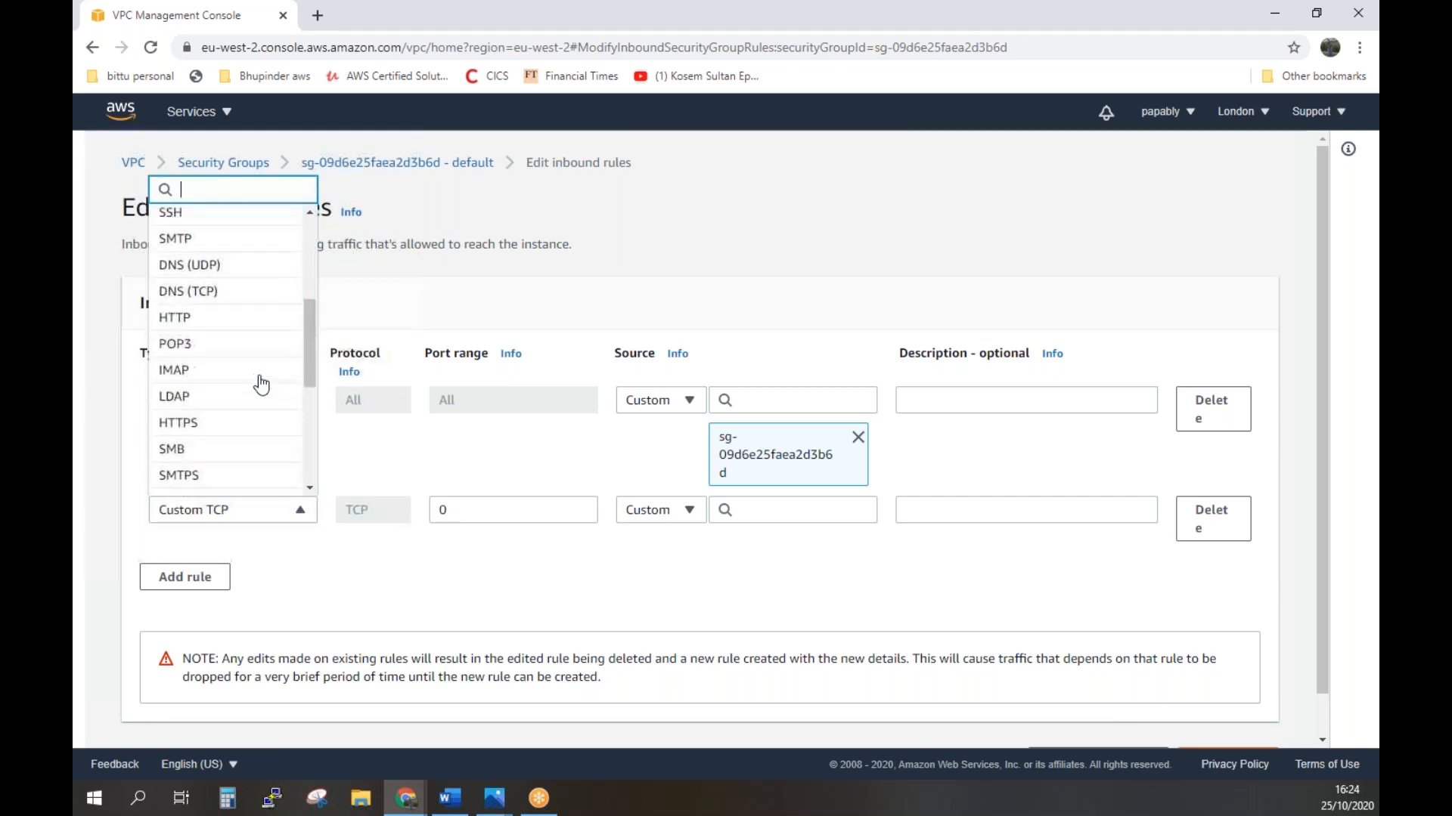
scroll(262, 386, "up", 6)
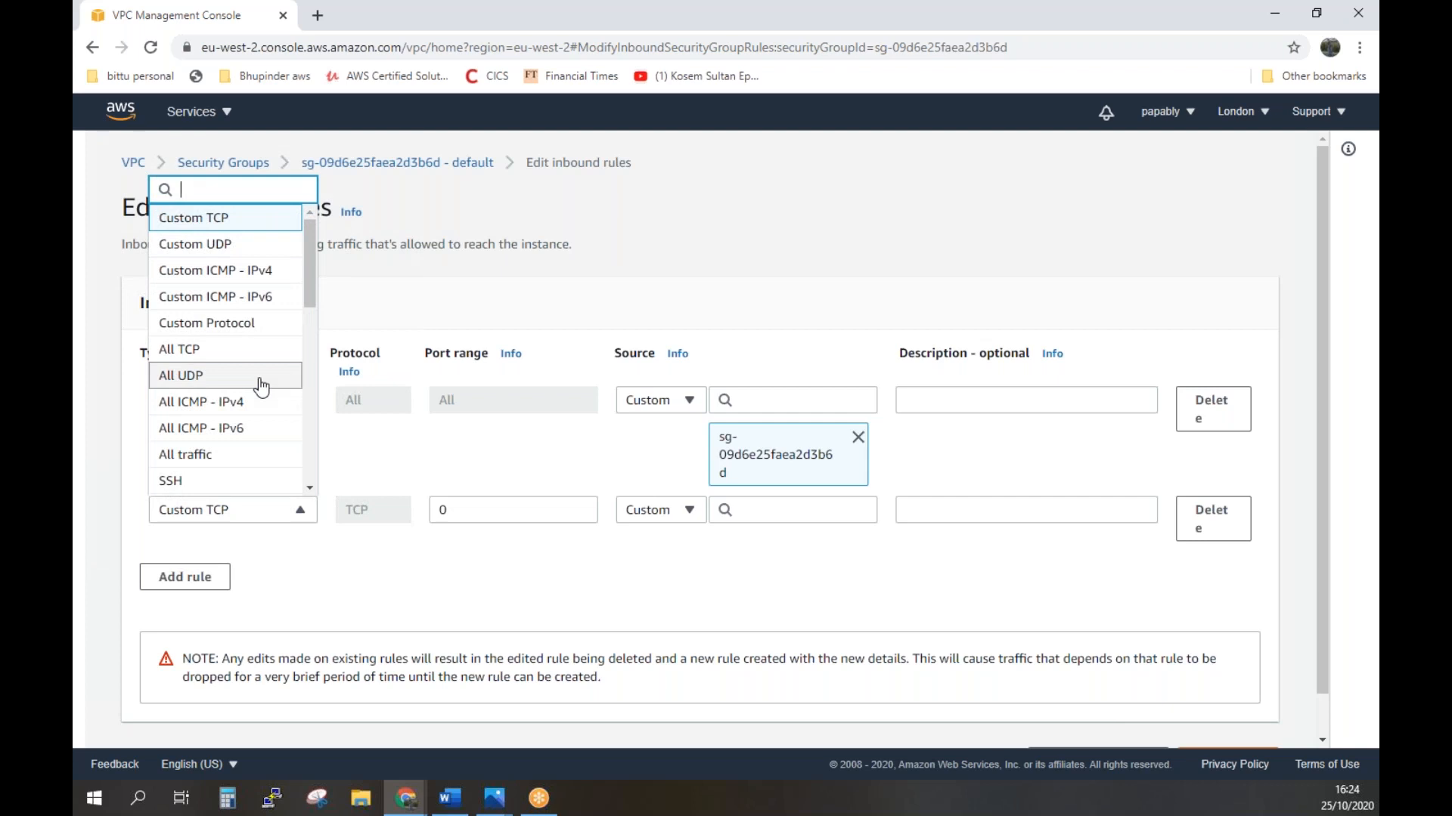
left_click(239, 466)
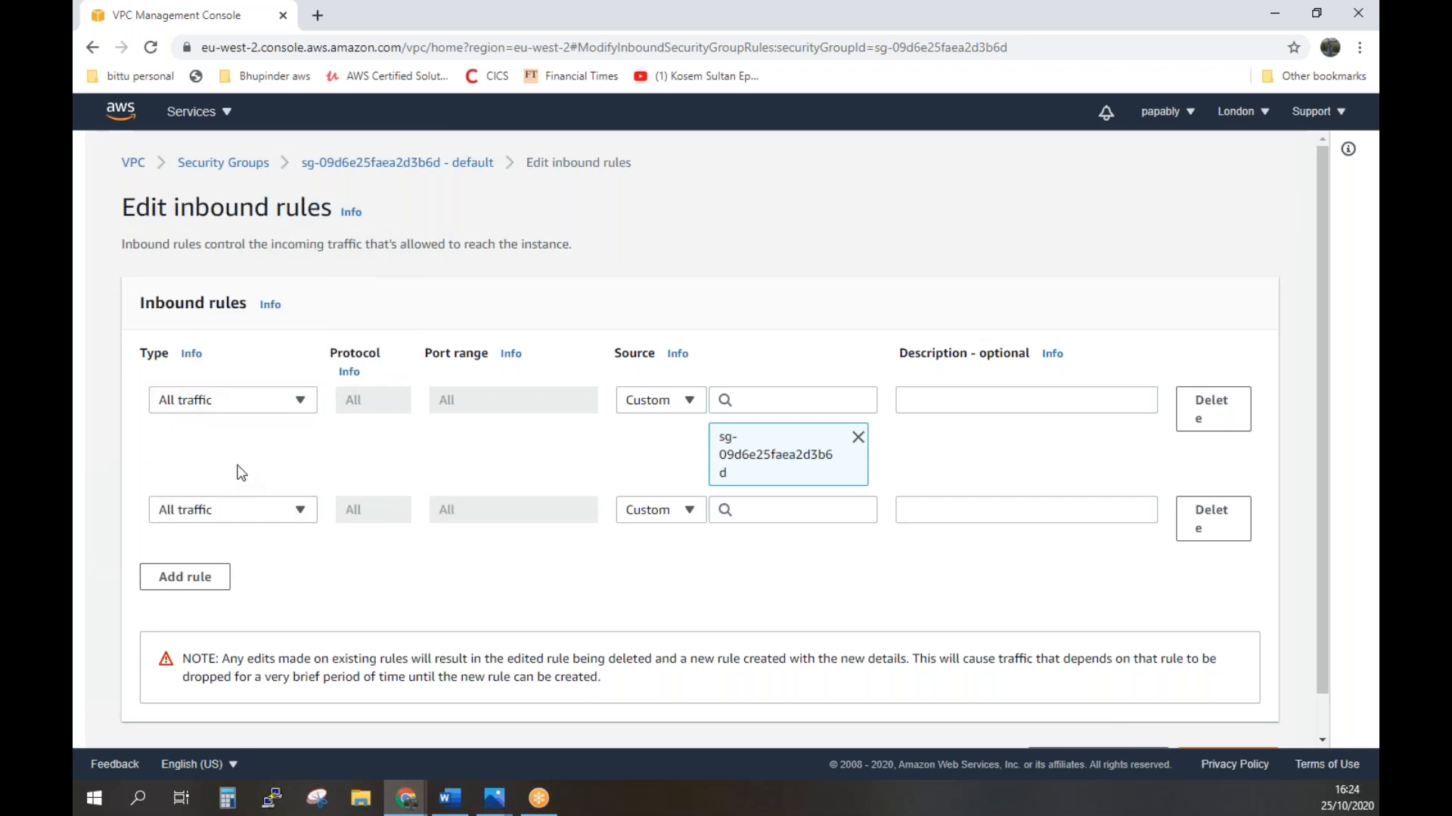
left_click(752, 513)
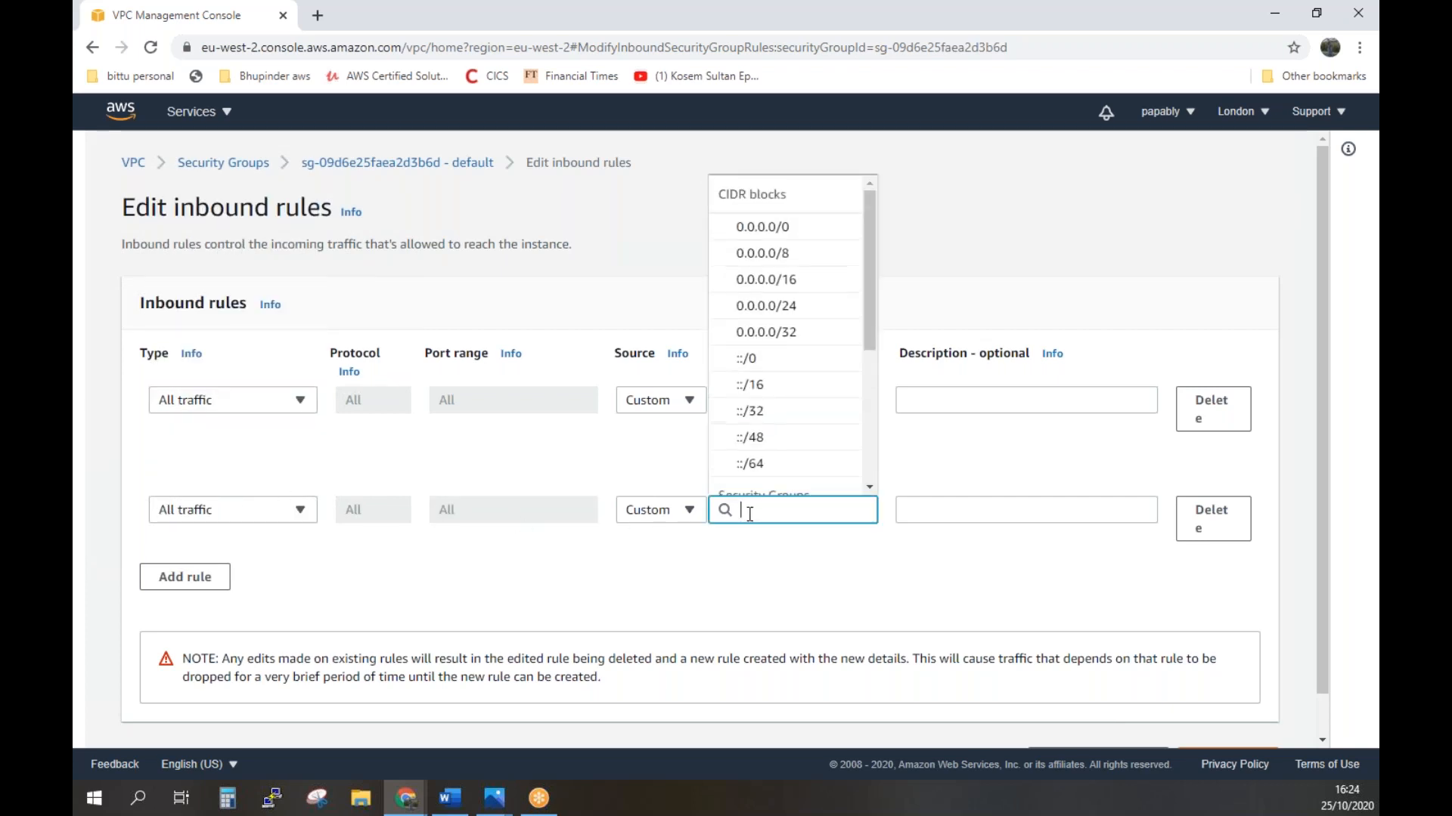
left_click(684, 514)
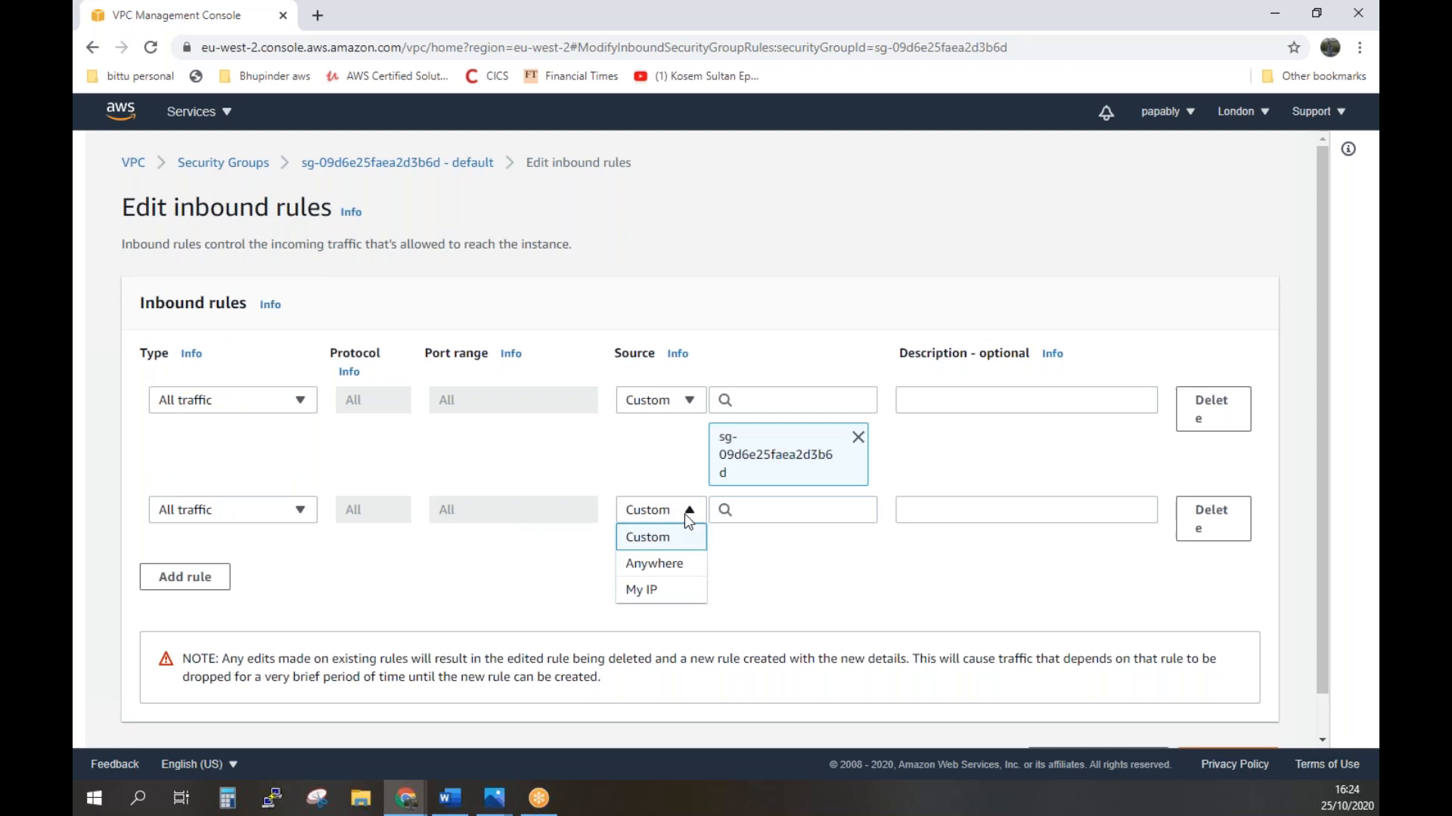
left_click(642, 590)
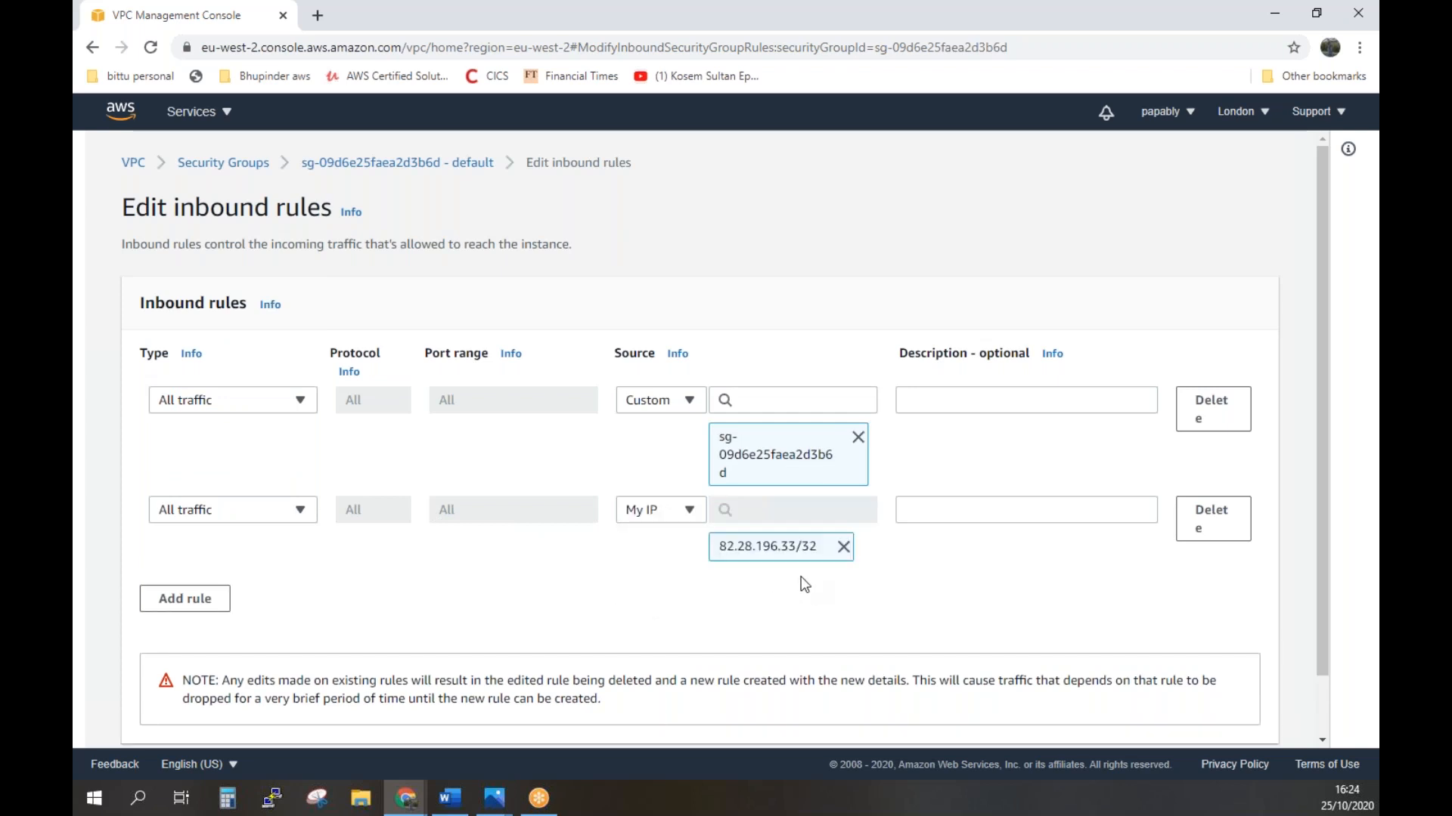
Copy the My IP address range from the new inbound rule and save the security group's rules.
left_click_drag(817, 550, 721, 543)
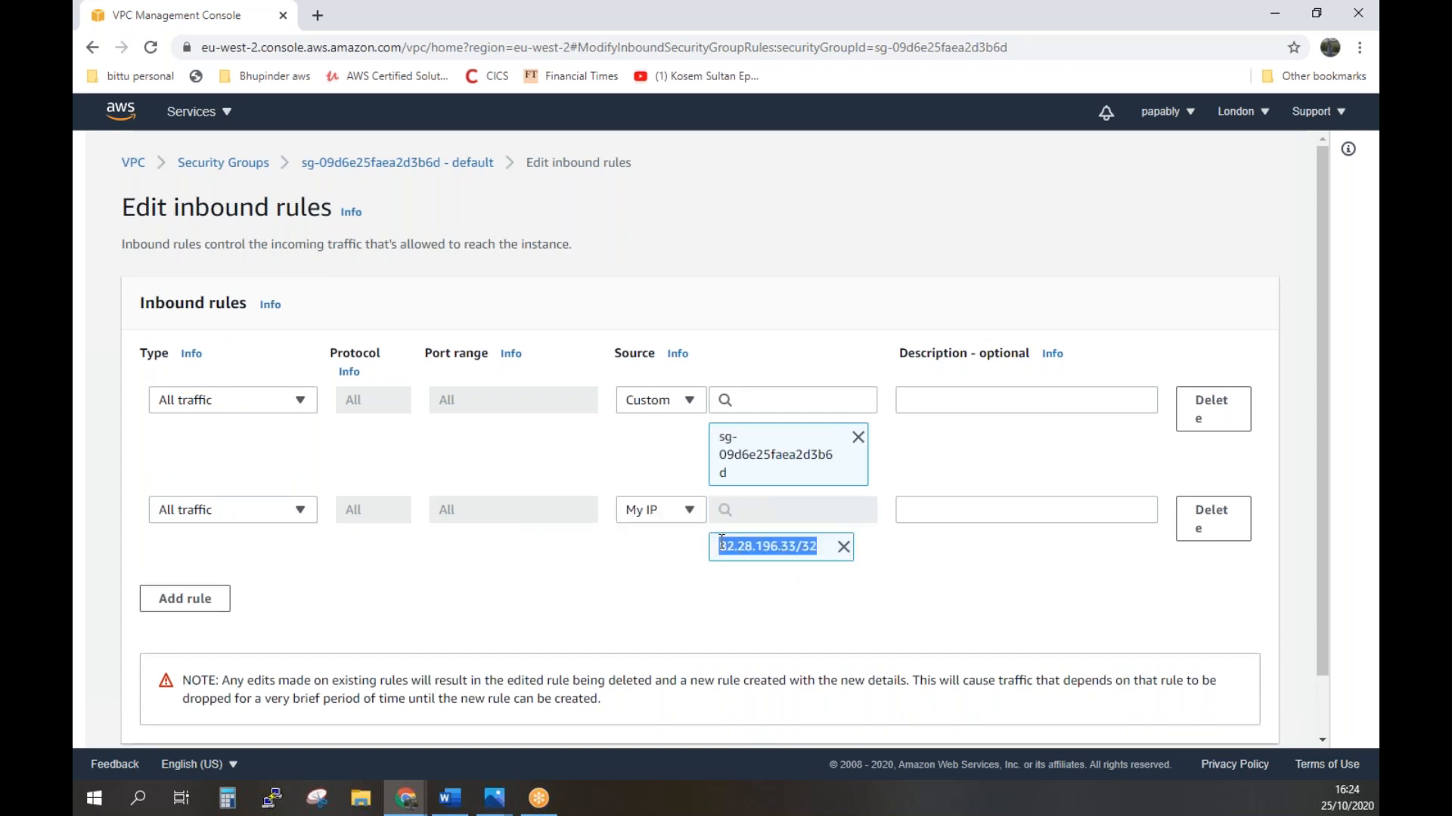
right_click(778, 552)
left_click(828, 570)
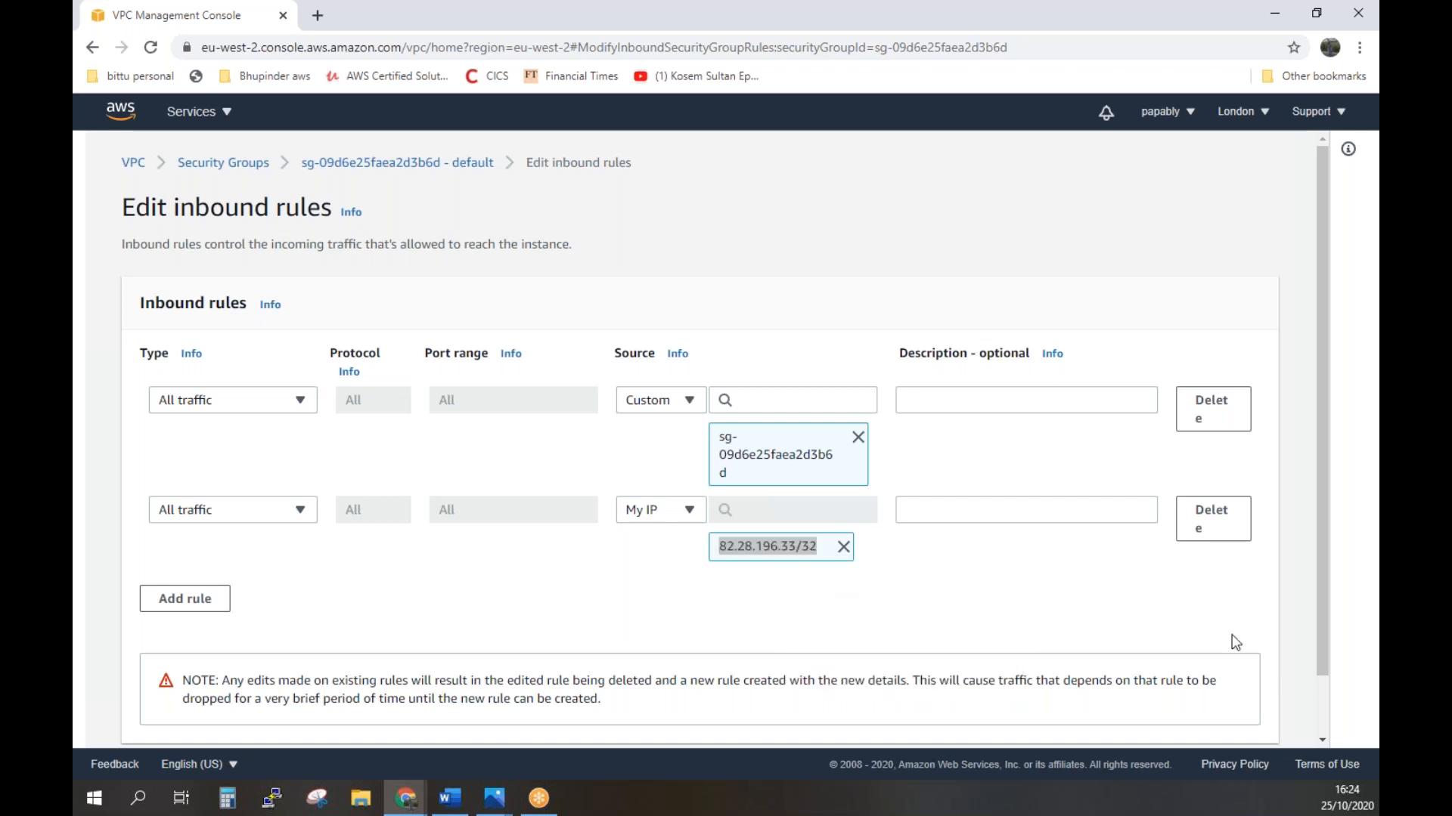
scroll(1172, 635, "down", 1)
left_click(1235, 713)
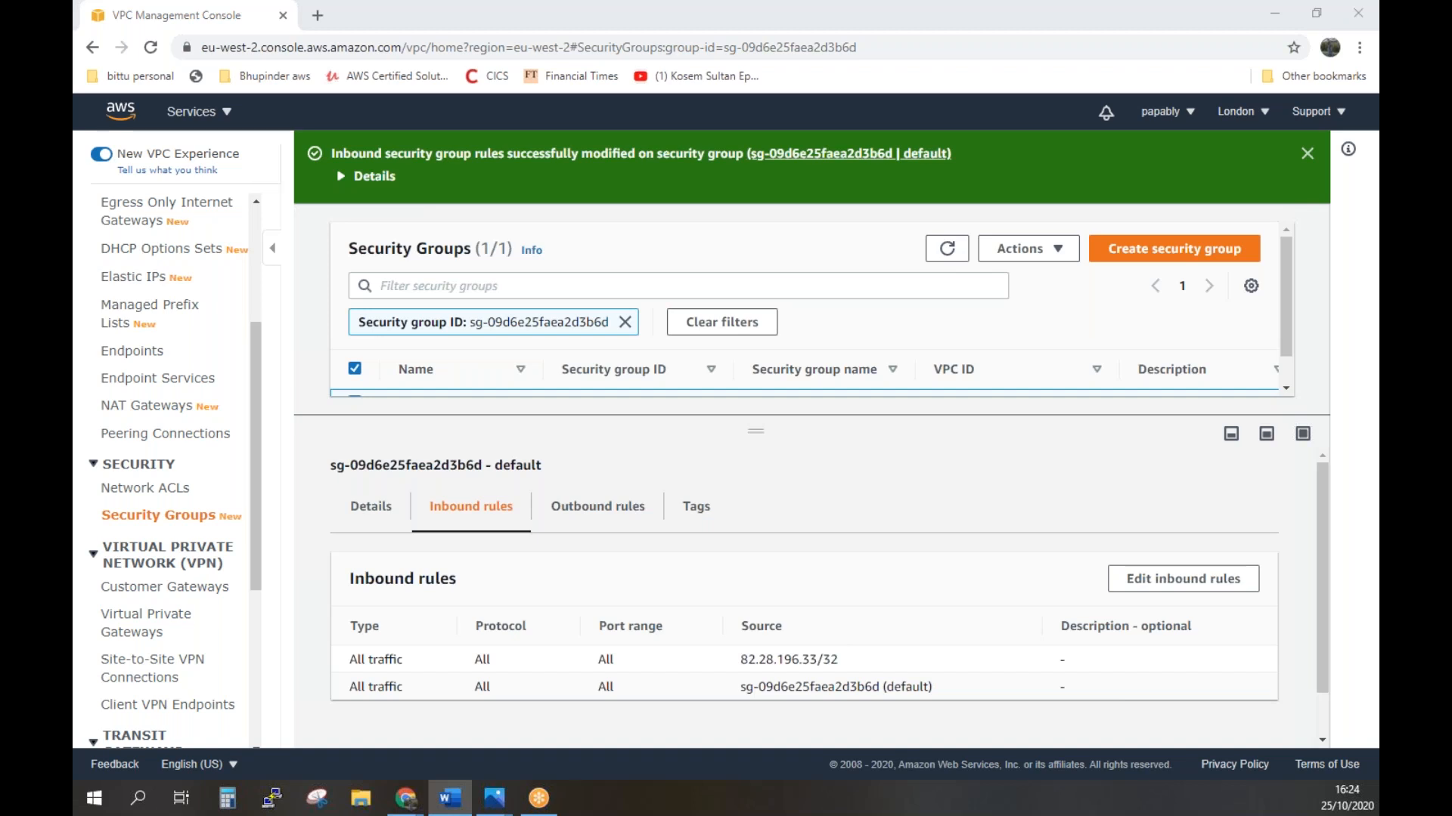
Name My-VPC's default network ACL "My- NACLs" and save the name.
left_click(124, 489)
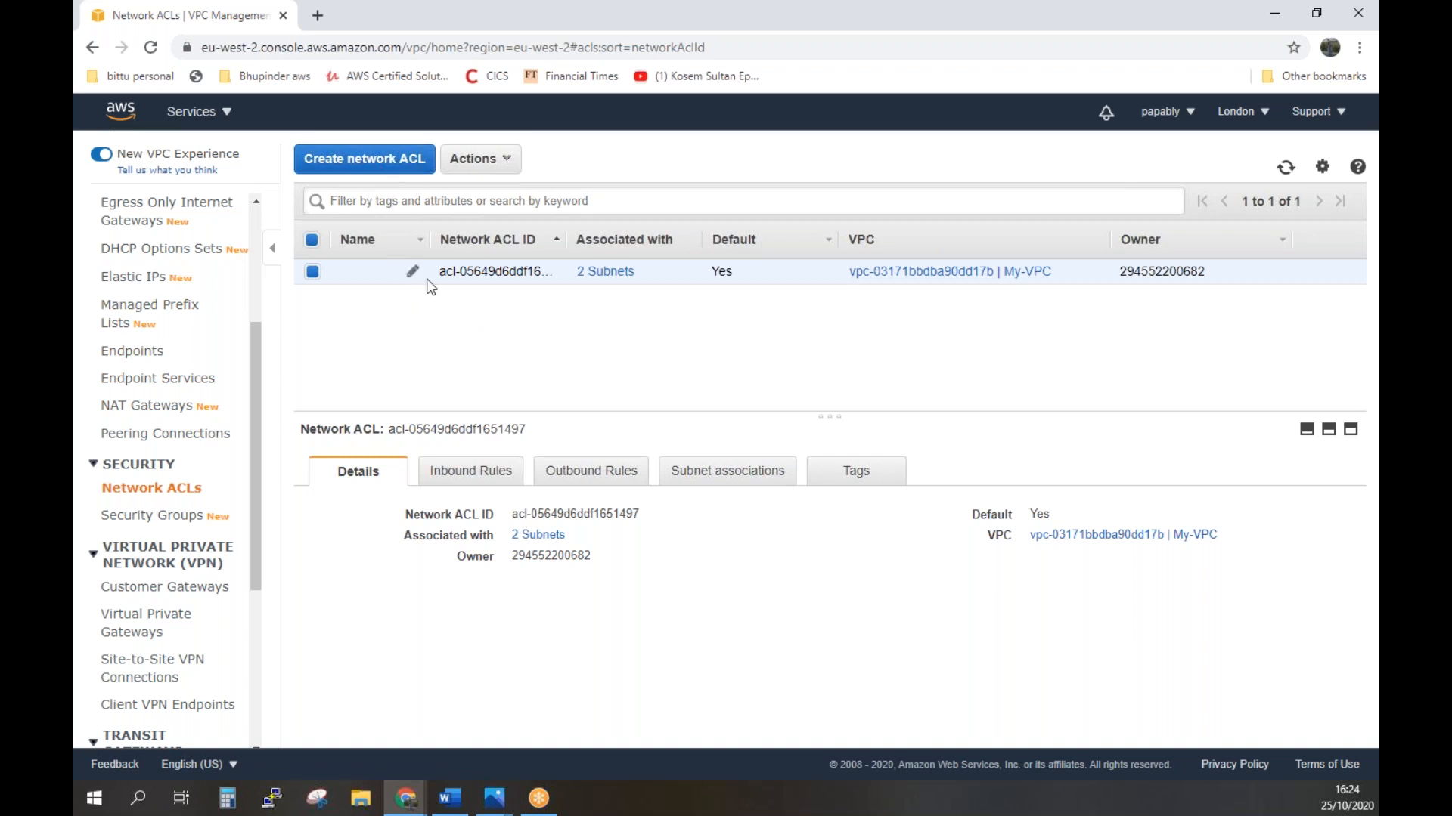
left_click(414, 272)
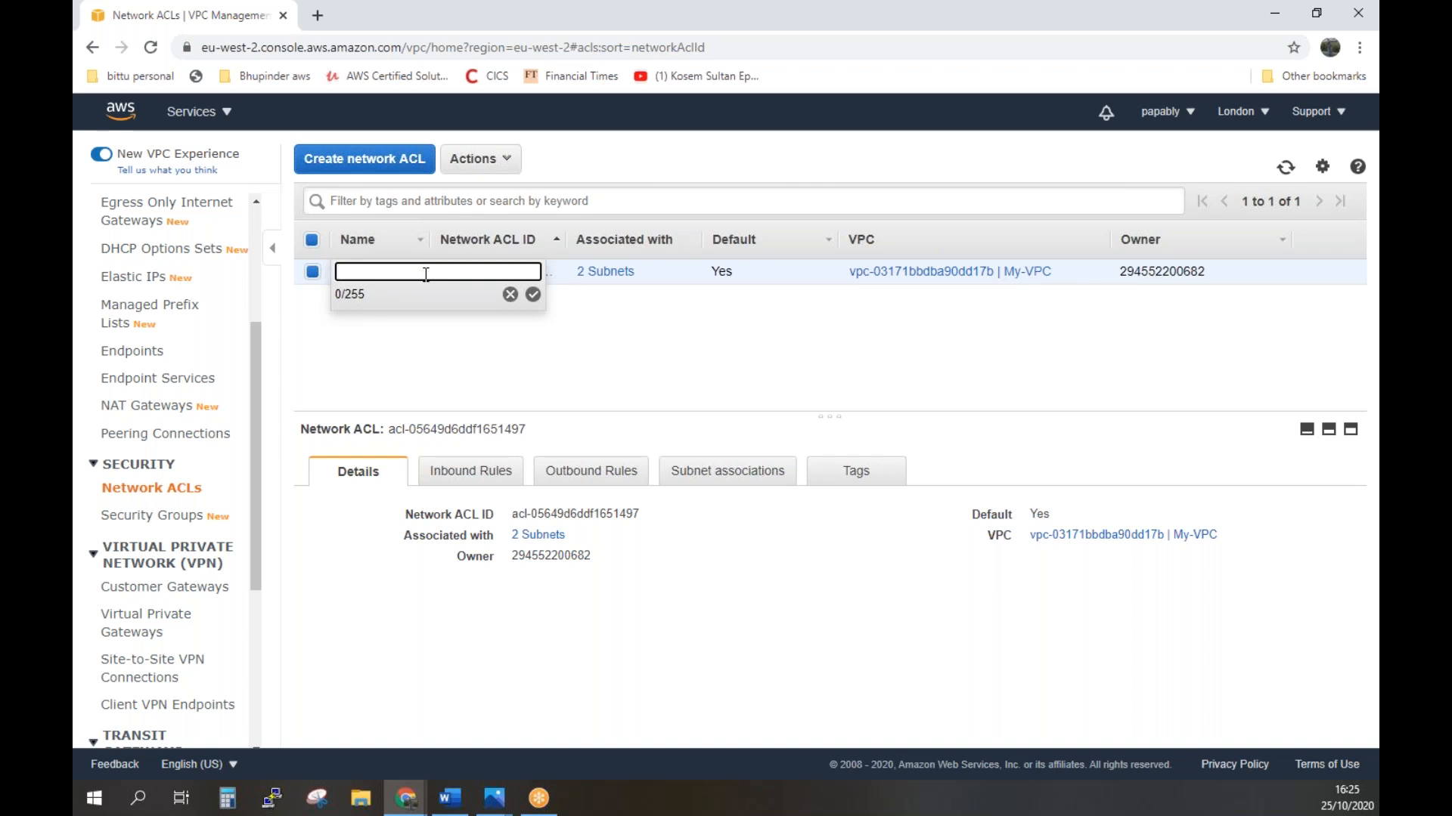
type("My- NACLs")
left_click(533, 297)
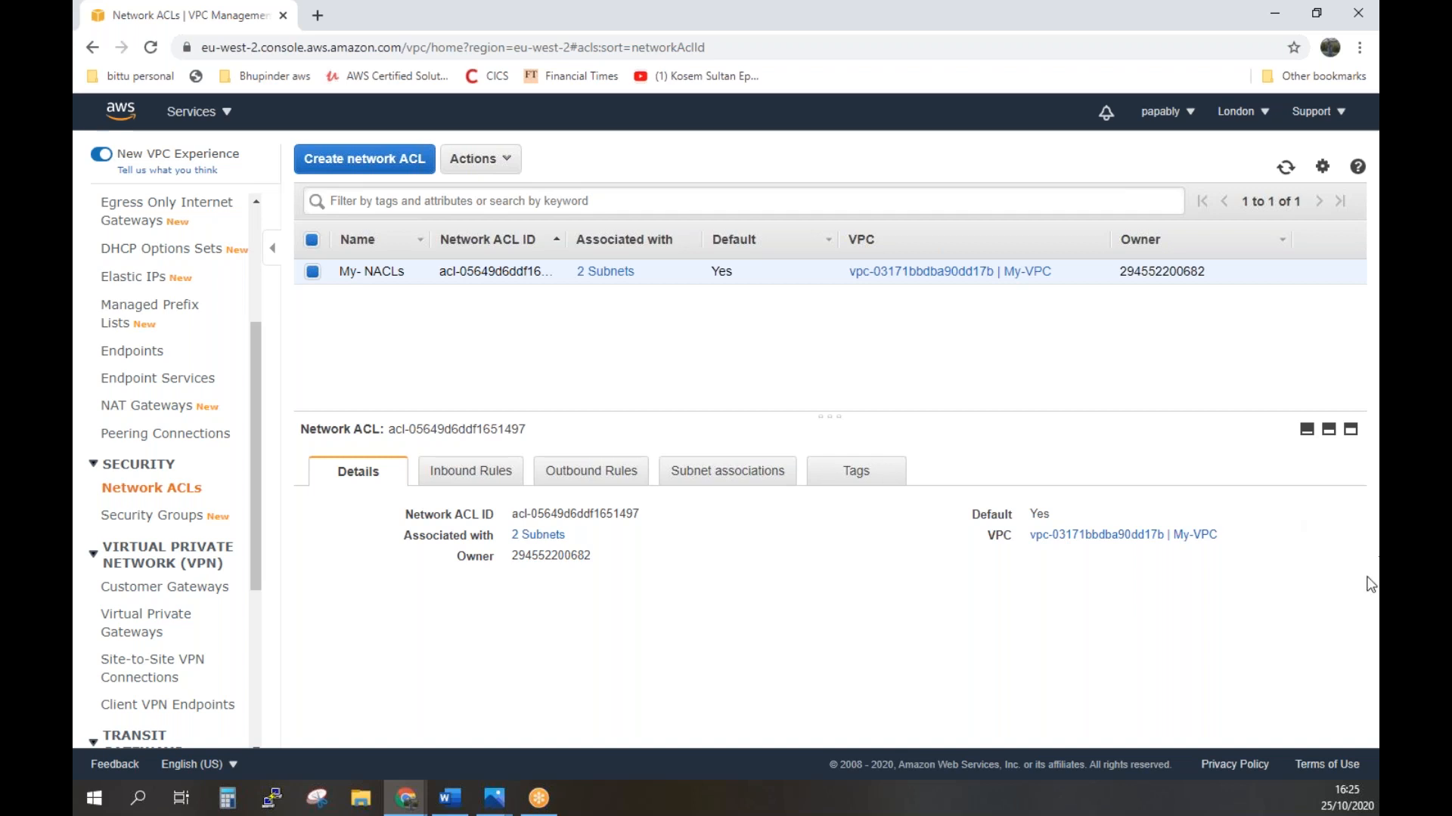
Set the source of inbound rule 100 in My- NACLs to the copied My IP address range and save the rules.
left_click(453, 470)
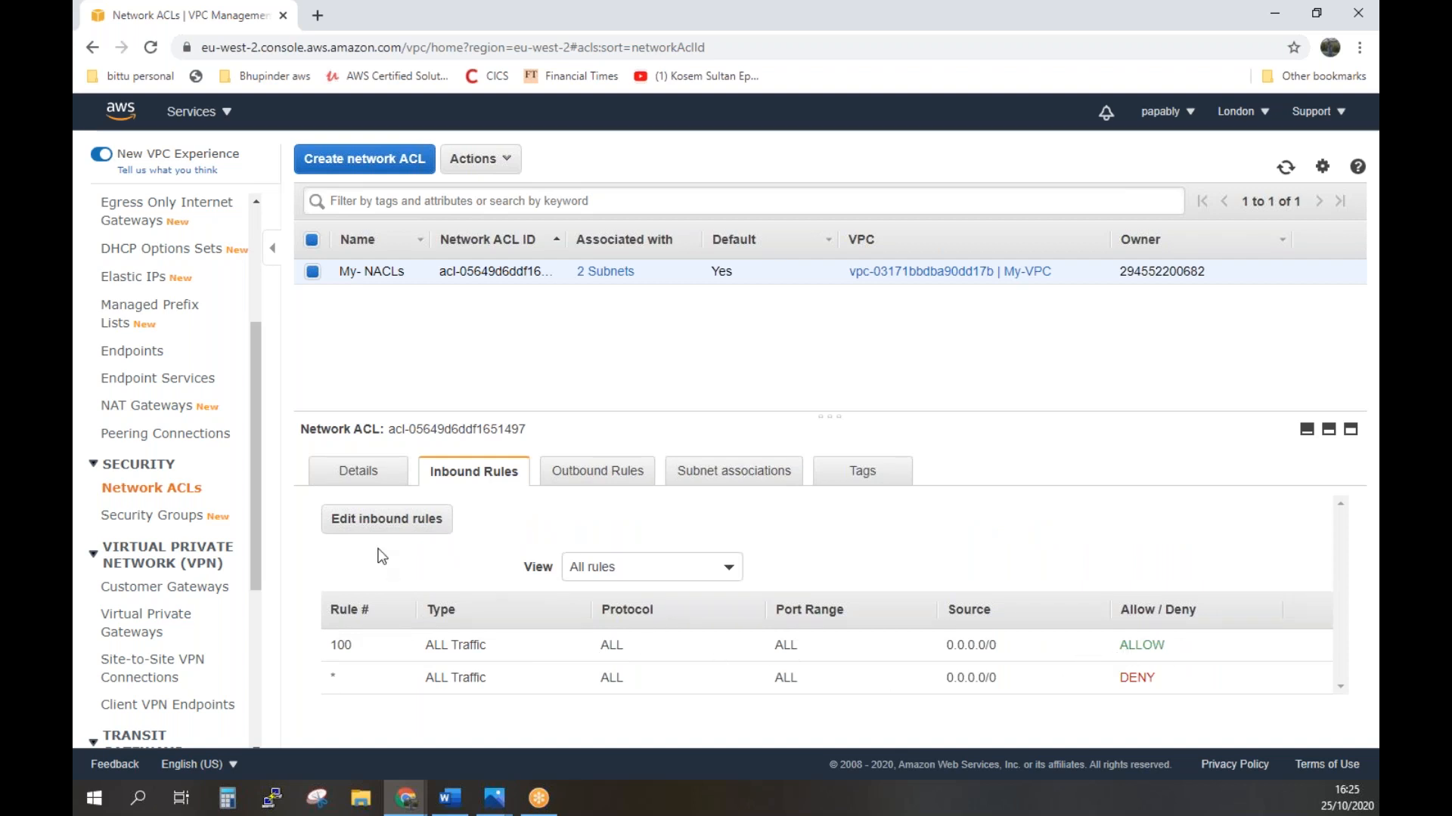
left_click(377, 526)
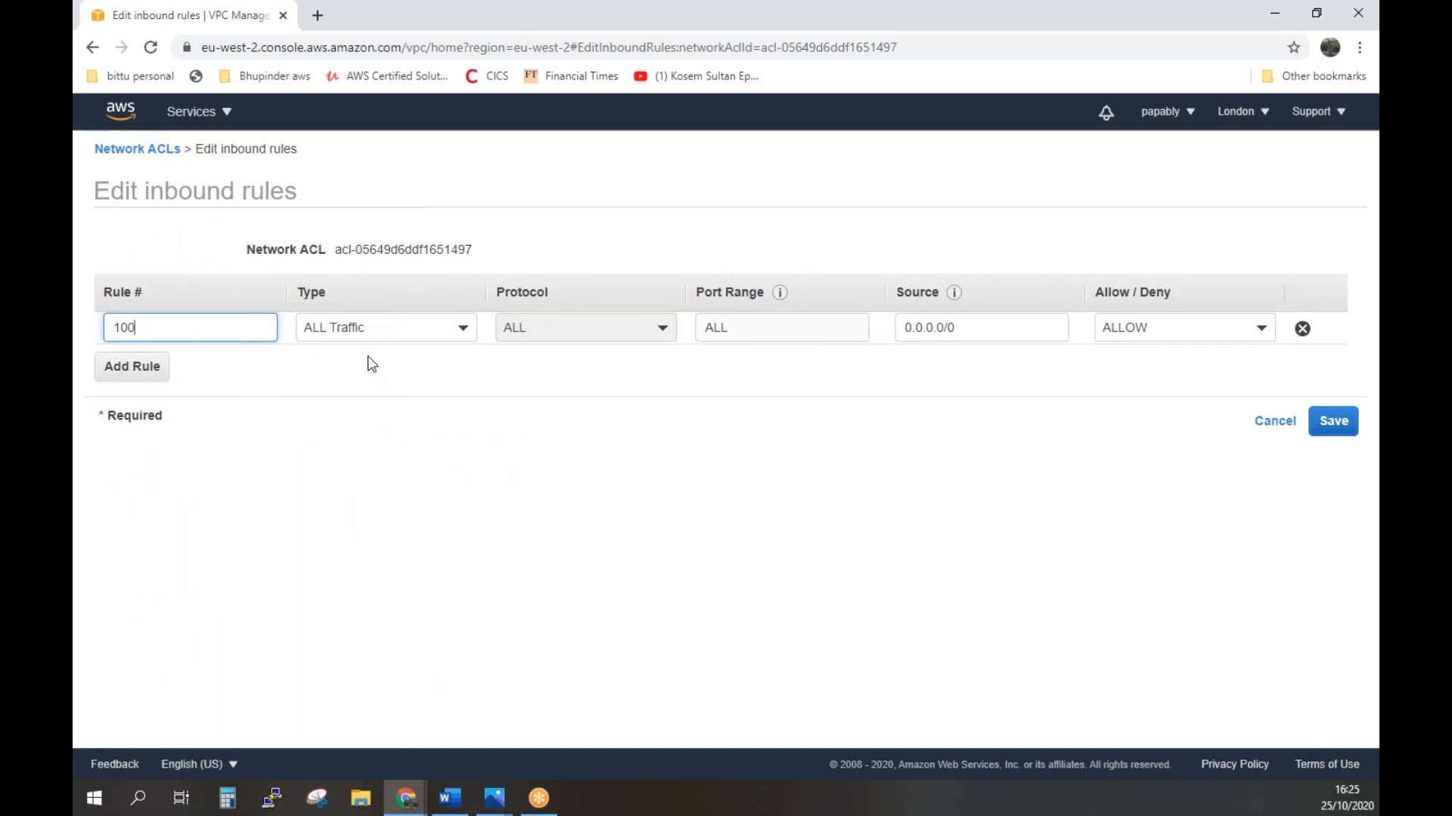
left_click_drag(1008, 334, 906, 328)
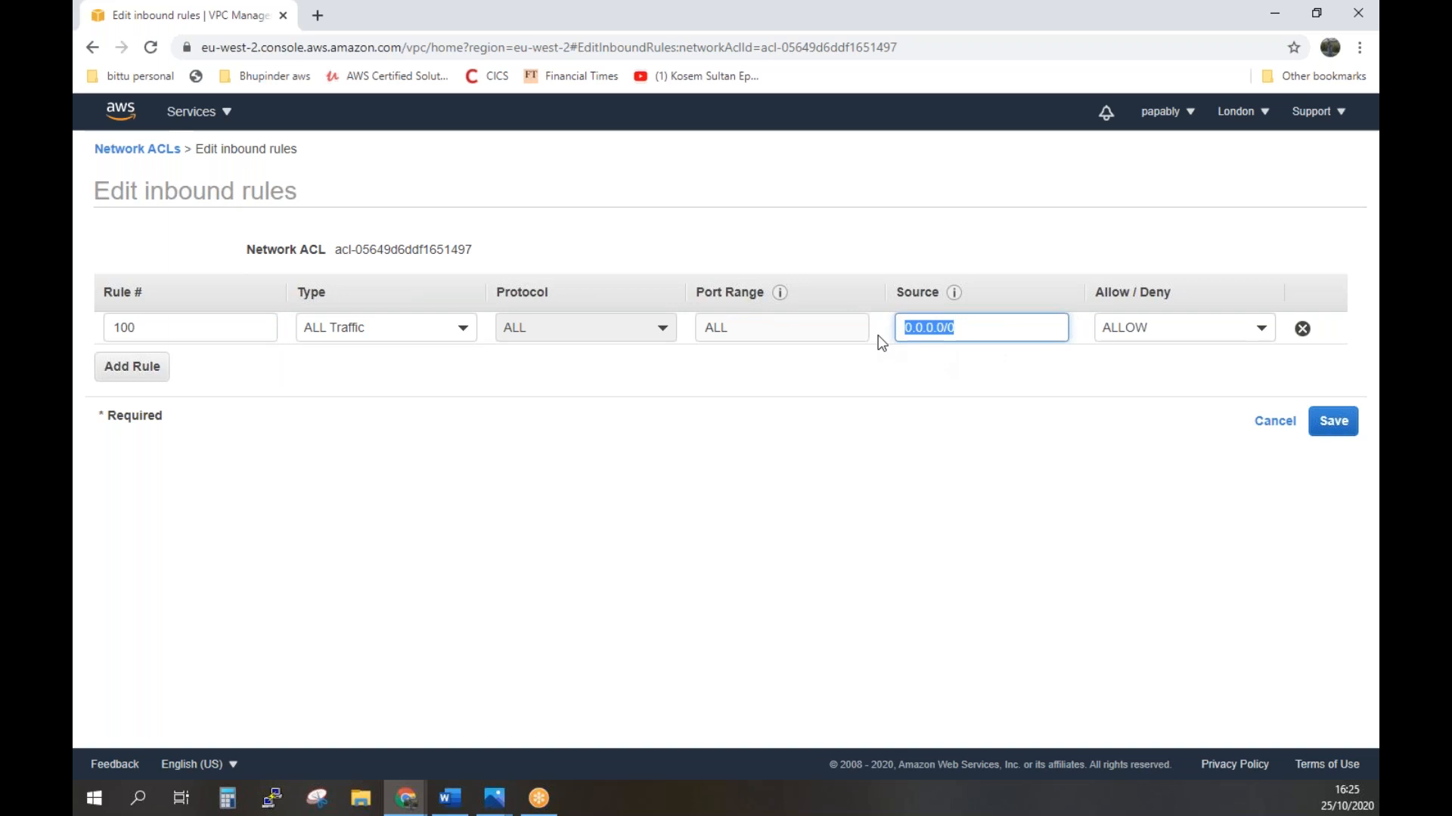
right_click(940, 331)
left_click(992, 421)
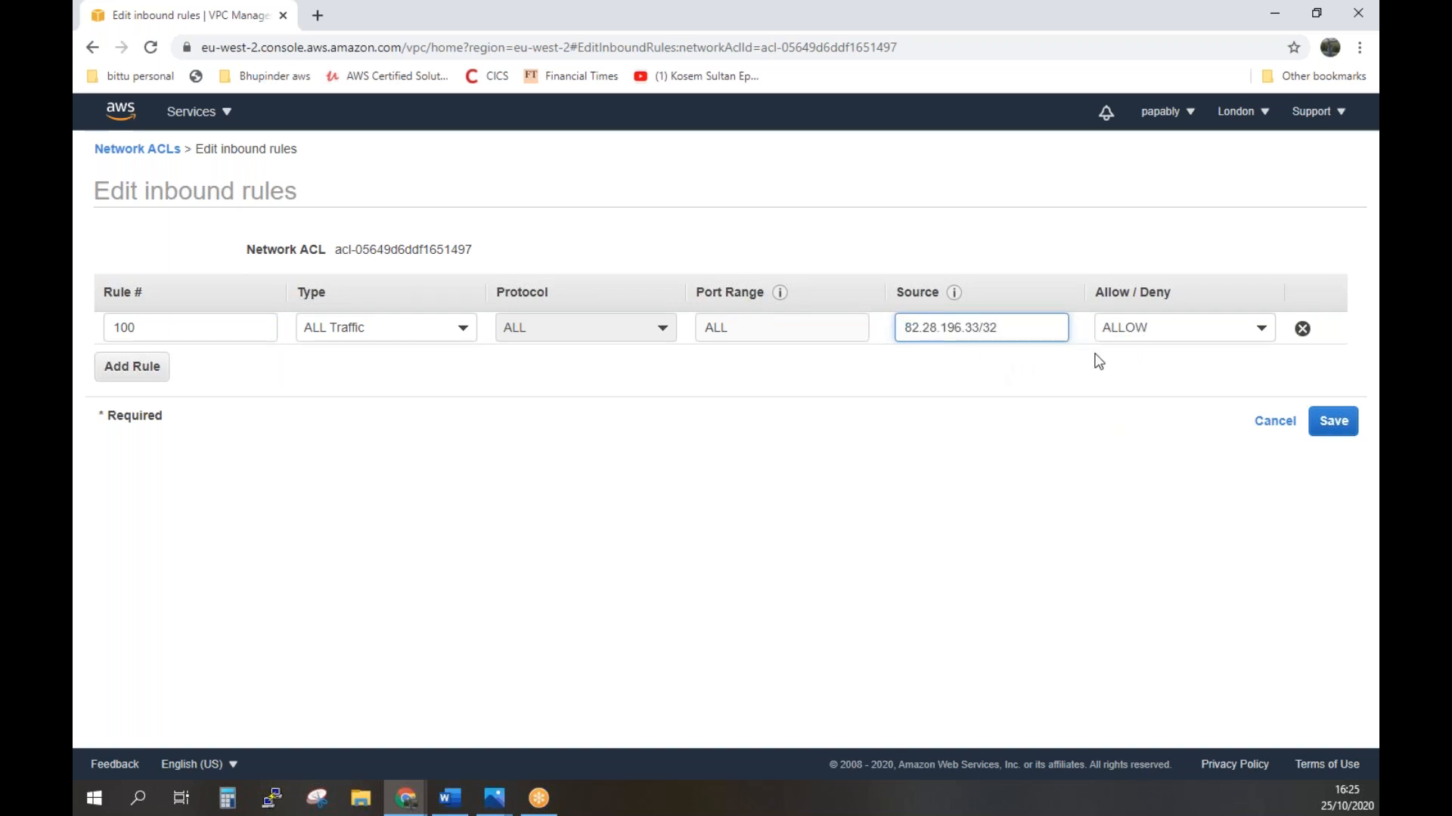
left_click(1350, 438)
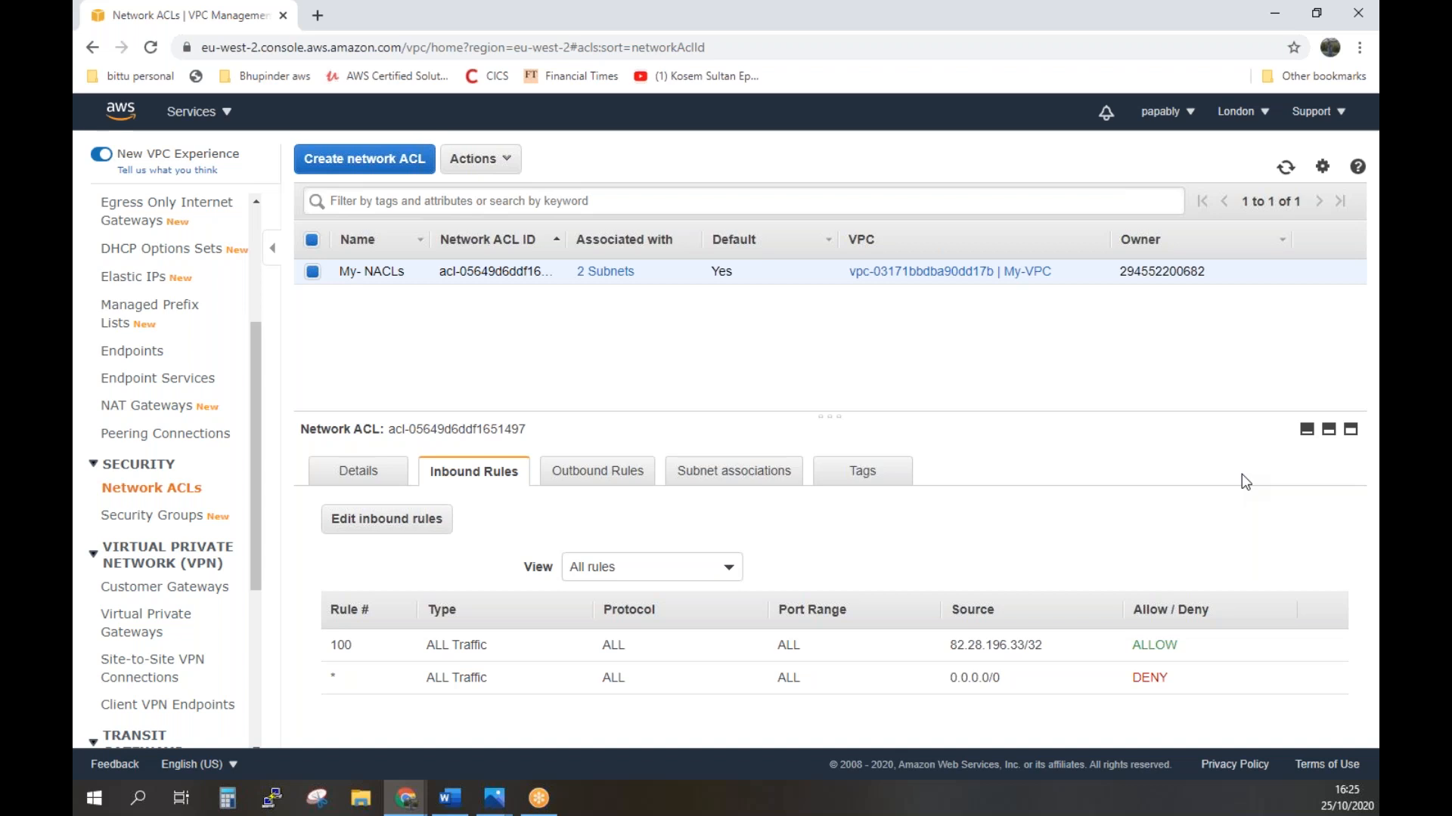
Review the inbound and outbound rules of My-Security Group, and return to the network ACLs.
left_click(155, 517)
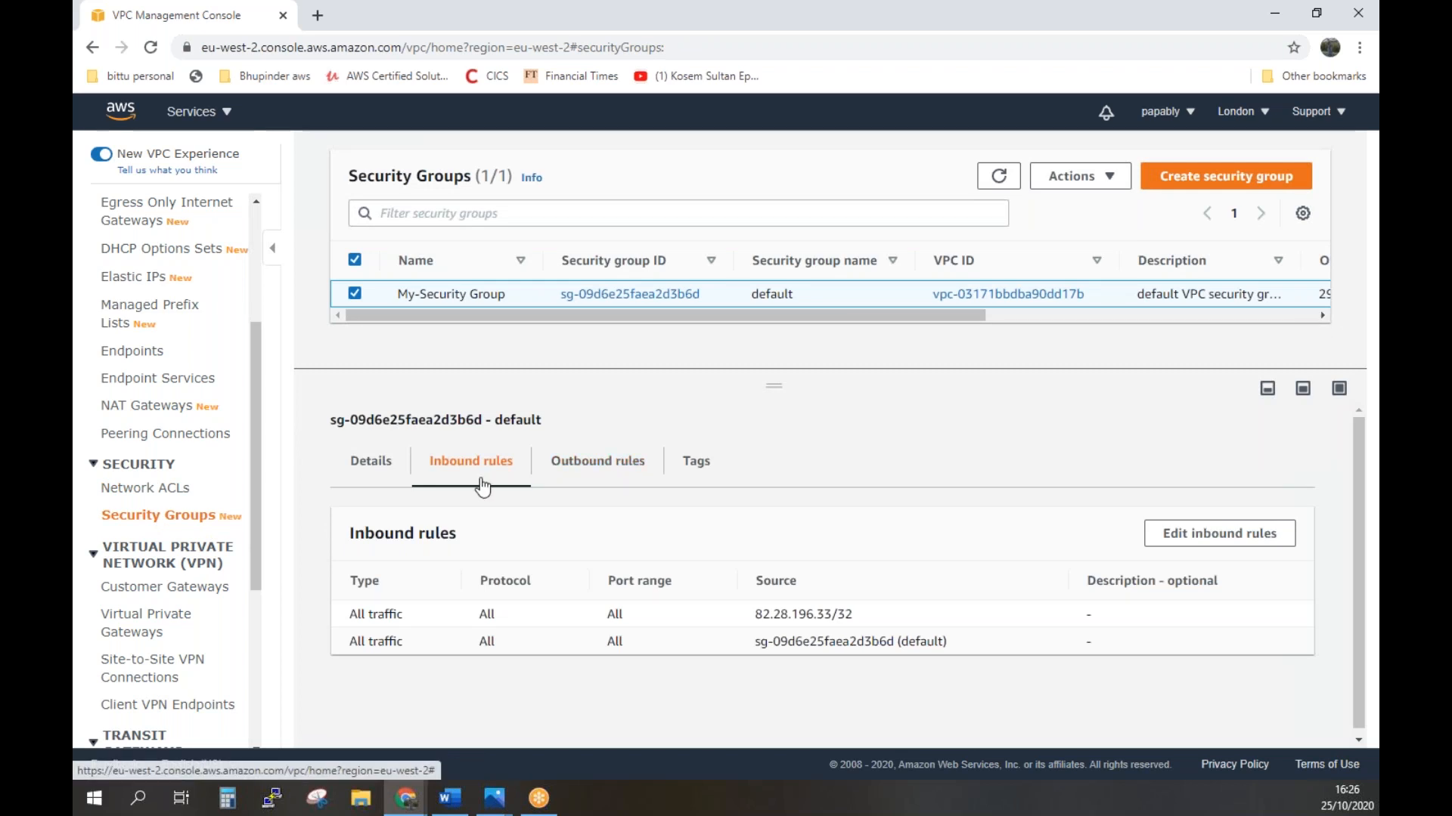
left_click(594, 468)
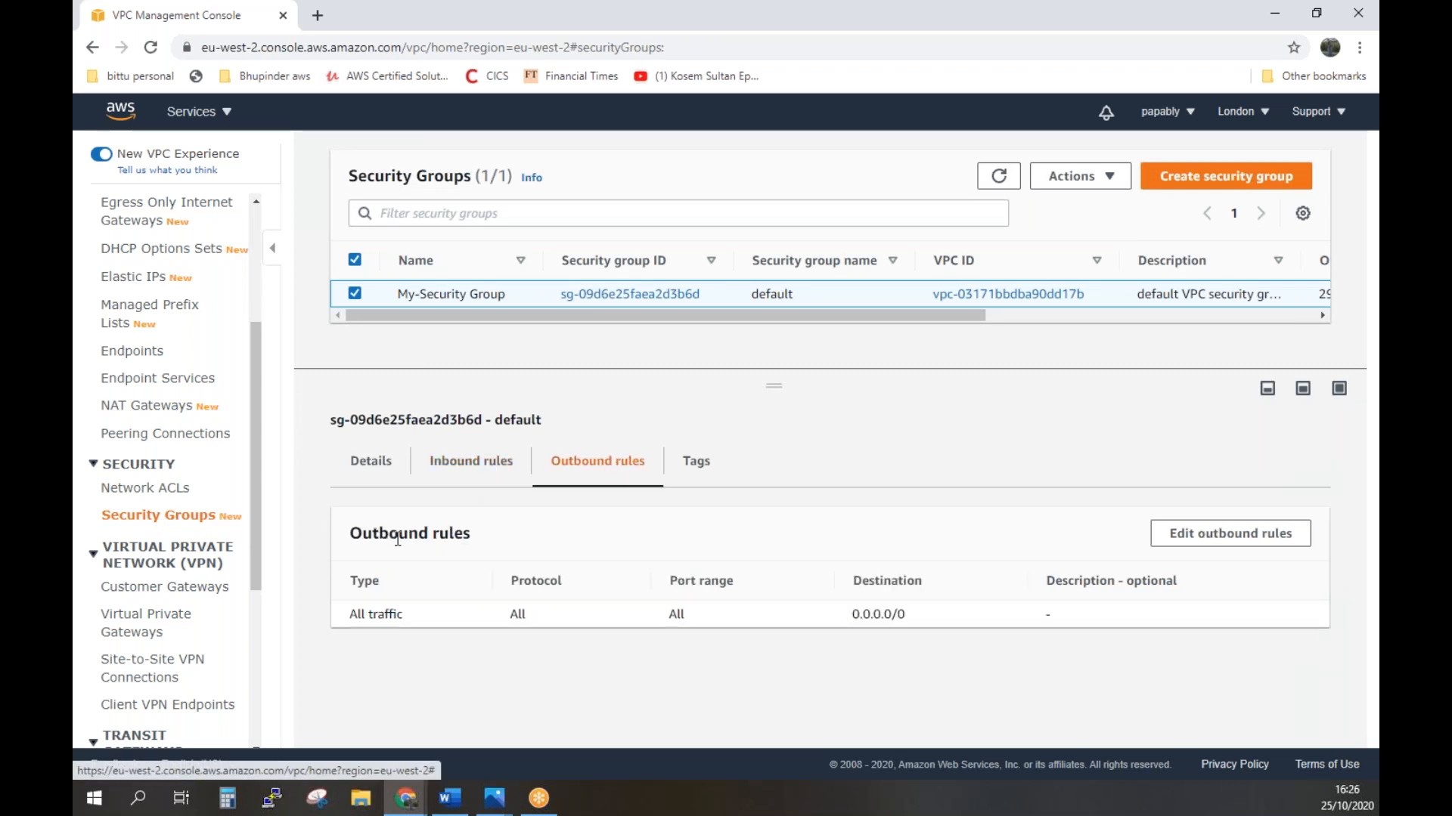
left_click(145, 493)
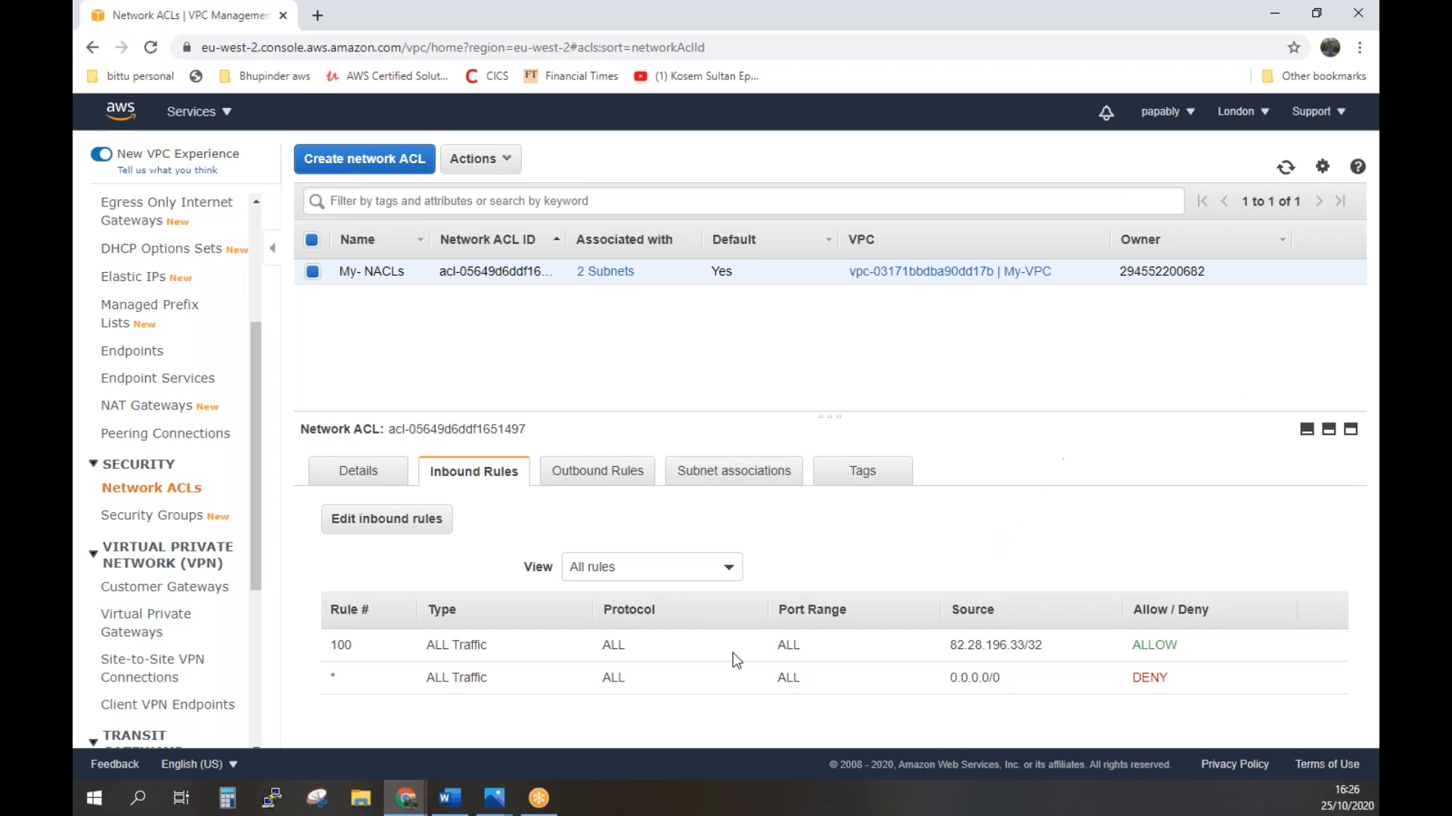
Start launching a new EC2 instance from the Amazon Linux 2 AMI (HVM), SSD Volume Type, with the t2.micro instance type.
left_click(197, 113)
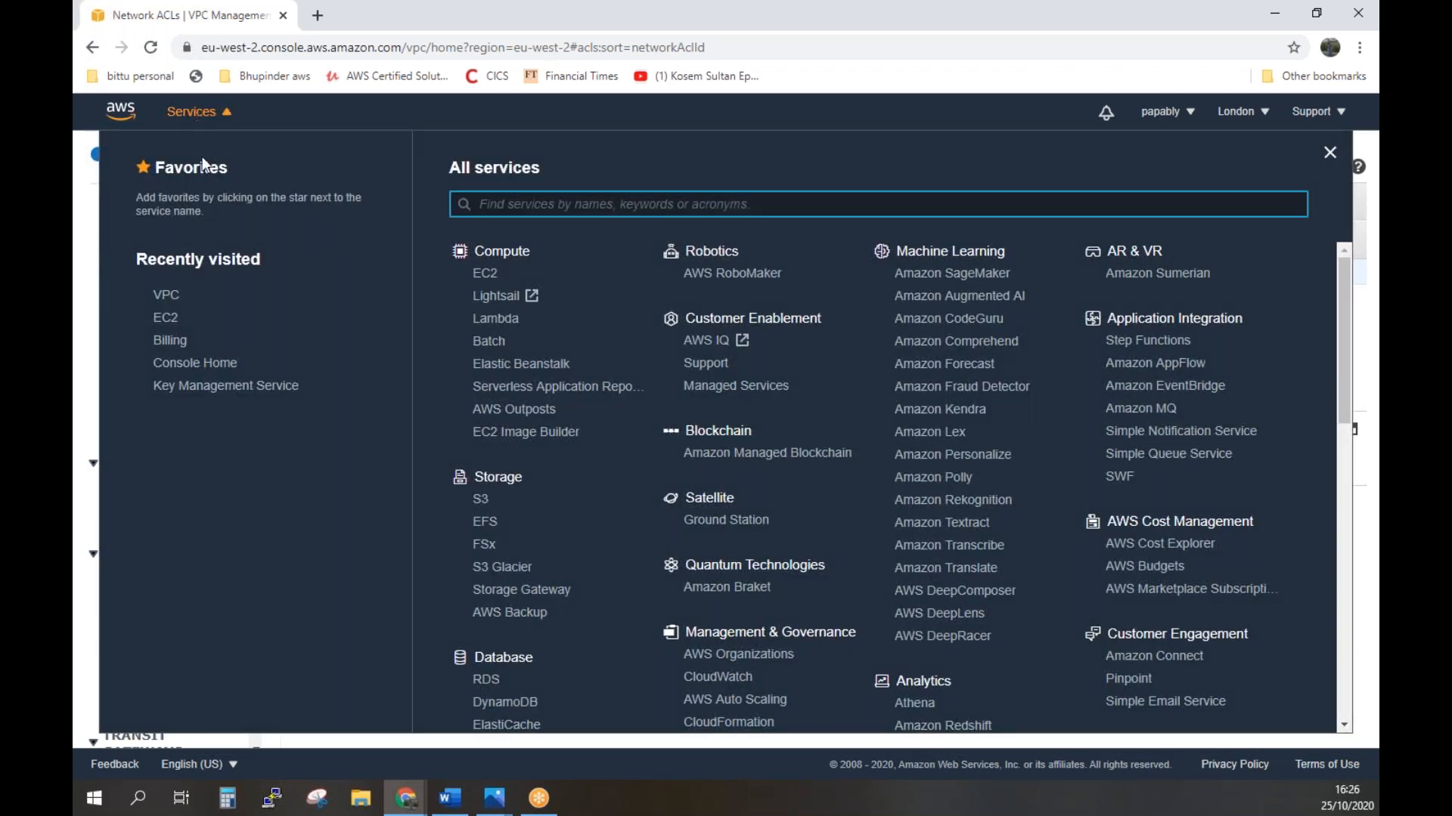
left_click(166, 318)
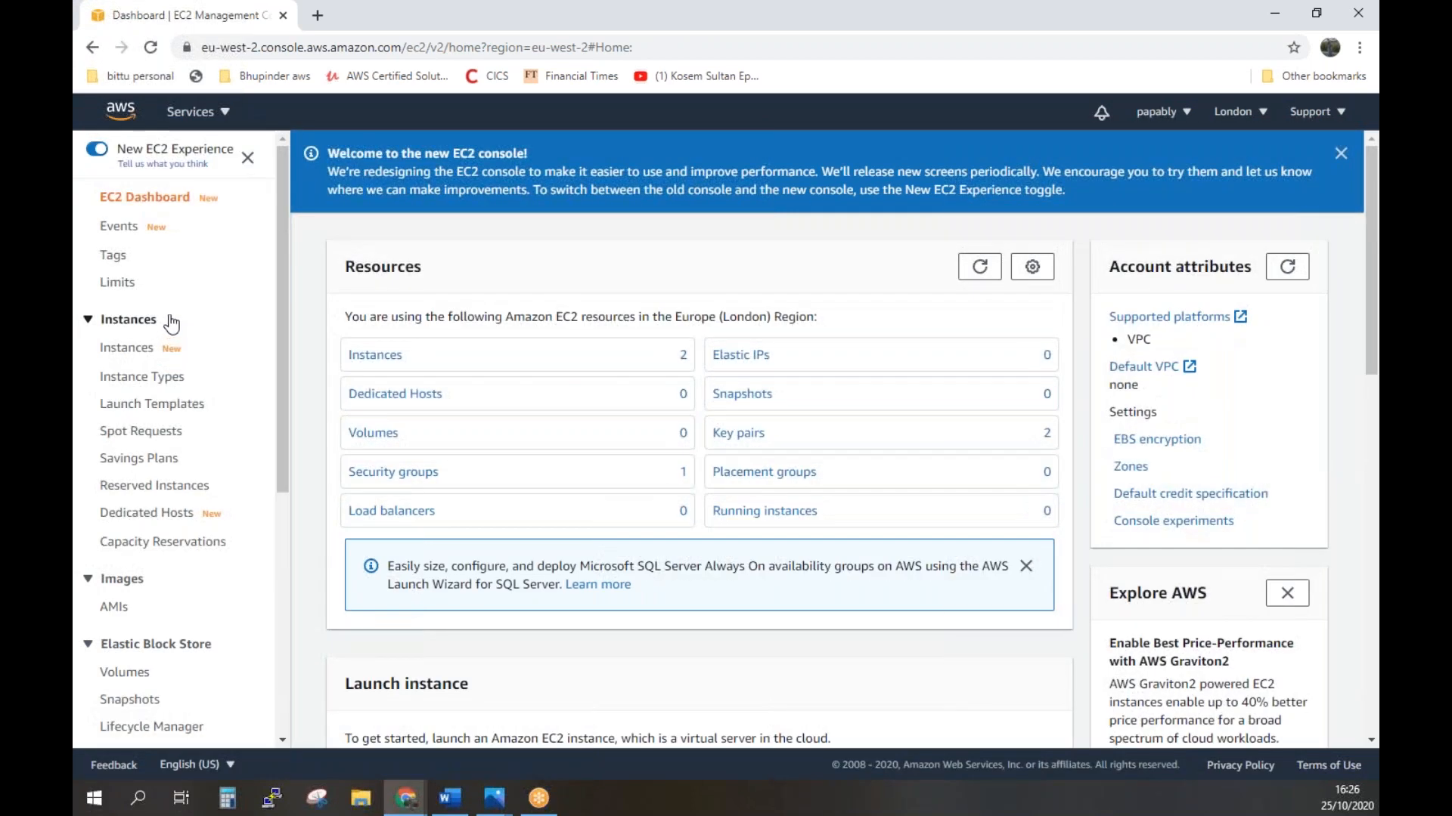
left_click(374, 355)
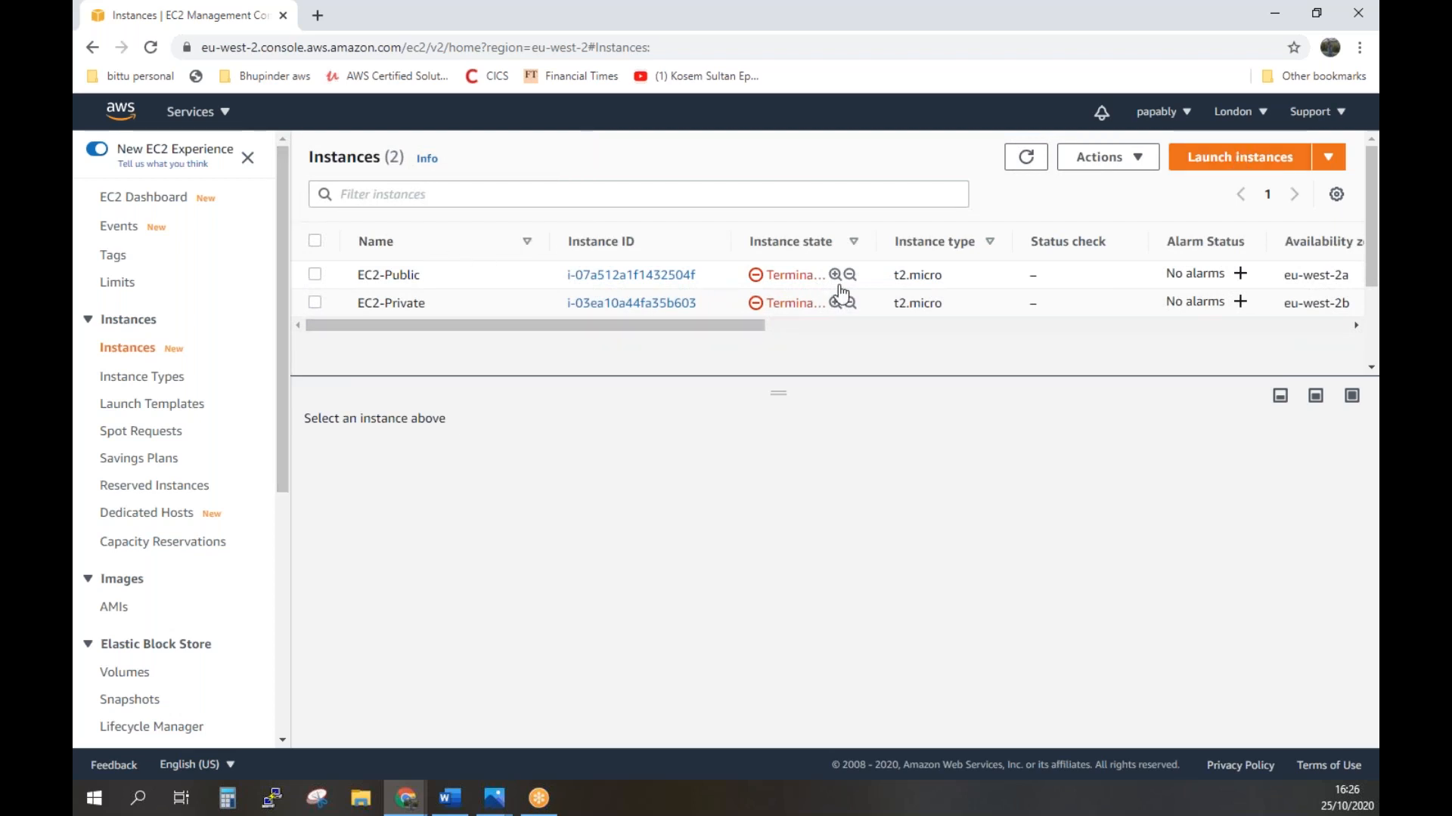
left_click(1237, 163)
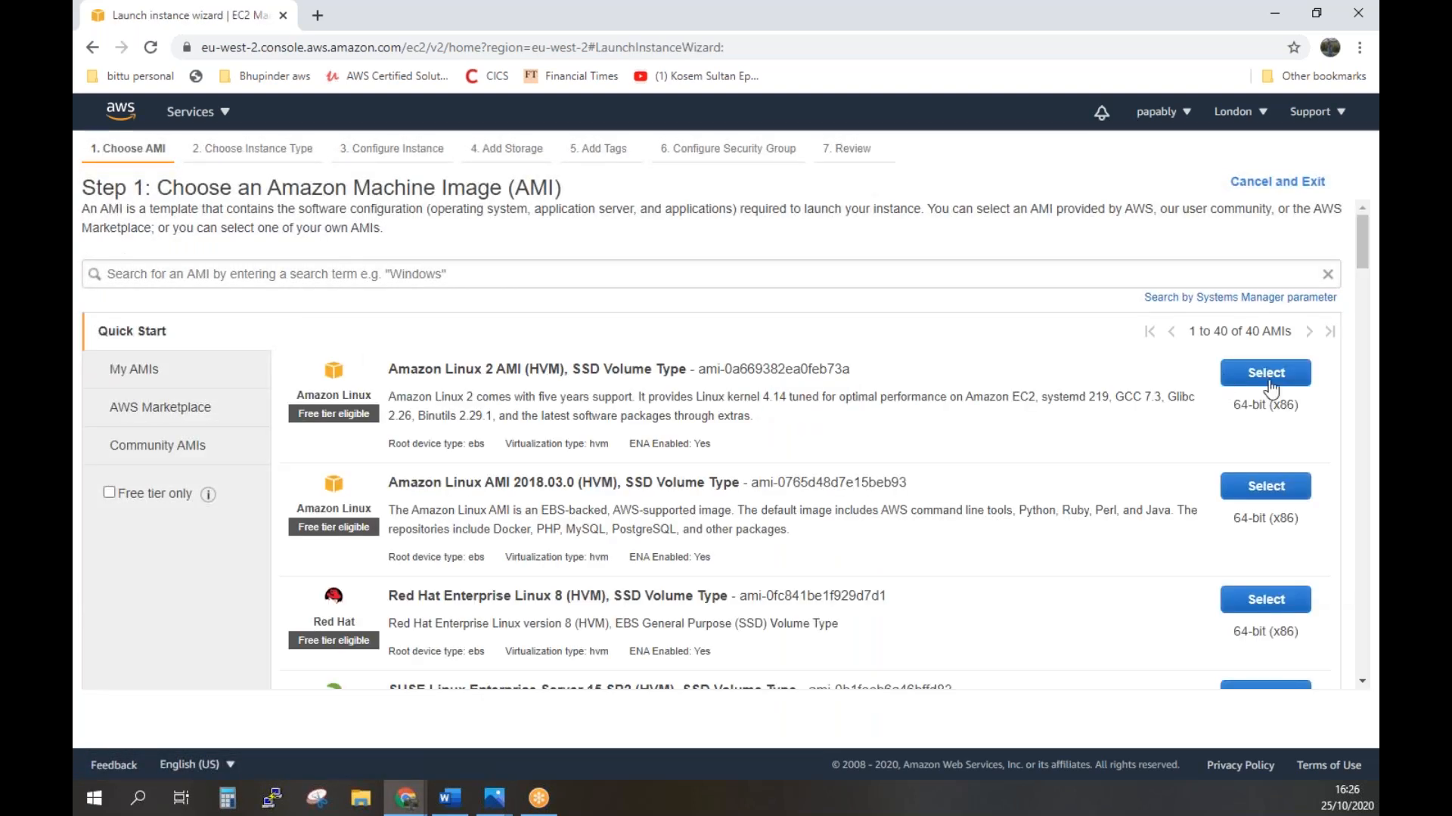
left_click(1249, 386)
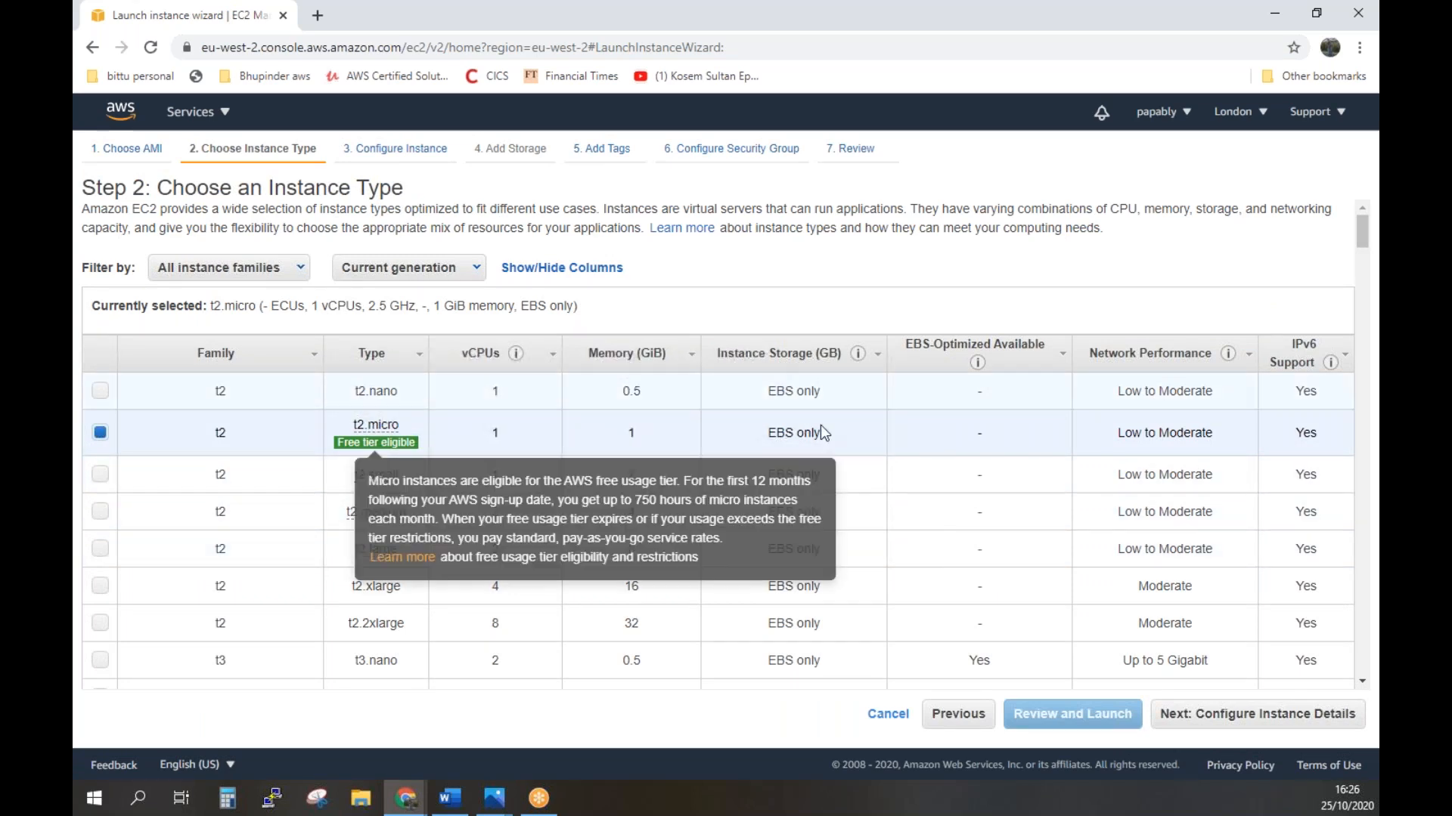
left_click(1248, 714)
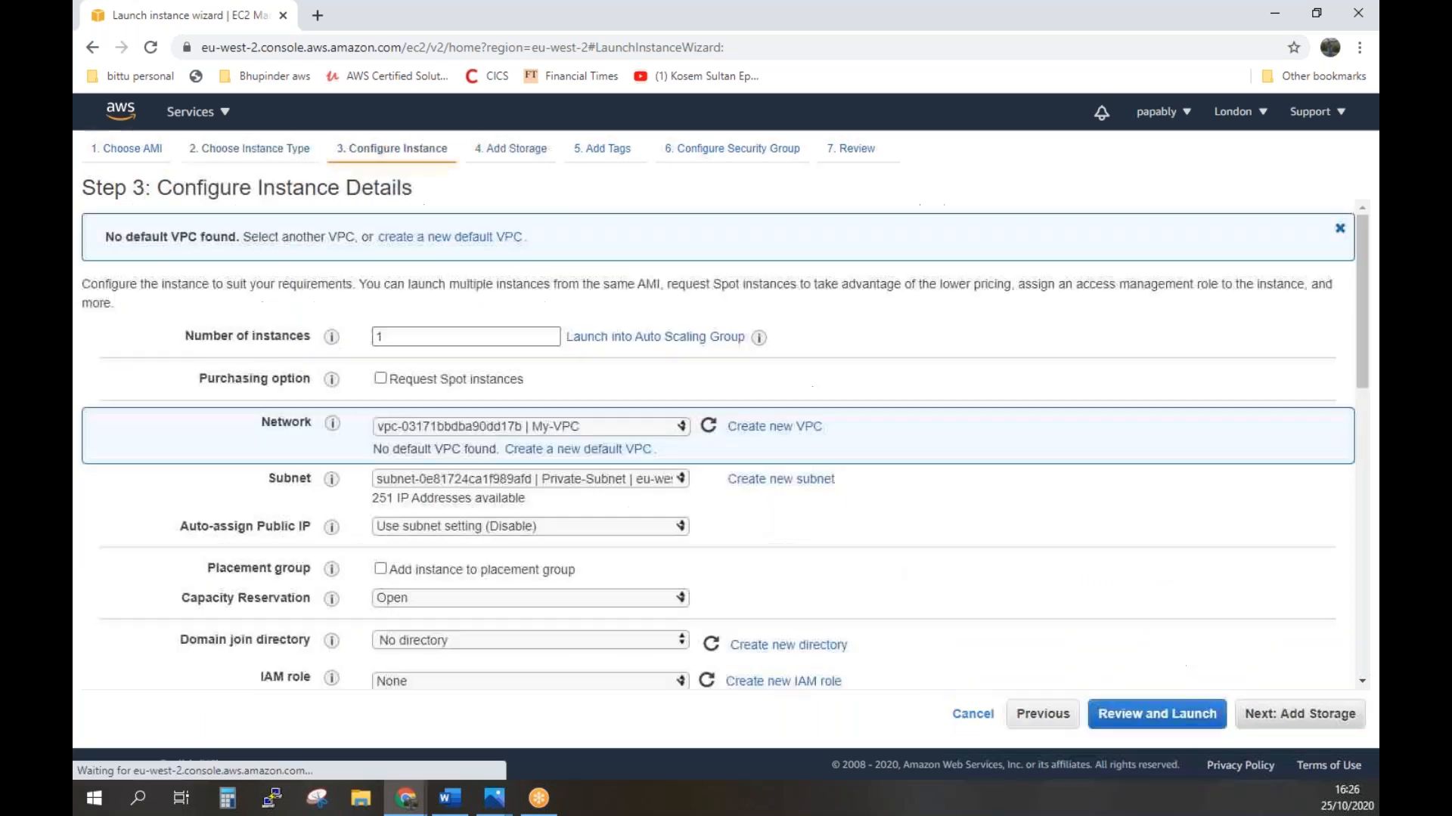
Place the instance in My-VPC's Public-Subnet, enable auto-assigning of a public IP, and accept the instance details.
mouse_move(332, 422)
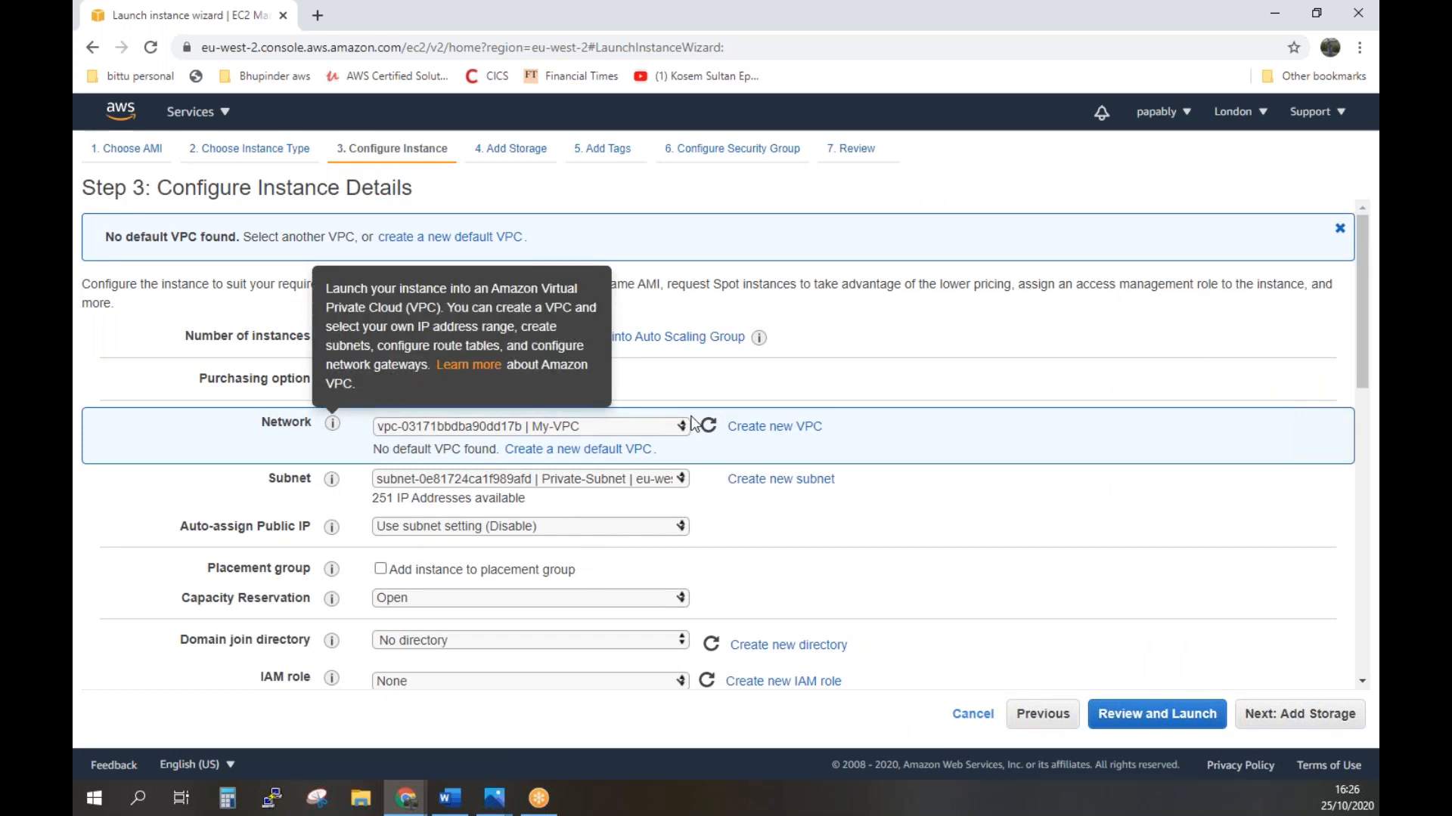
left_click(659, 428)
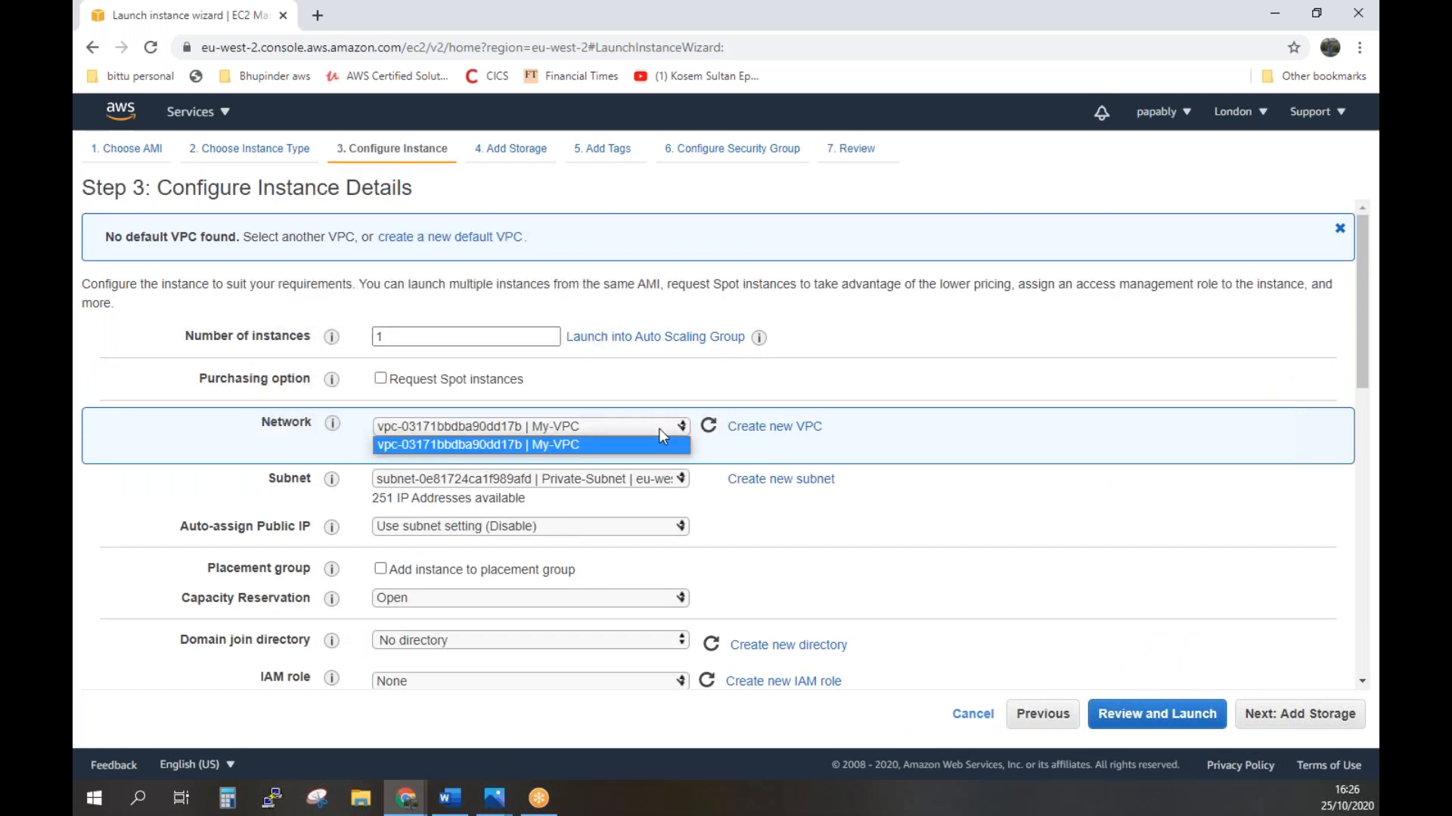
left_click(660, 435)
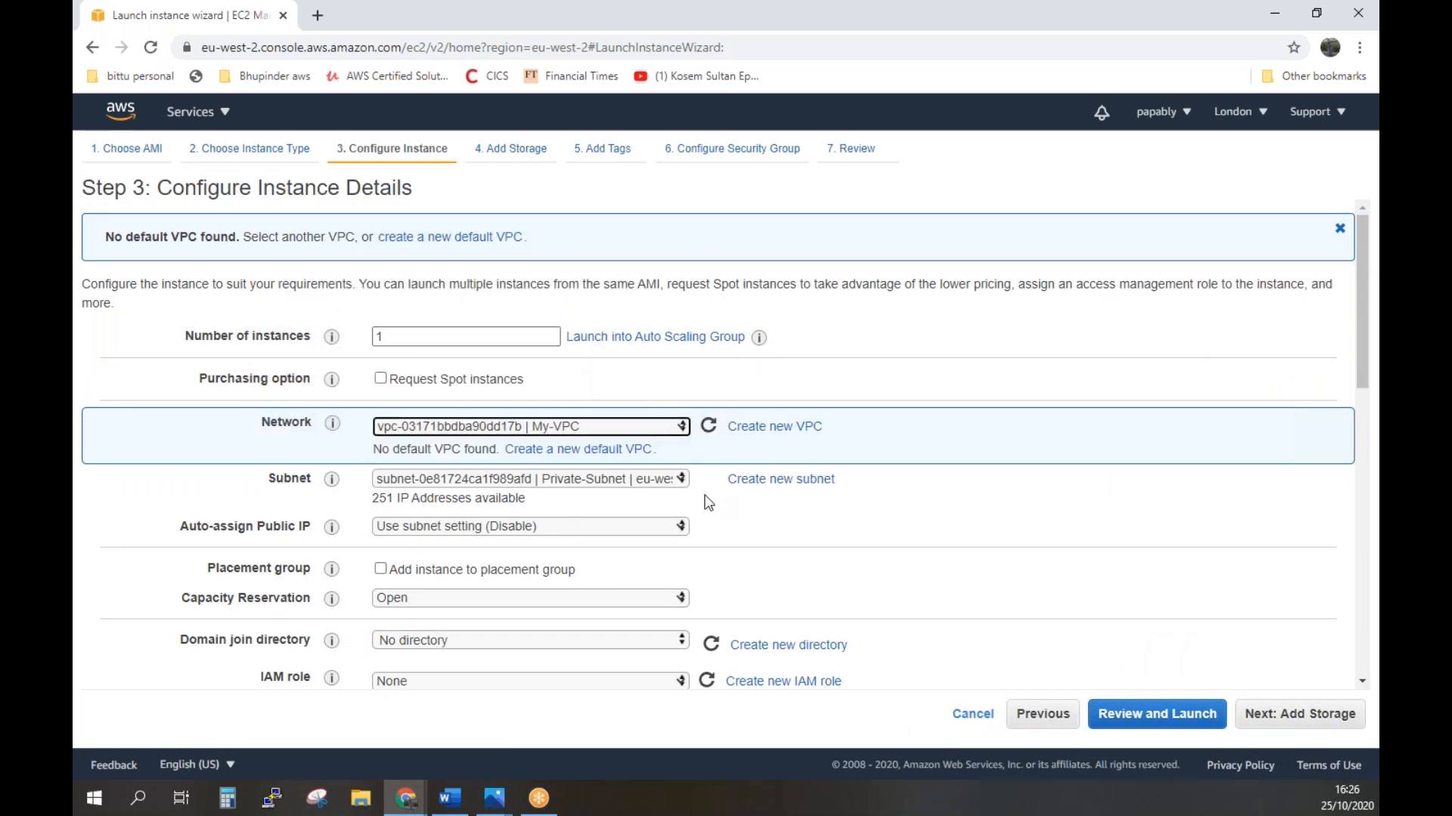
left_click(652, 481)
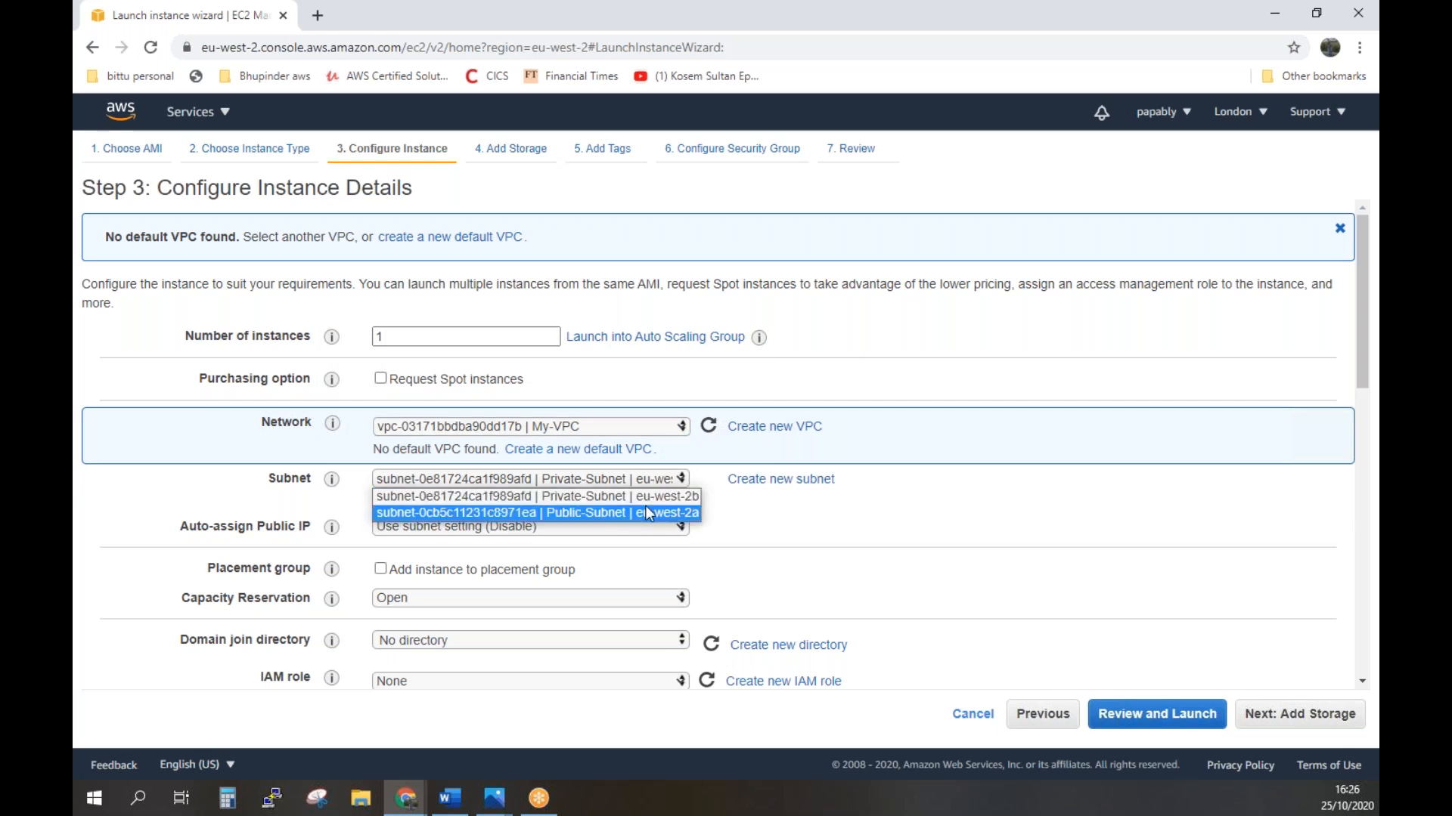
left_click(646, 514)
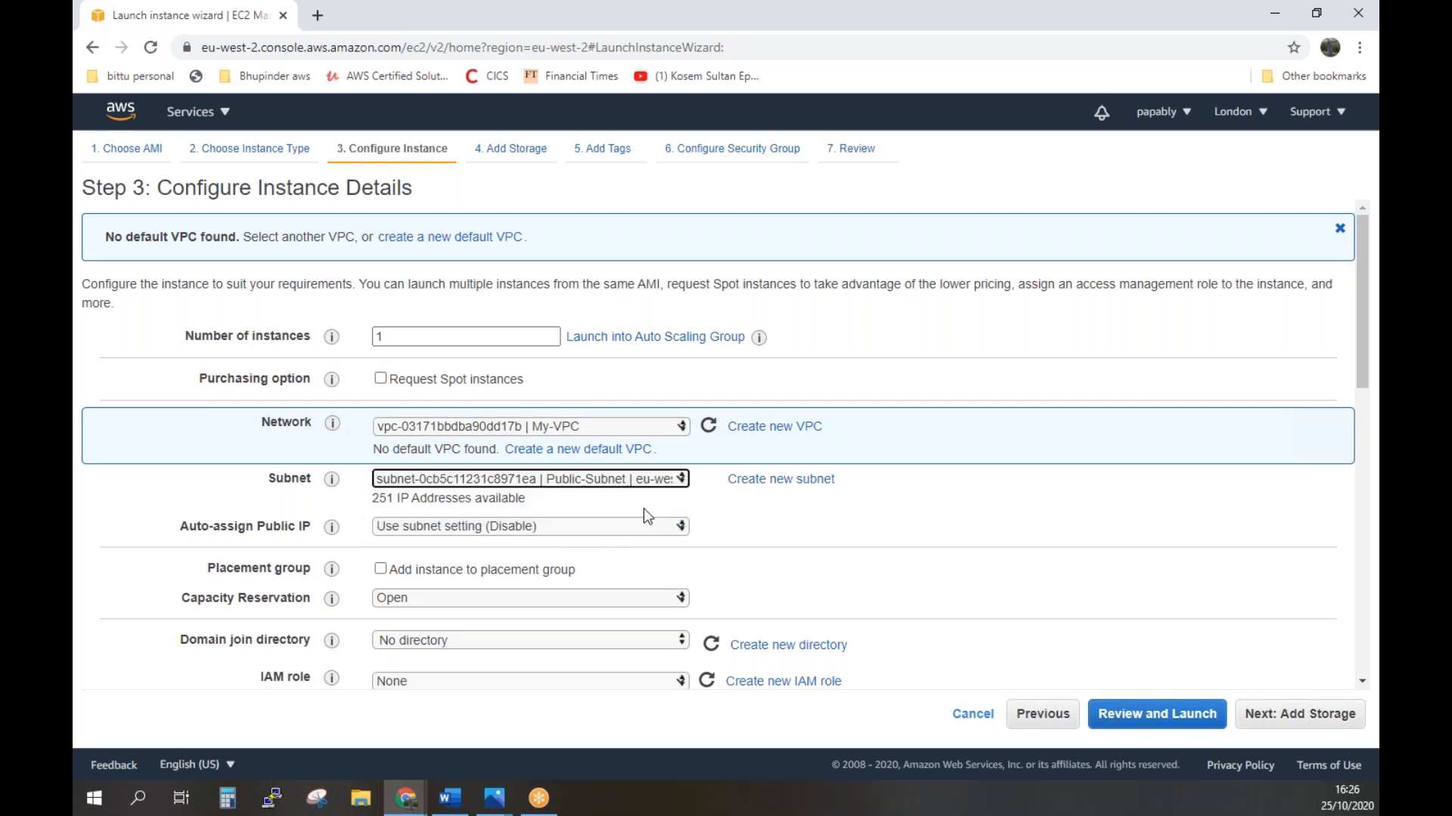
scroll(792, 534, "down", 1)
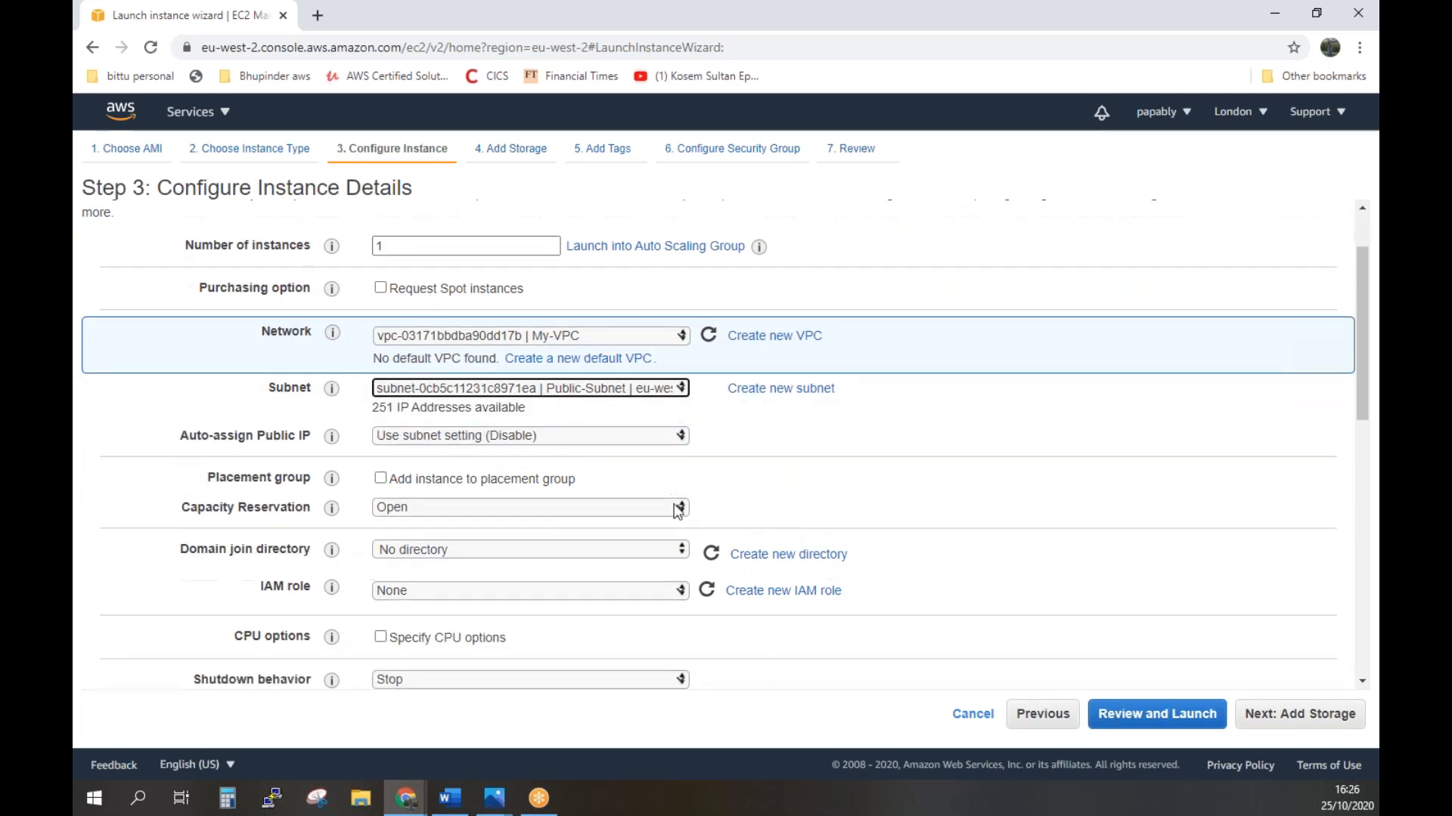
left_click(592, 437)
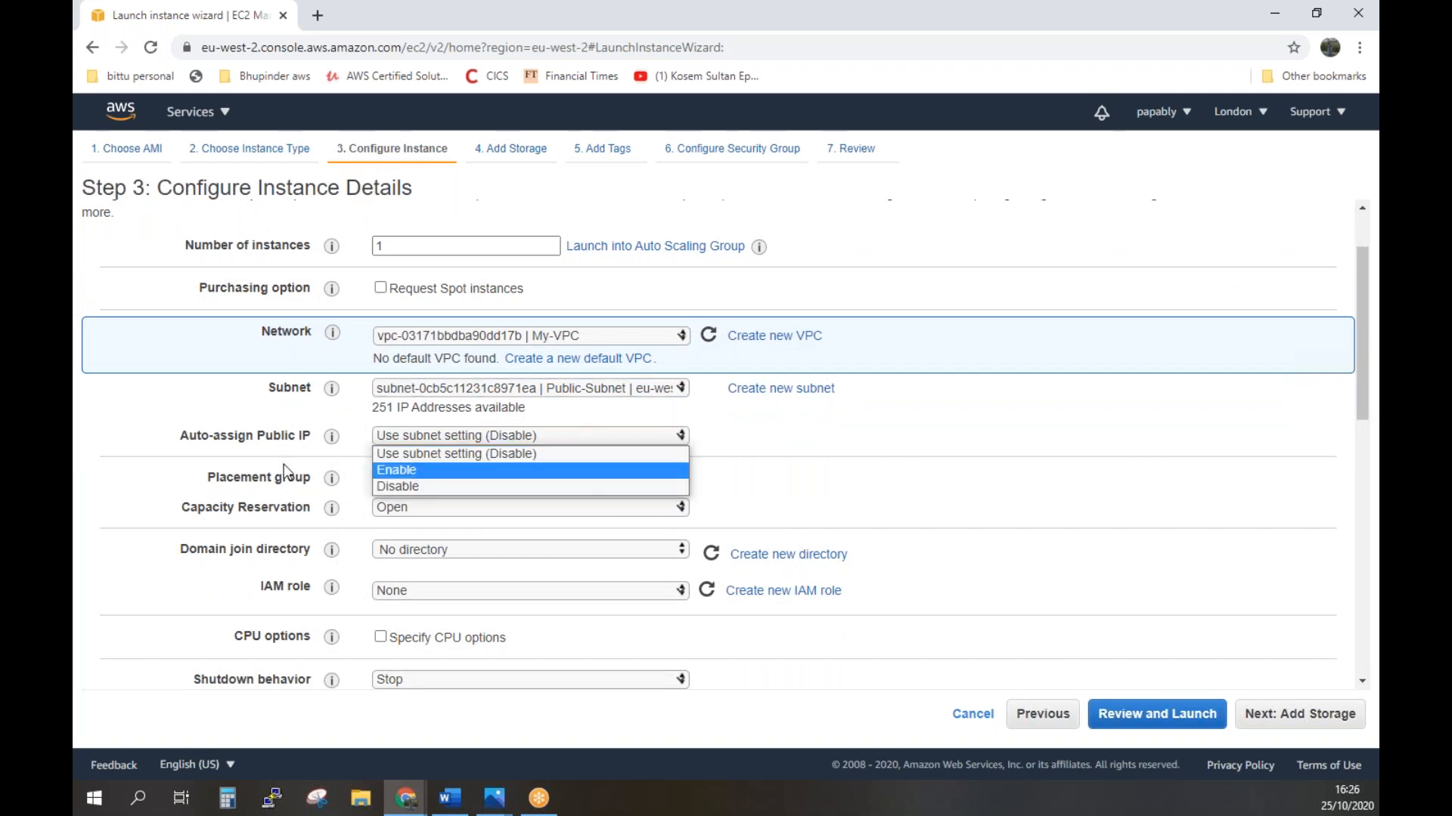
left_click(428, 471)
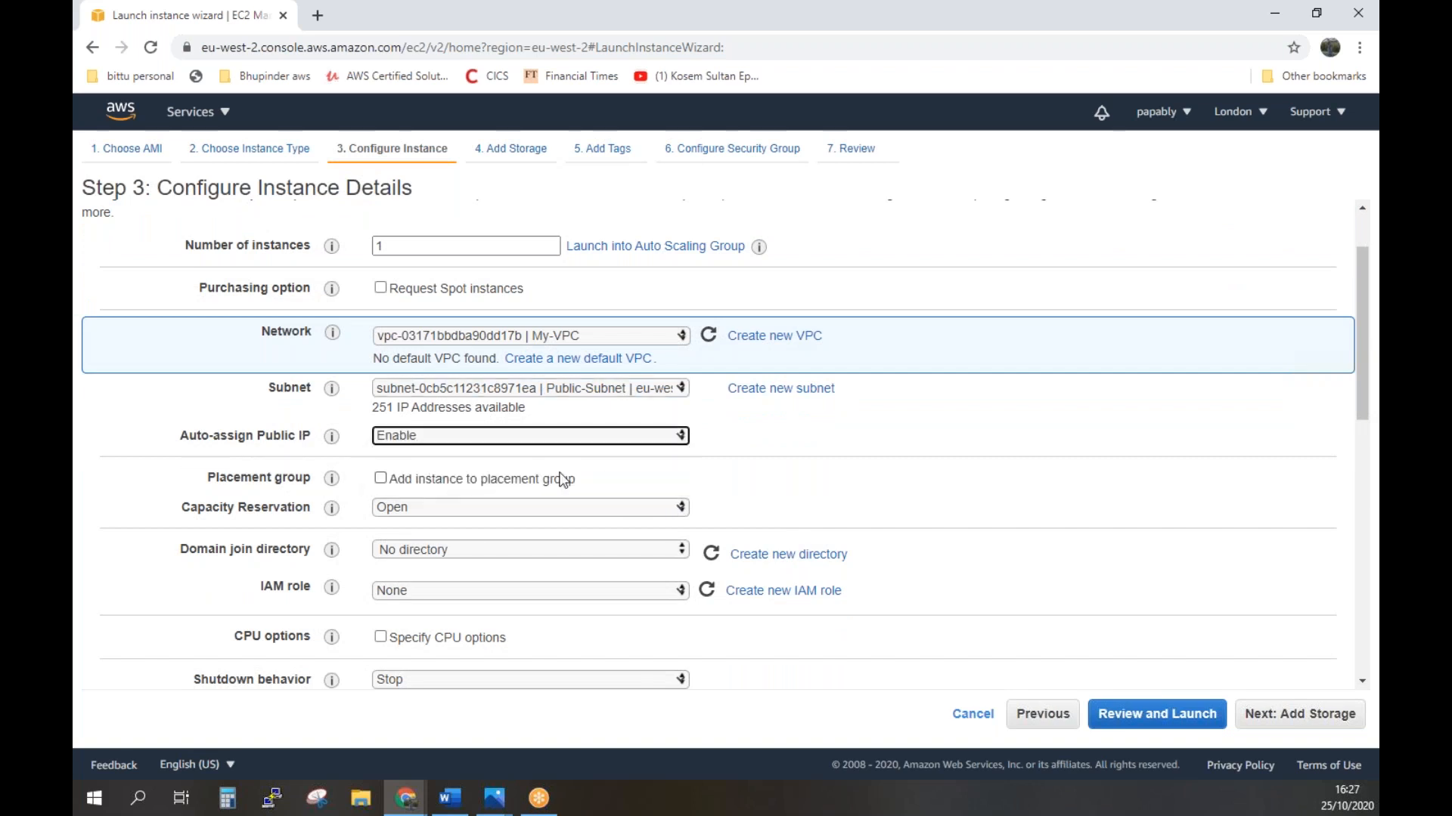
scroll(1060, 496, "down", 1)
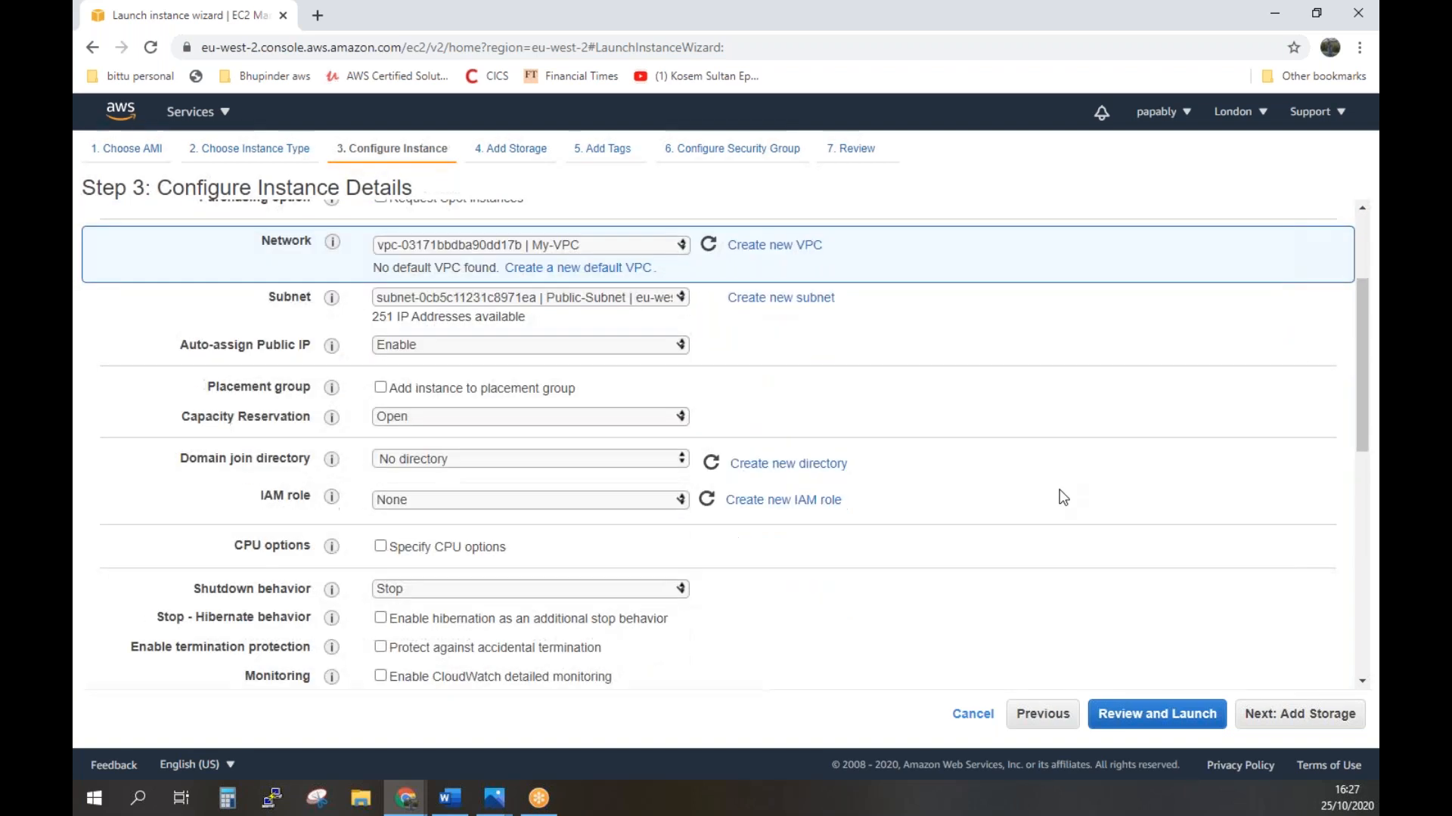
left_click(1274, 715)
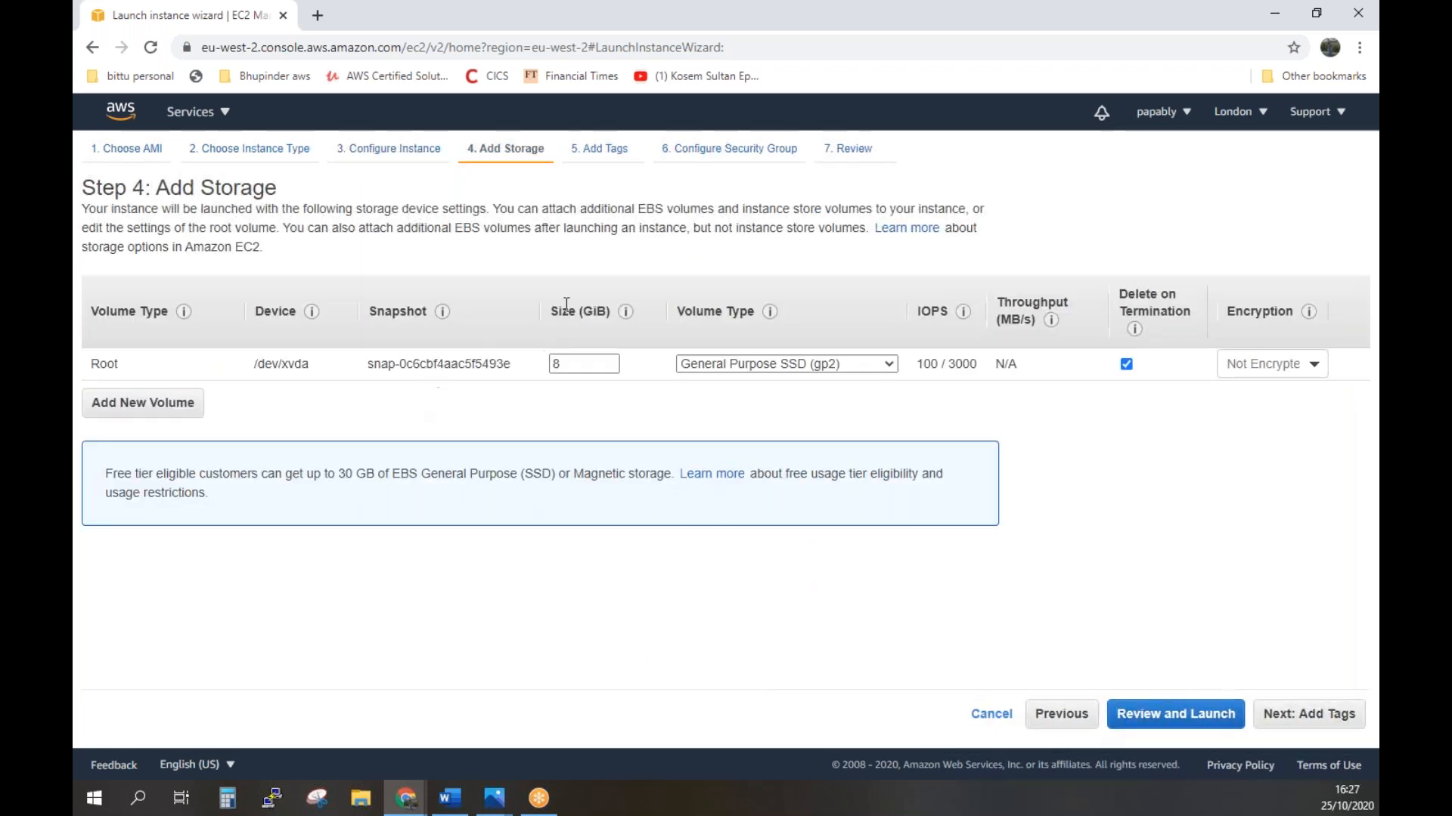
Keep the 8 GiB root volume without tags, and assign the existing default VPC security group to the instance.
left_click(599, 362)
left_click(1316, 724)
left_click(1285, 727)
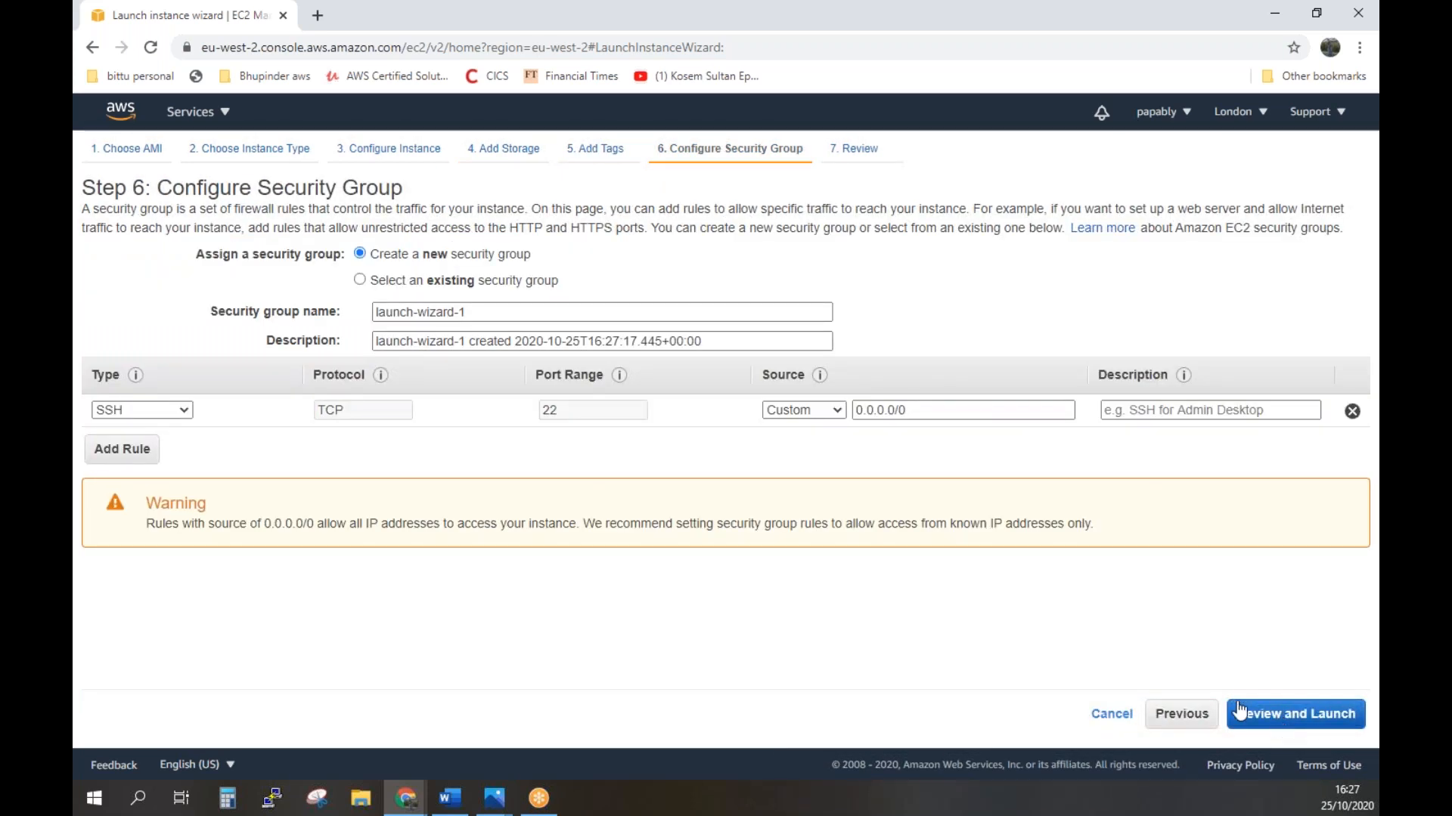
left_click(360, 281)
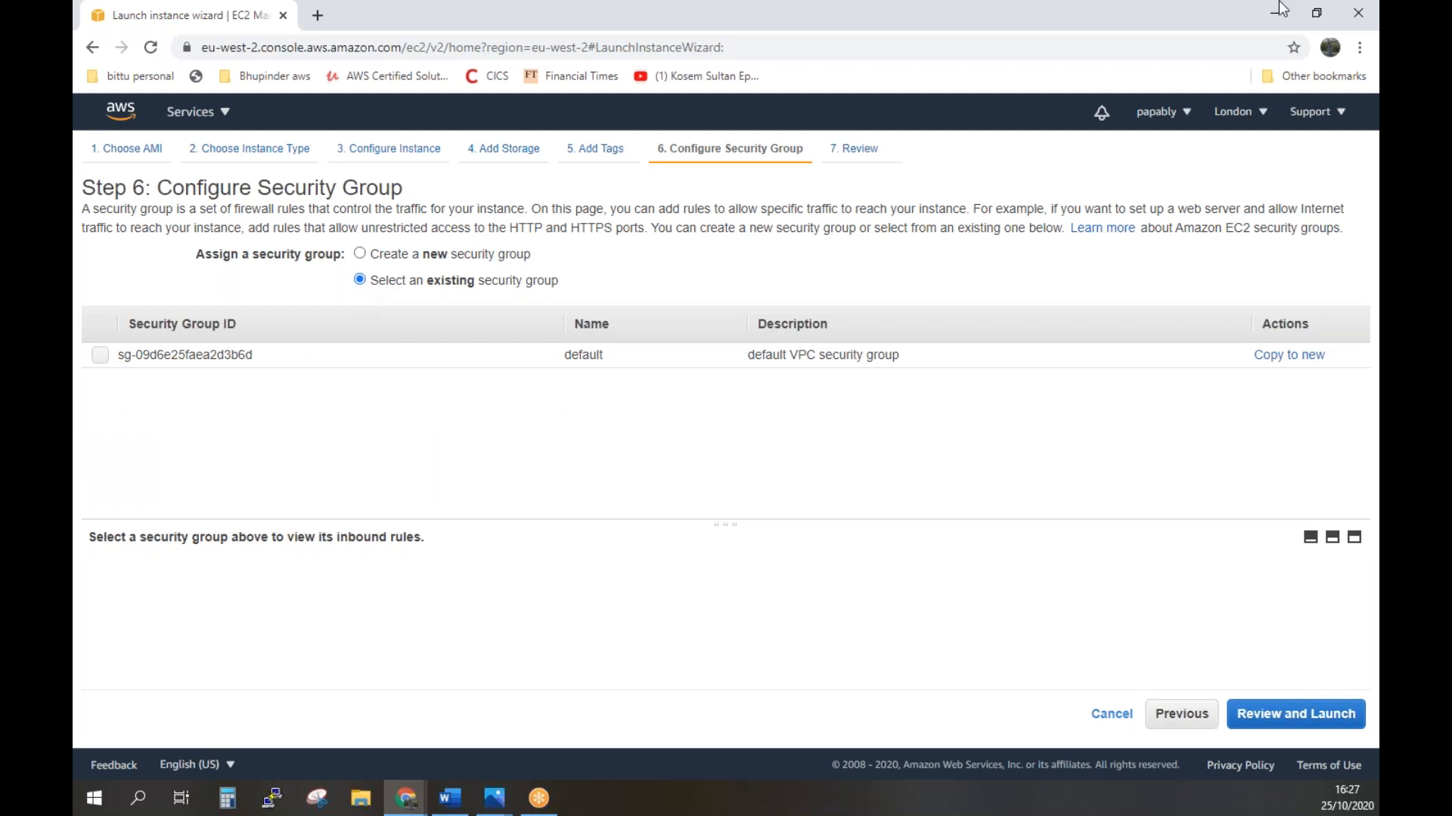
left_click(100, 356)
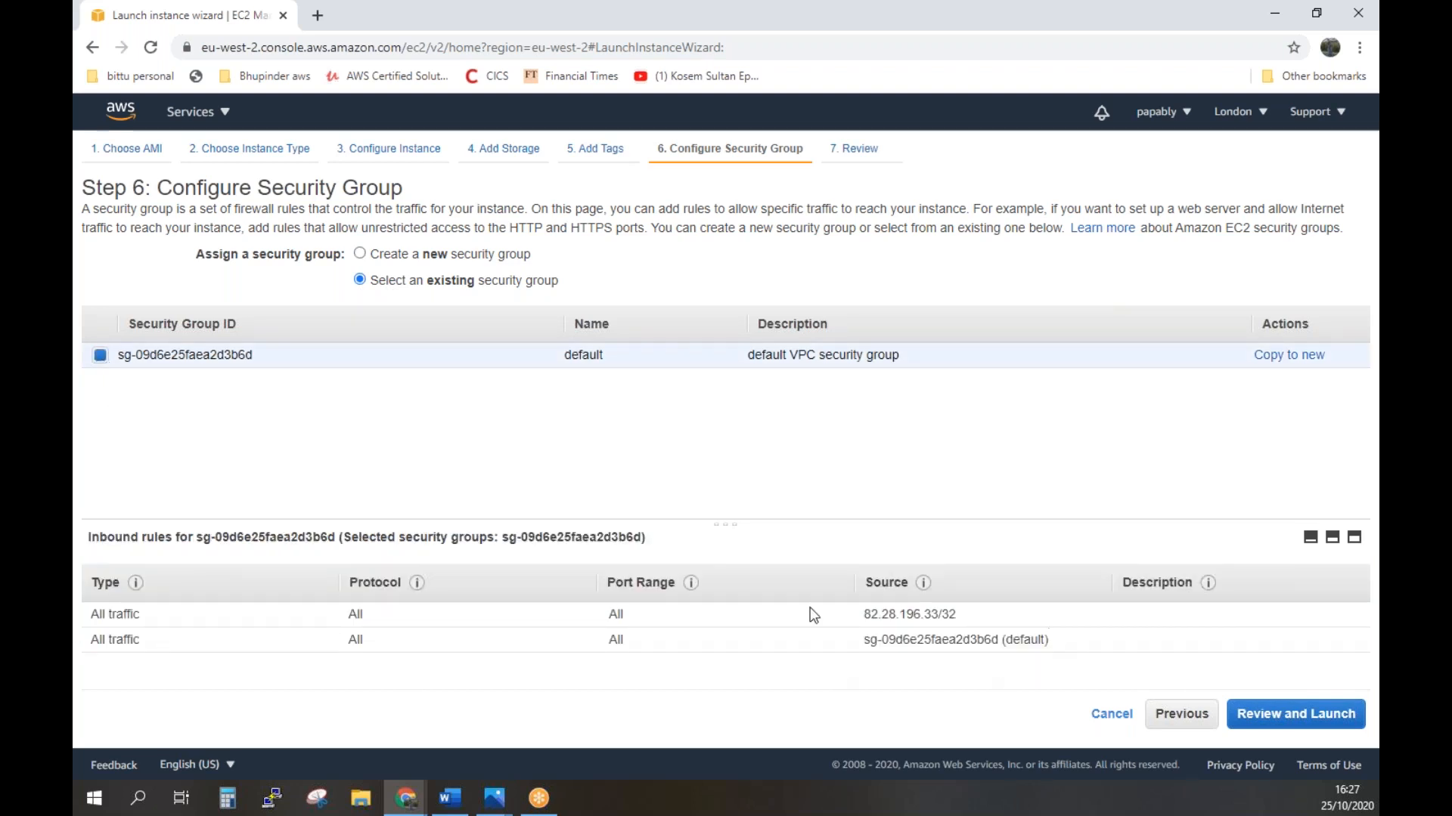
left_click(1290, 719)
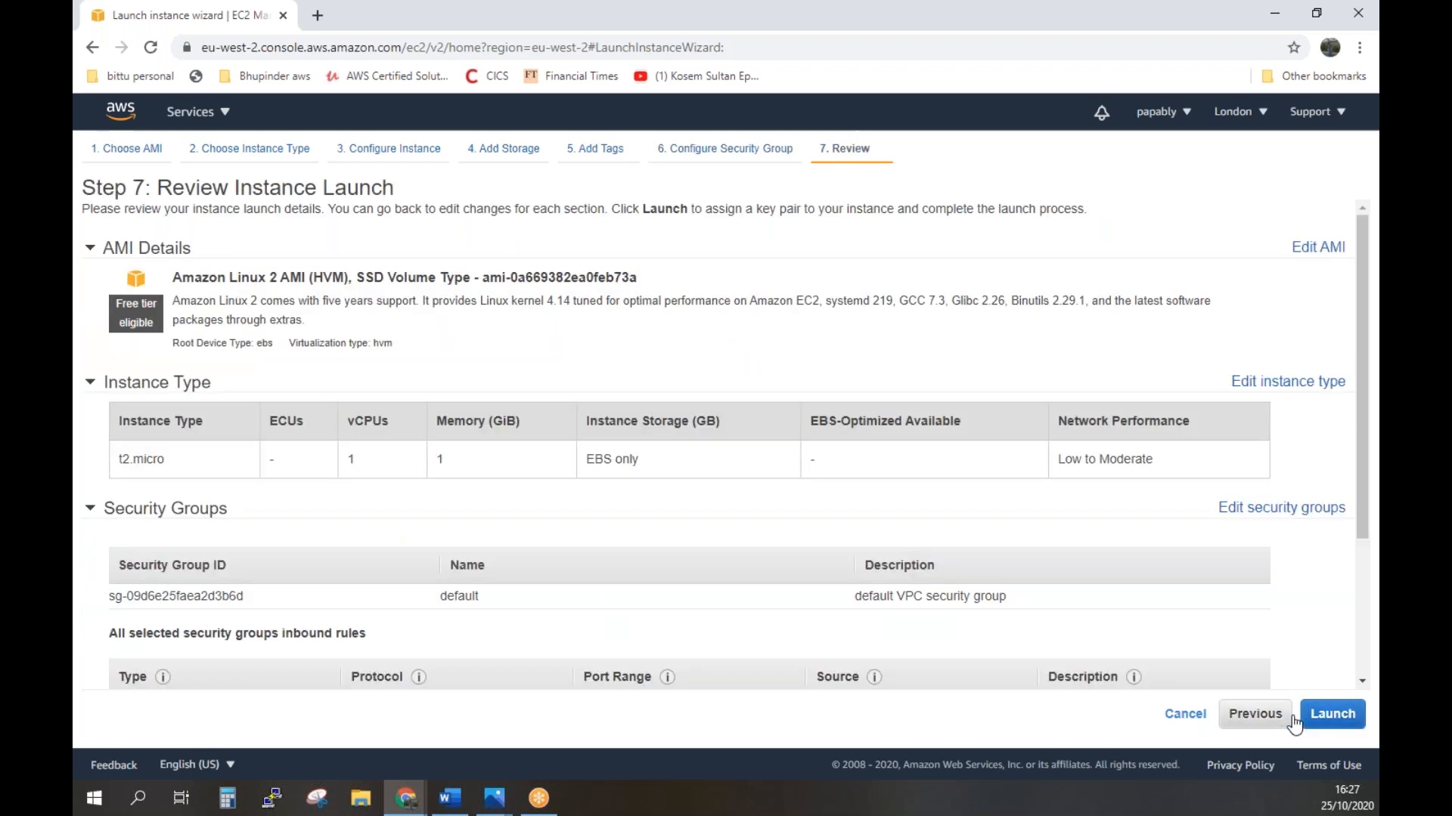
Create and download a new key pair named Public-EC2, and launch the instance with it.
left_click(1332, 715)
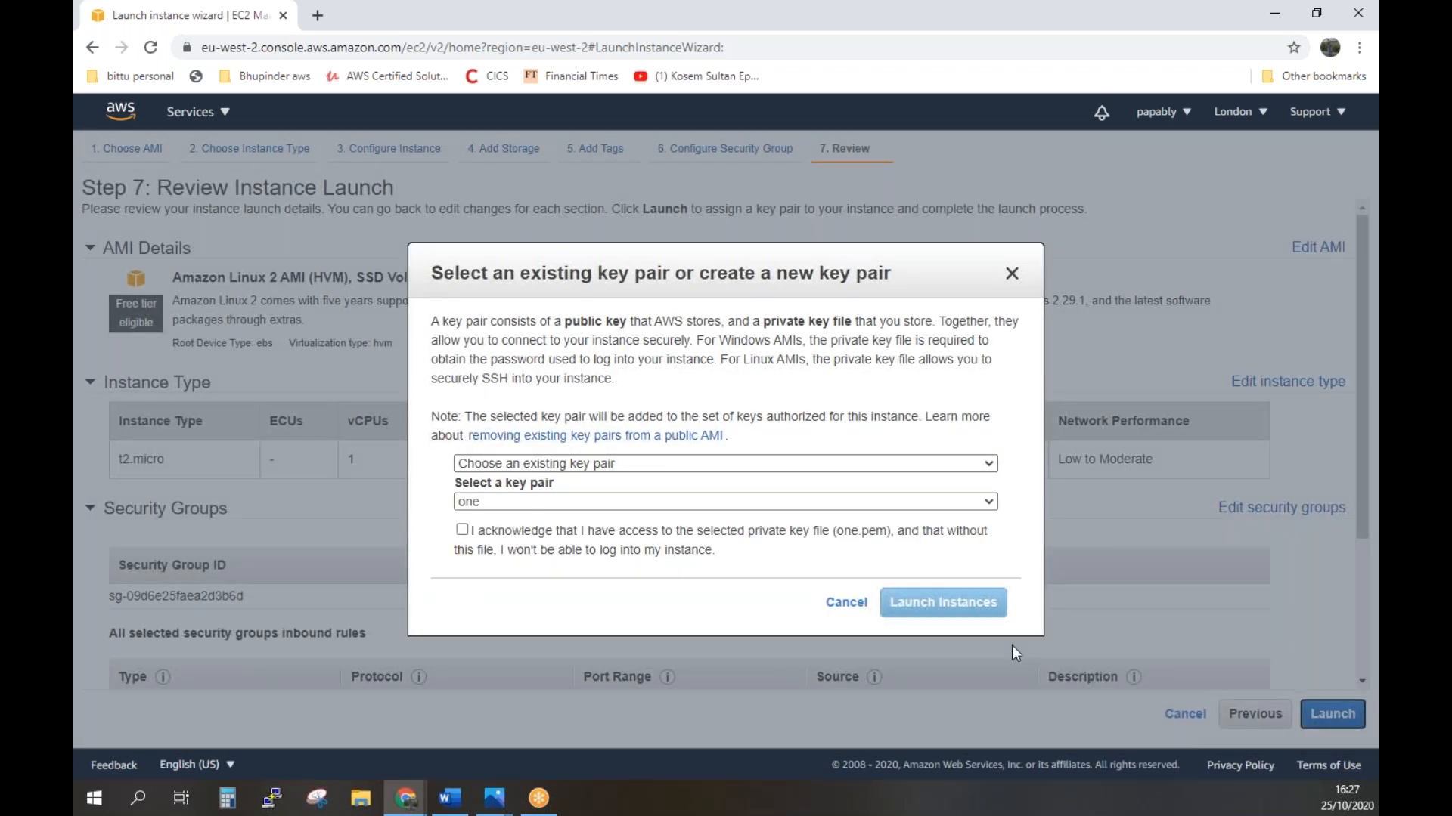
left_click(984, 469)
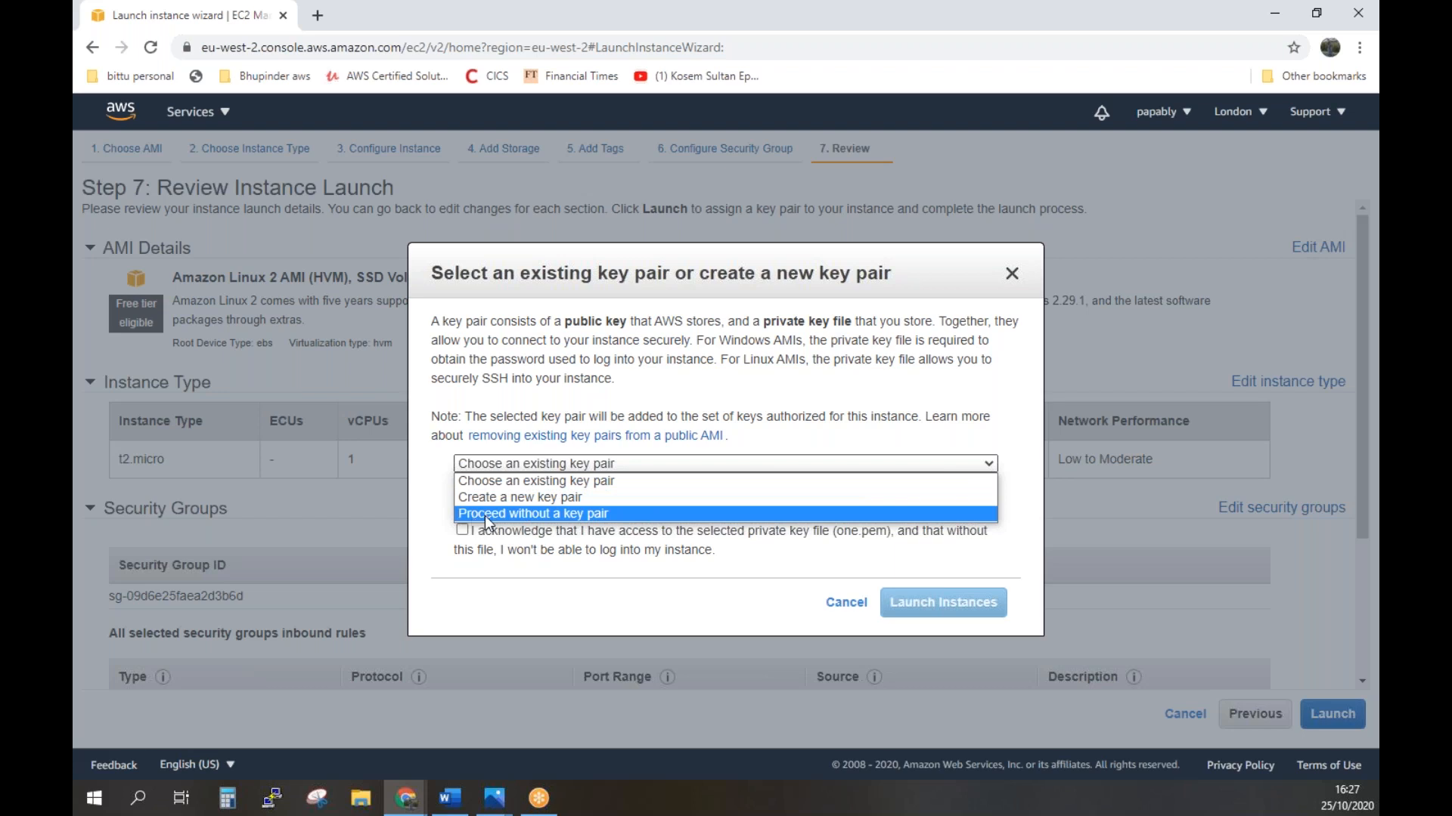
left_click(572, 499)
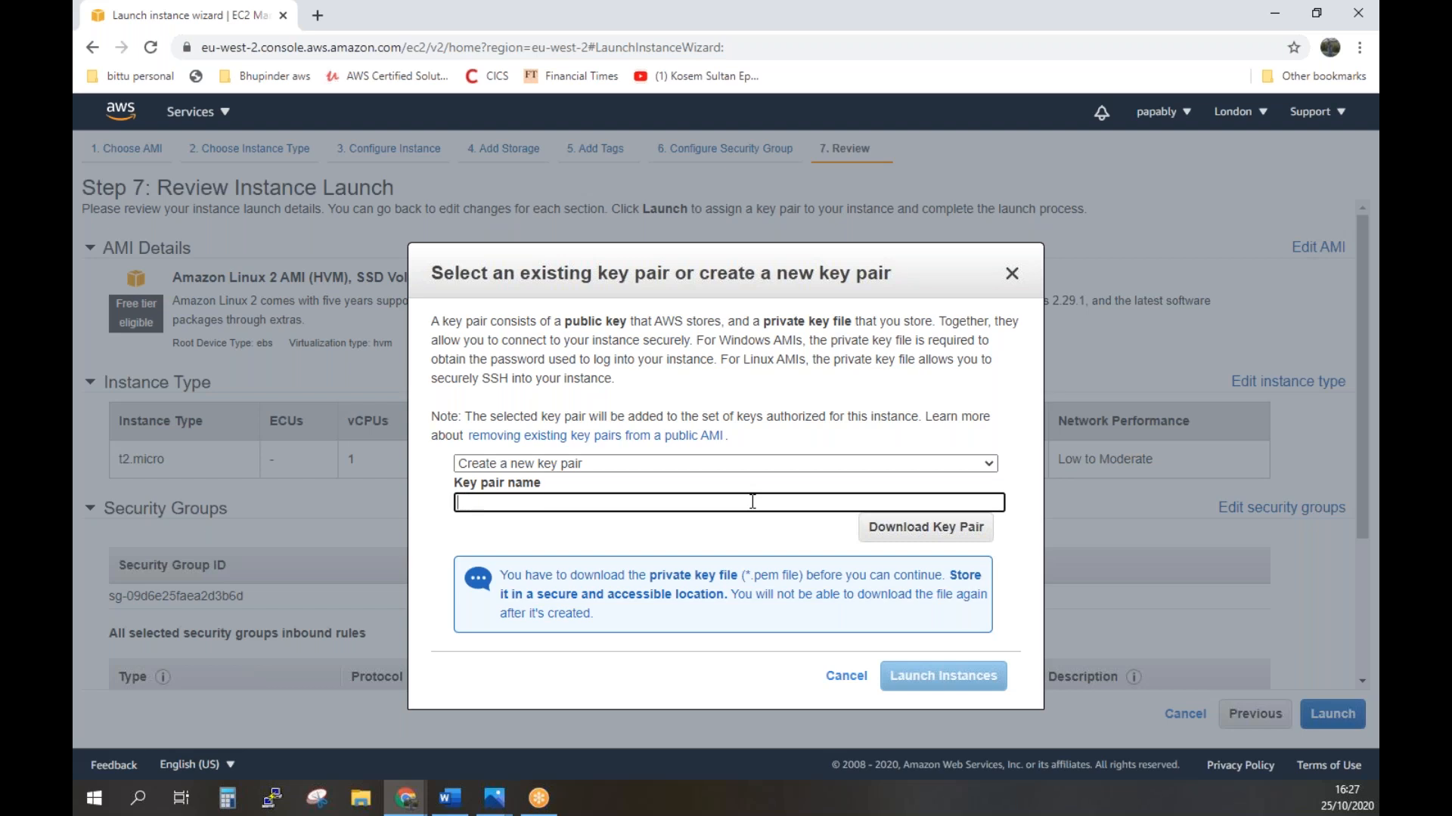
type("lic-EC2")
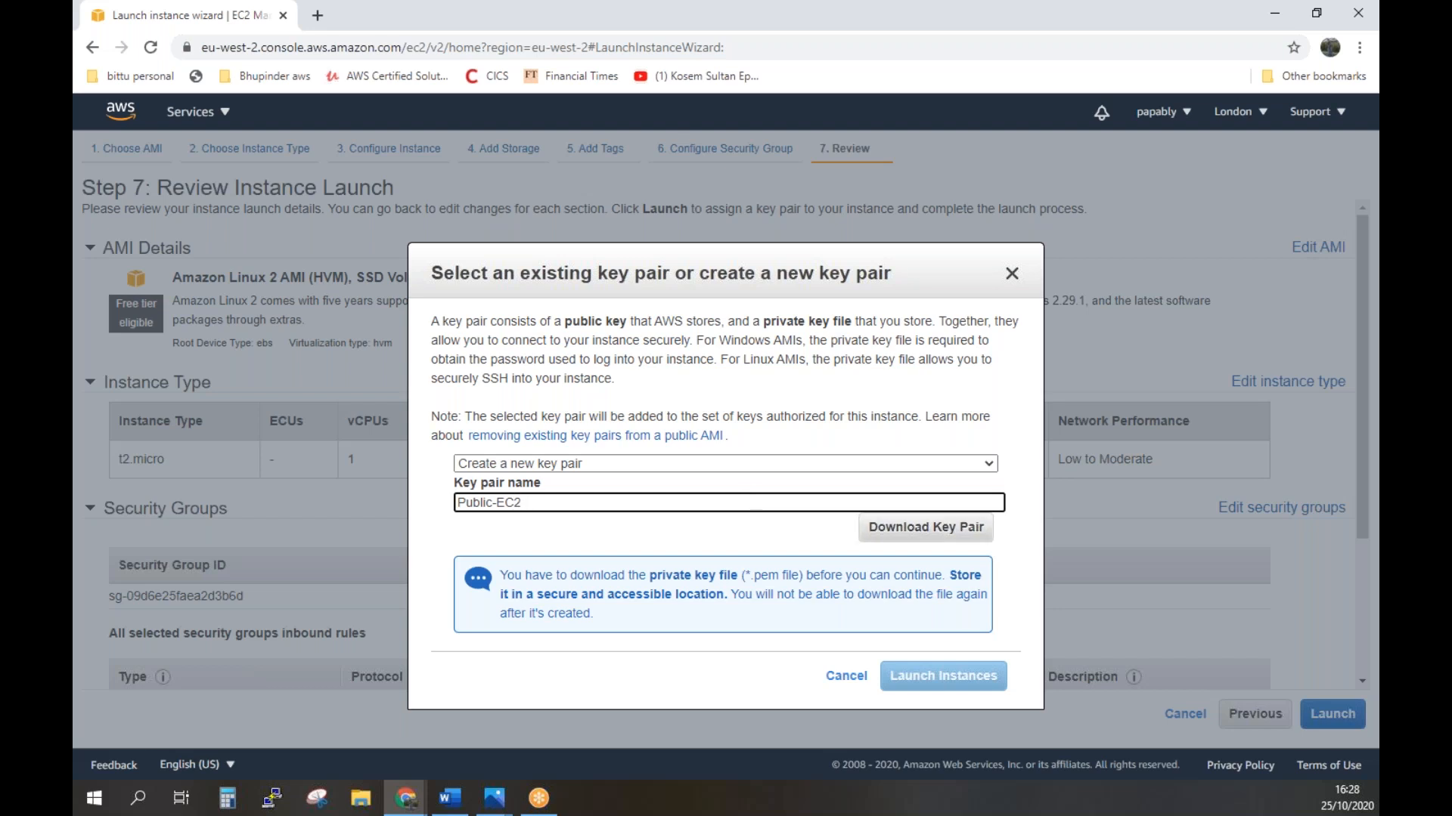
left_click(950, 537)
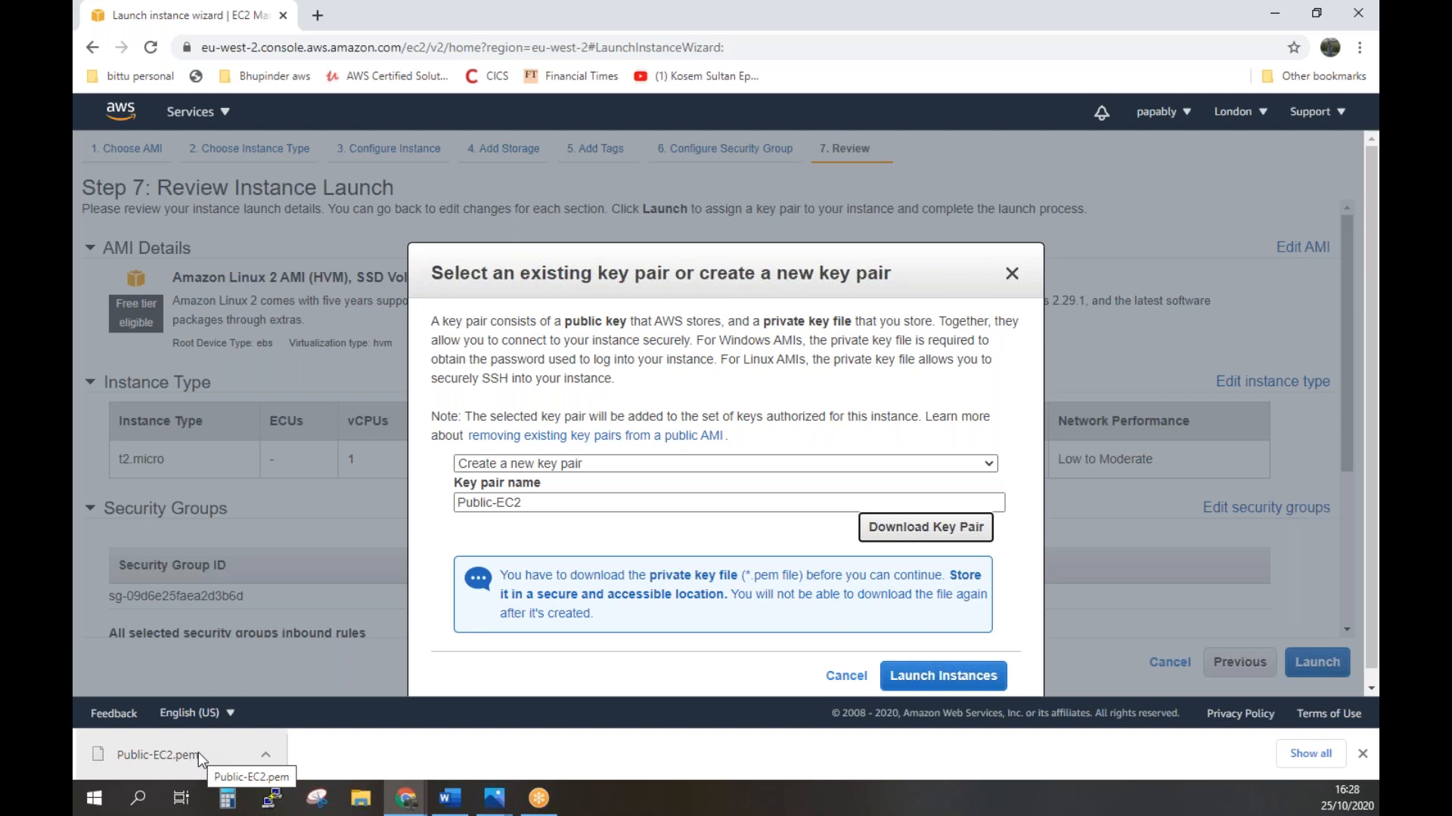
left_click(944, 675)
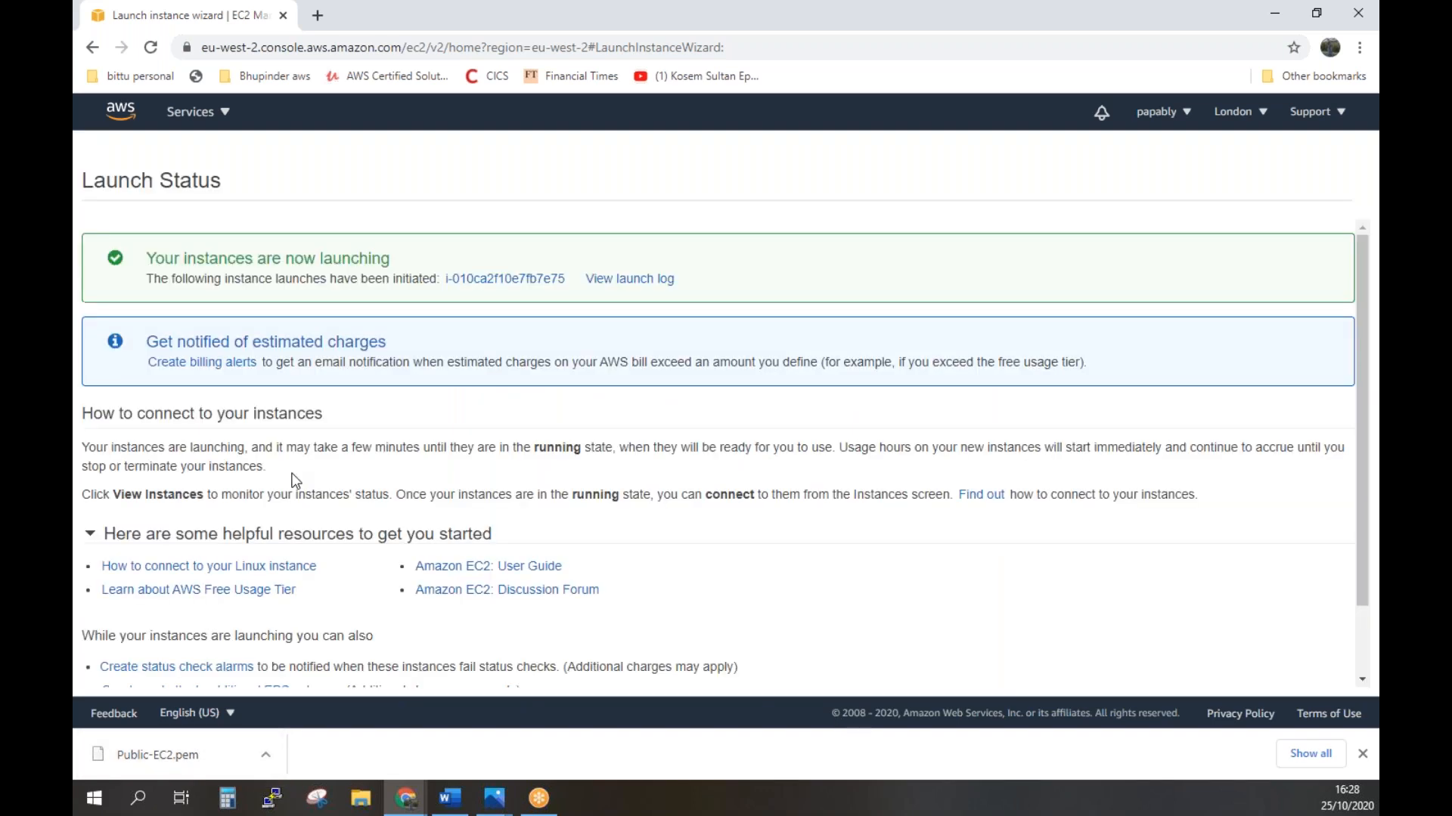
scroll(911, 484, "down", 1)
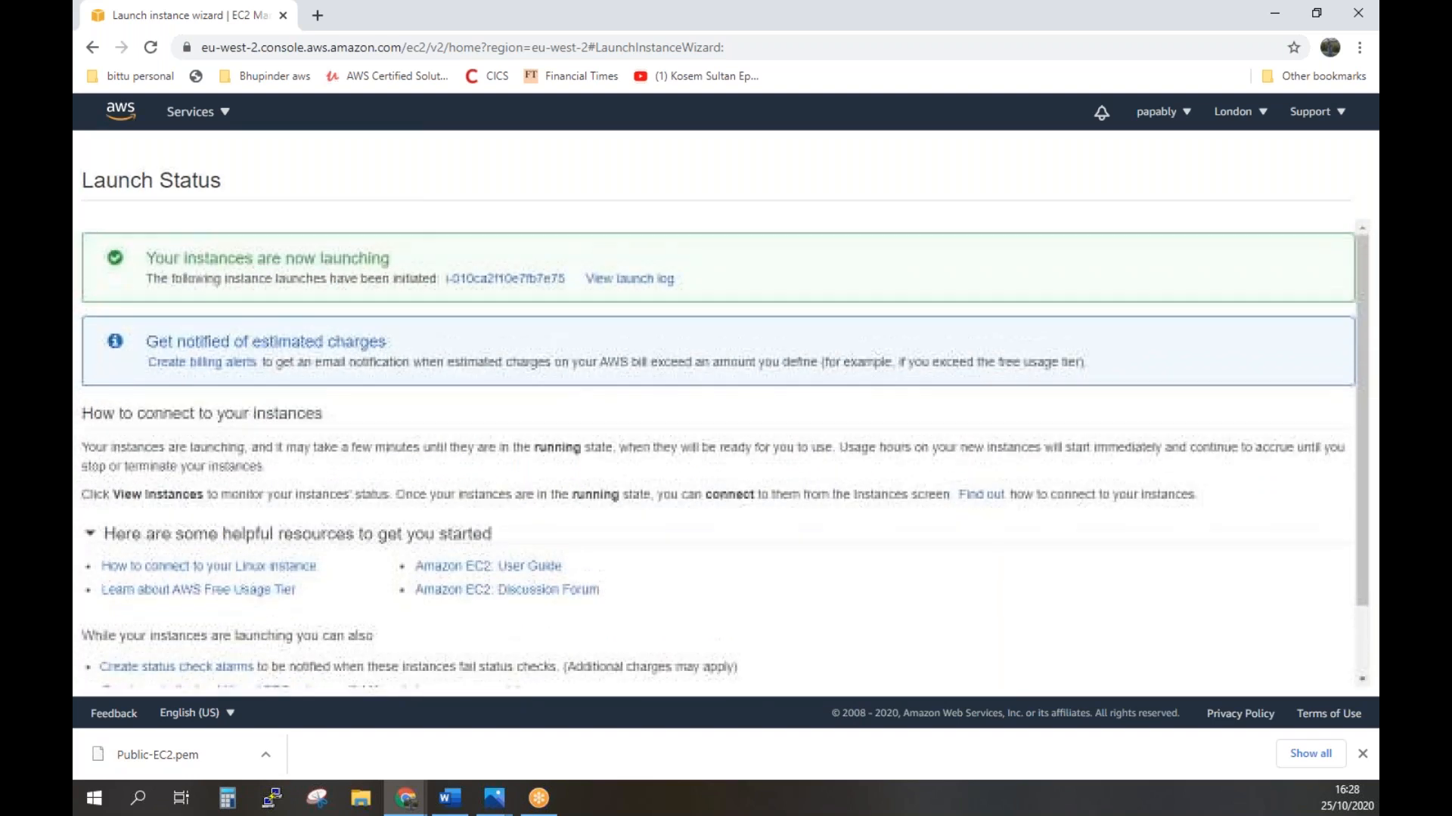
Open the instances list and name the newly launched, unnamed instance PUBLIC-EC2.
left_click(1301, 674)
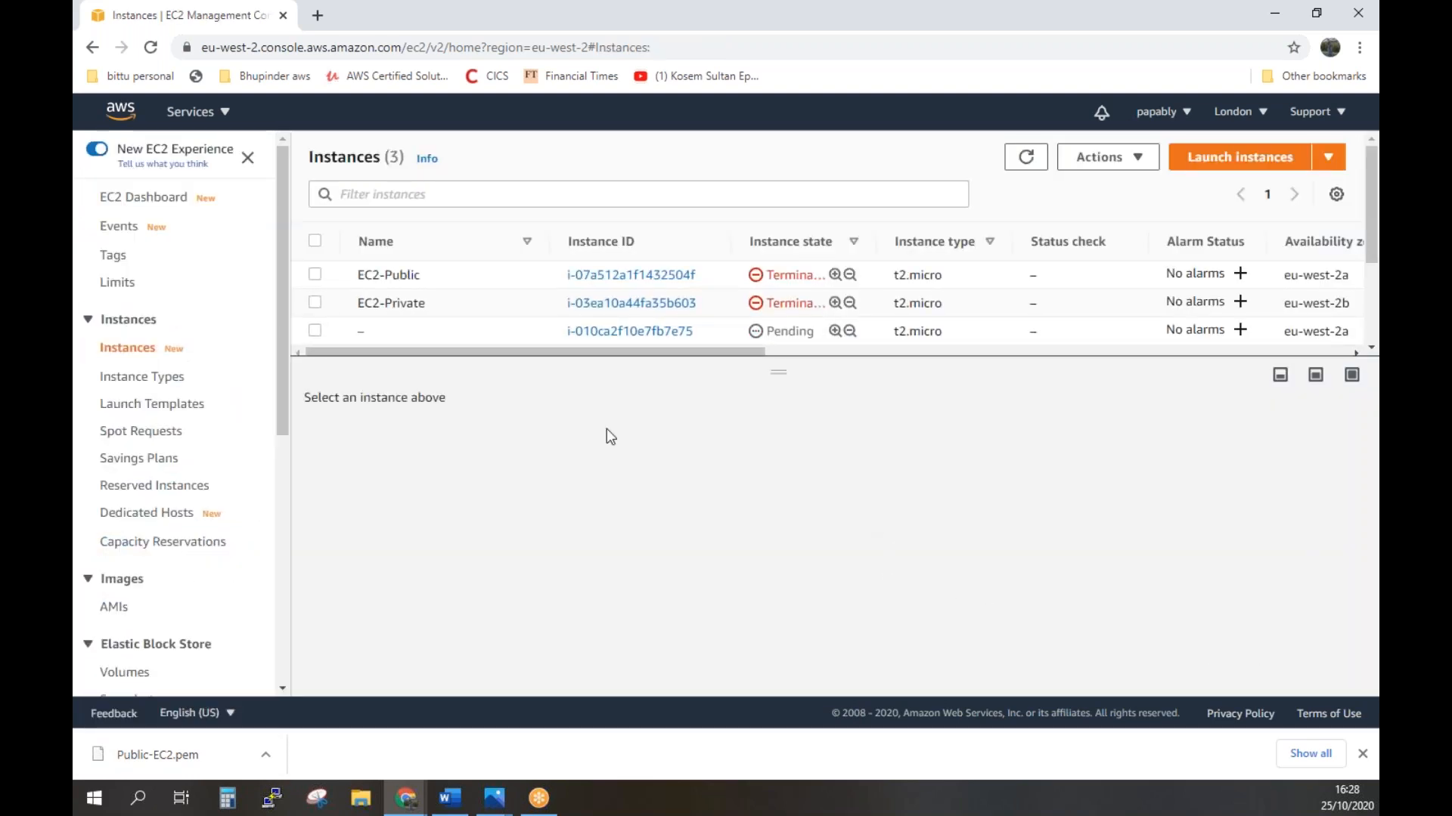
left_click(376, 333)
type("p")
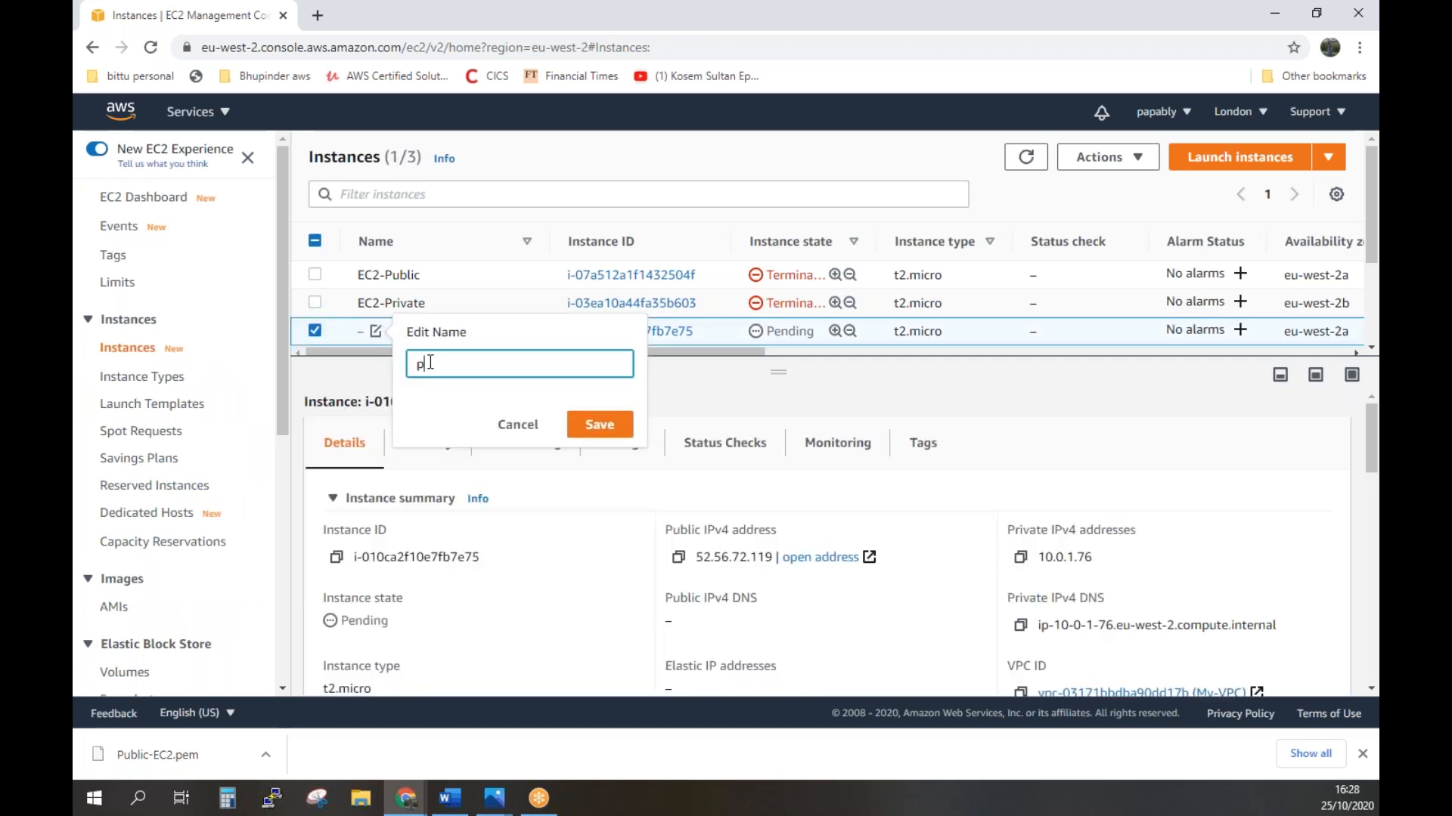
type("UBLIC-ec2")
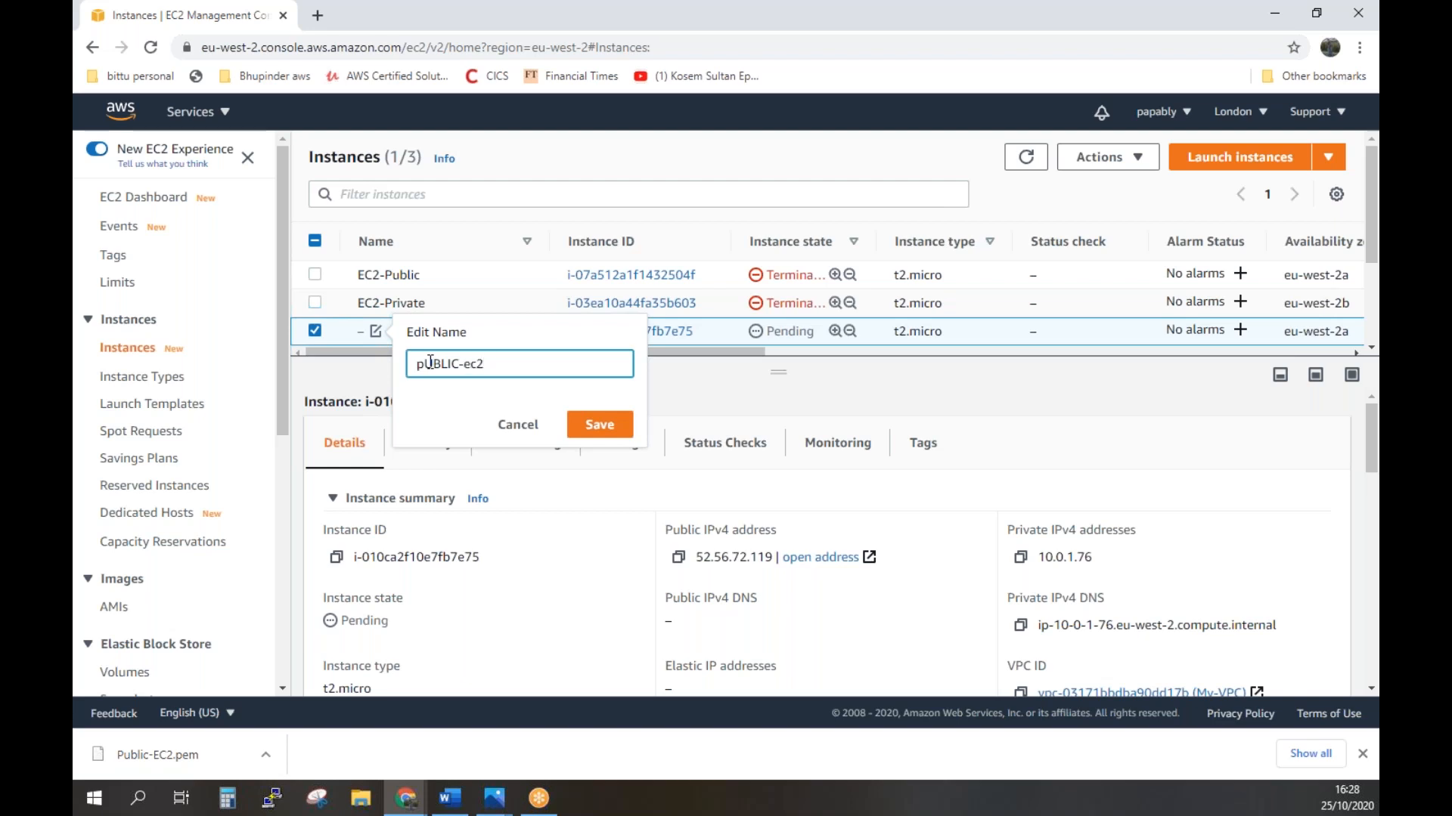
key("ctrl+a")
key("BackSpace")
type("P")
type("p")
key("BackSpace")
type("PUBLI")
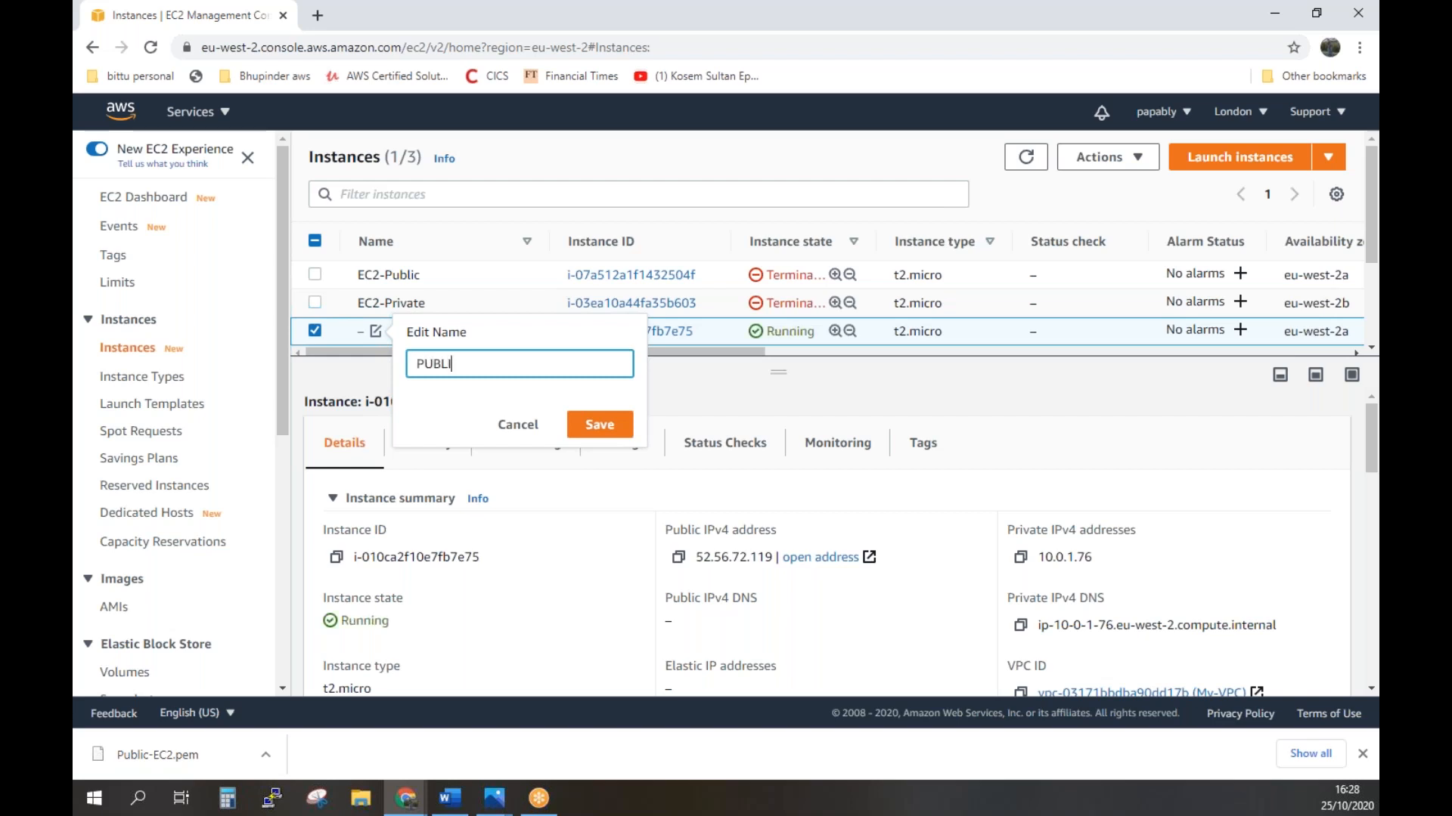
type("C-EC2")
left_click(600, 422)
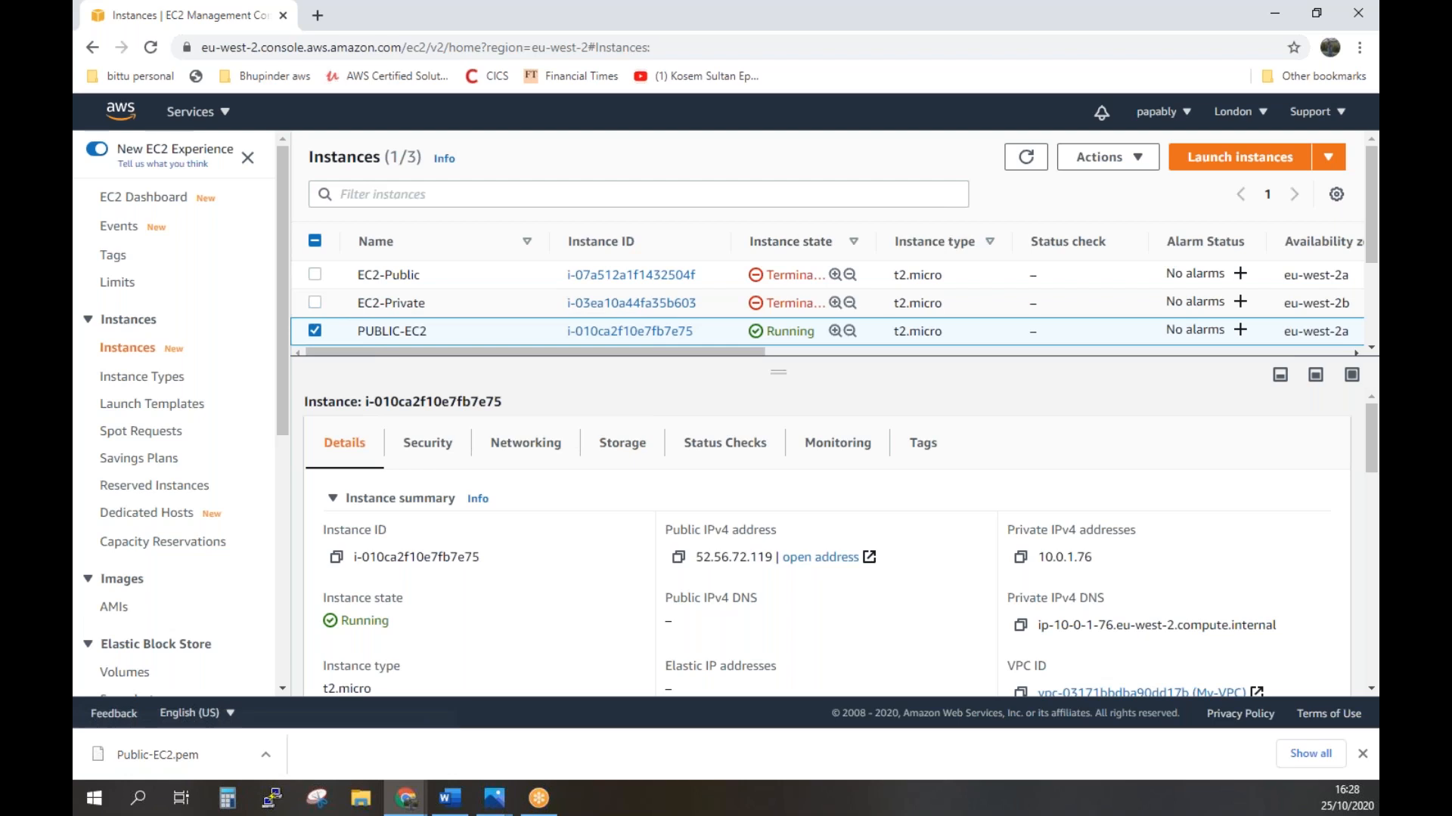
Start launching another EC2 instance from the Amazon Linux 2 AMI (HVM), SSD Volume Type, keeping the t2.micro instance type.
left_click(1236, 159)
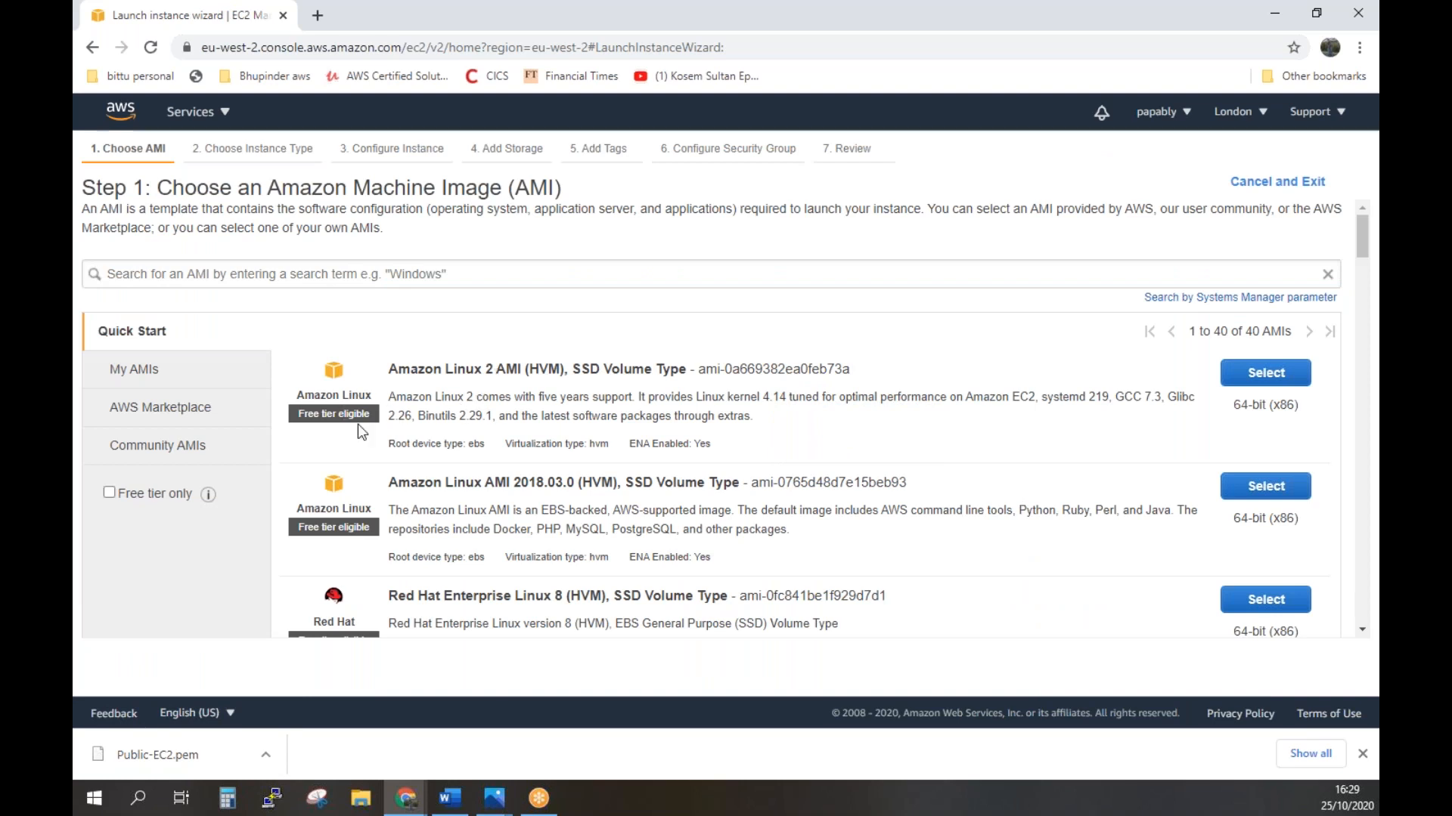
left_click(1265, 376)
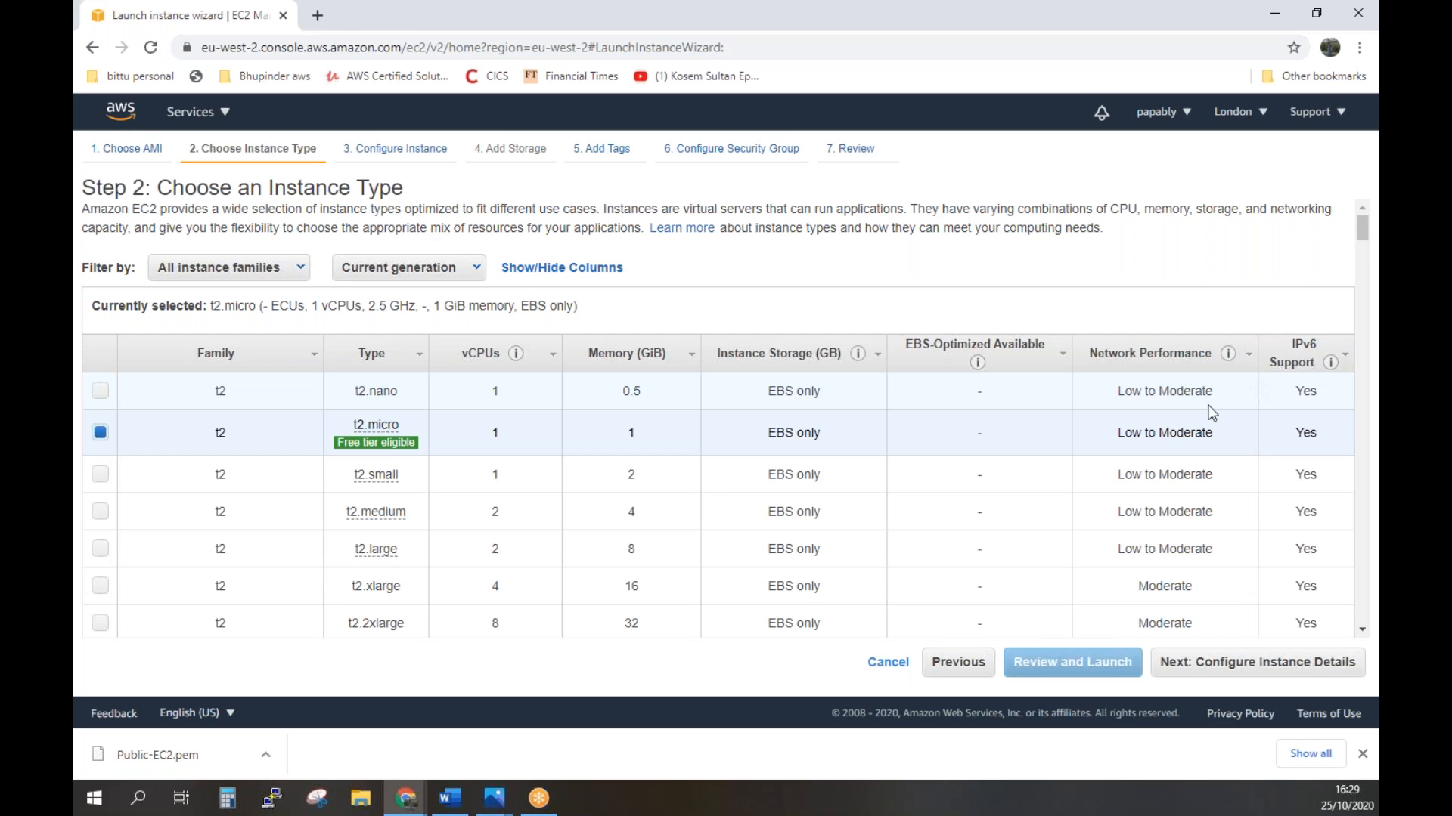
left_click(1208, 661)
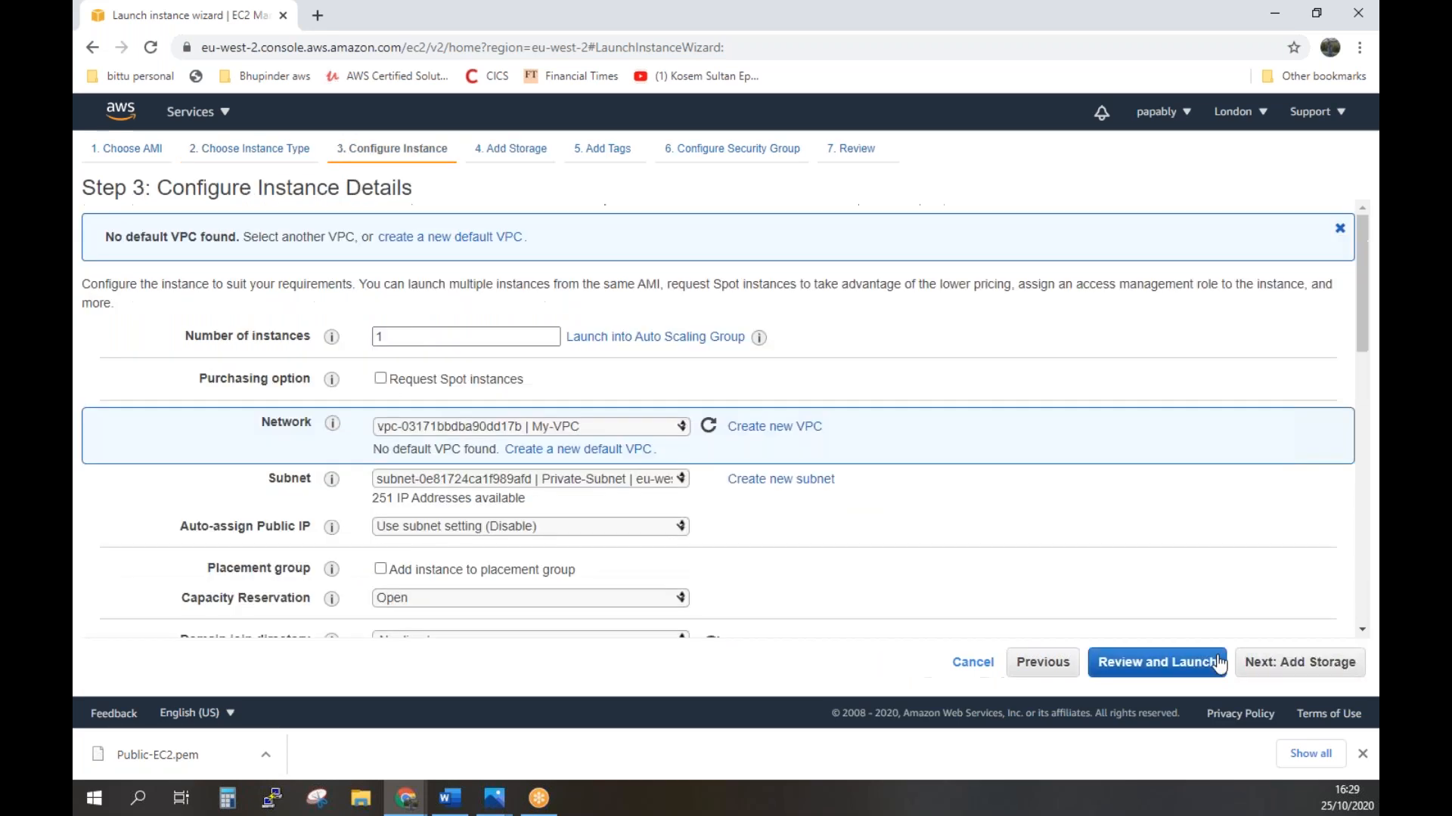
Keep the instance in My-VPC's Private-Subnet, enable auto-assigning of a public IP, and continue to the storage settings.
left_click(664, 481)
left_click(643, 497)
left_click(597, 534)
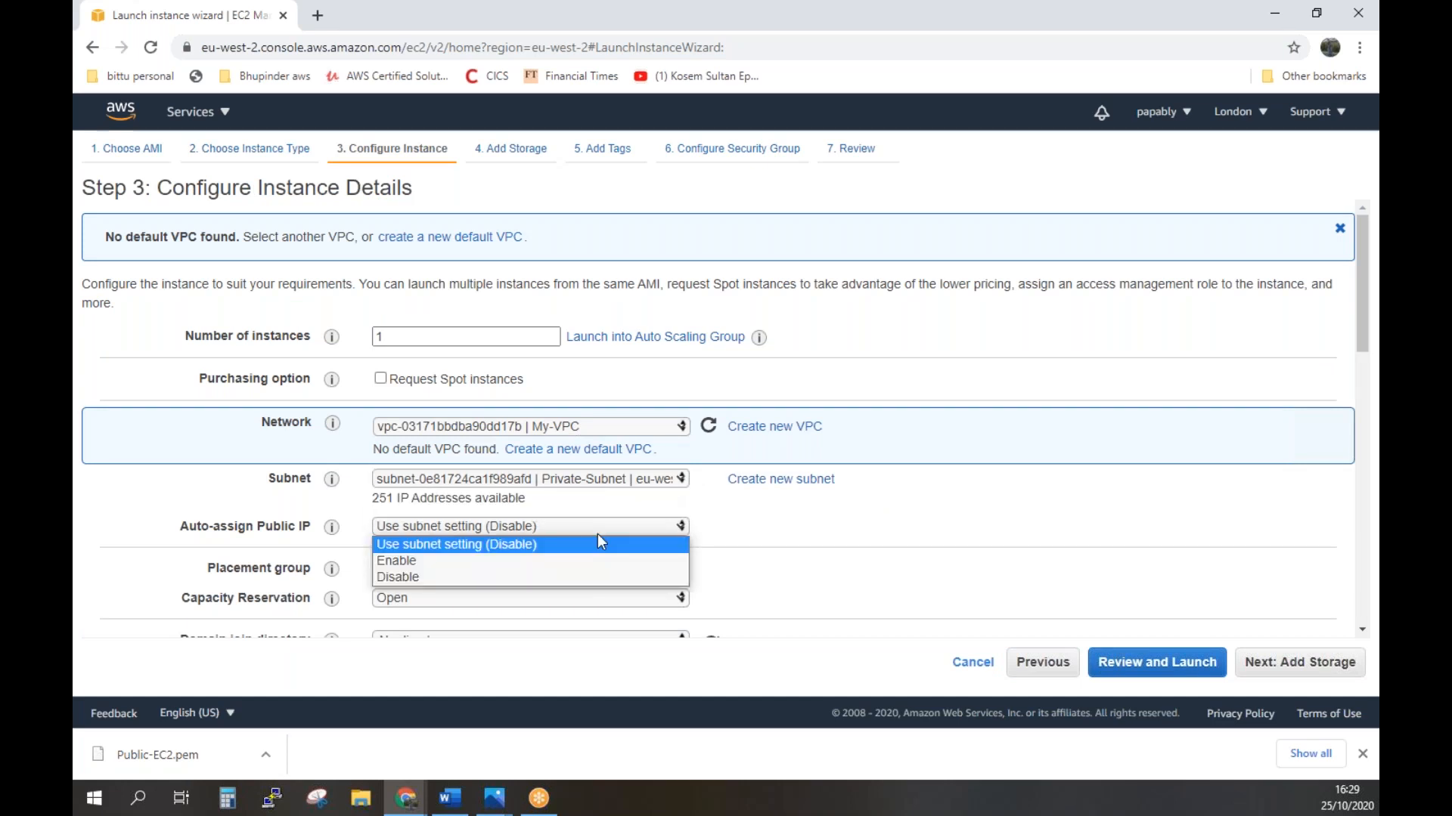
left_click(420, 563)
left_click(1016, 557)
scroll(1069, 534, "down", 2)
left_click(1286, 675)
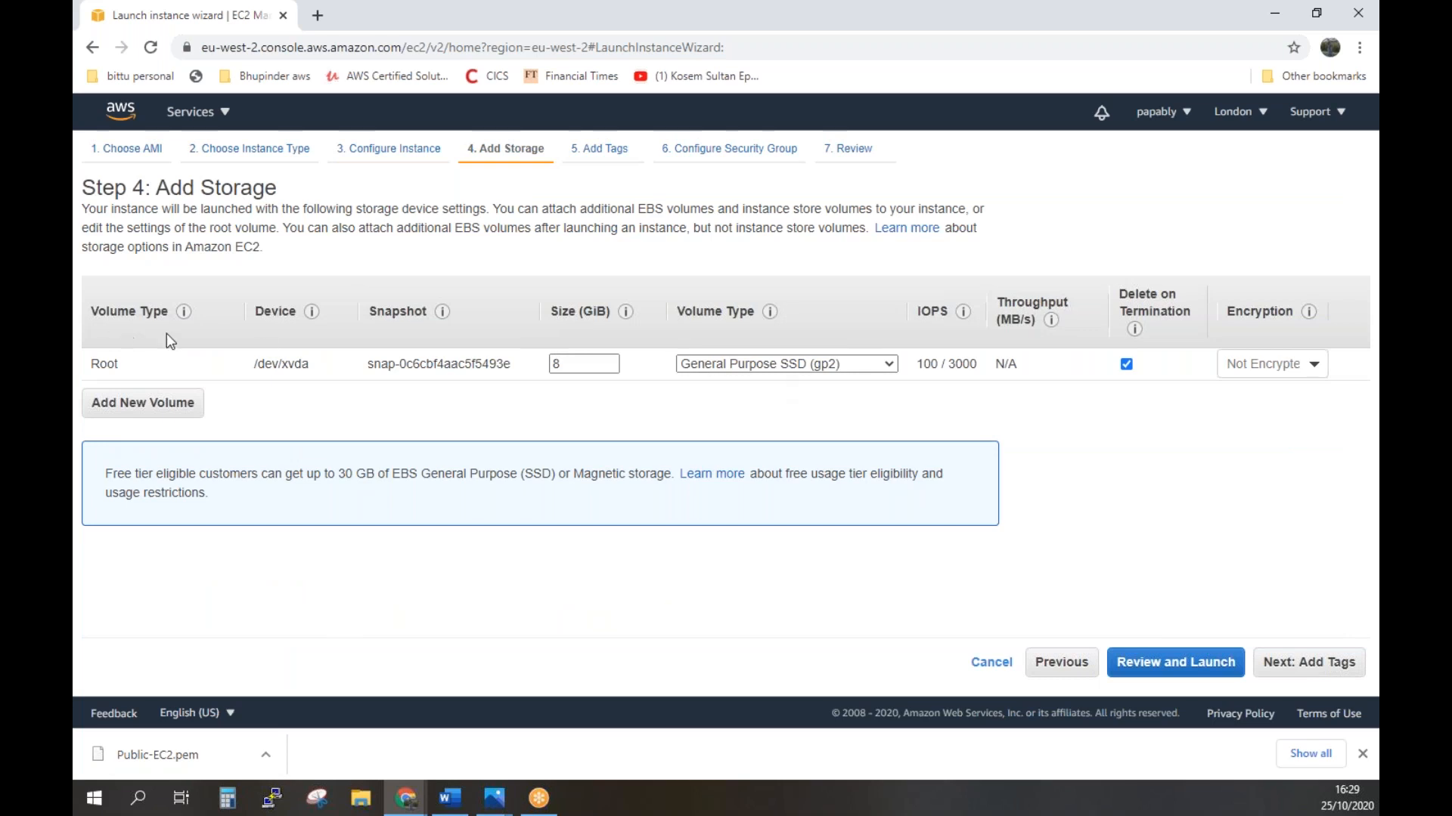
Keep the 8 GiB root volume, add no tags, and assign the existing default VPC security group before reviewing the launch.
left_click(1325, 676)
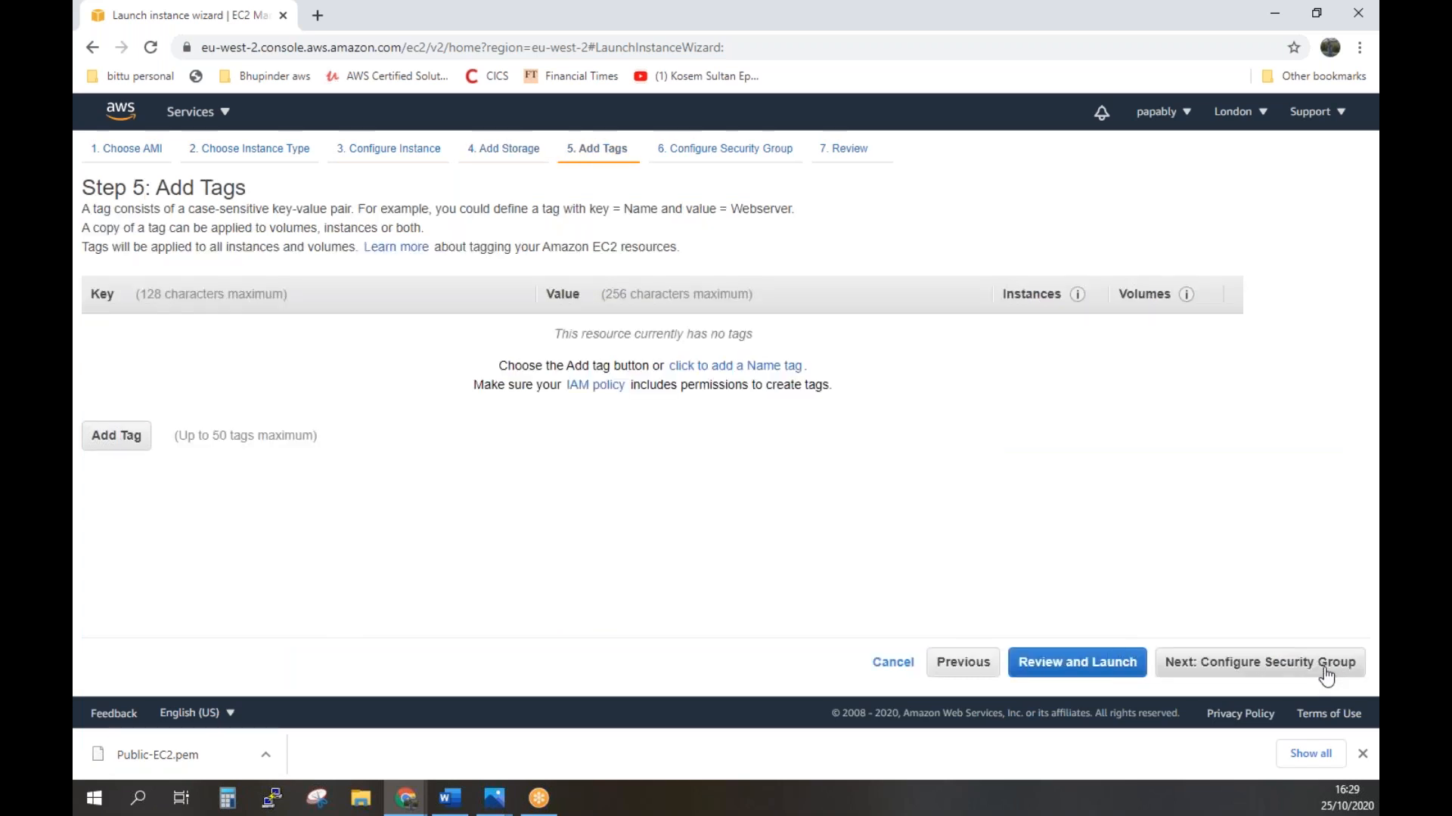
left_click(1325, 675)
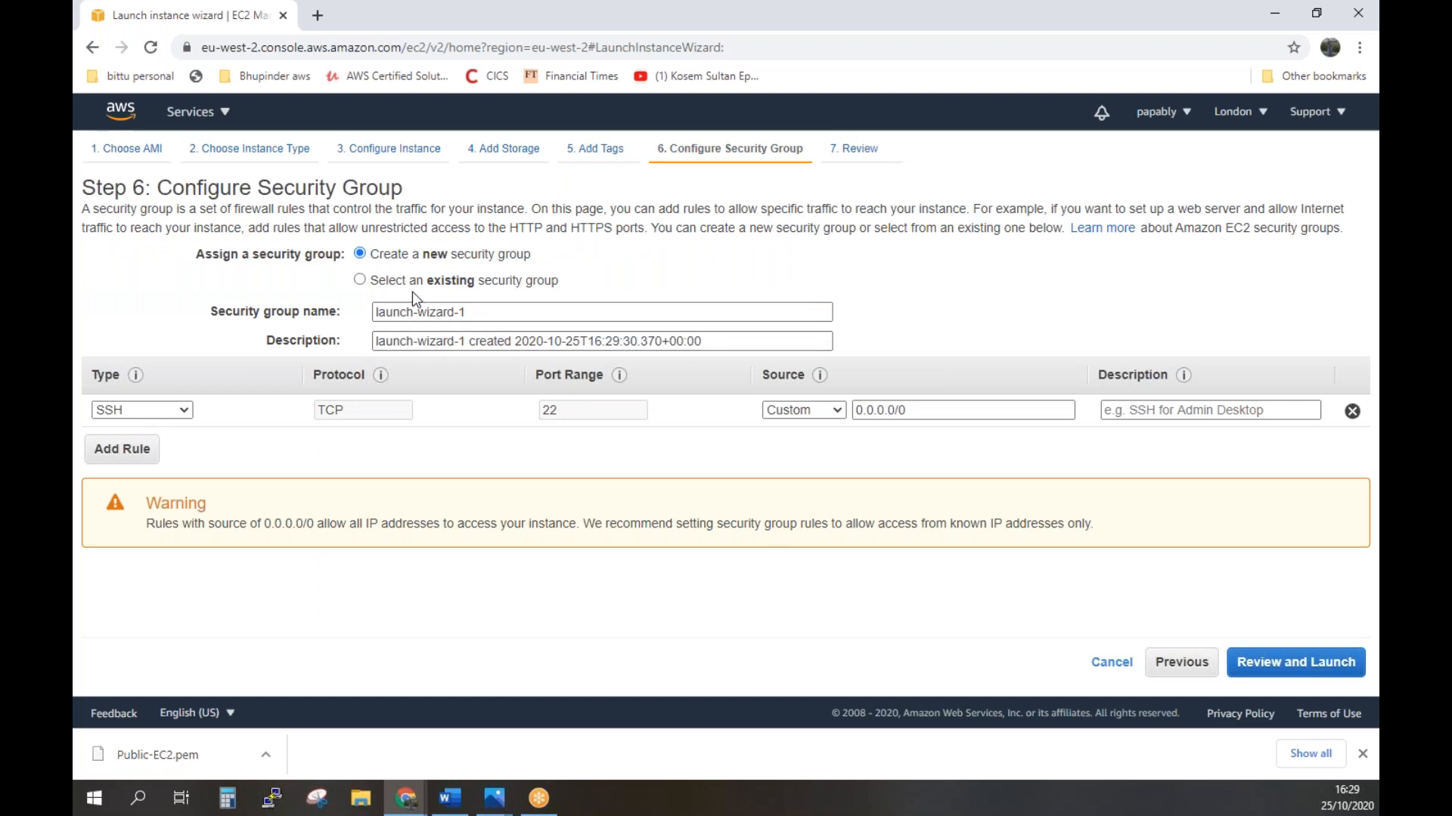
left_click(361, 280)
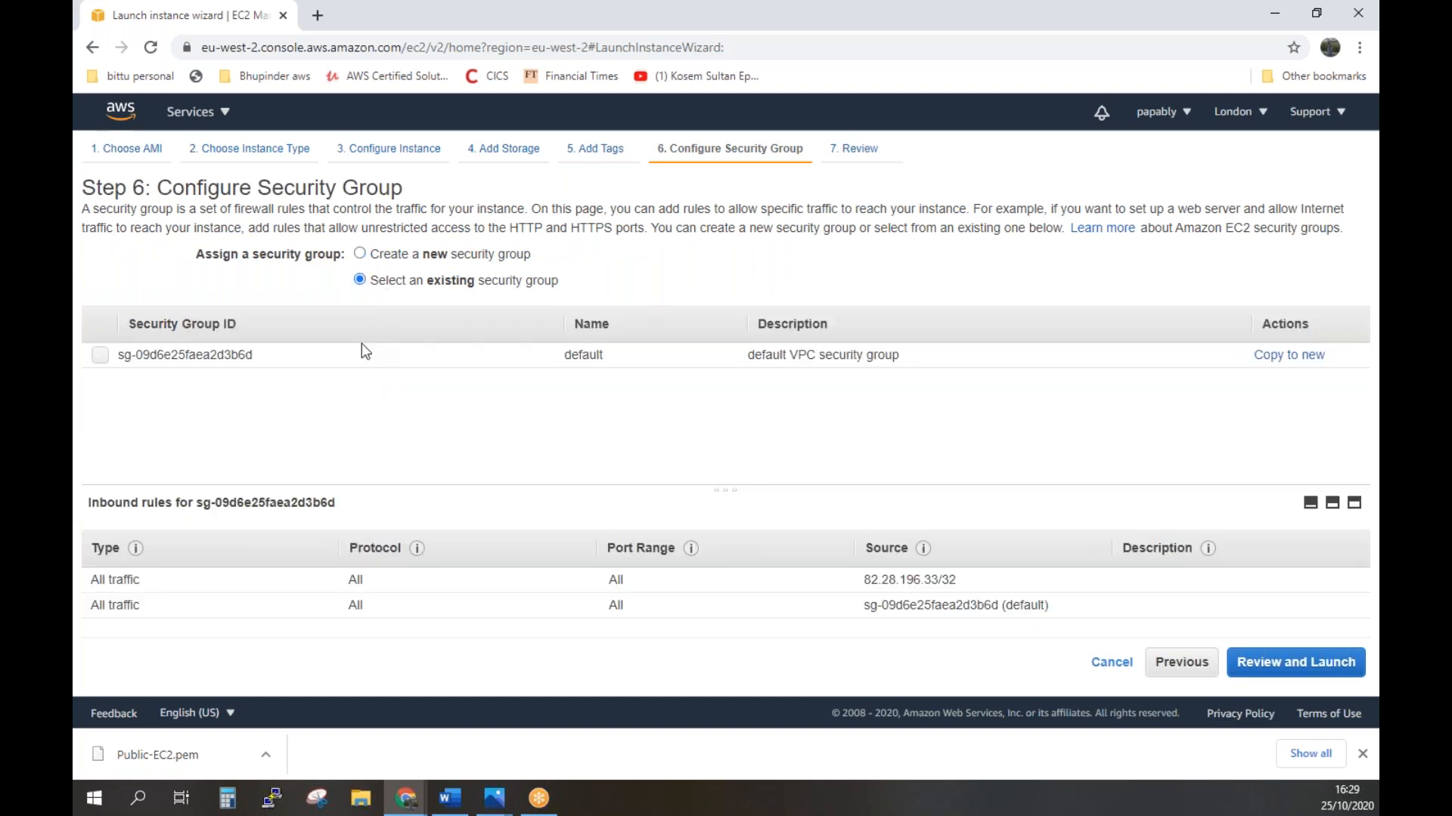
left_click(112, 359)
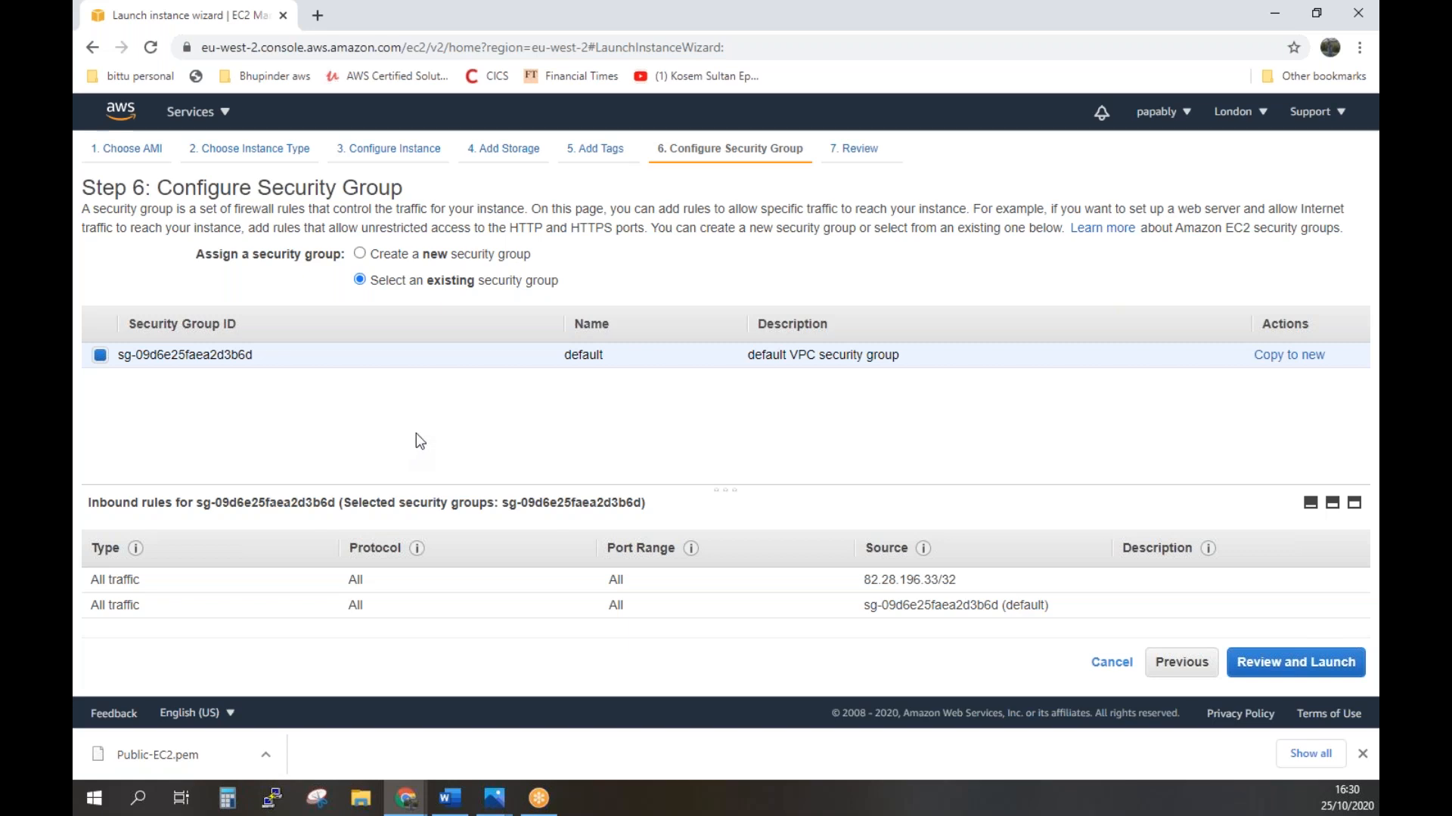
left_click(1302, 674)
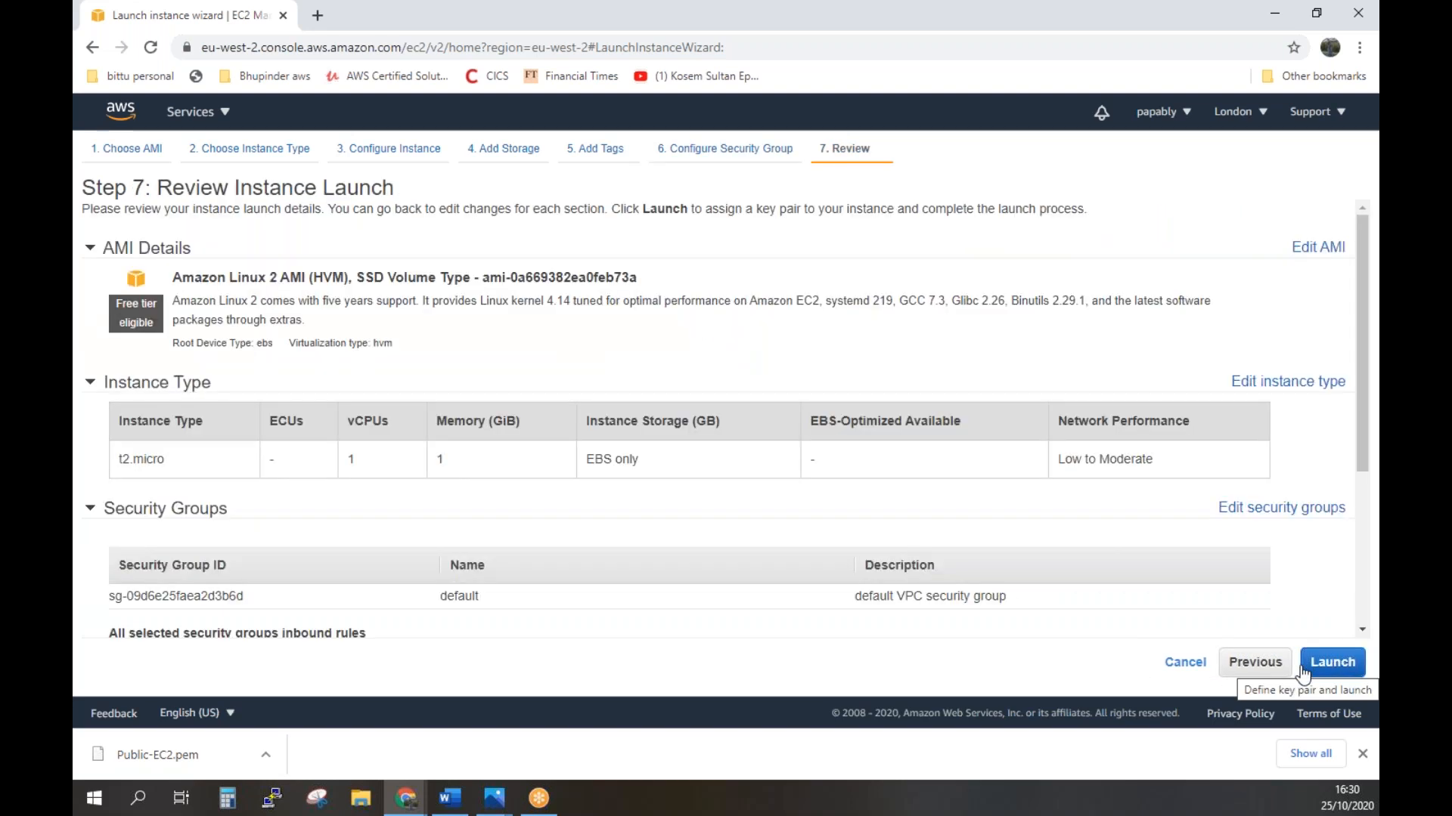
Choose the existing key pair Public-EC2, acknowledge having access to its private key file, and launch the instance.
left_click(1330, 665)
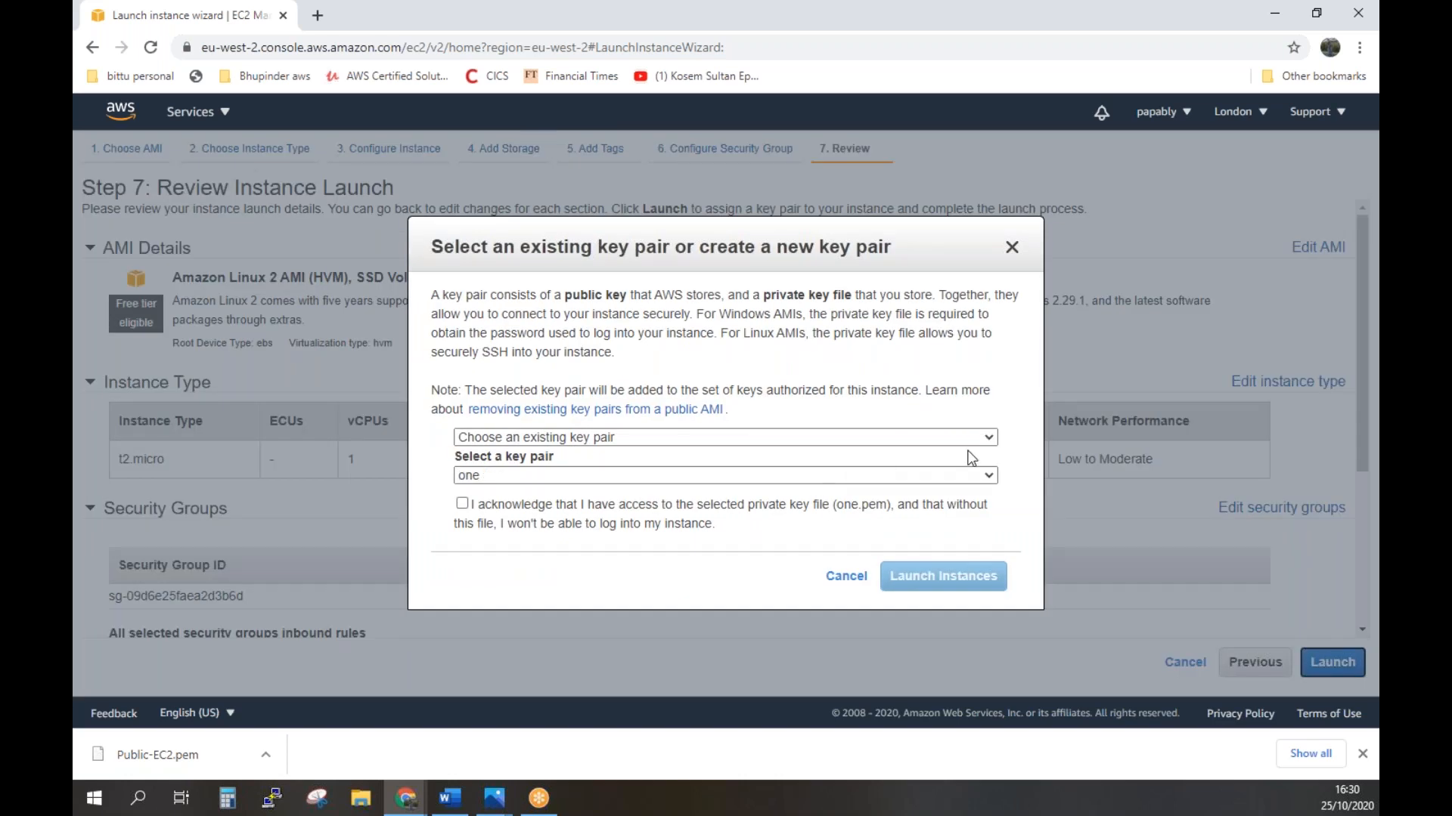
left_click(985, 440)
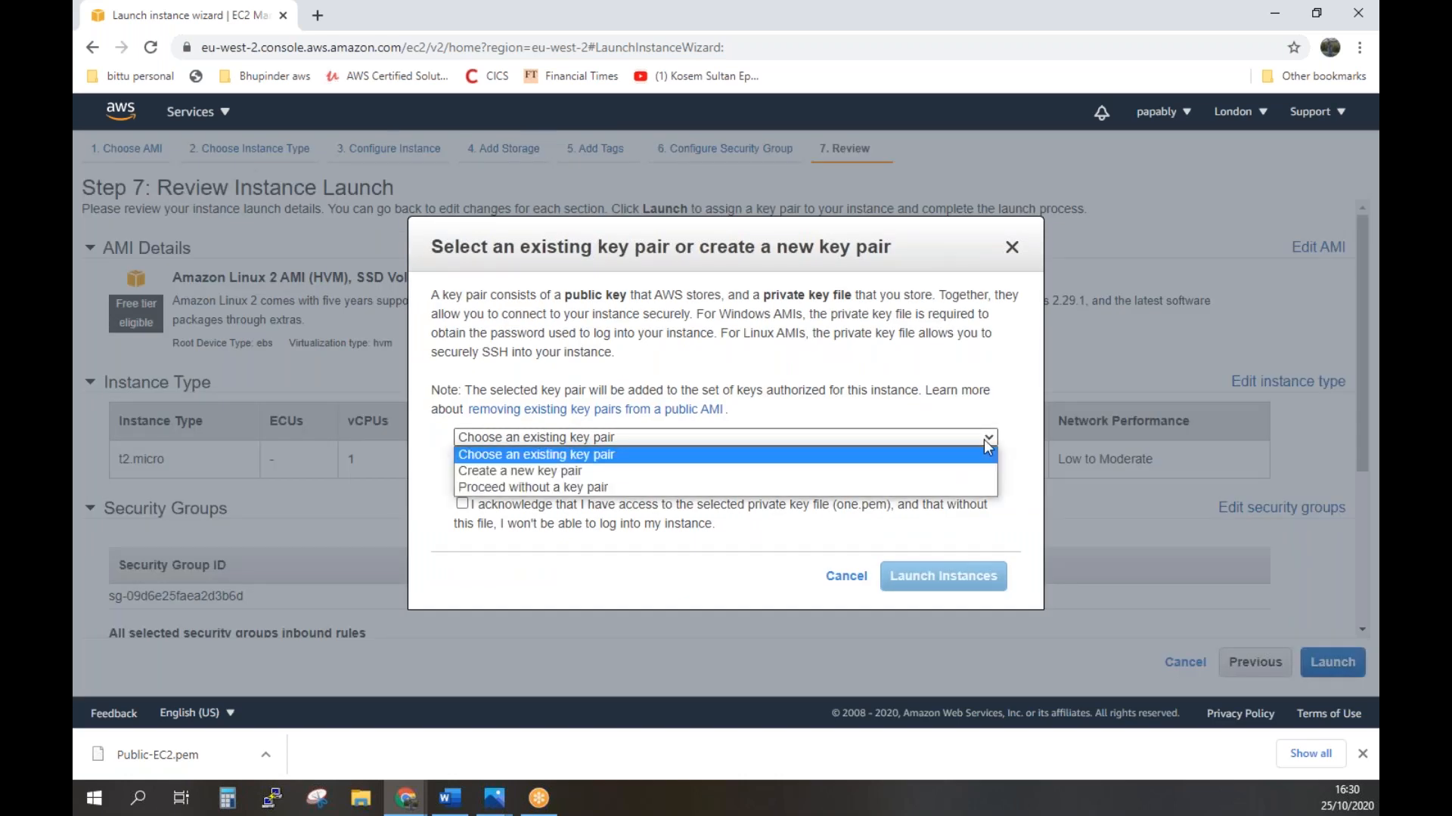
left_click(592, 461)
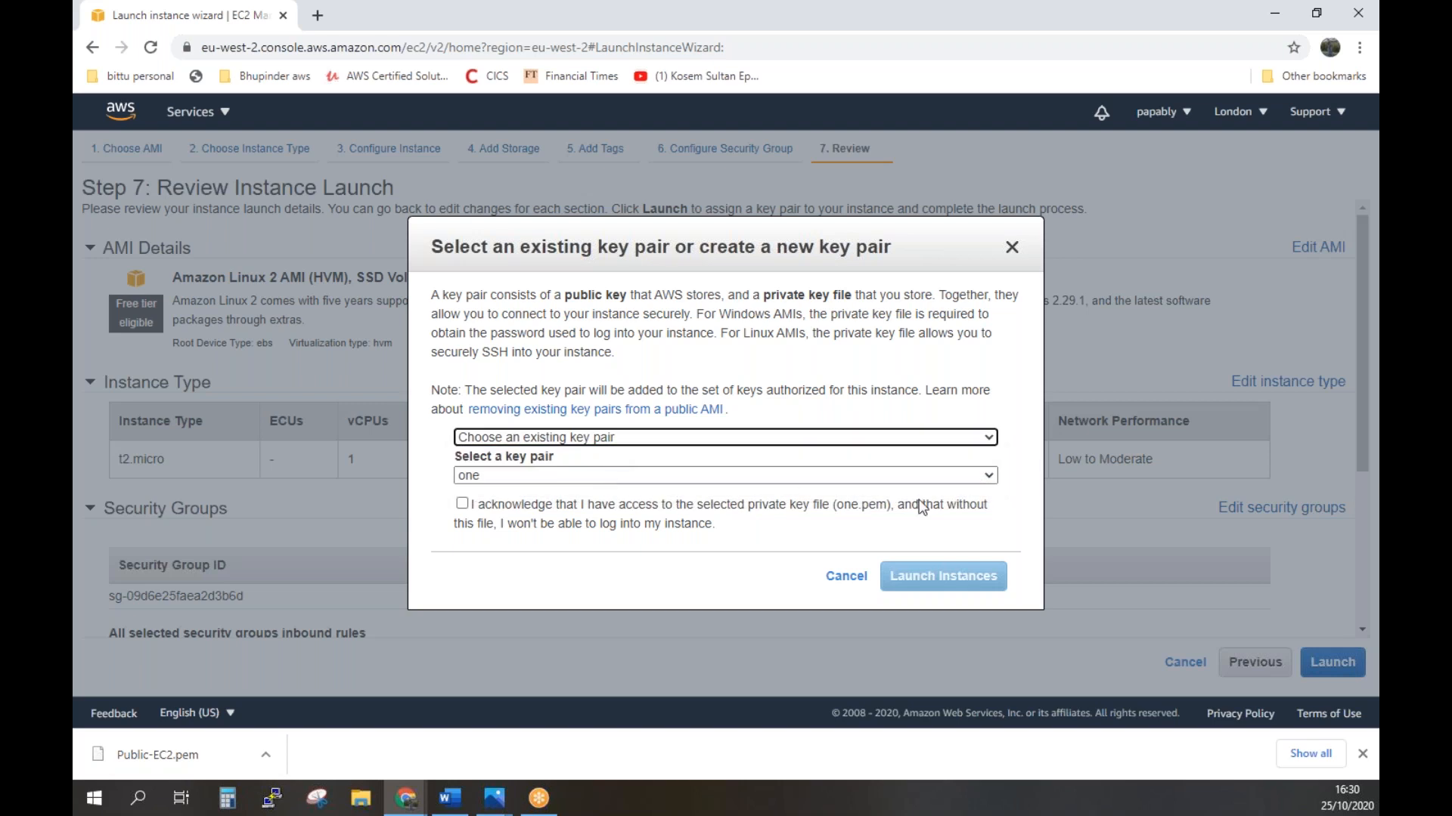
left_click(980, 476)
left_click(834, 510)
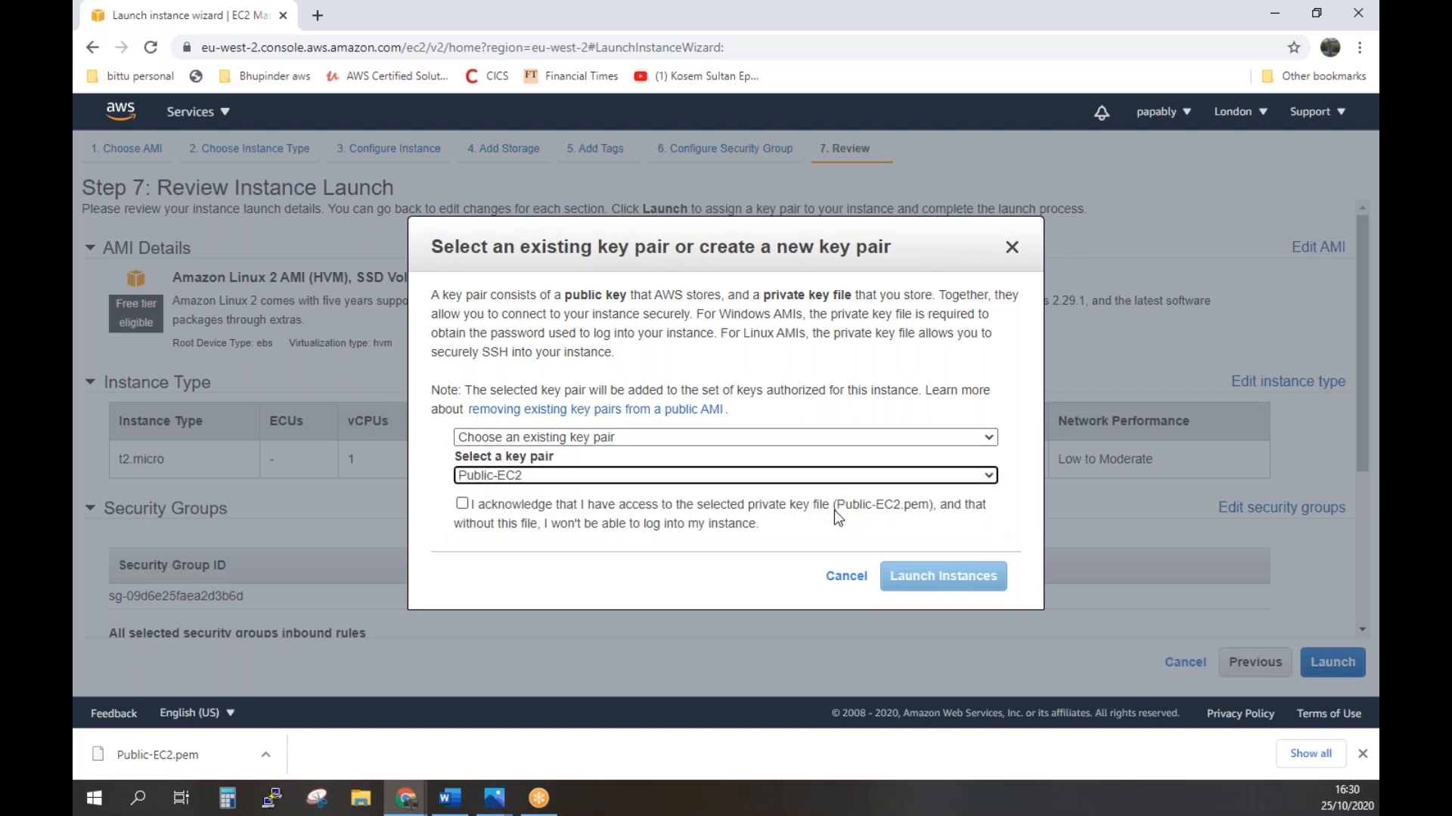
left_click(468, 504)
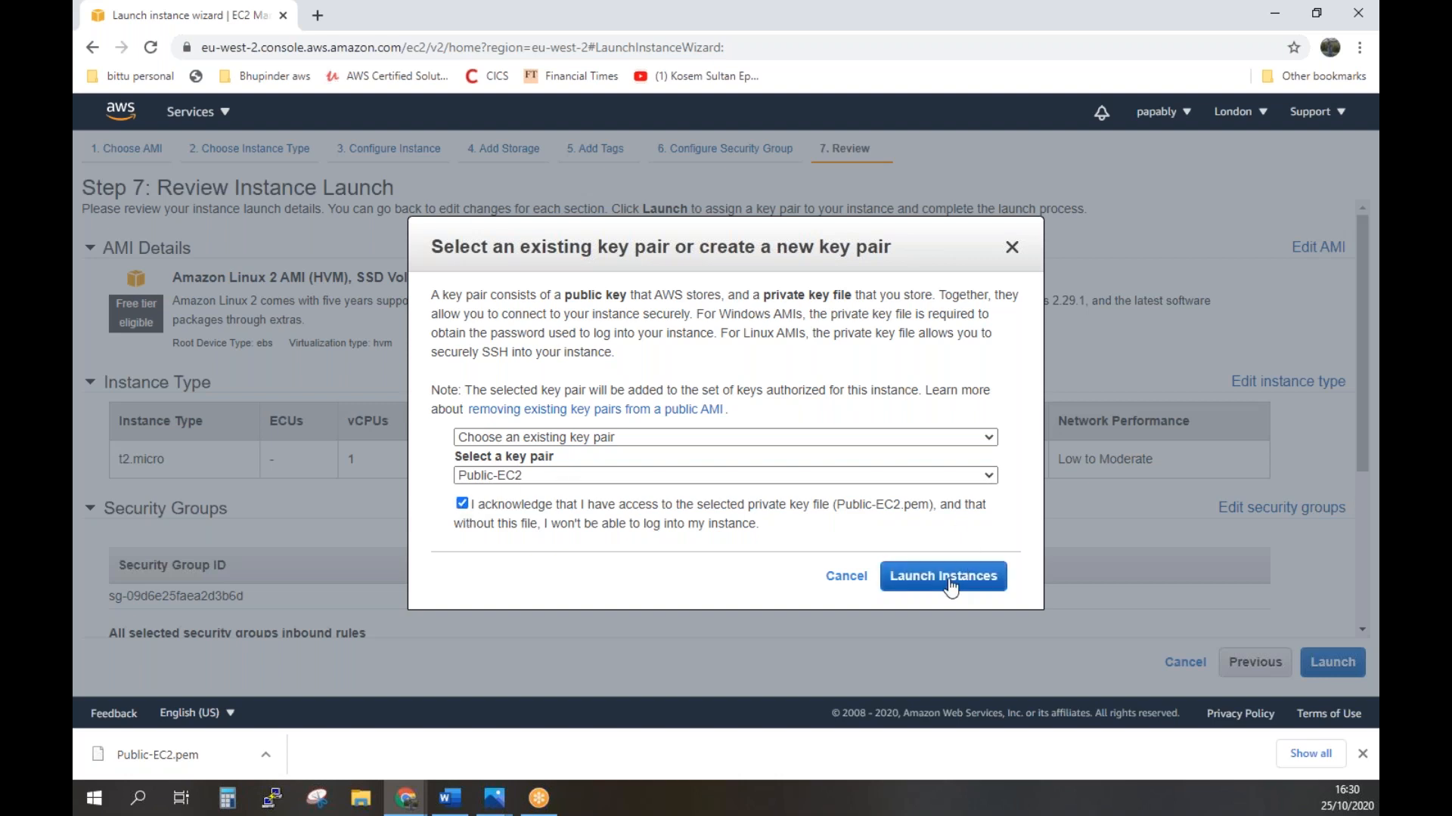
left_click(954, 577)
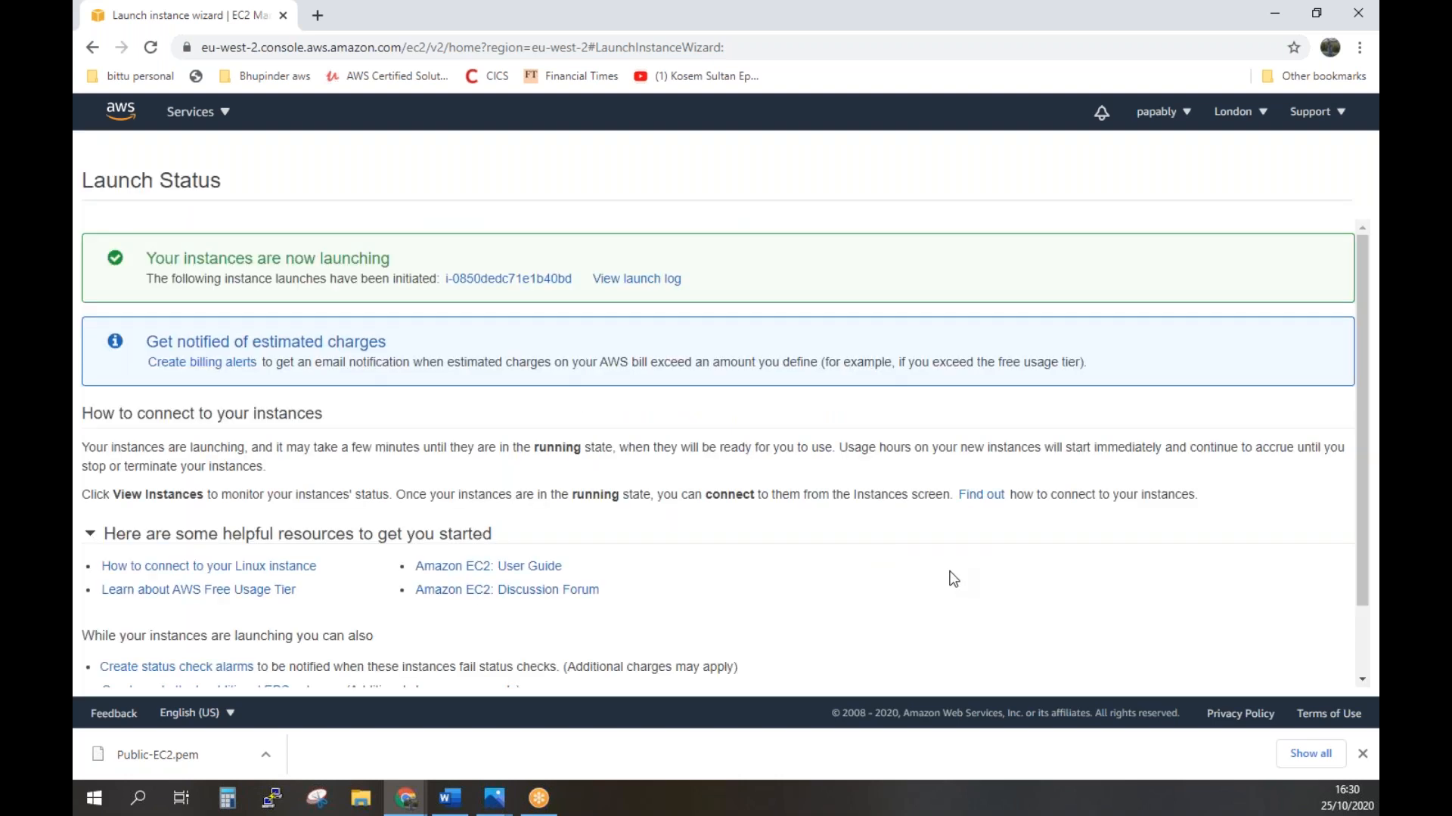
Return to the instances list, enlarge it to reach the unnamed second instance, and name that instance PRIVATE-EC2.
scroll(1296, 573, "down", 2)
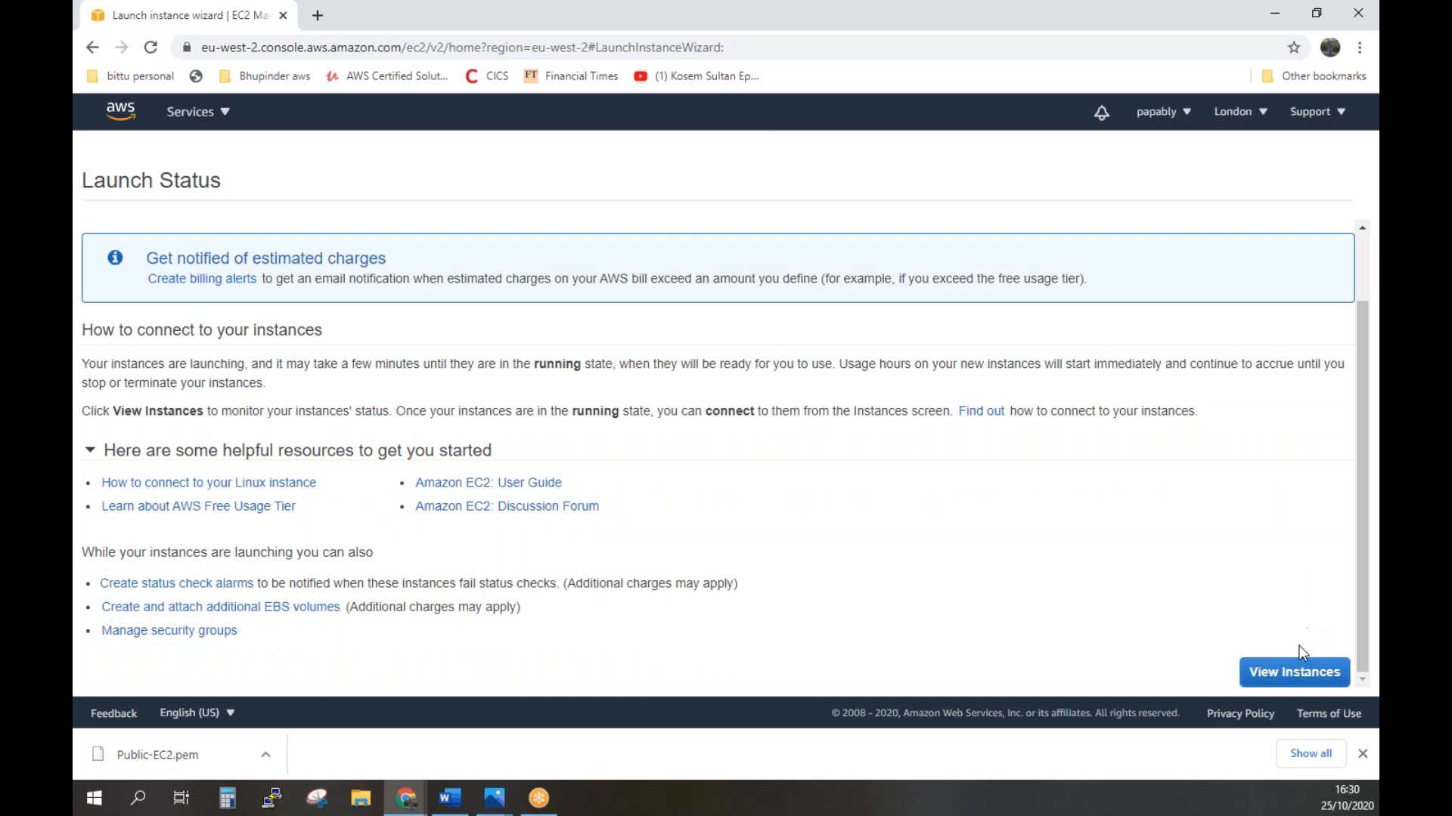
left_click(1294, 672)
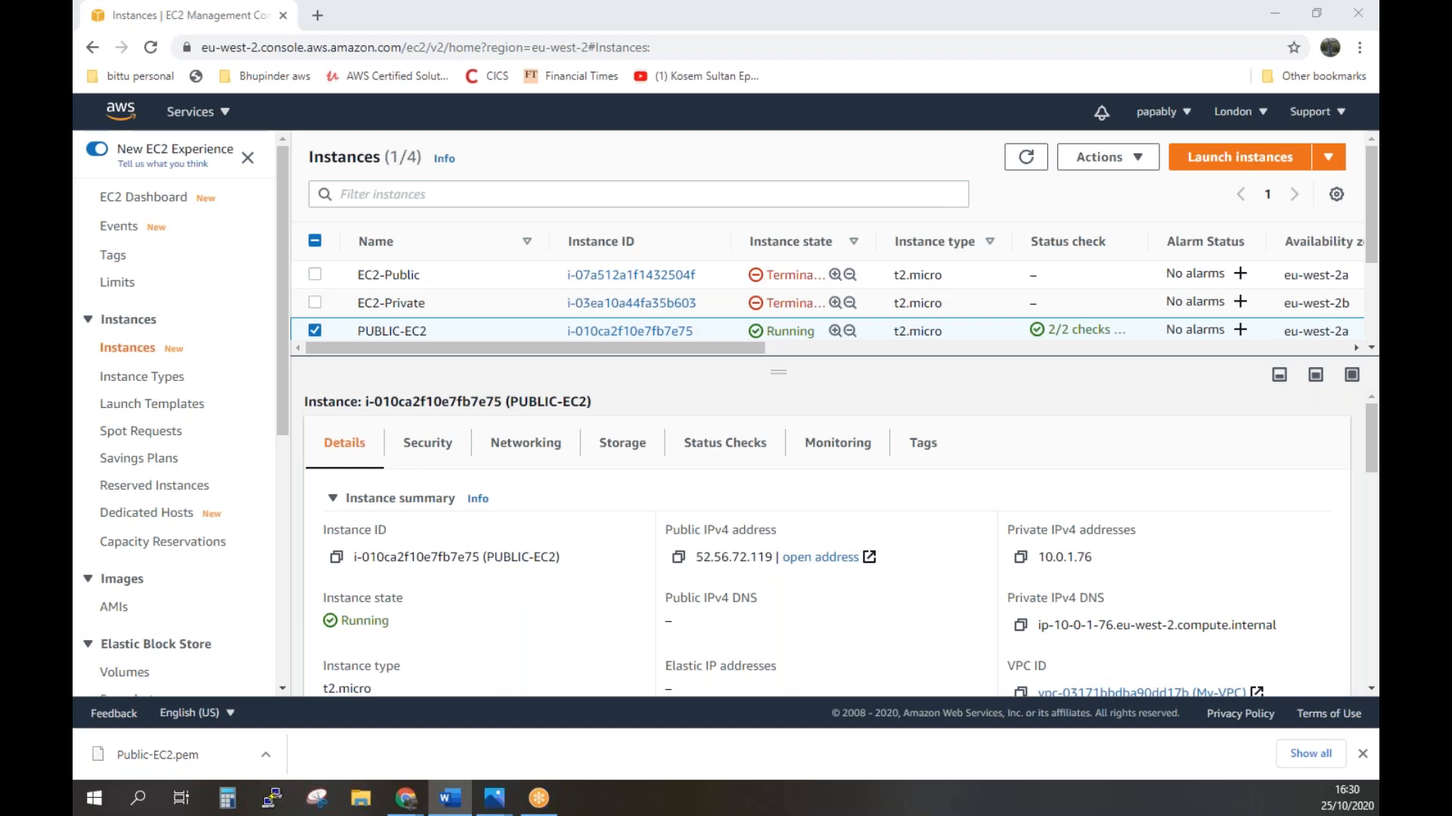
left_click_drag(831, 371, 833, 431)
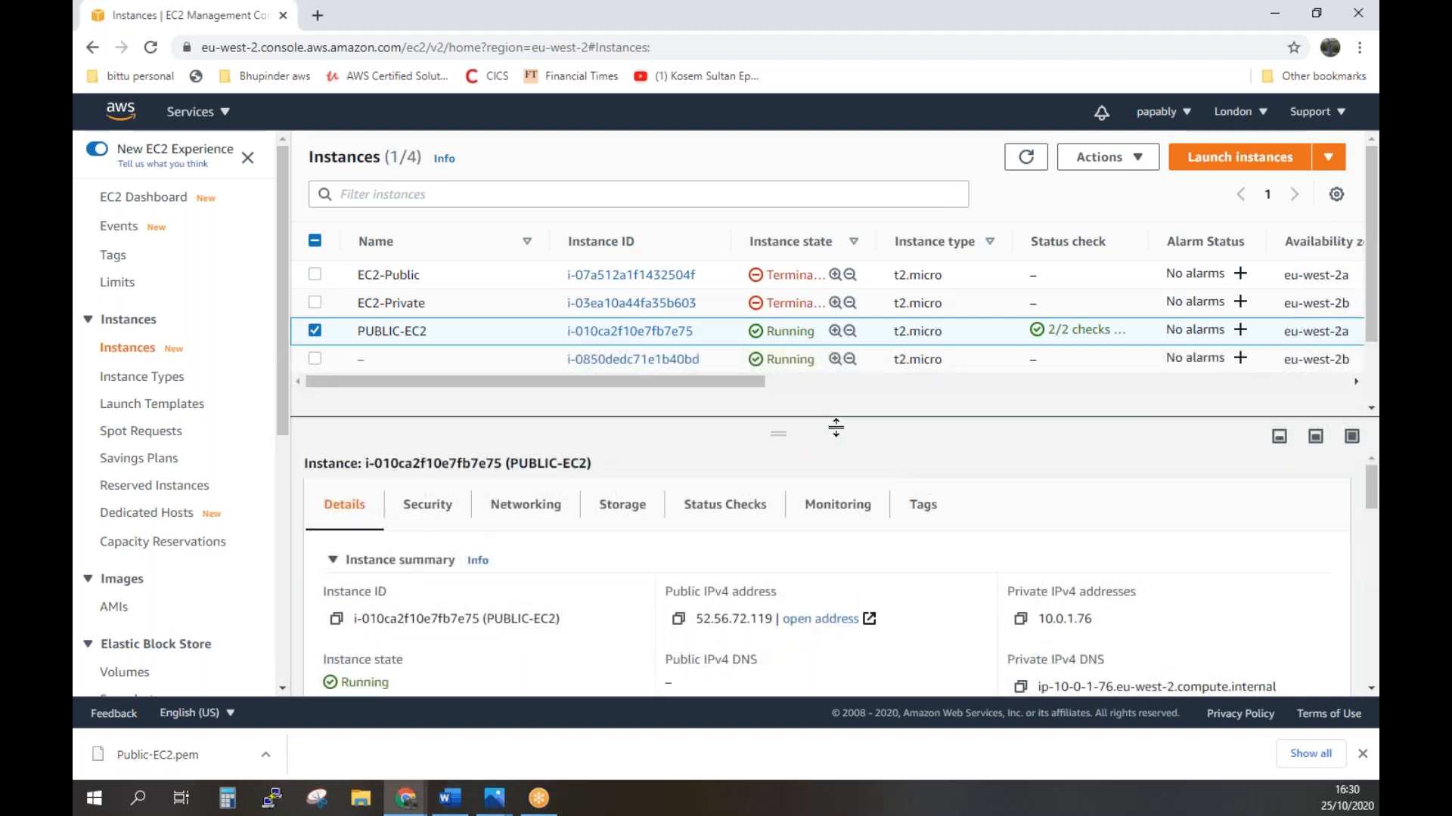
left_click(373, 360)
type("p")
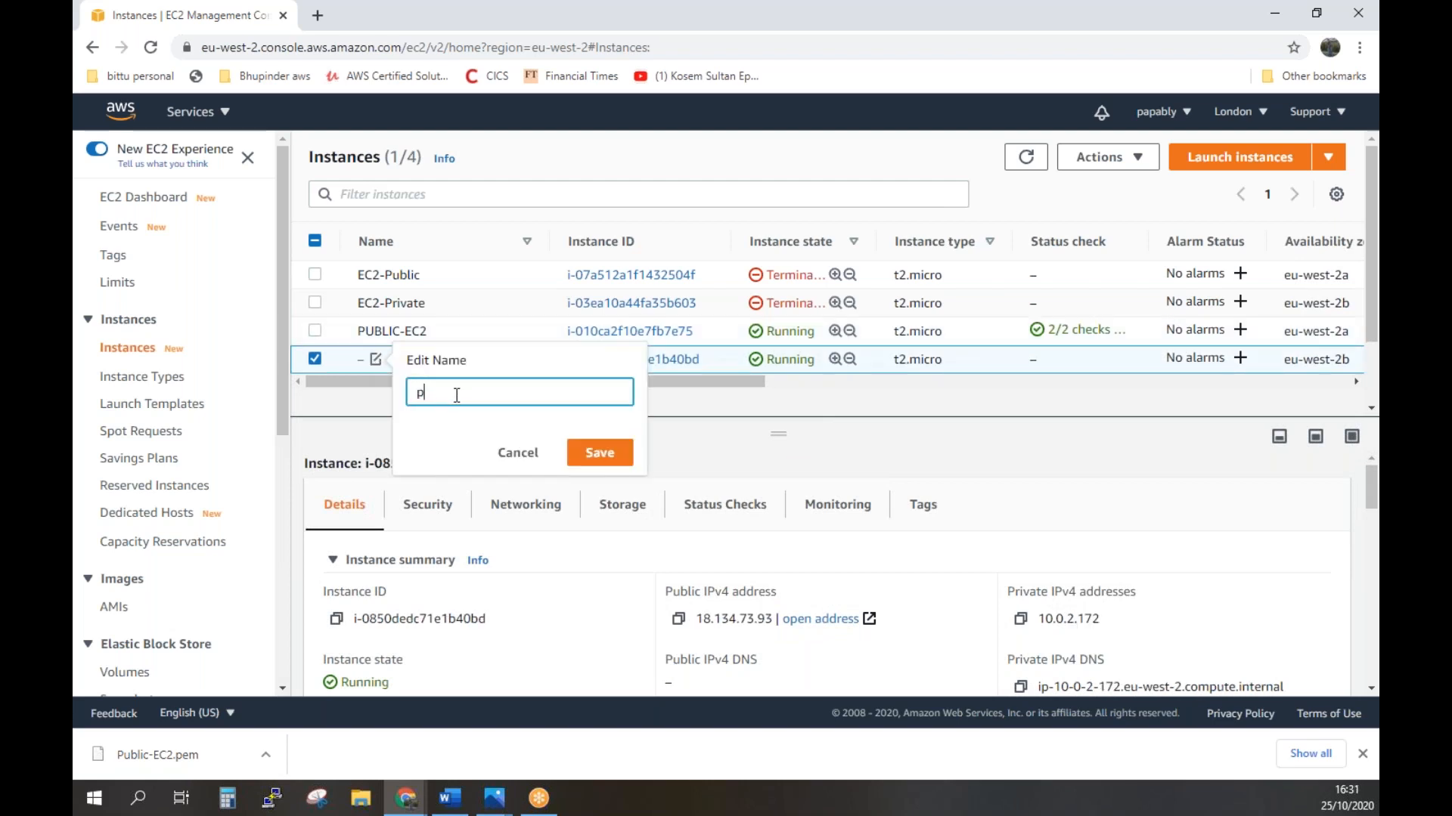
type("RIVATE-")
key("Home")
key("Delete")
type("P")
key("End")
type("EC2")
left_click(613, 453)
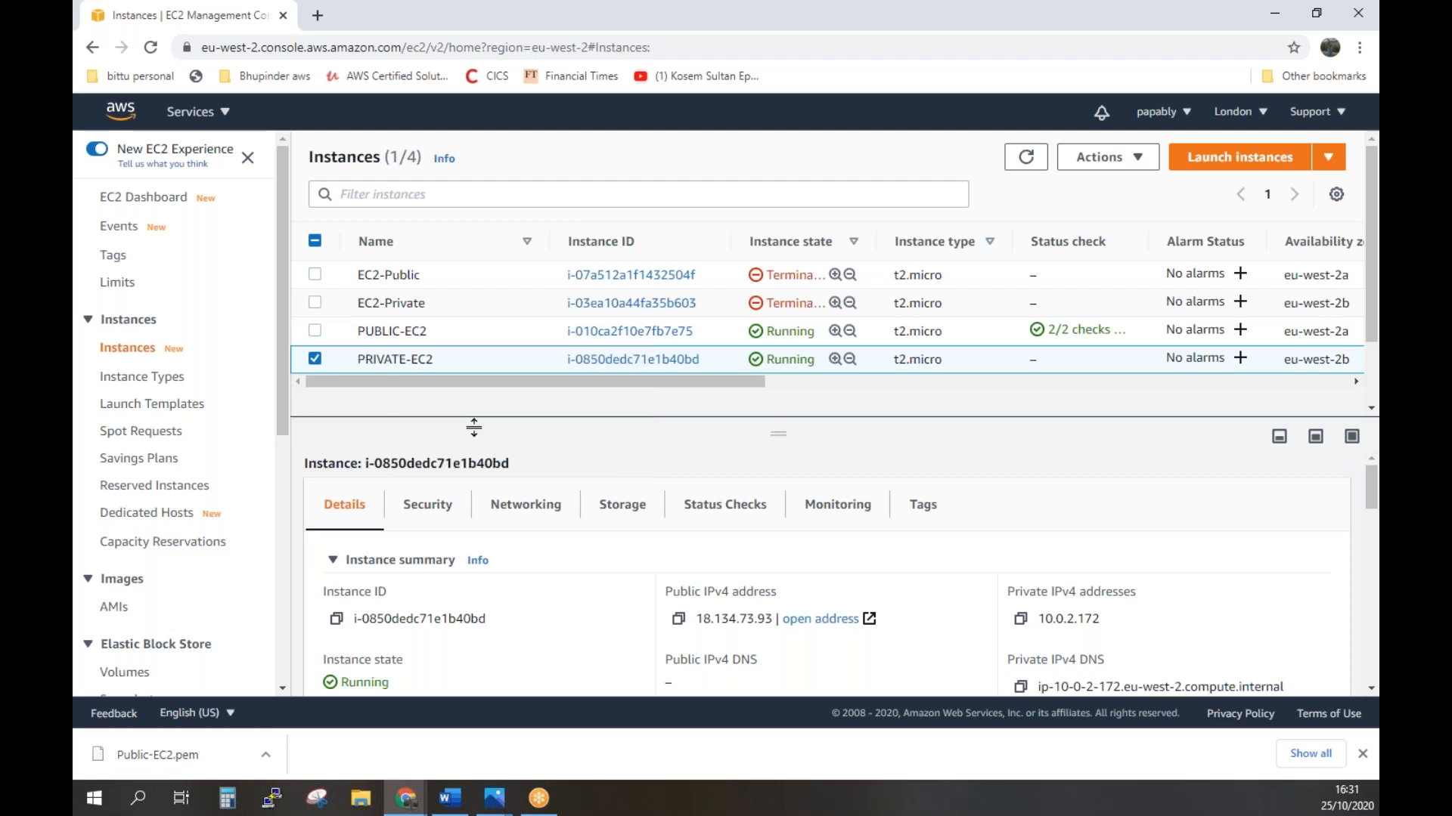
Select only the PUBLIC-EC2 instance and copy its public IPv4 address from the instance summary.
left_click(315, 331)
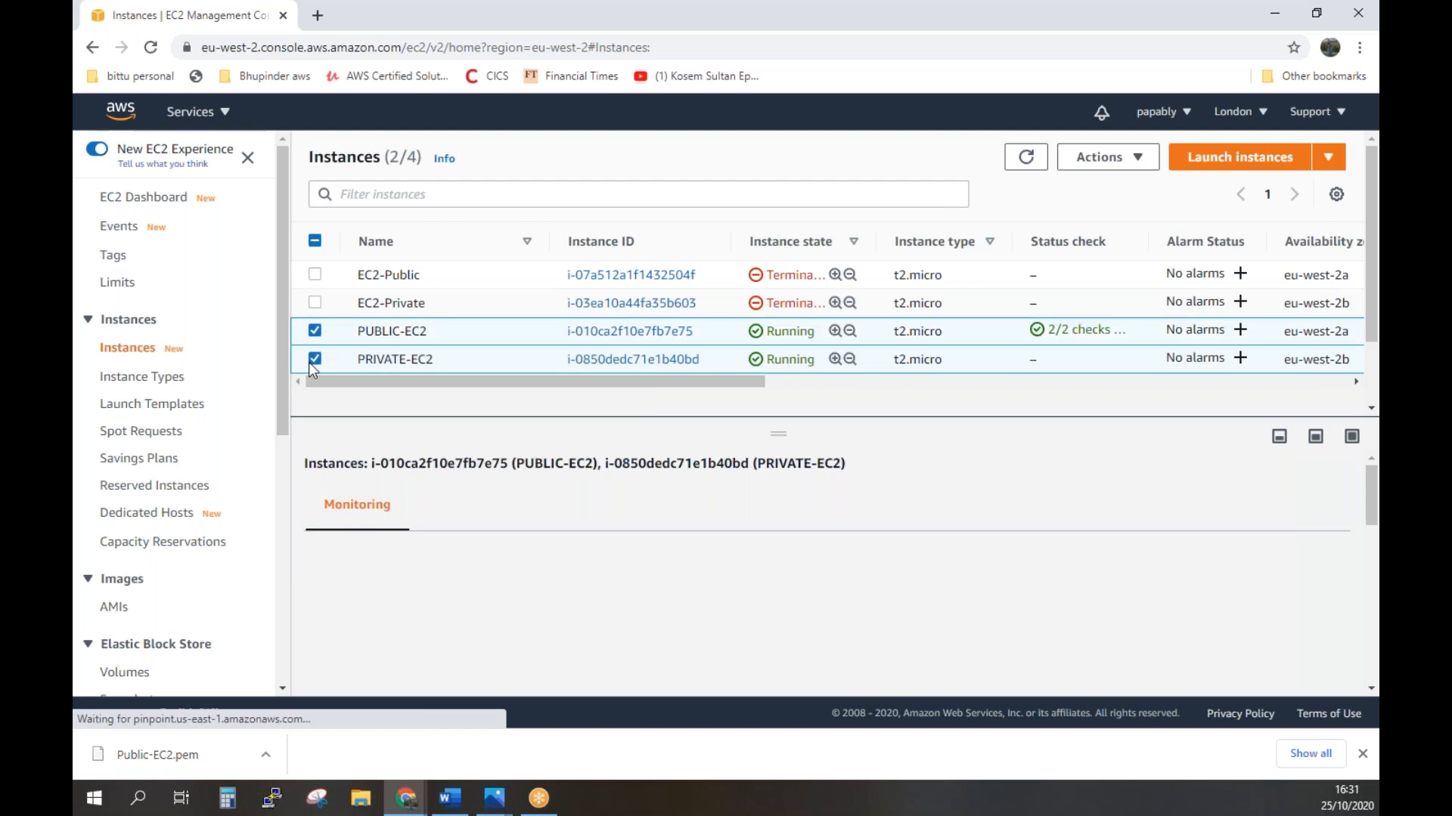
left_click(315, 359)
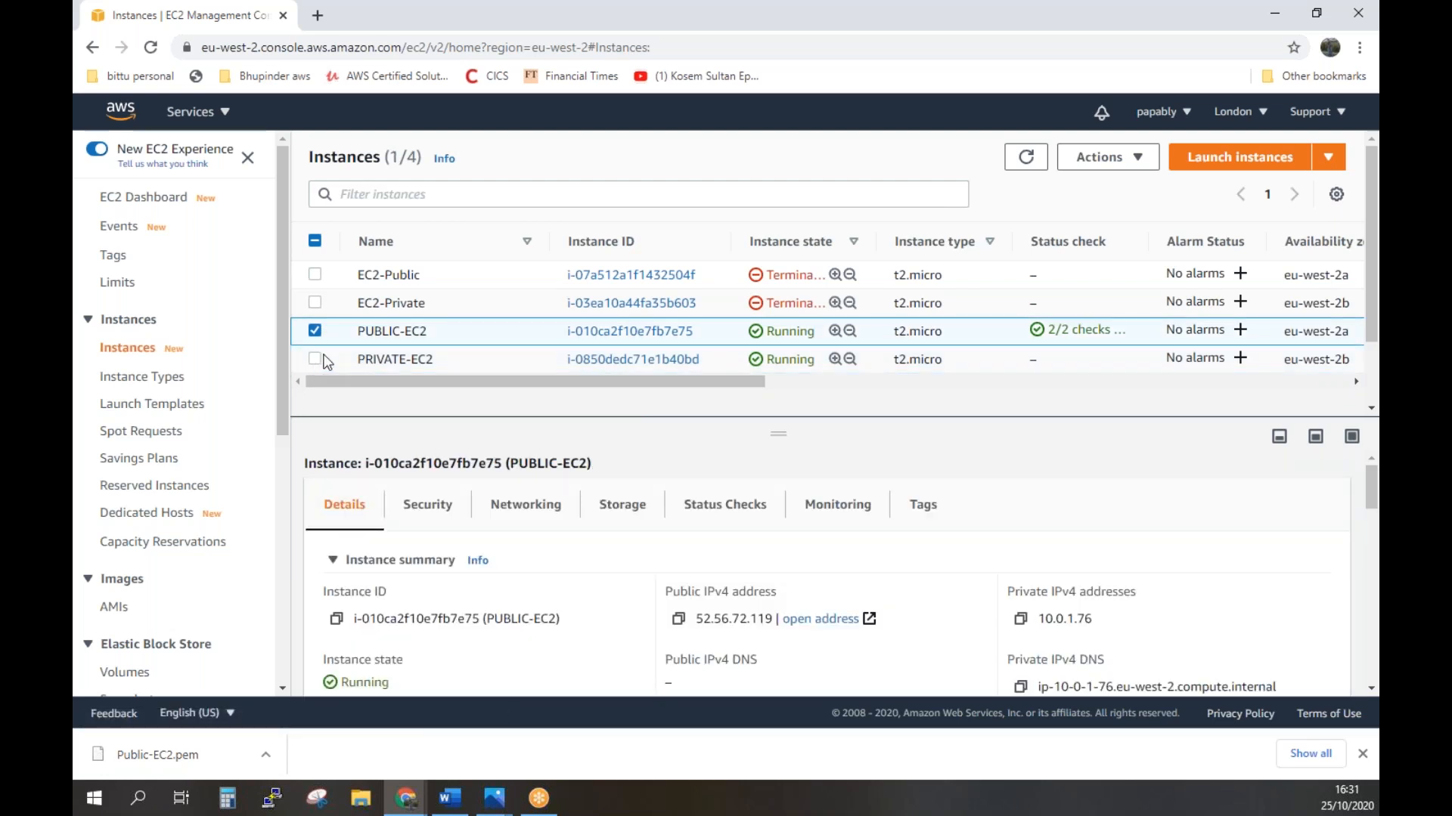
scroll(1228, 612, "down", 1)
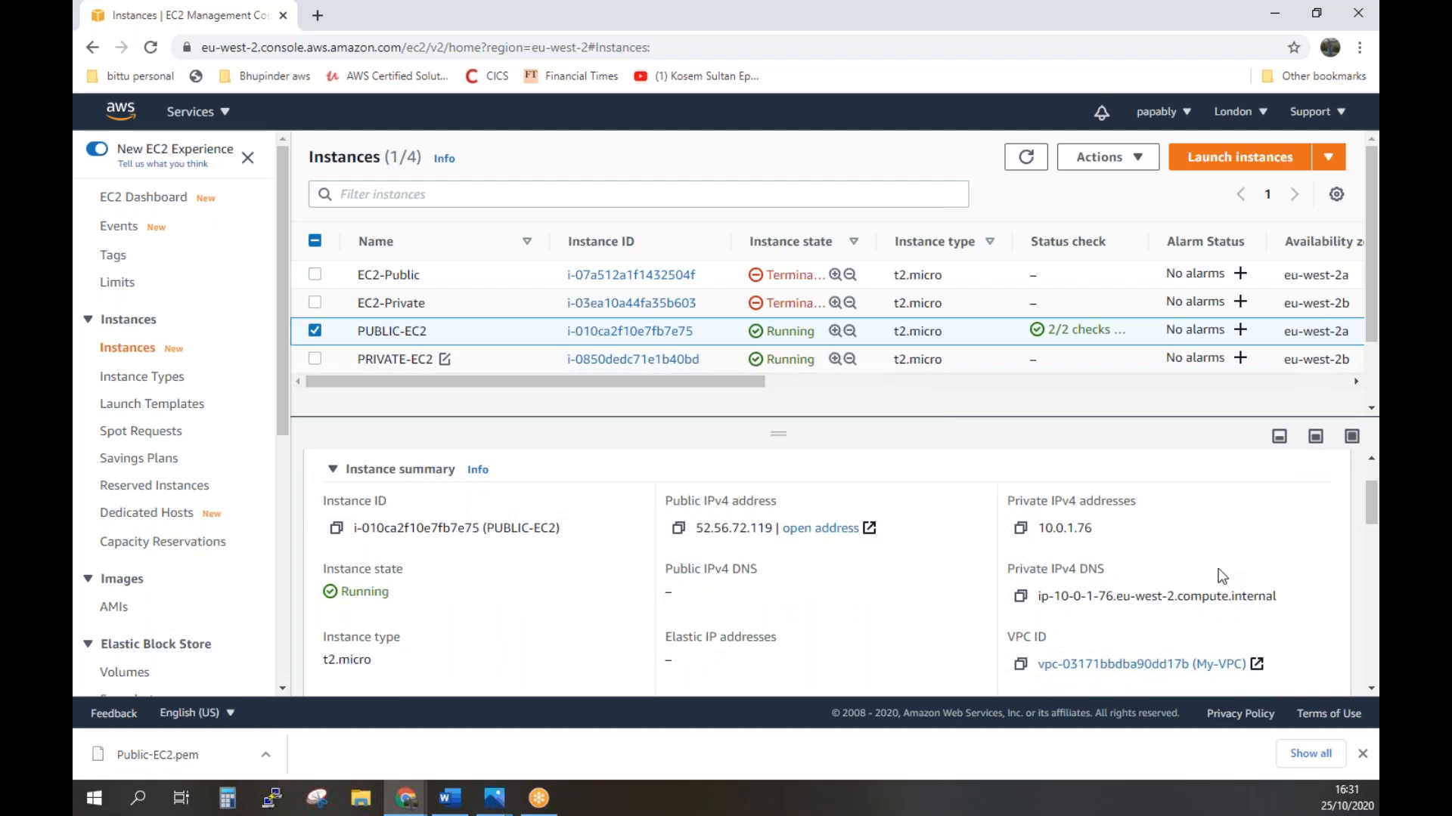
left_click(678, 529)
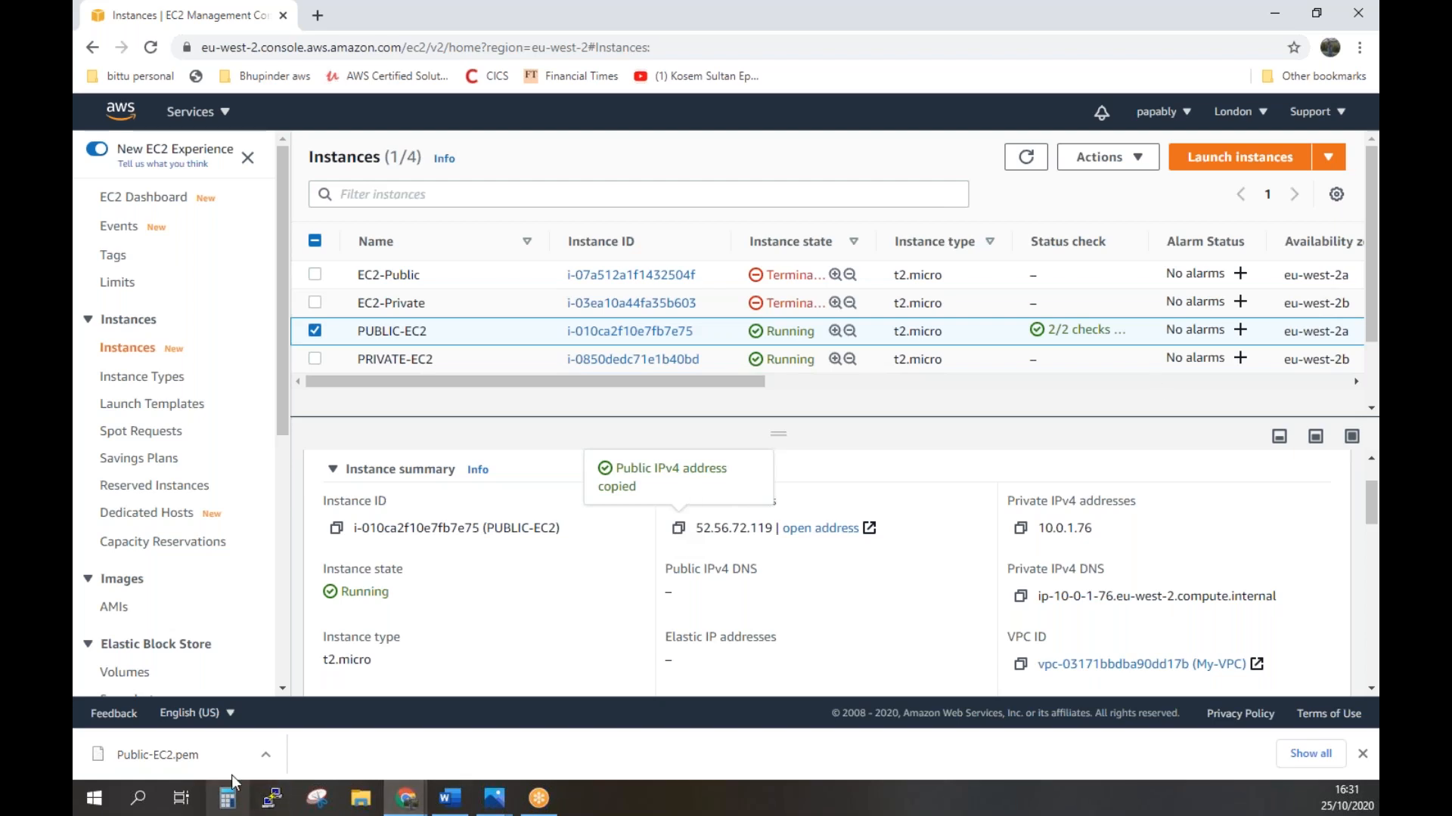
Open Command Prompt, ping PUBLIC-EC2's public address 52.56.72.119, and return to the EC2 console in the browser.
left_click(138, 798)
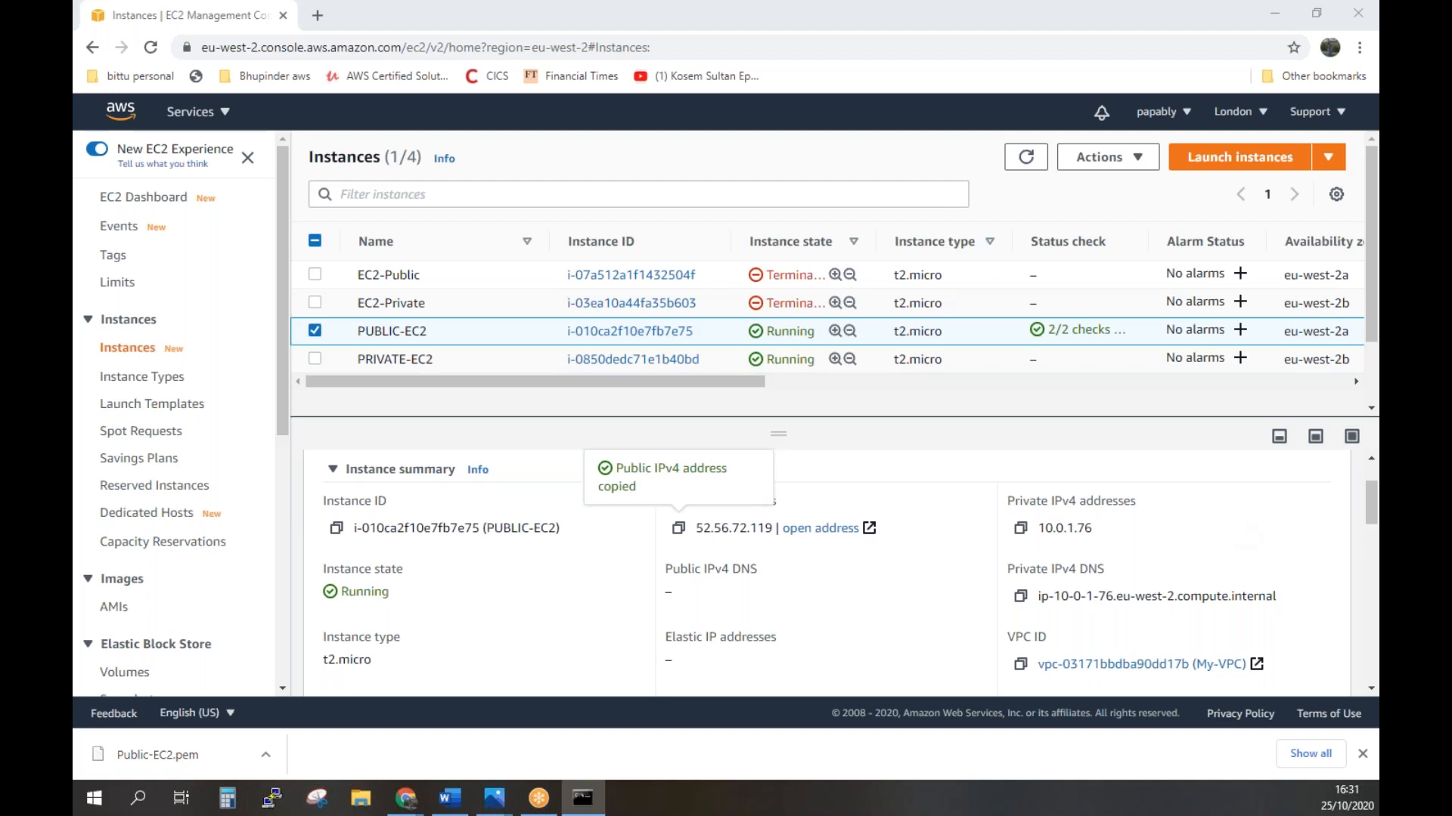
left_click_drag(1059, 163, 765, 102)
left_click(478, 195)
type("PING 52.56.72.119")
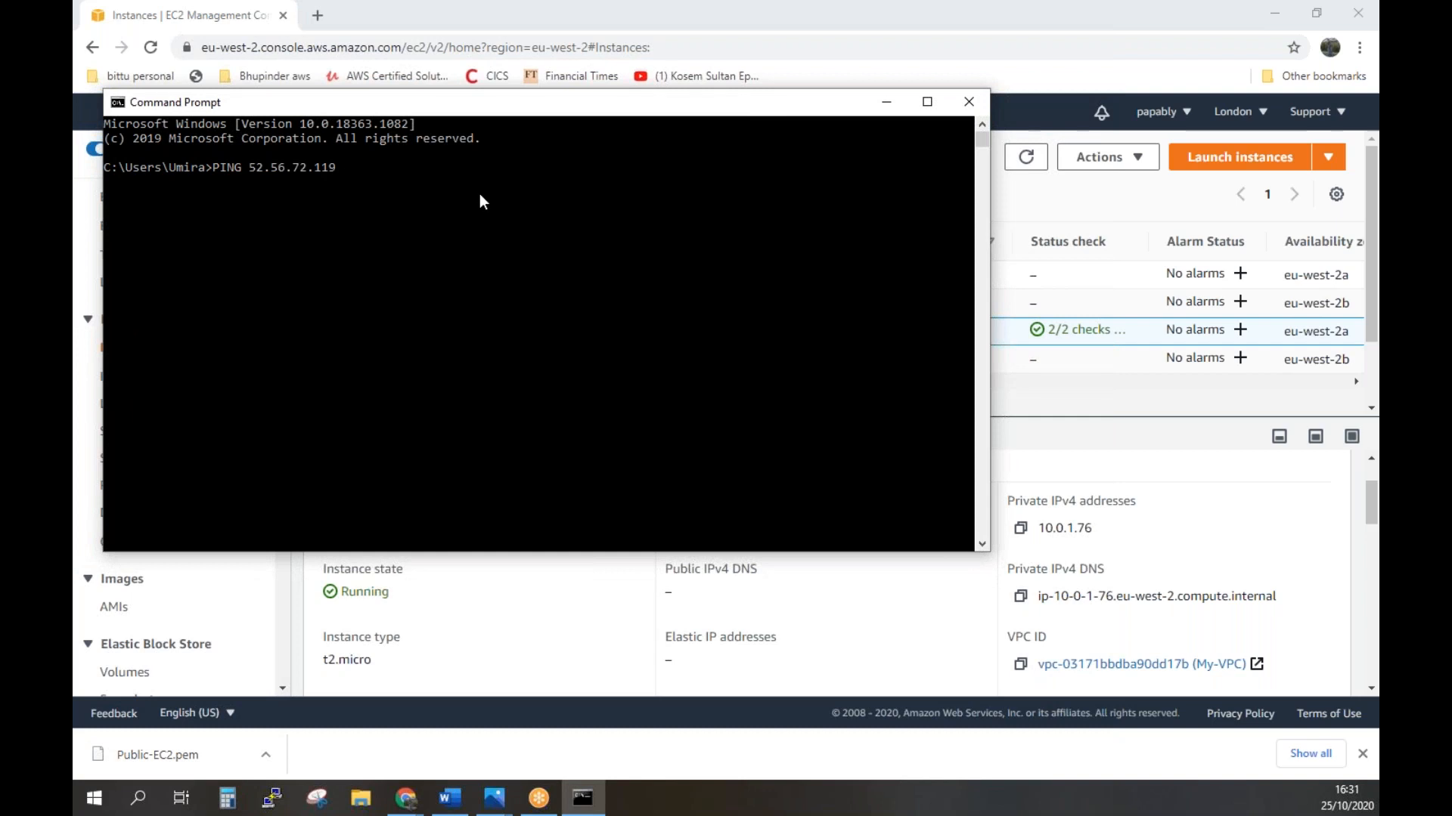
key("Return")
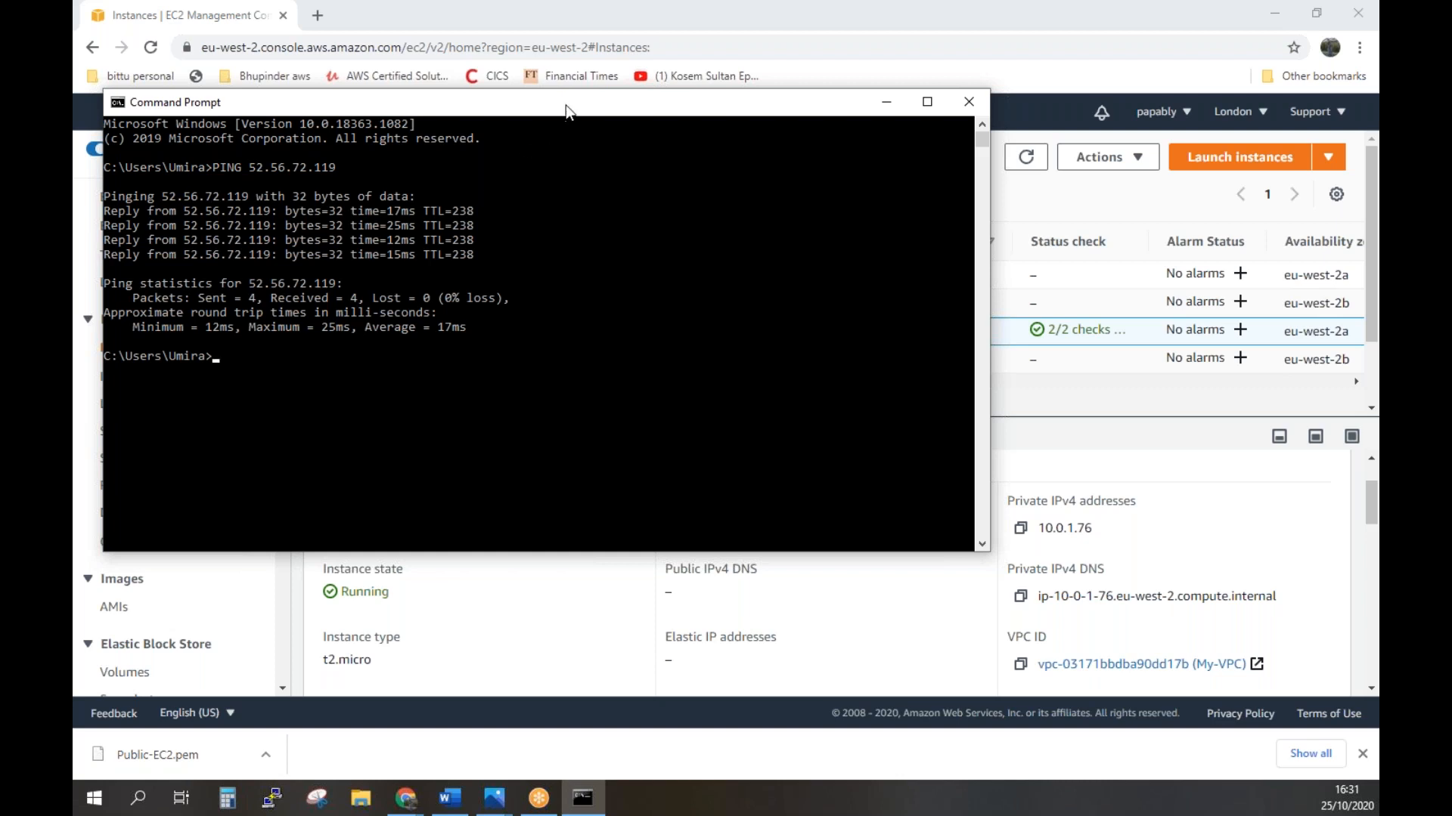
left_click_drag(569, 110, 627, 164)
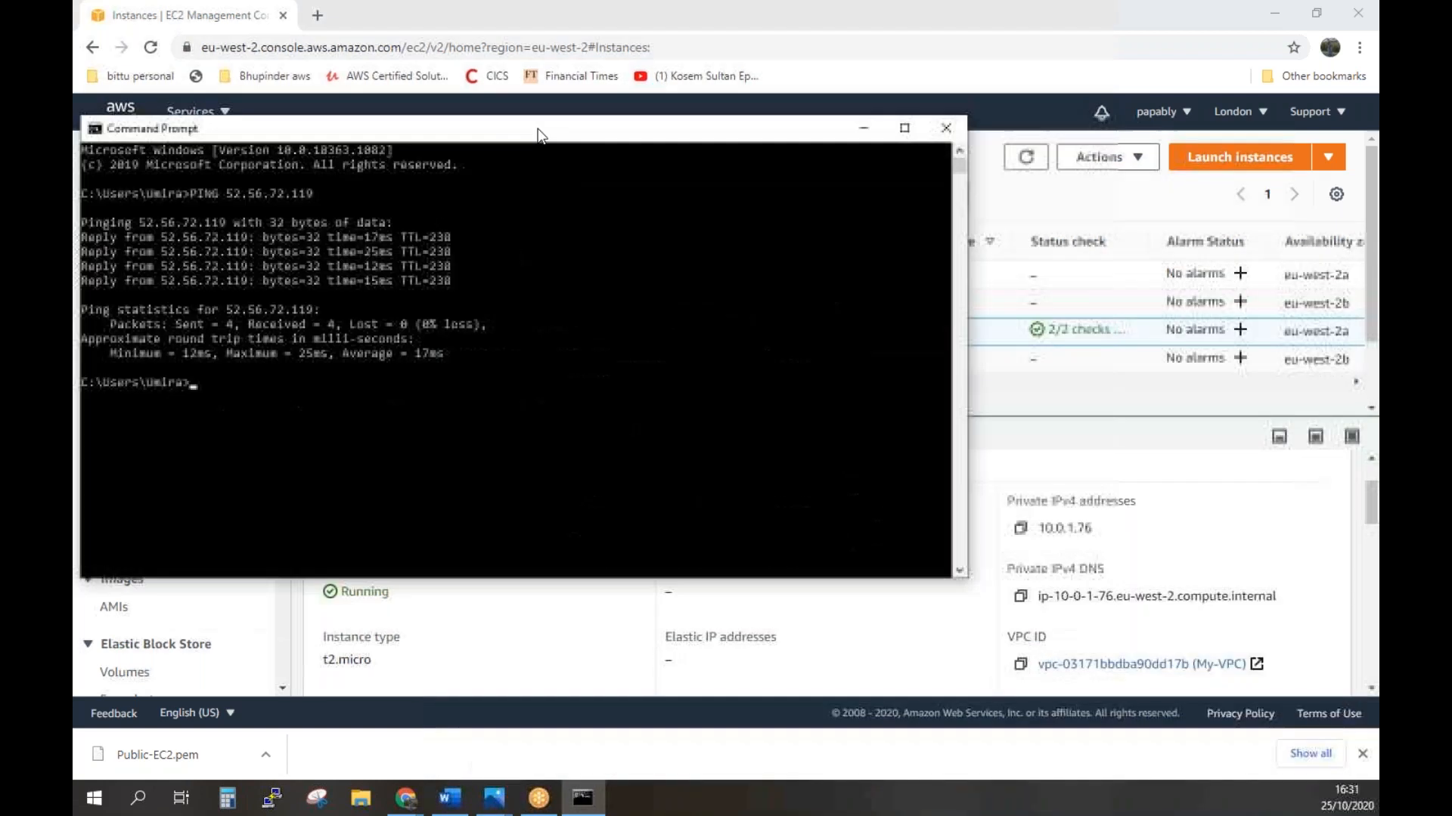
left_click(988, 47)
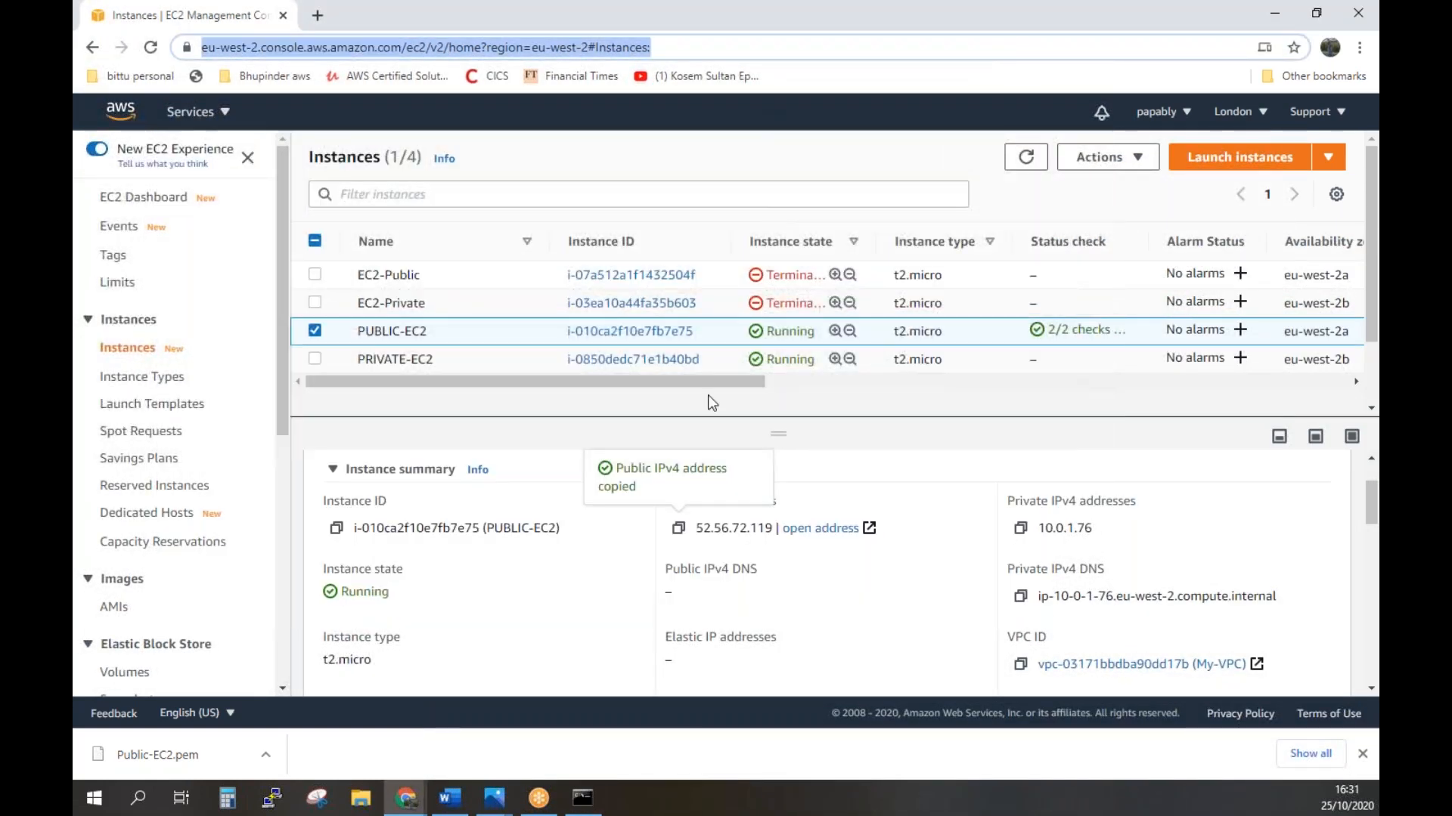
Select only the PRIVATE-EC2 instance and copy its public IPv4 address from the instance summary.
left_click(318, 357)
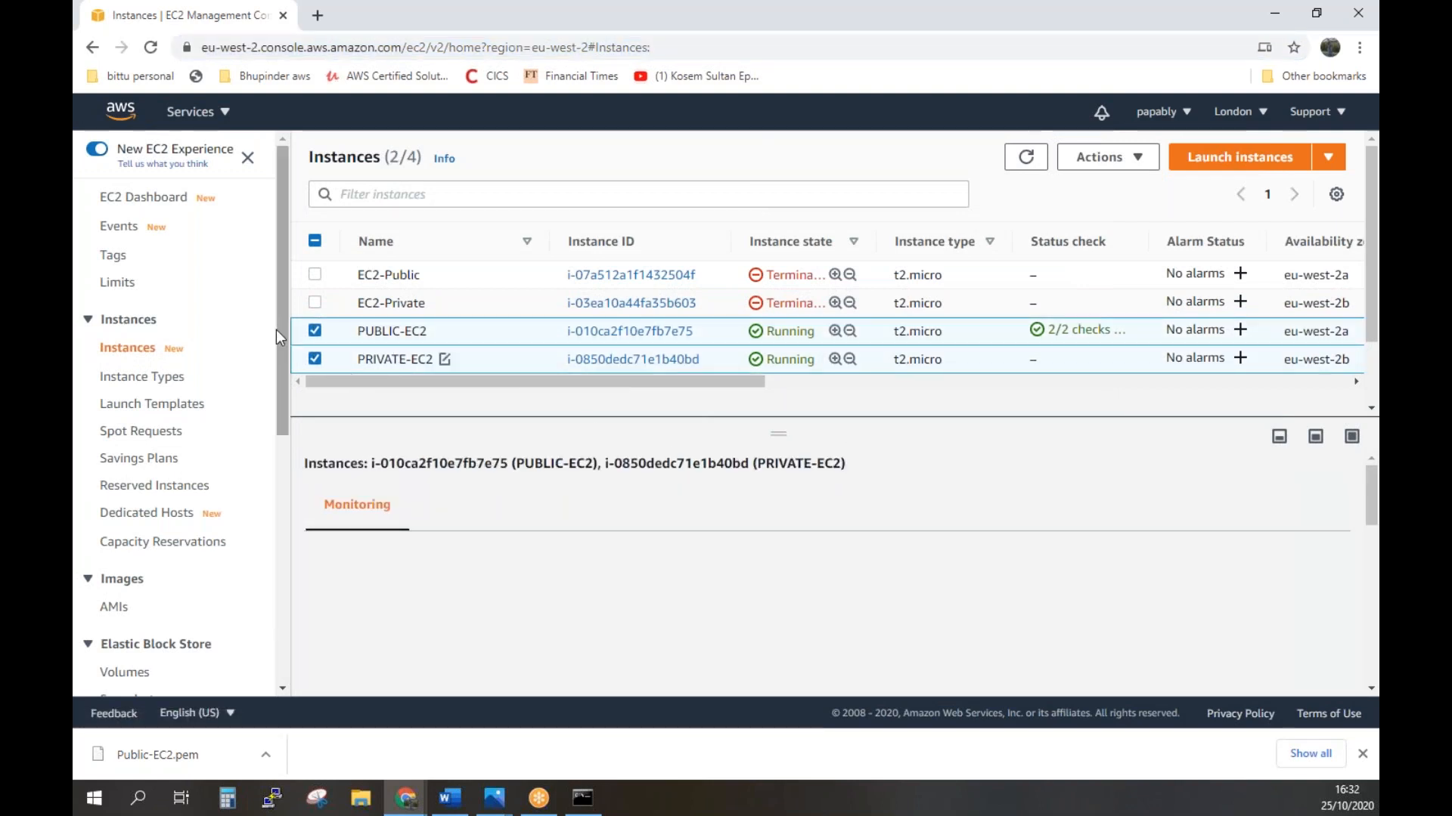
left_click(314, 333)
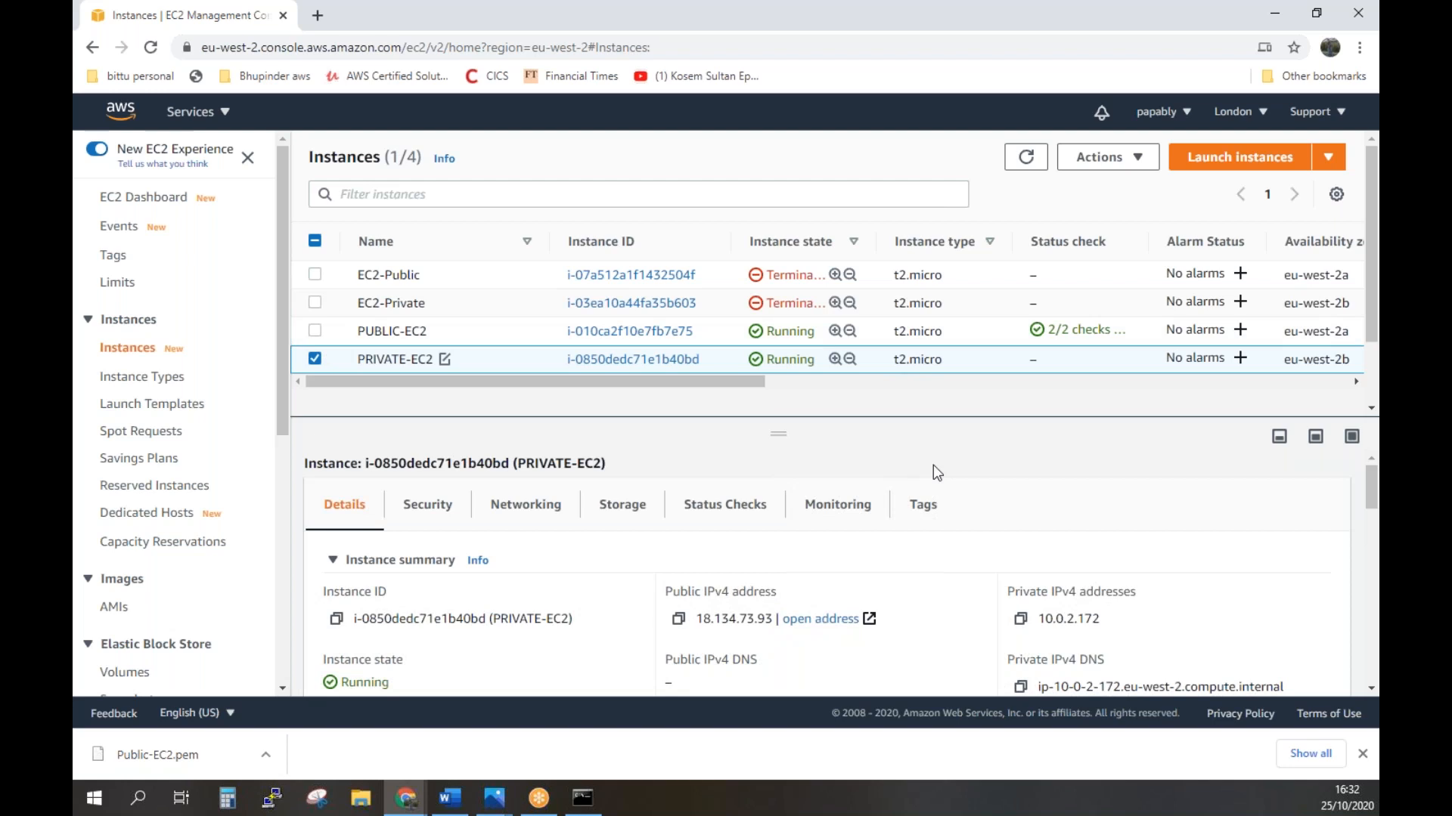
scroll(965, 484, "down", 1)
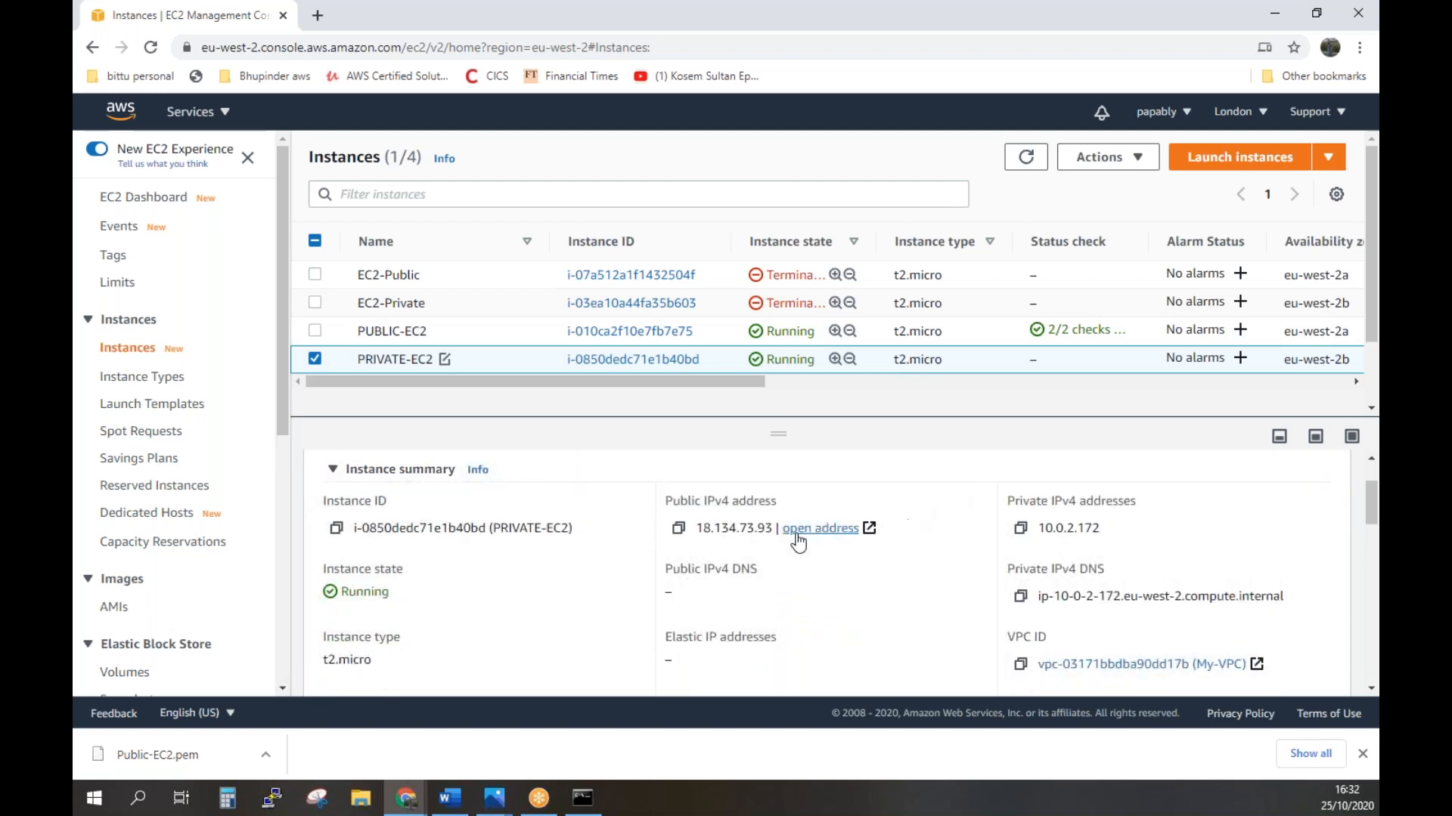
left_click(678, 529)
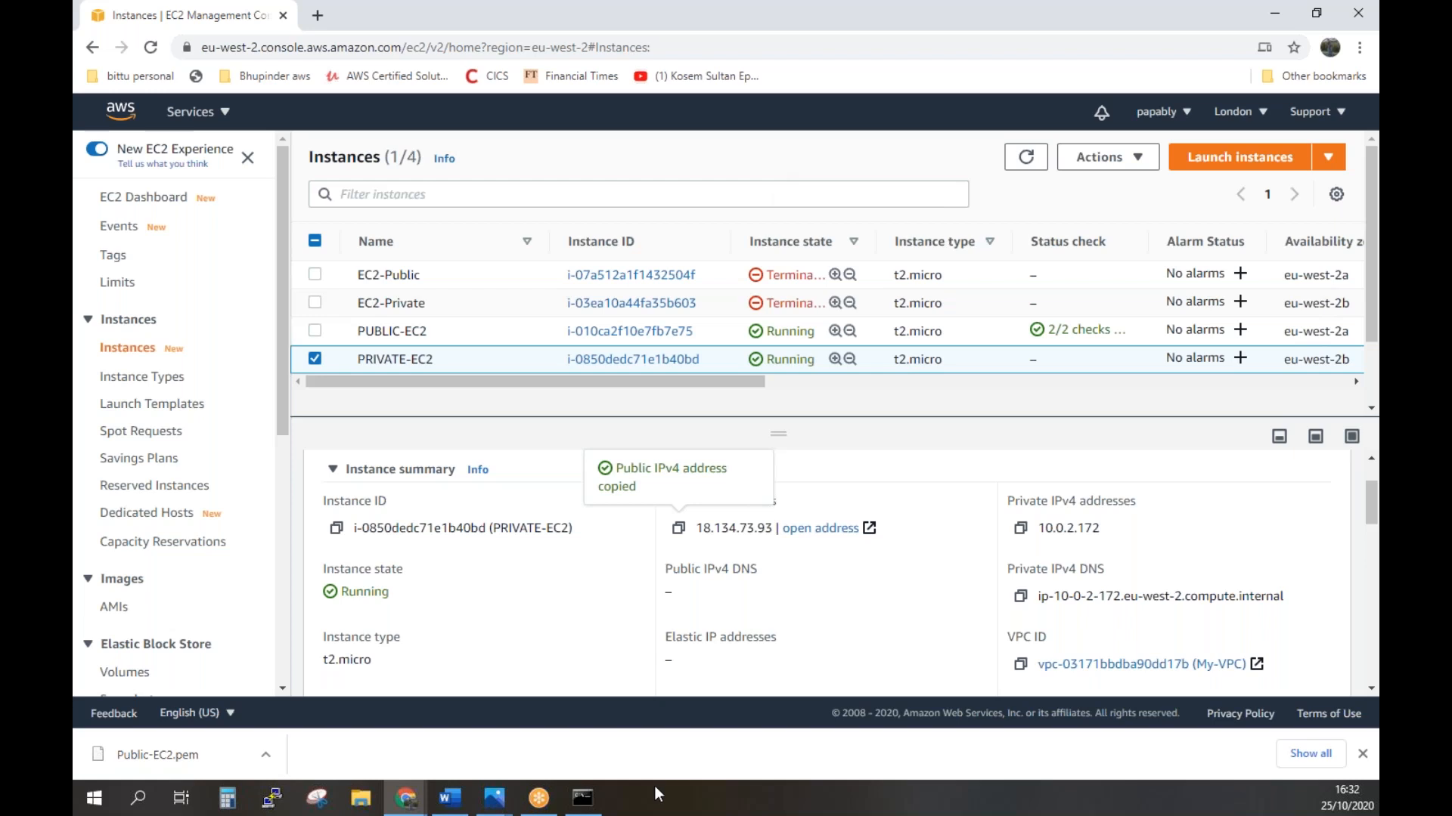
Switch to Command Prompt, ping PRIVATE-EC2's public address 18.134.73.93, and minimize the window to return to the EC2 console.
left_click(582, 797)
left_click(397, 497)
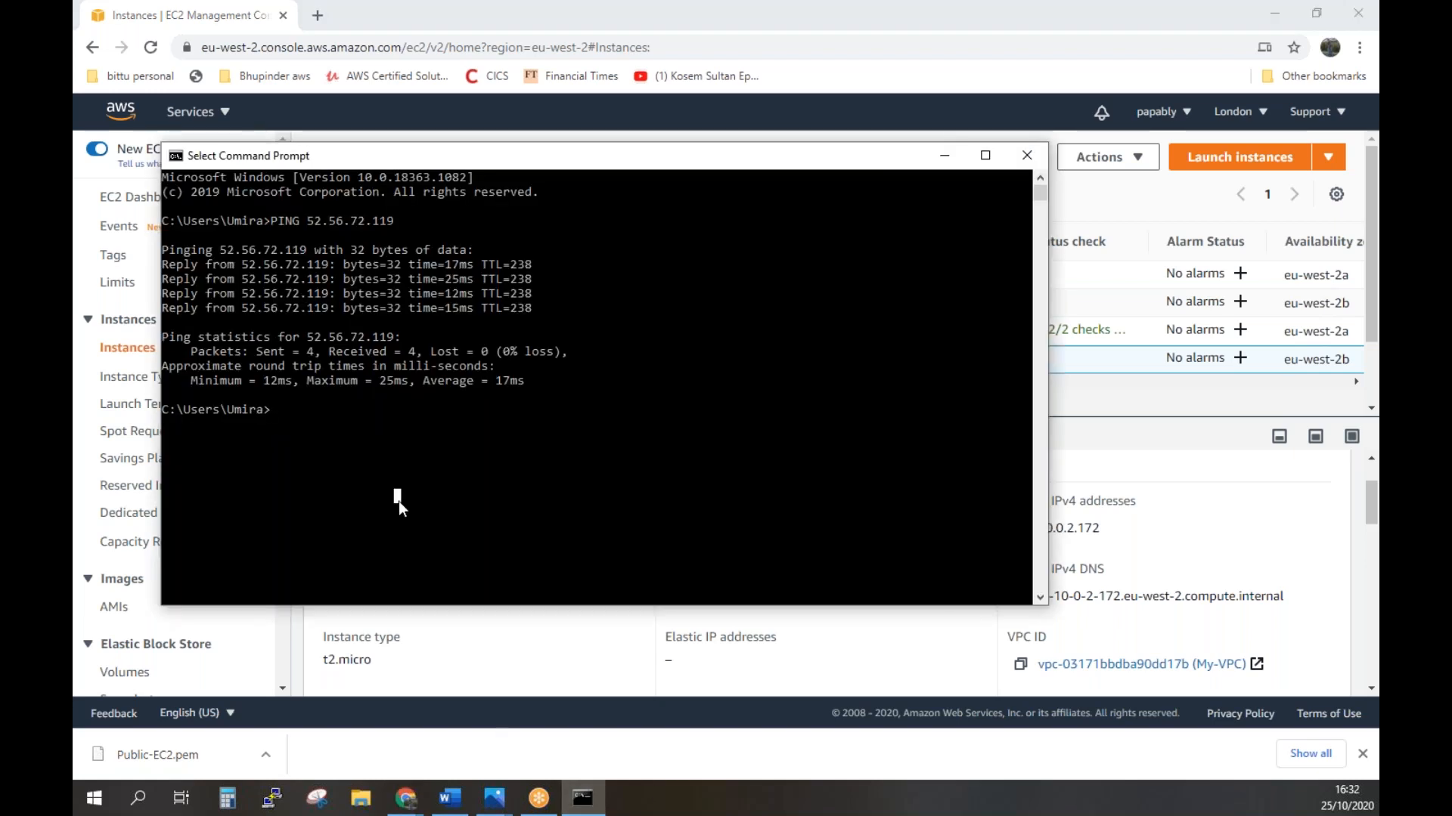
type("PING")
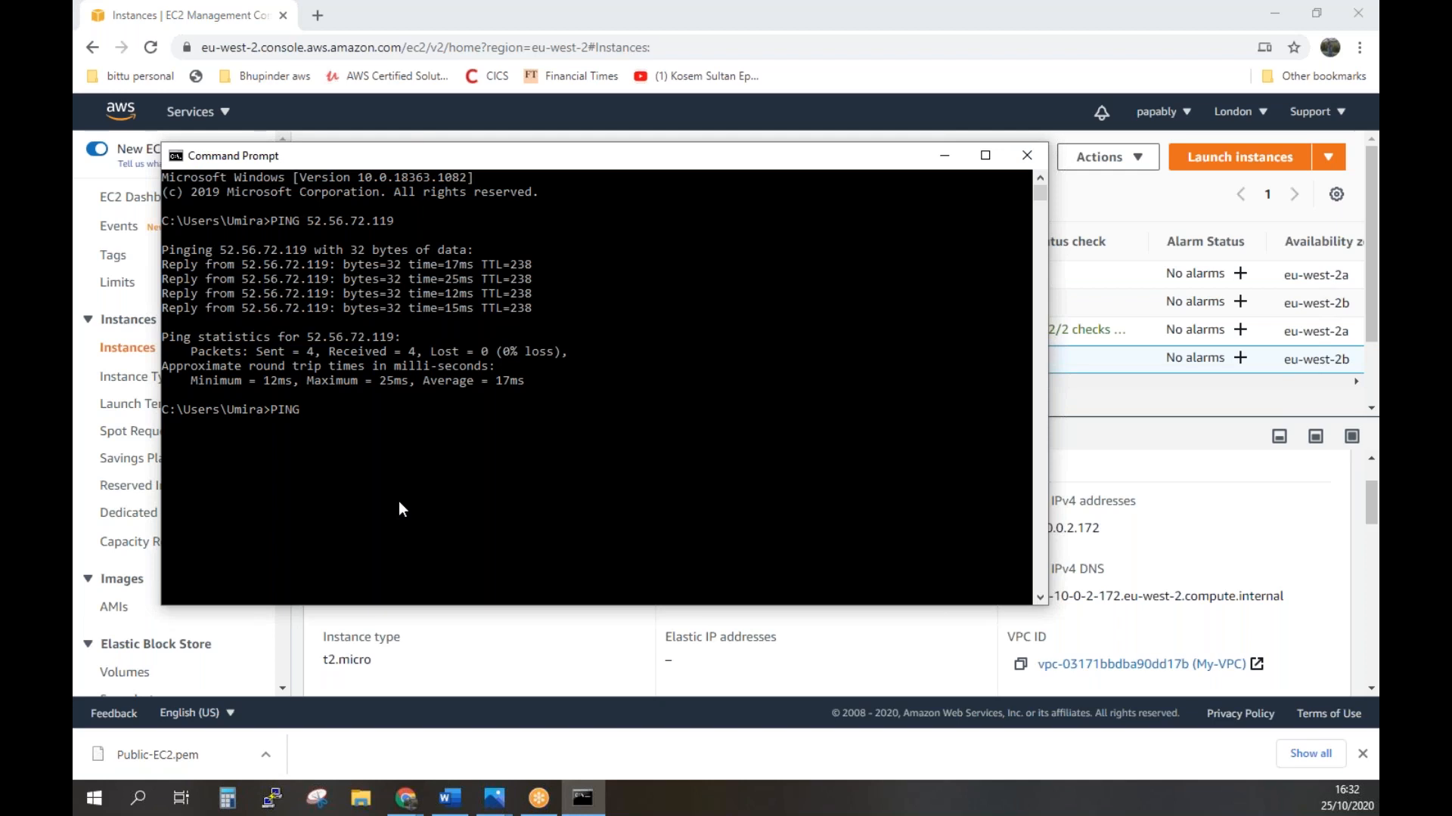
type(" 18.134.73.93")
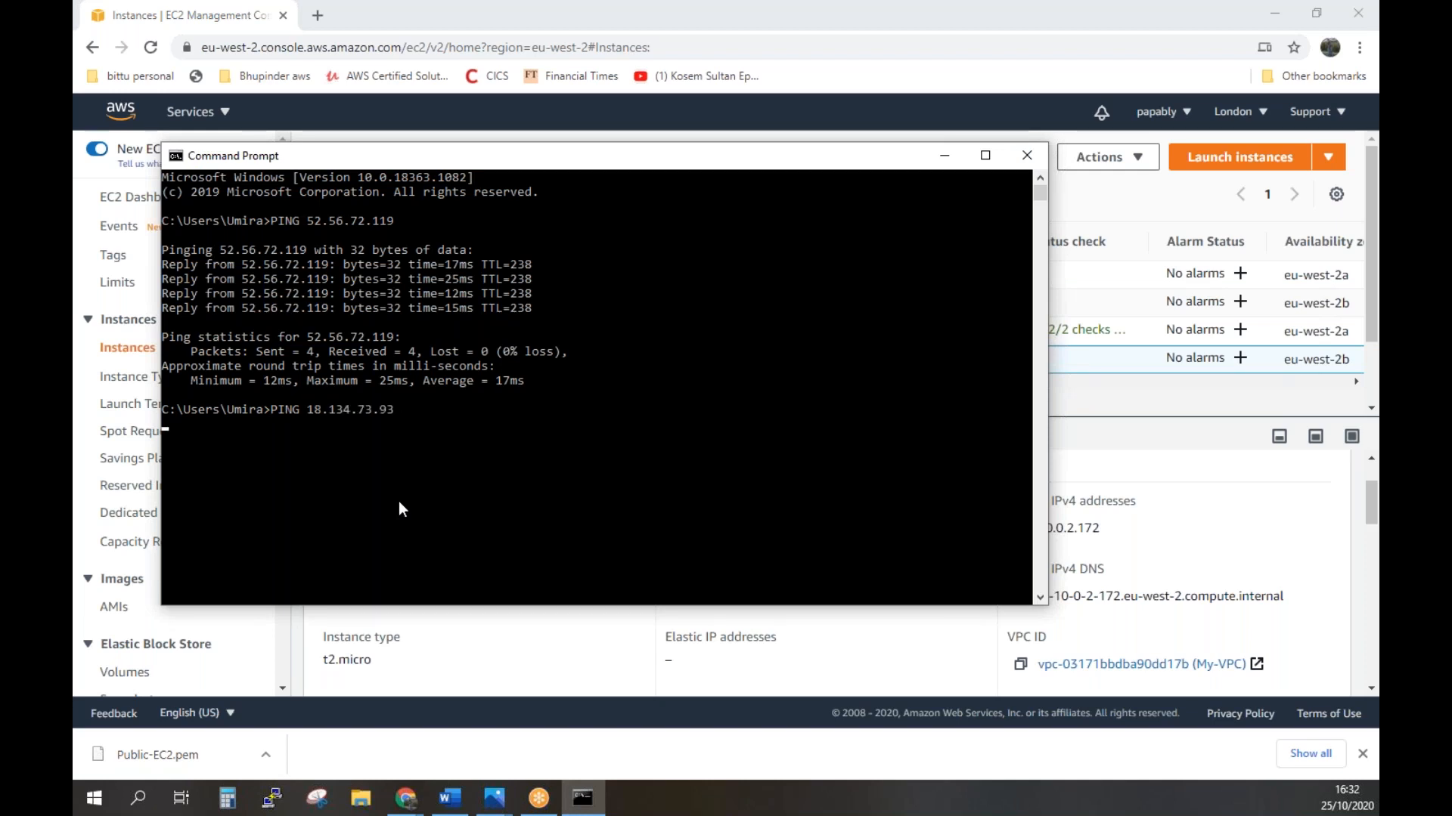
key("Return")
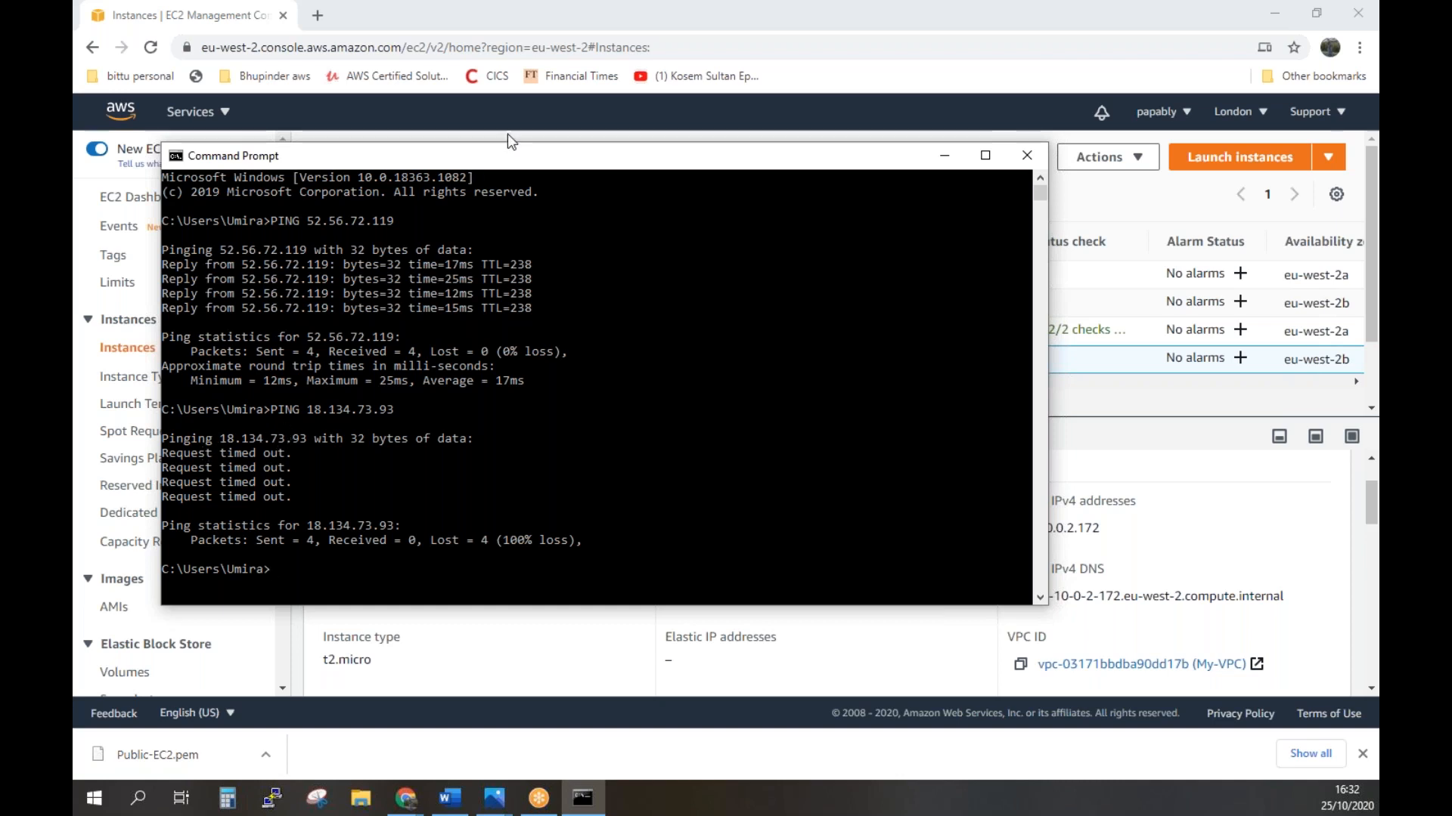
left_click(939, 155)
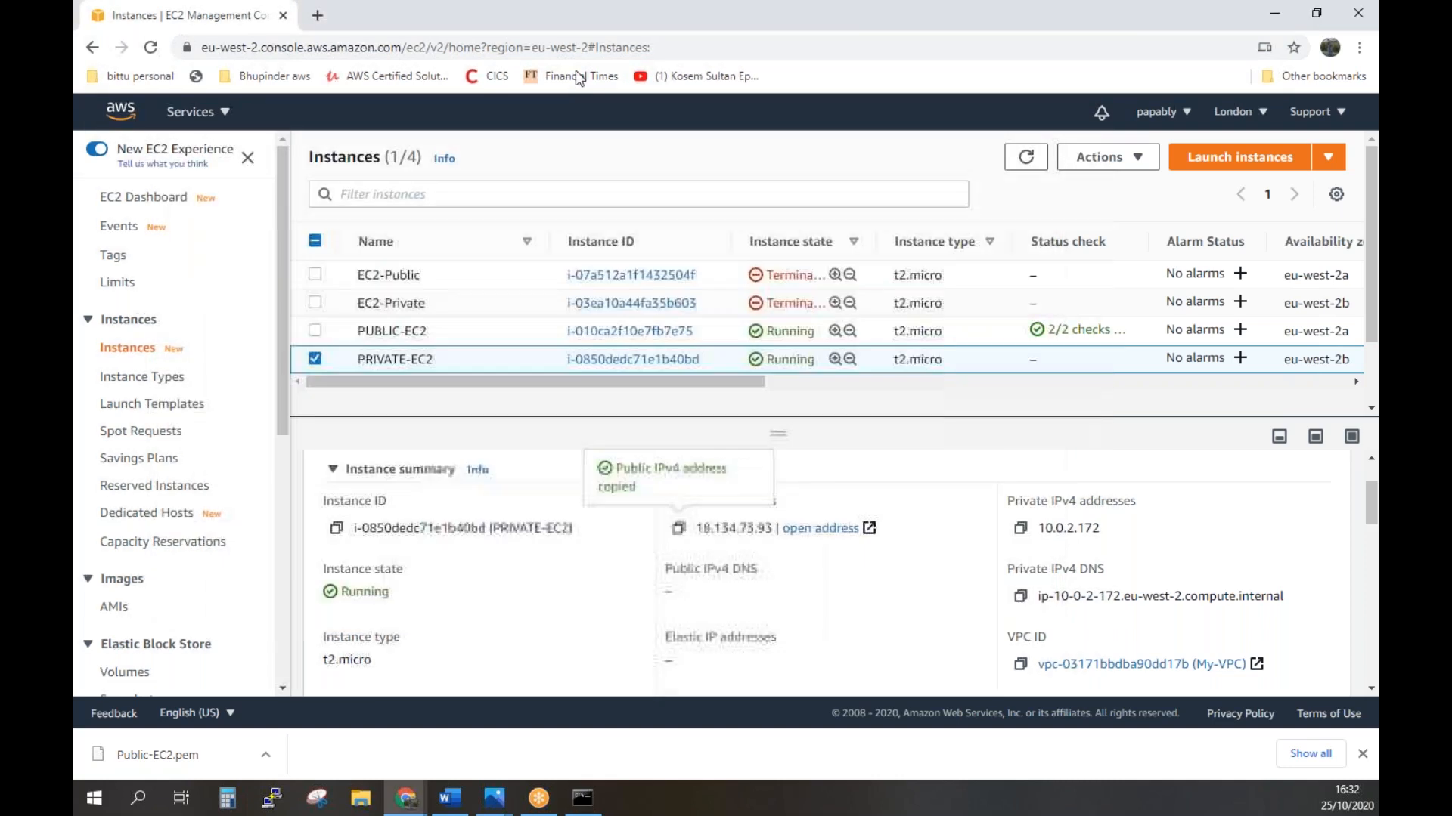